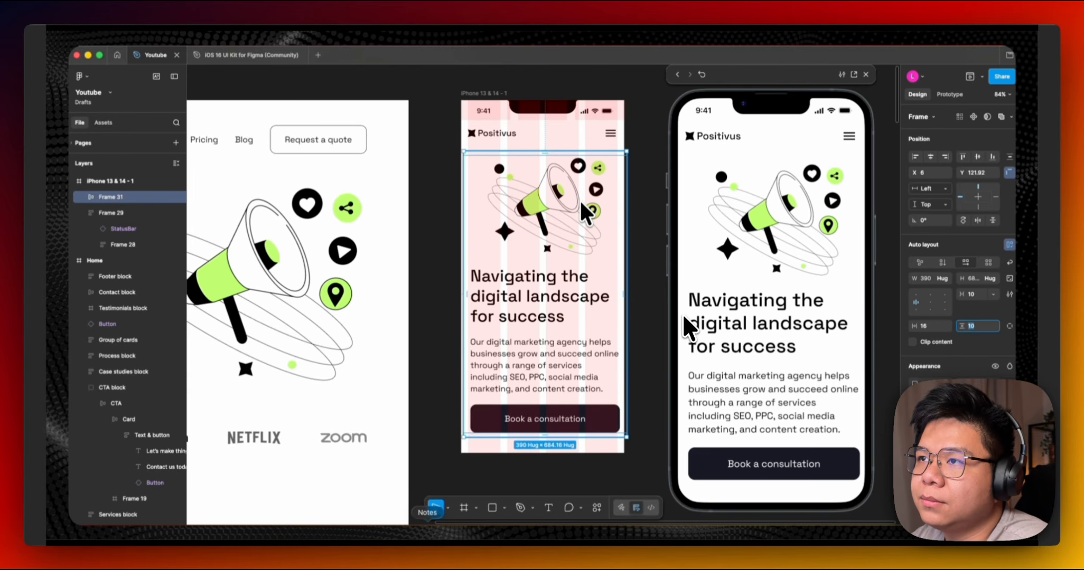
Set the hero frame's vertical padding to 32 and centre it horizontally.
text(32)
key(Return)
key(alt+h)
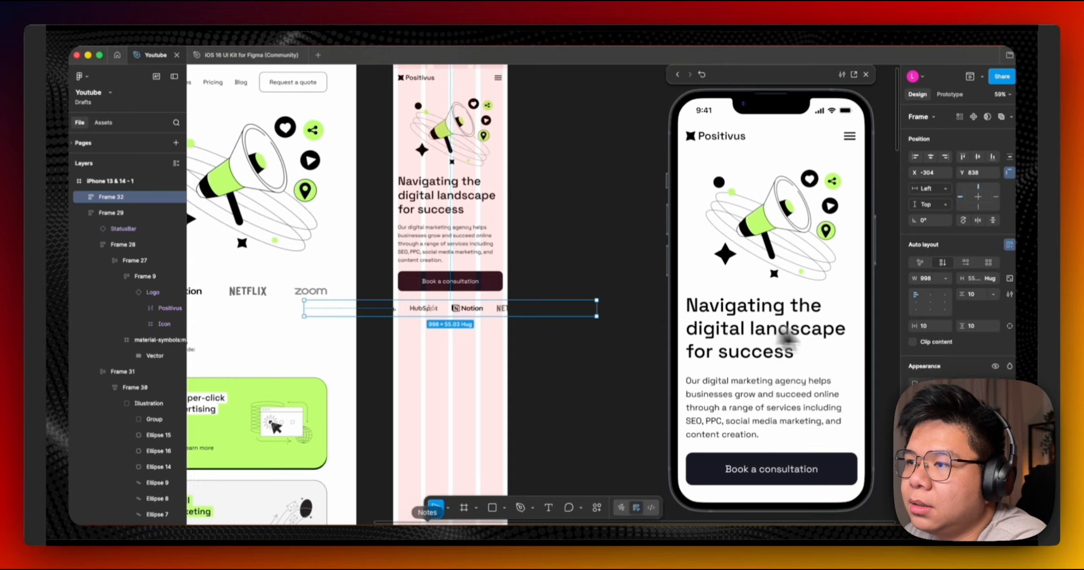
Zero the logo row's horizontal padding and move the logotypes strip into the mobile frame beneath the hero.
text(0)
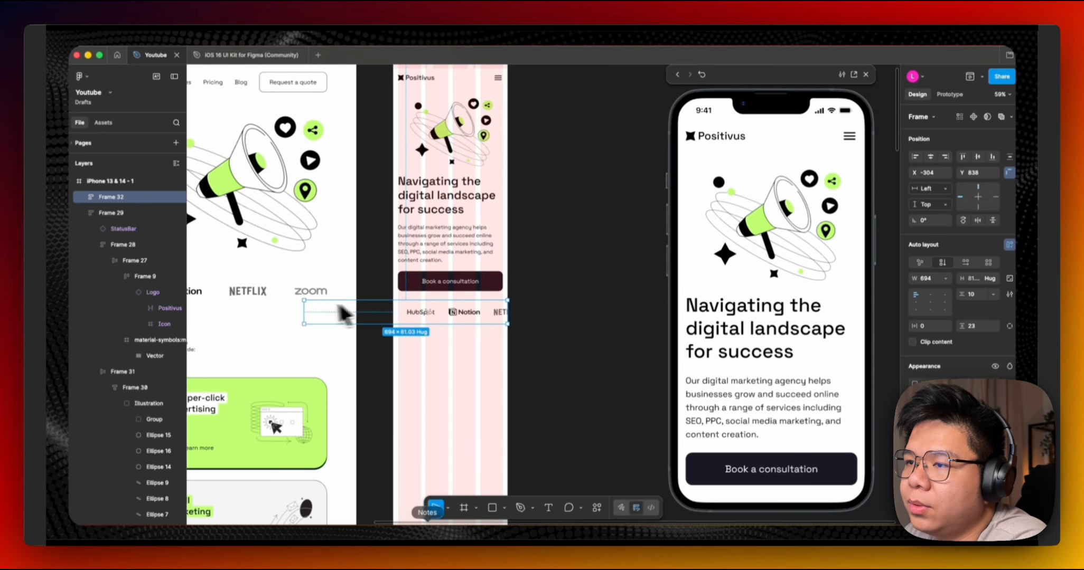
click(470, 313)
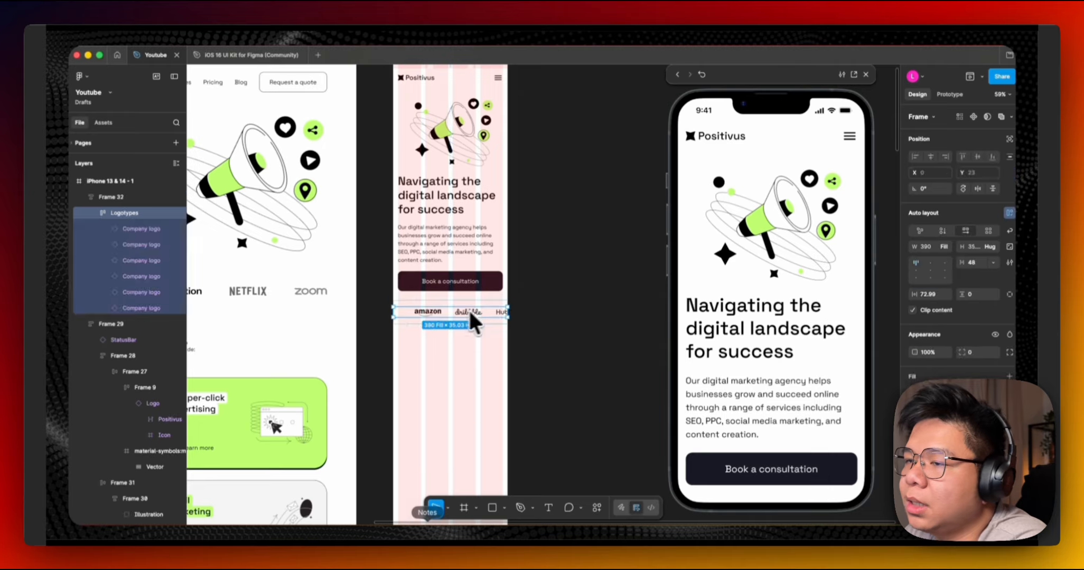
click(930, 271)
click(550, 313)
click(461, 318)
scroll(465, 312, up, 2)
key(super+x)
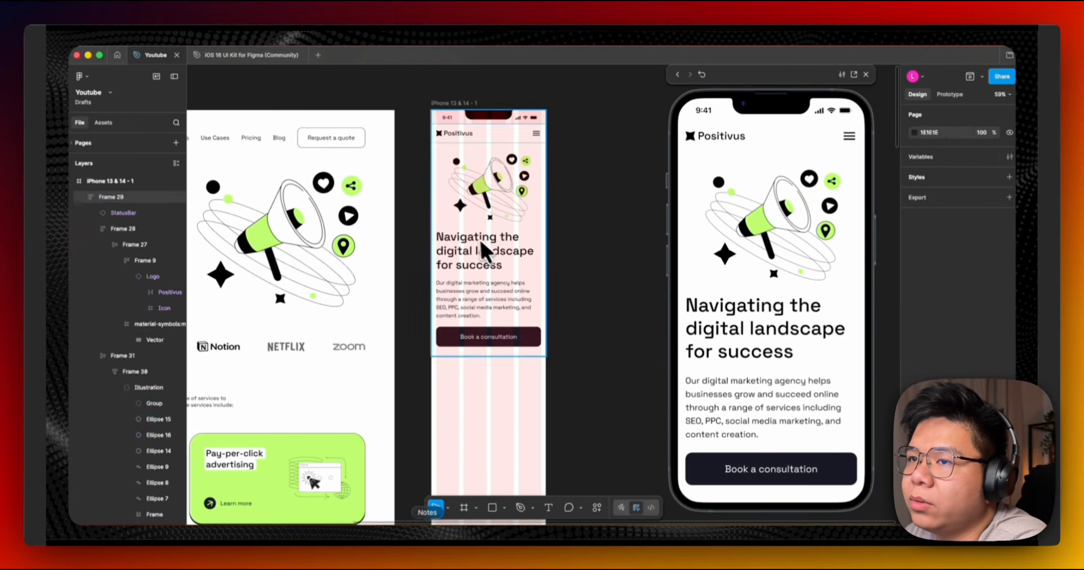
click(479, 238)
key(super+v)
Hide the layout guides to preview the mobile frame.
click(569, 228)
scroll(566, 259, down, 5)
scroll(550, 259, up, 4)
key(shift+g)
scroll(433, 261, up, 1)
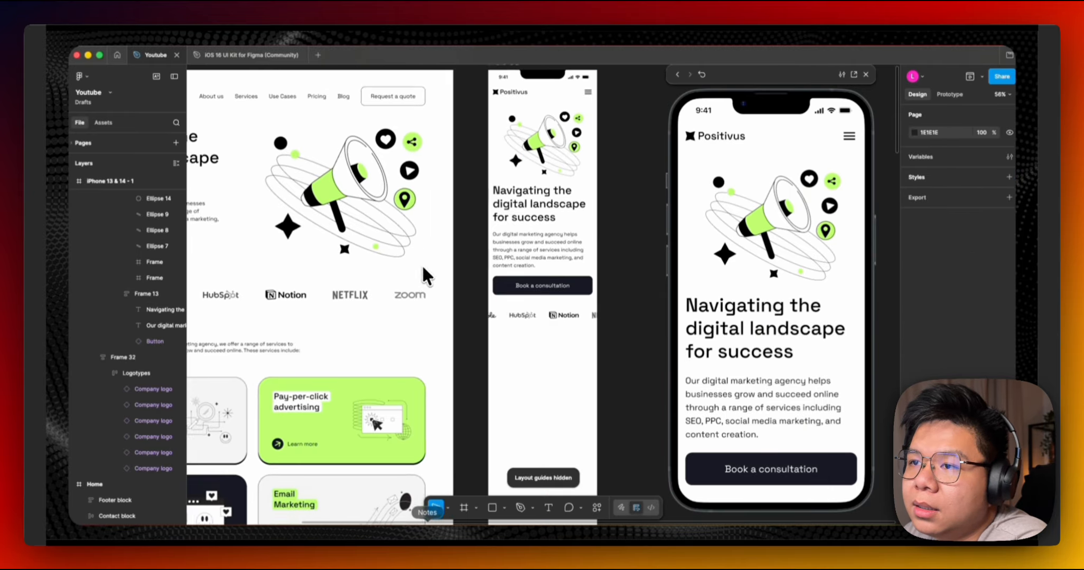
Copy the desktop Services heading and subheading block, paste it into the mobile frame and ungroup it.
scroll(338, 285, left, 1)
scroll(338, 285, down, 1)
super+click(244, 309)
scroll(295, 285, left, 3)
scroll(296, 286, down, 1)
super+click(554, 279)
key(super+c)
scroll(553, 278, right, 5)
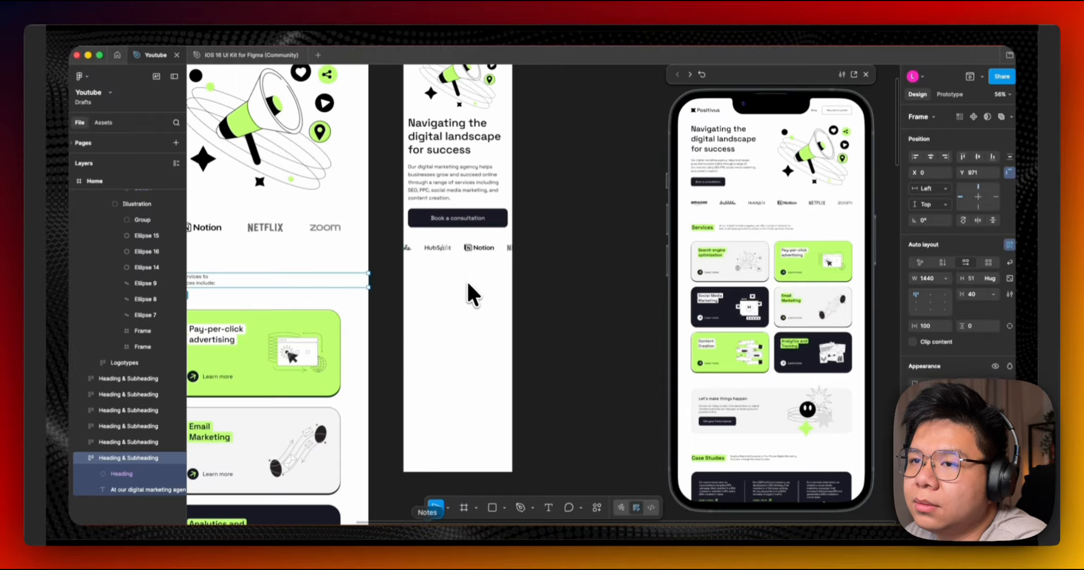
super+click(467, 282)
key(super+v)
scroll(467, 281, up, 3)
key(super+shift+g)
Position the Services heading below the logos in the mobile frame with layout guides shown.
click(561, 231)
click(449, 277)
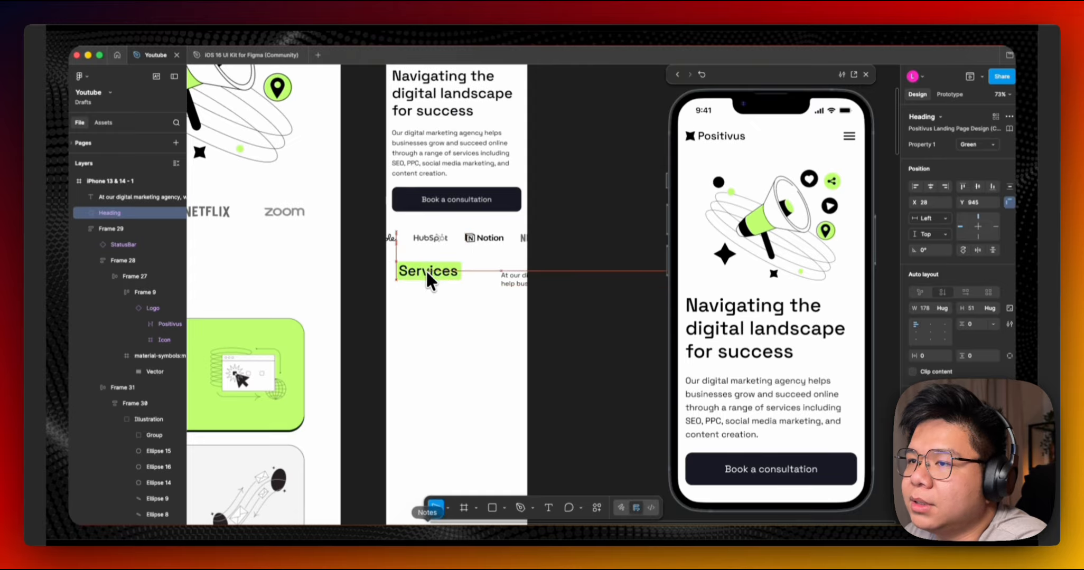
drag(427, 271, 419, 277)
key(shift+g)
scroll(419, 277, up, 4)
drag(419, 277, 427, 284)
Detach the Services heading instance and detach its heading text style.
right_click(427, 284)
click(460, 382)
super+click(424, 293)
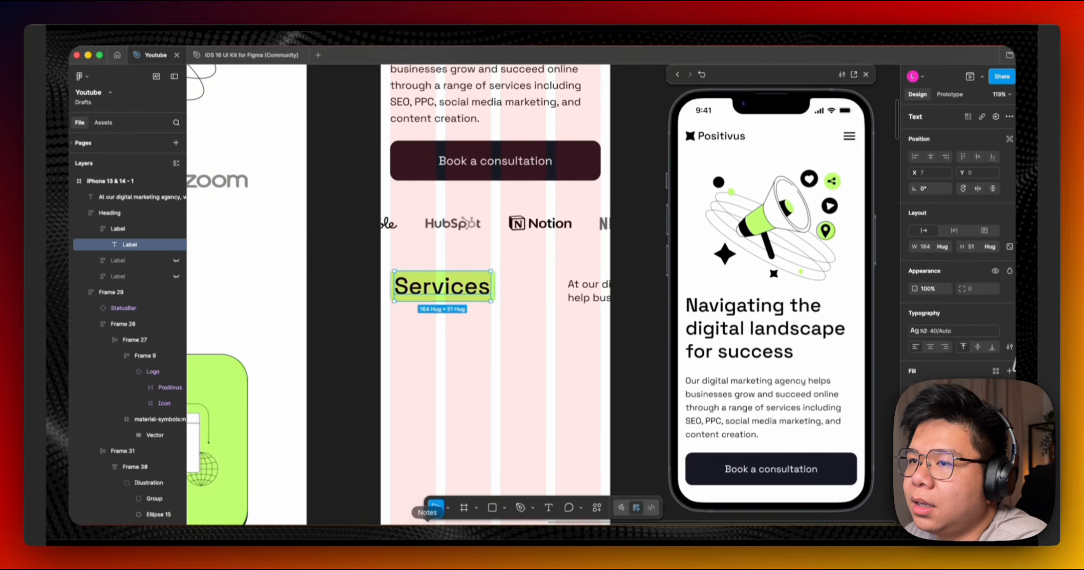
click(995, 348)
click(980, 312)
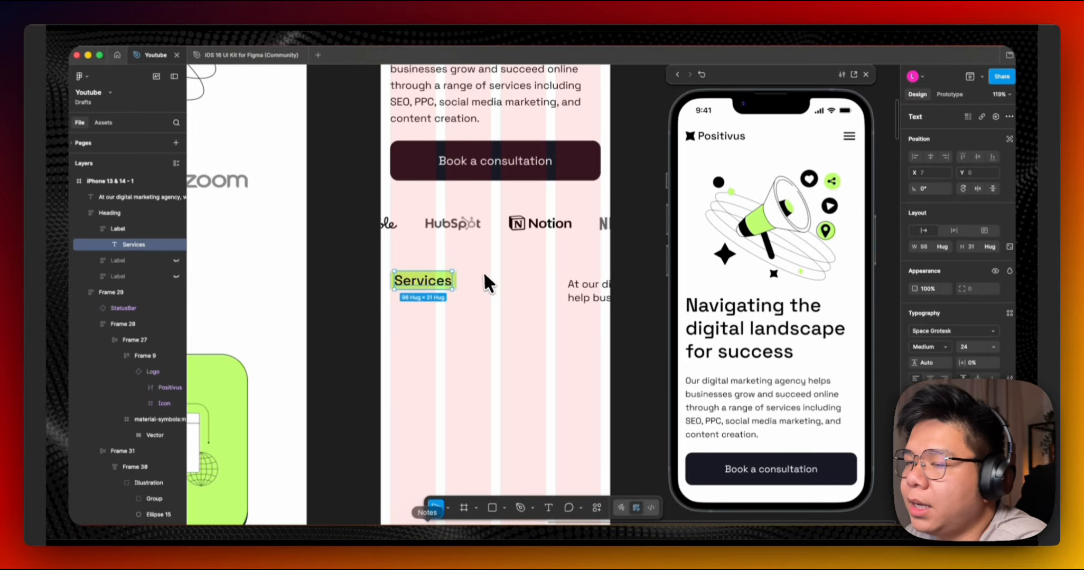
key(Escape)
key(Escape)
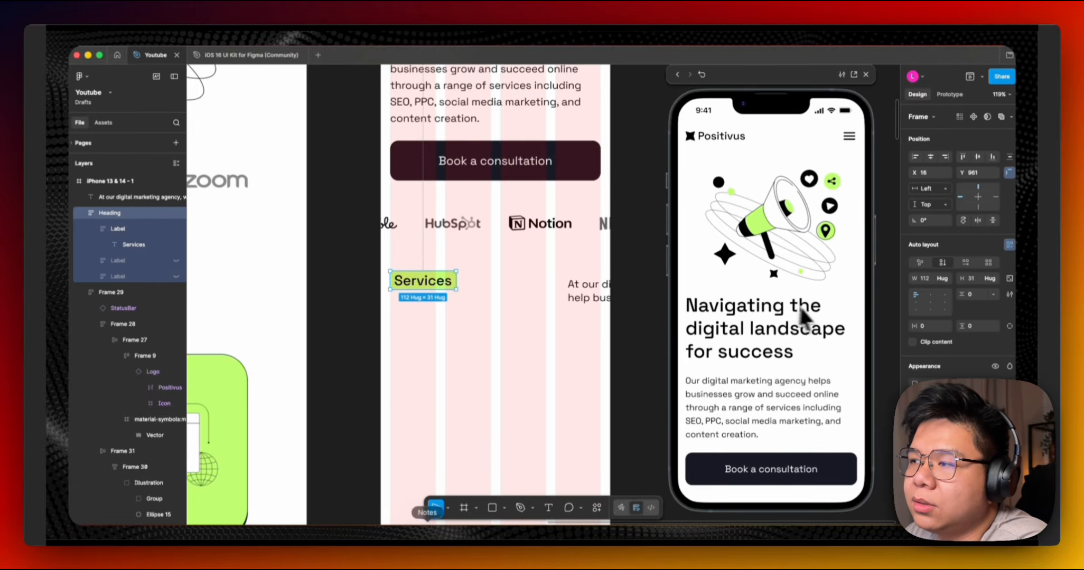
Pull the Services label out of its Heading wrapper, delete the wrapper and place the label back.
click(136, 229)
key(super+x)
click(125, 213)
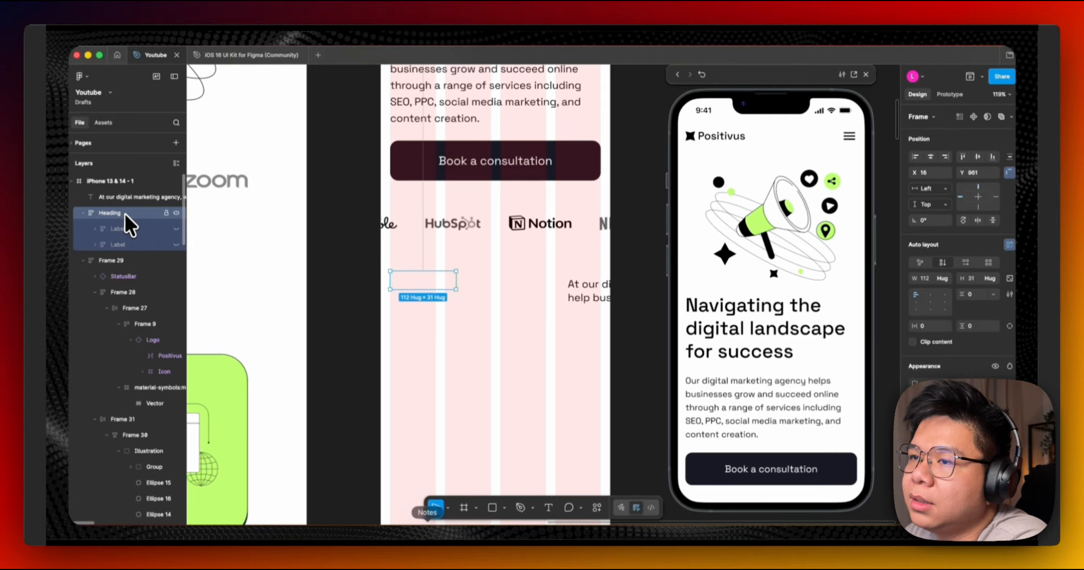
key(Delete)
click(455, 289)
key(super+v)
drag(440, 284, 485, 298)
Set the Services label's horizontal padding to 12 and vertical padding to 4, and reposition it.
text(12)
key(Return)
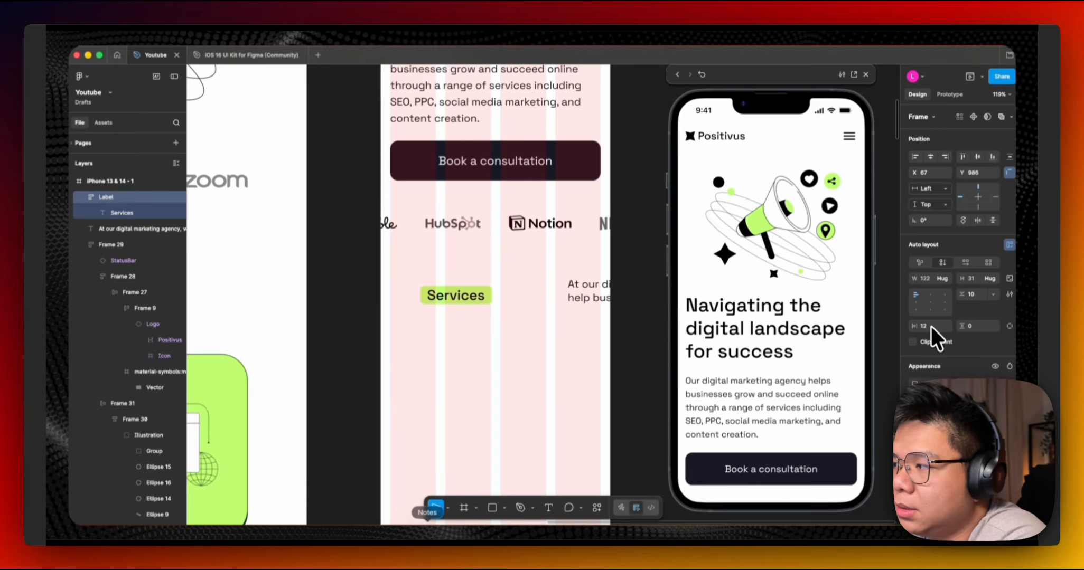
click(971, 326)
text(4)
key(Return)
drag(457, 295, 428, 285)
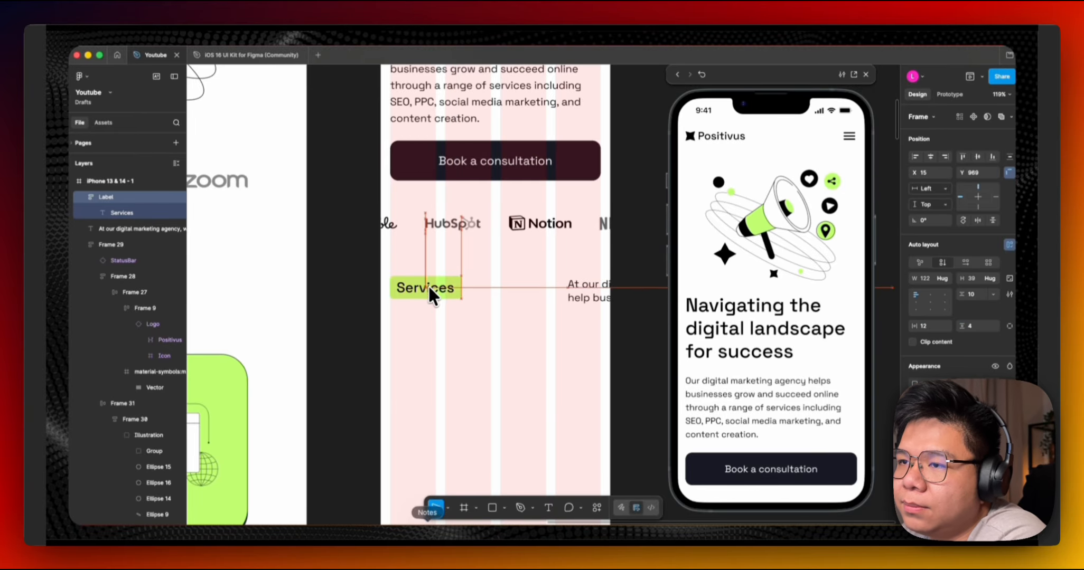
Move the services description under the Services label.
drag(596, 288, 420, 315)
scroll(419, 315, down, 4)
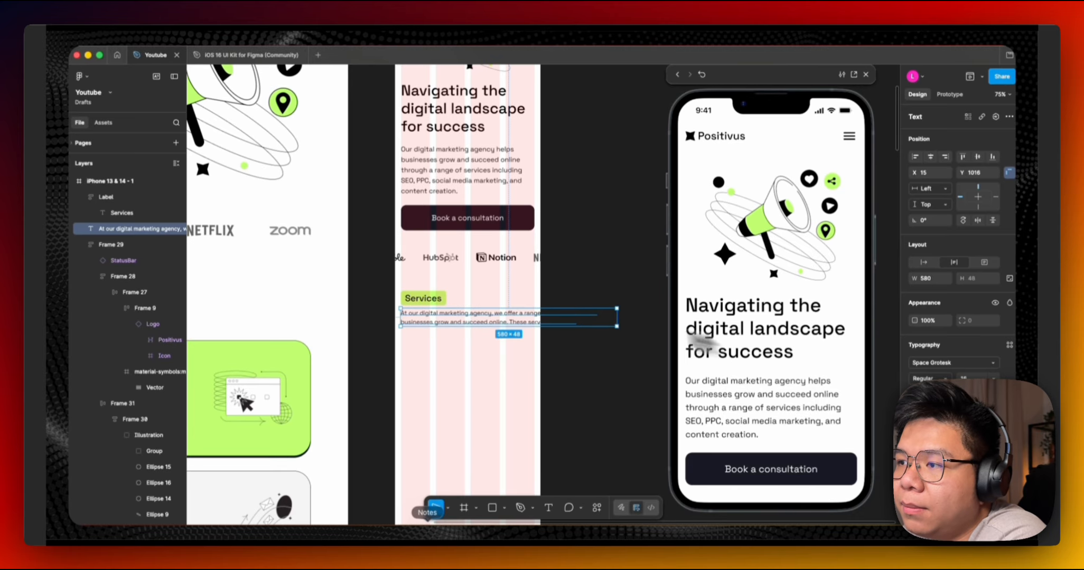
scroll(538, 332, up, 2)
Set the hero paragraph's line height to 150%.
click(497, 212)
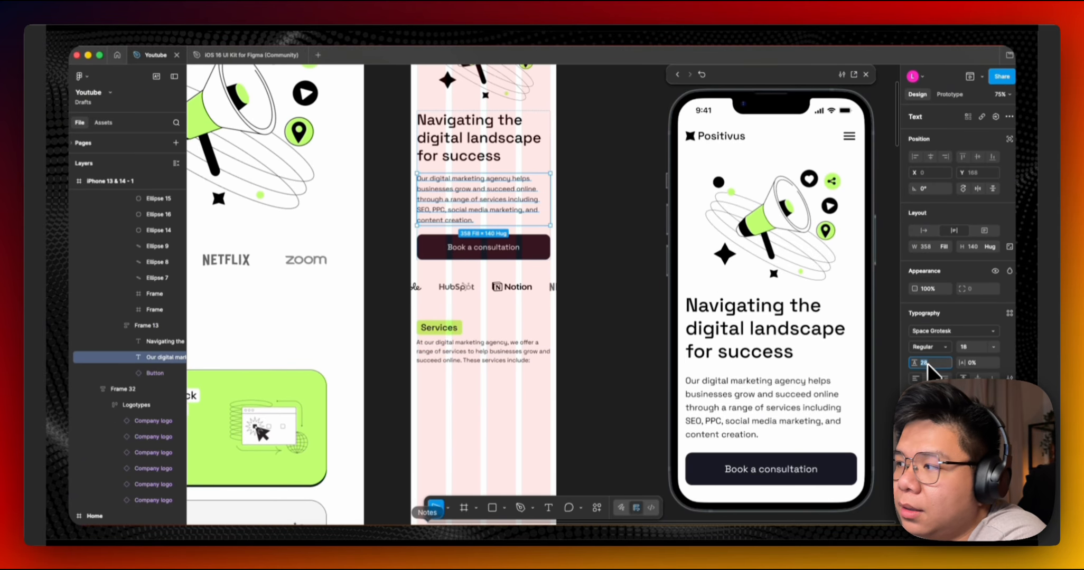
text(150%)
key(Return)
Set the gap between the Services label and its description to 16.
click(603, 347)
click(483, 342)
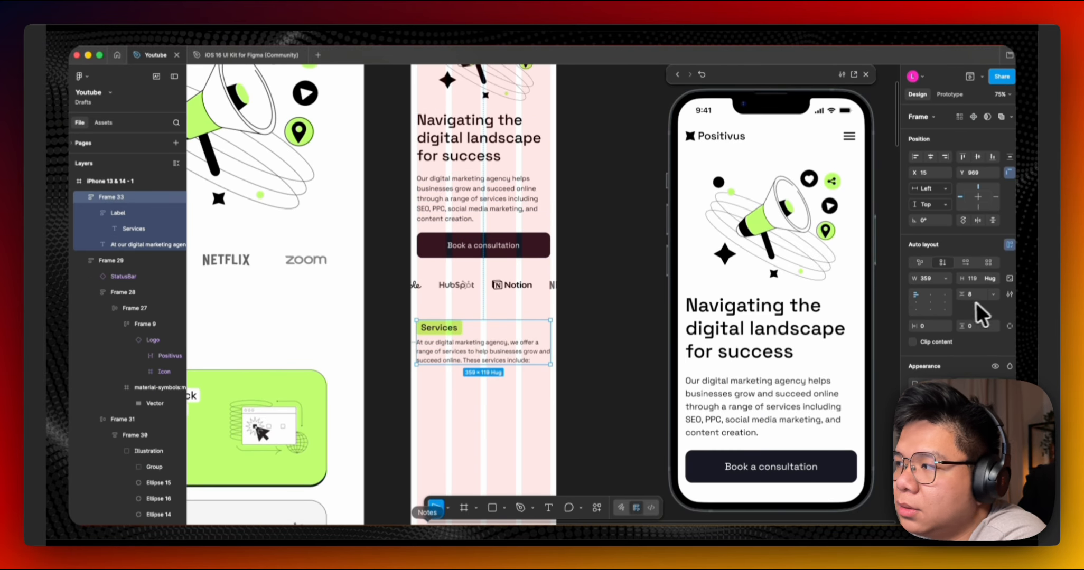
text(16)
key(Return)
click(566, 338)
Inspect the mobile frame's prototype scroll behaviour and preview it.
scroll(515, 319, left, 3)
scroll(528, 315, down, 5)
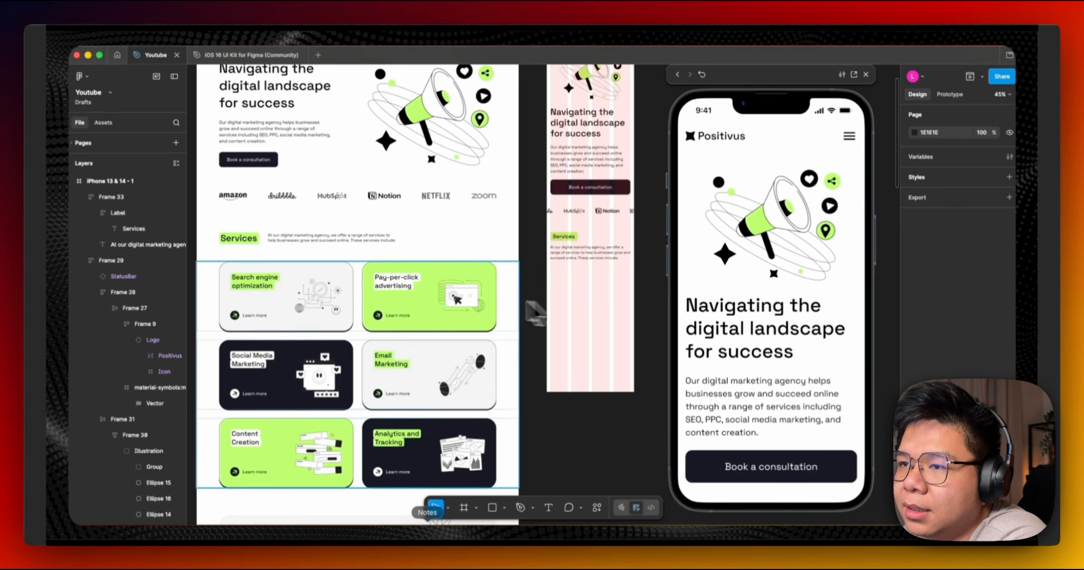
click(587, 252)
scroll(680, 241, up, 4)
click(503, 262)
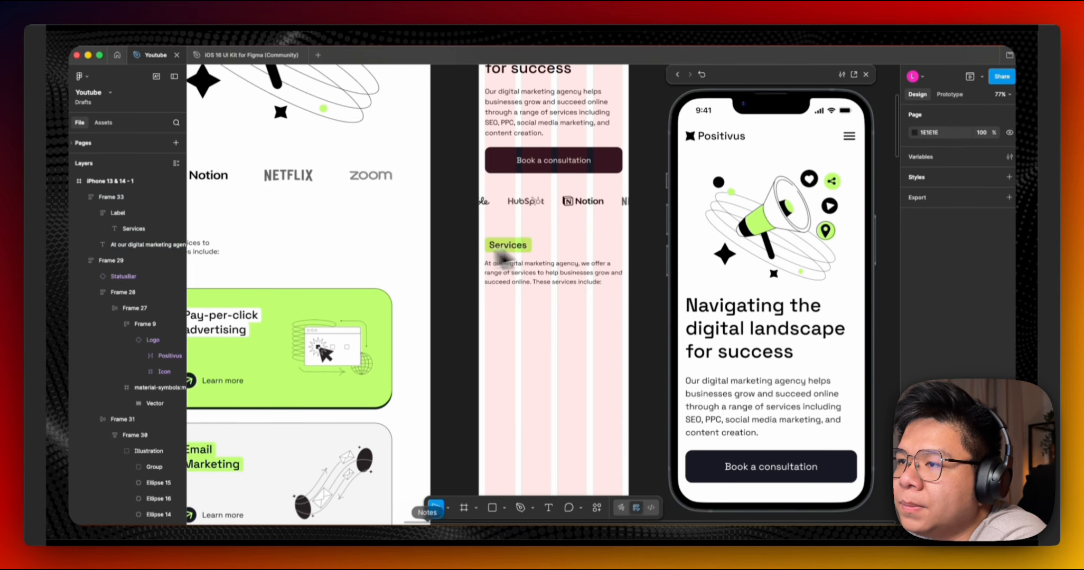
scroll(443, 277, left, 6)
scroll(422, 278, down, 5)
click(553, 198)
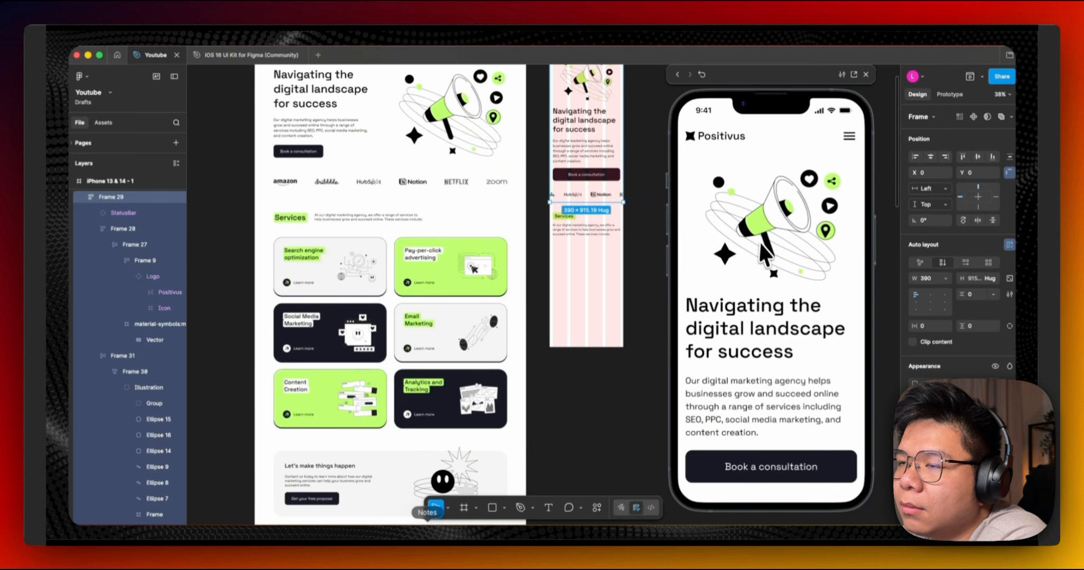
click(637, 206)
scroll(624, 211, up, 5)
click(530, 157)
click(949, 94)
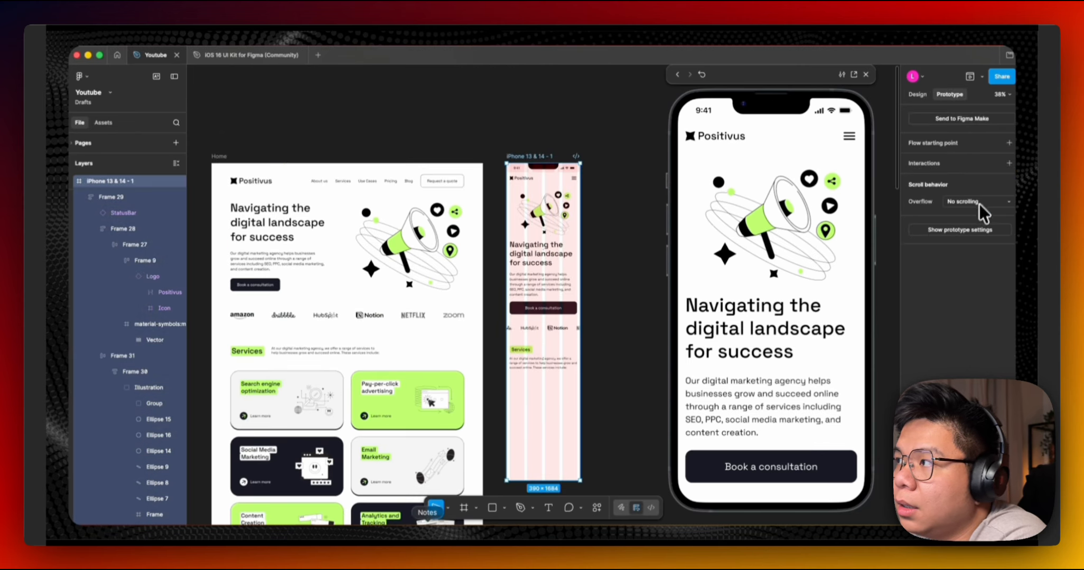
scroll(787, 296, down, 5)
click(602, 332)
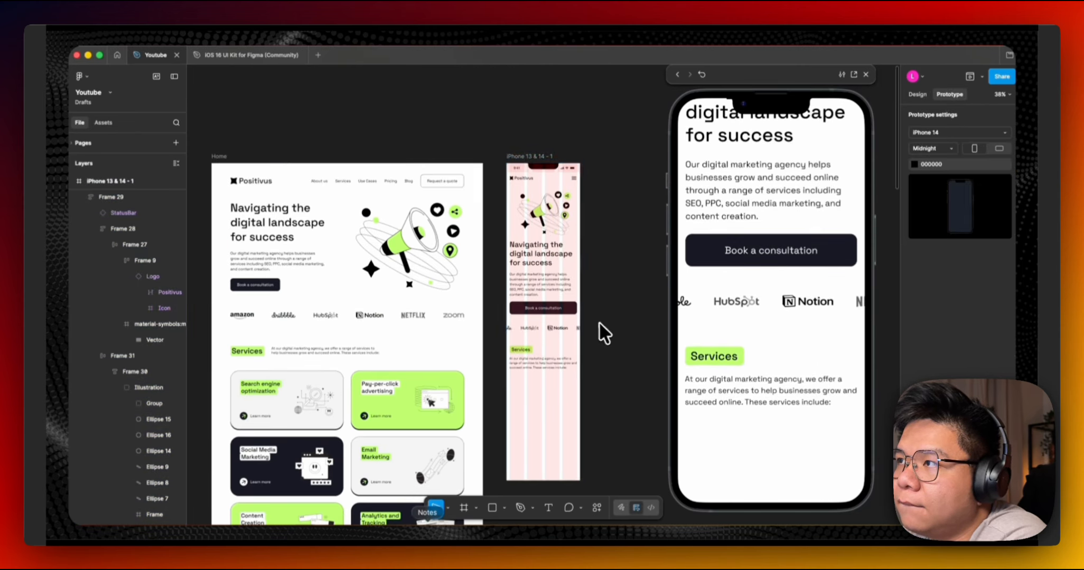
Set the Services label text size to 32.
scroll(560, 251, up, 5)
click(478, 247)
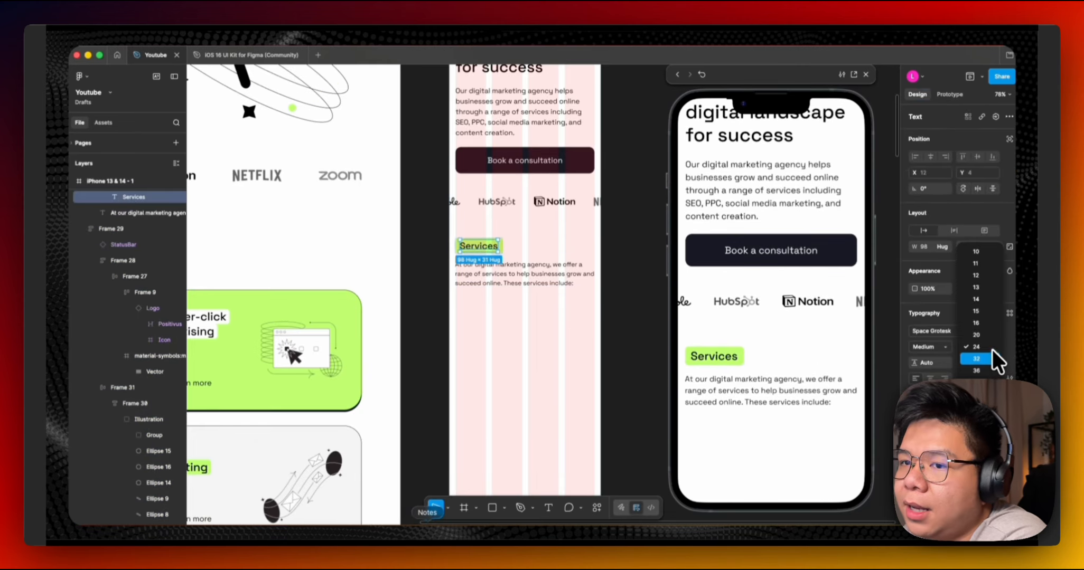
click(976, 359)
click(608, 290)
scroll(607, 290, left, 3)
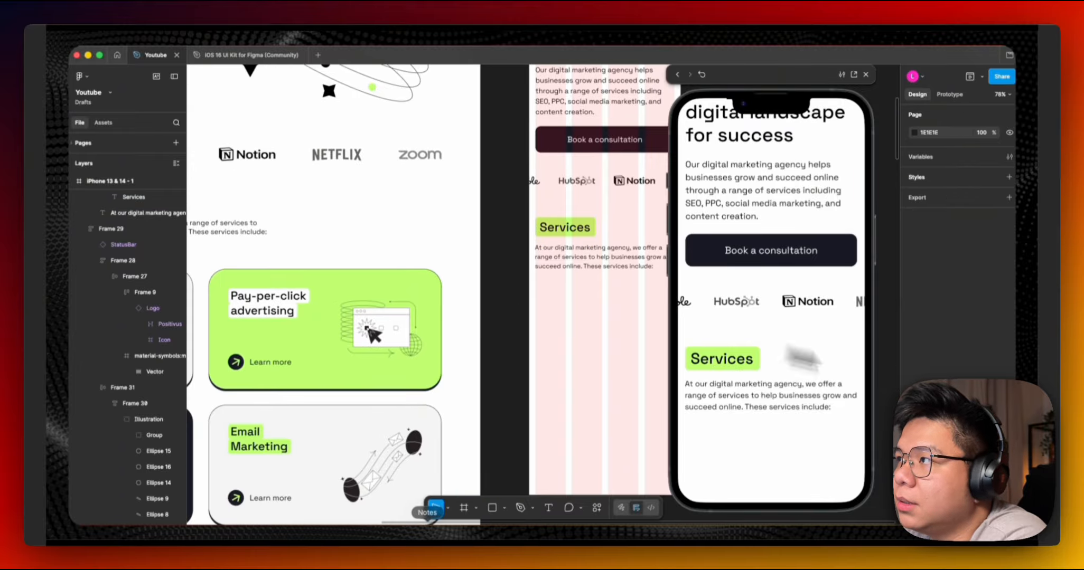
scroll(776, 291, down, 1)
scroll(773, 306, up, 5)
scroll(773, 307, down, 6)
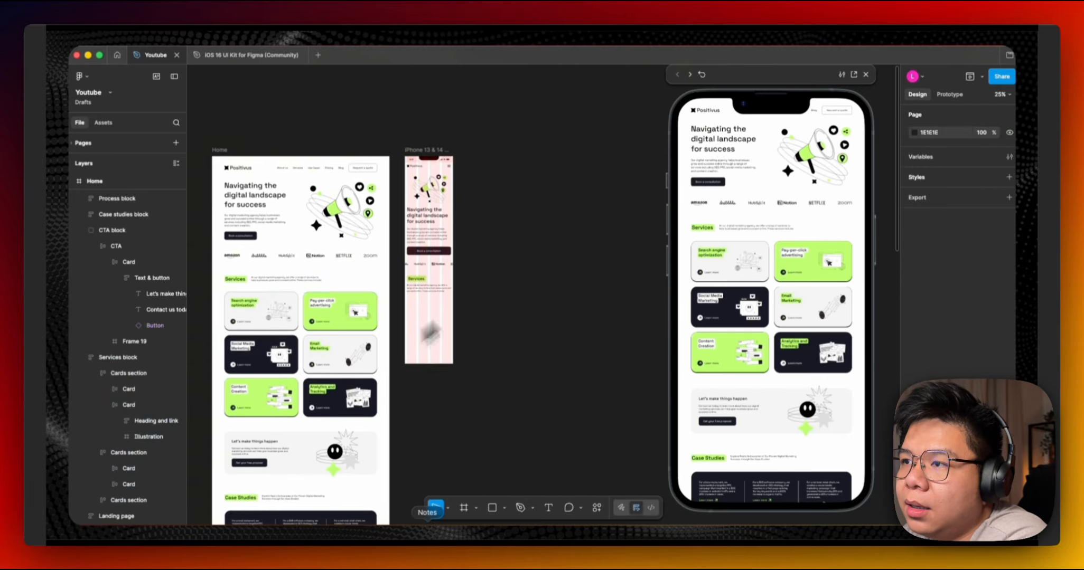
scroll(332, 288, left, 2)
Copy a row of service cards from the desktop page and paste it into the mobile frame.
double_click(332, 288)
click(348, 320)
scroll(370, 298, up, 4)
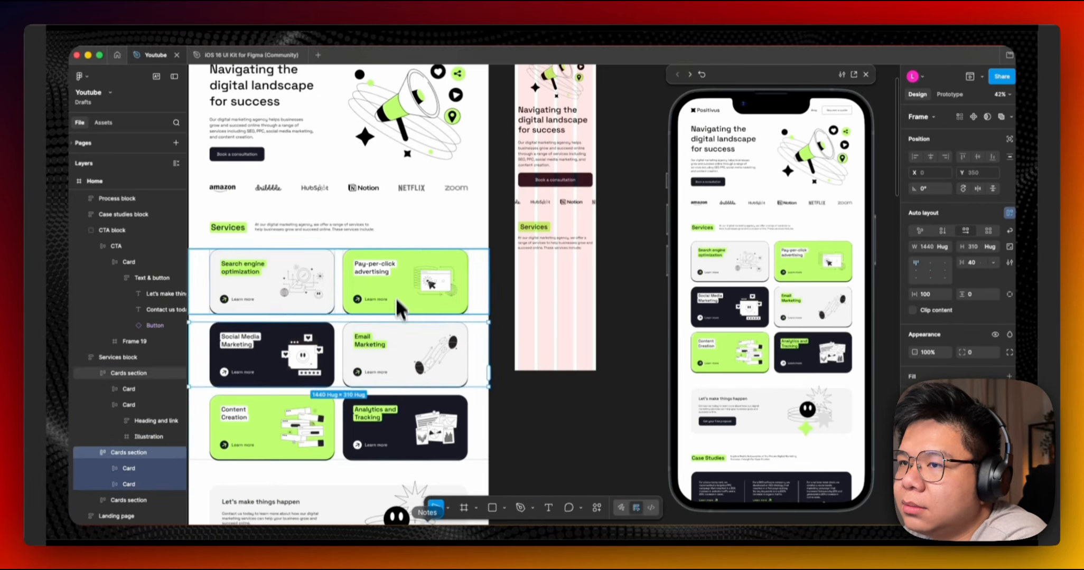
double_click(396, 298)
click(348, 290)
key(super+c)
scroll(476, 269, down, 3)
click(524, 262)
scroll(546, 227, up, 5)
key(super+v)
scroll(548, 201, down, 6)
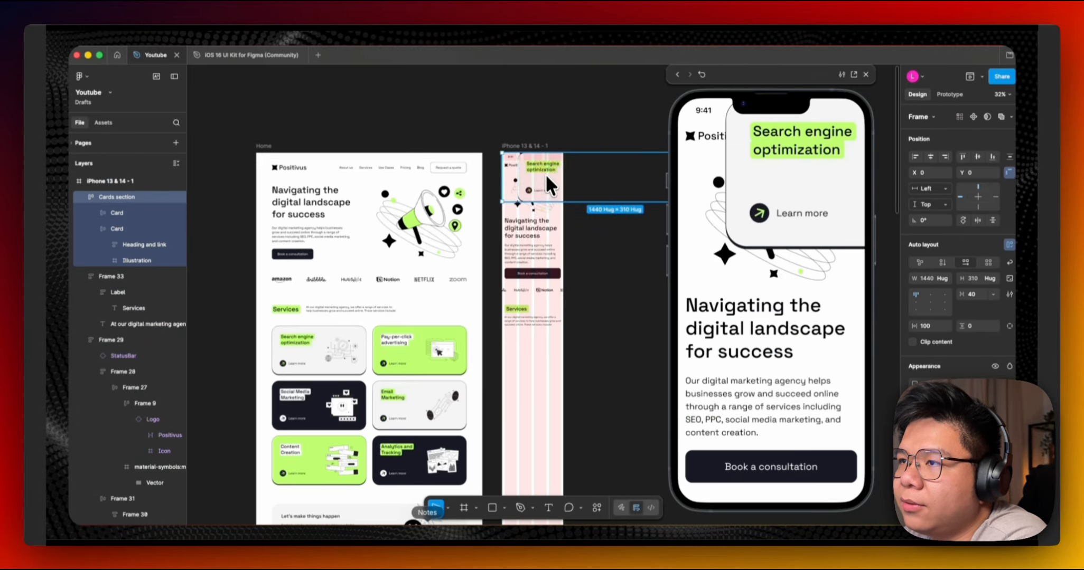
Try moving and ungrouping the pasted card row, undo both changes and delete it.
drag(546, 178, 522, 345)
scroll(508, 226, down, 3)
scroll(509, 223, up, 5)
key(shift+super+g)
key(Escape)
scroll(515, 222, down, 1)
scroll(507, 233, right, 1)
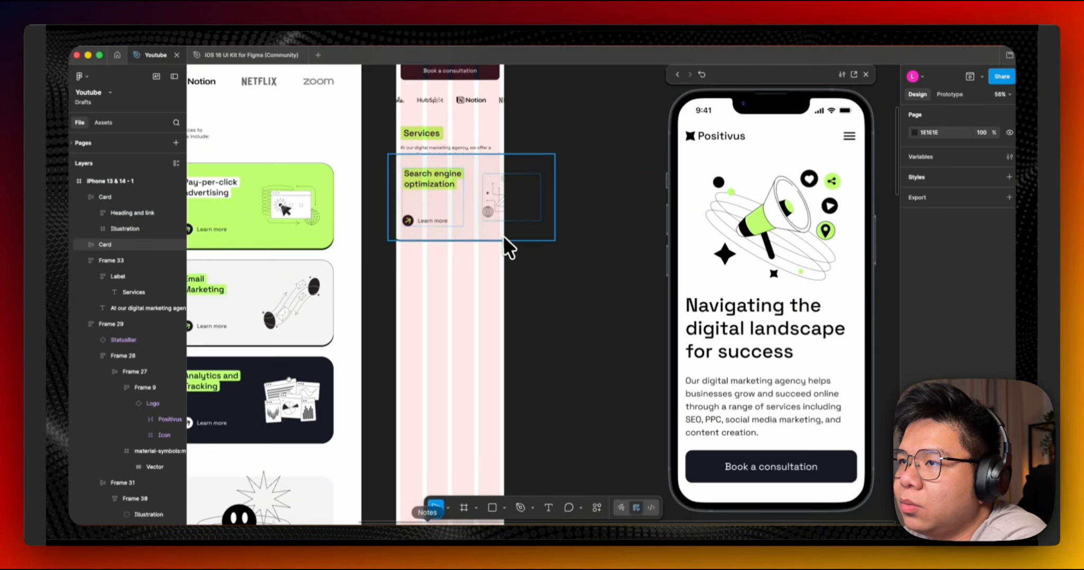
key(super+z)
key(super+z)
scroll(570, 220, left, 2)
key(Delete)
scroll(544, 233, down, 1)
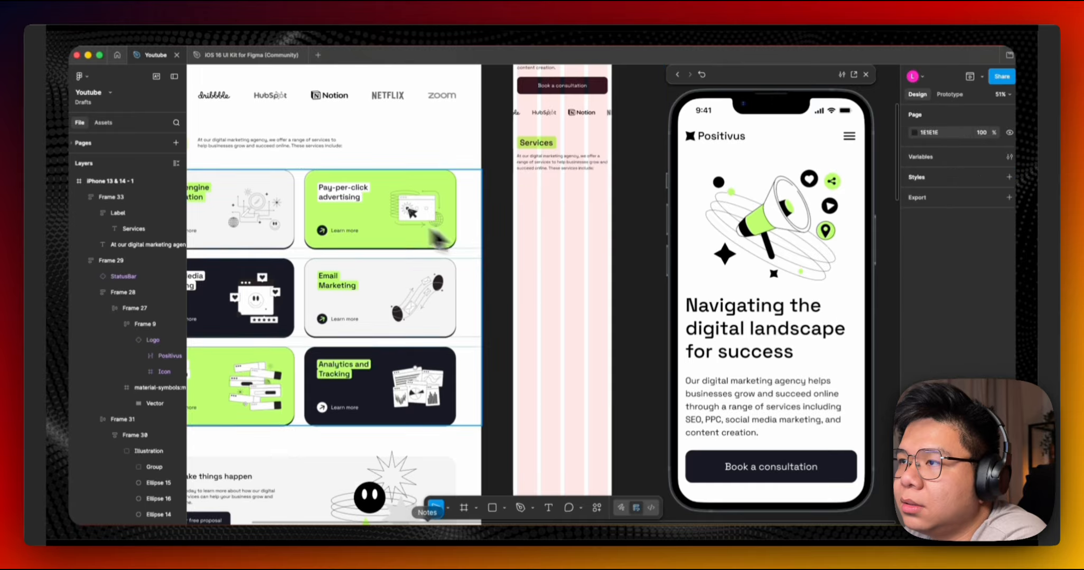
Copy the Search engine optimization card into the mobile frame below the services description and fit it to the frame width.
scroll(438, 235, left, 2)
double_click(349, 231)
key(super+c)
click(547, 251)
key(super+v)
key(Delete)
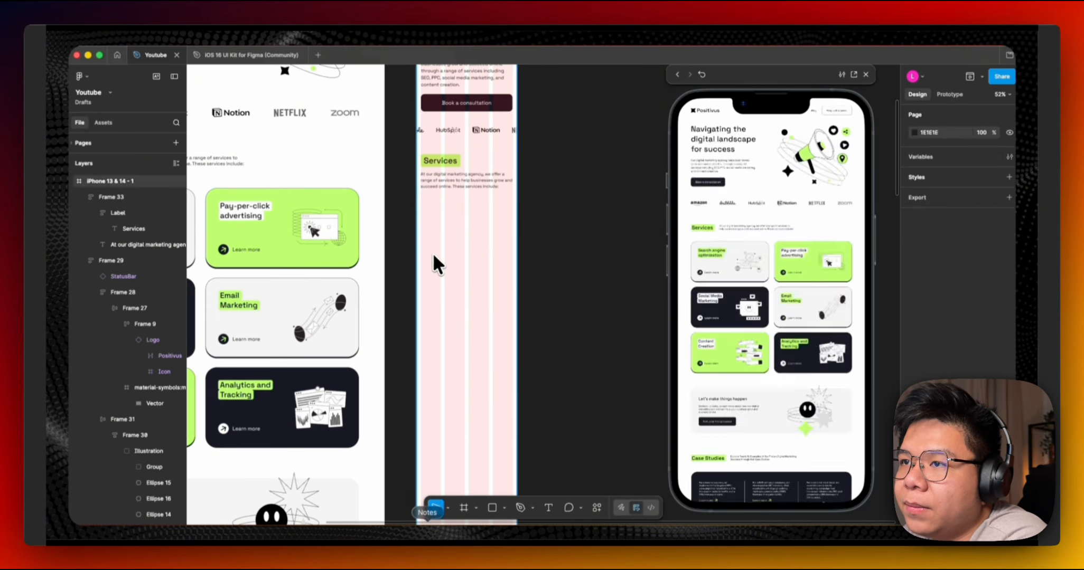
click(434, 251)
scroll(438, 250, up, 4)
key(super+v)
drag(450, 264, 445, 246)
drag(661, 237, 553, 239)
scroll(465, 282, up, 1)
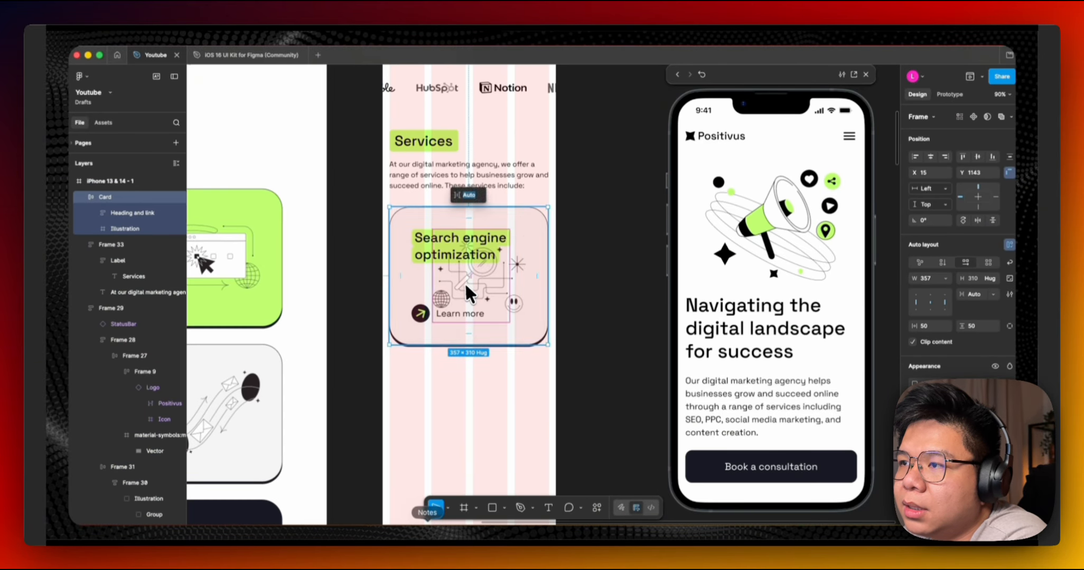
Set the card's horizontal and vertical padding to 32.
click(596, 211)
scroll(597, 199, down, 2)
scroll(581, 211, down, 1)
scroll(528, 227, left, 1)
scroll(343, 254, right, 2)
scroll(343, 254, up, 1)
click(464, 231)
click(932, 327)
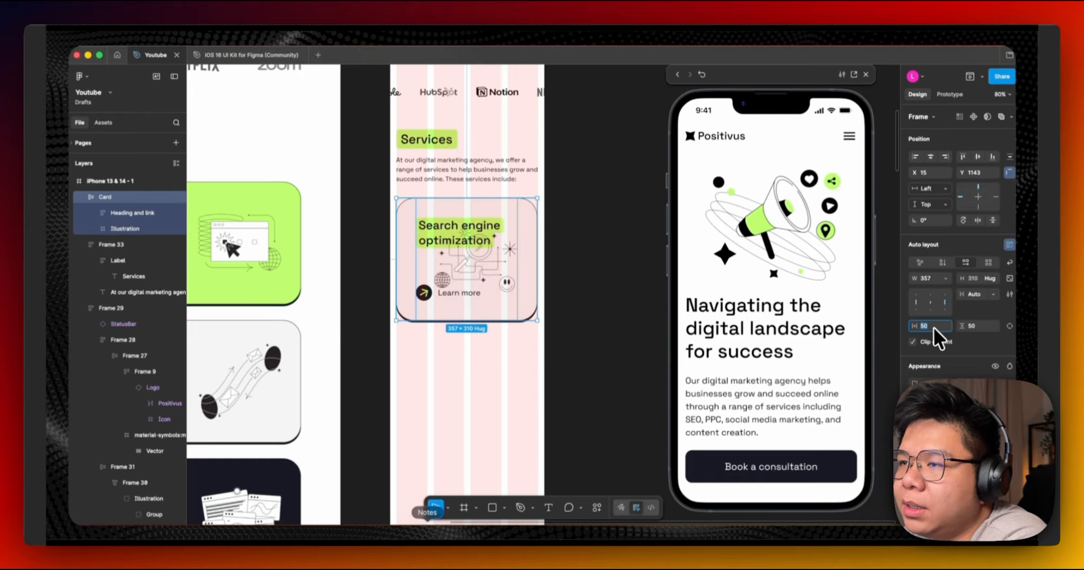
text(32)
click(977, 327)
text(32)
key(Return)
Switch the card's auto layout to vertical direction so the illustration stacks under the text.
scroll(425, 211, up, 3)
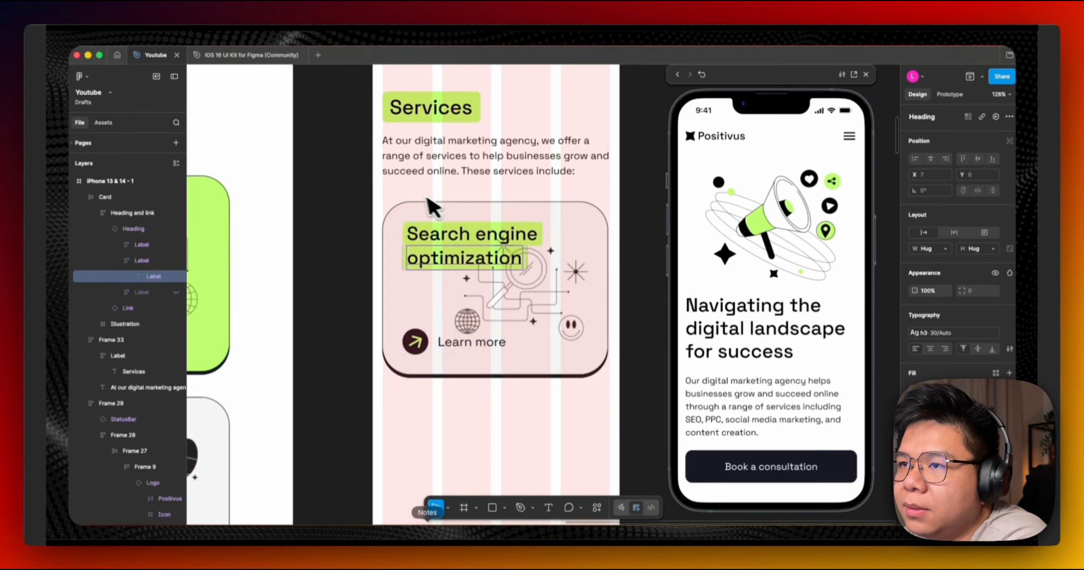
click(453, 120)
click(463, 211)
scroll(503, 307, down, 5)
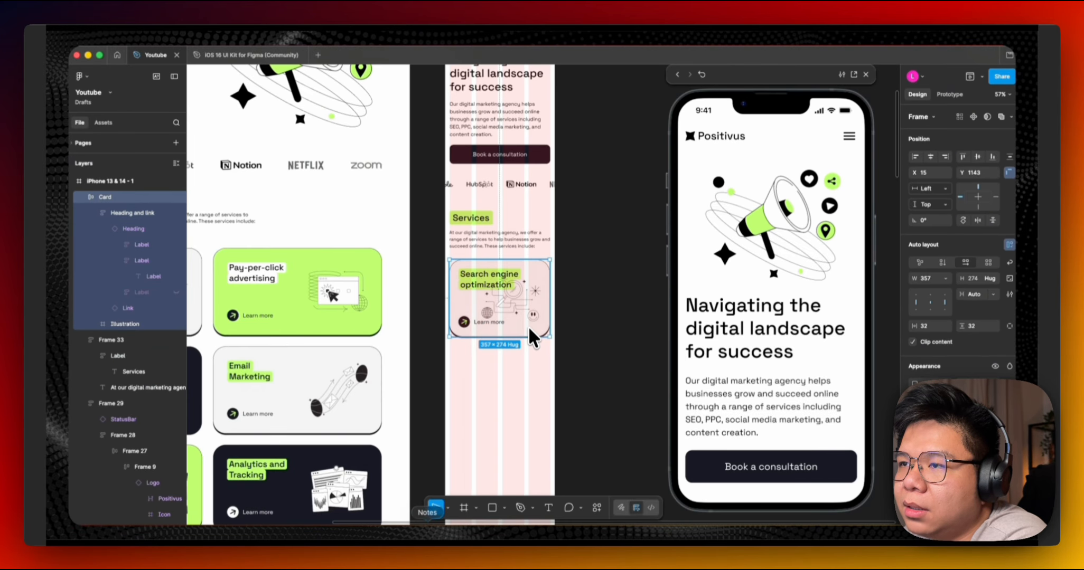
scroll(510, 291, up, 4)
super+click(551, 301)
scroll(529, 275, down, 2)
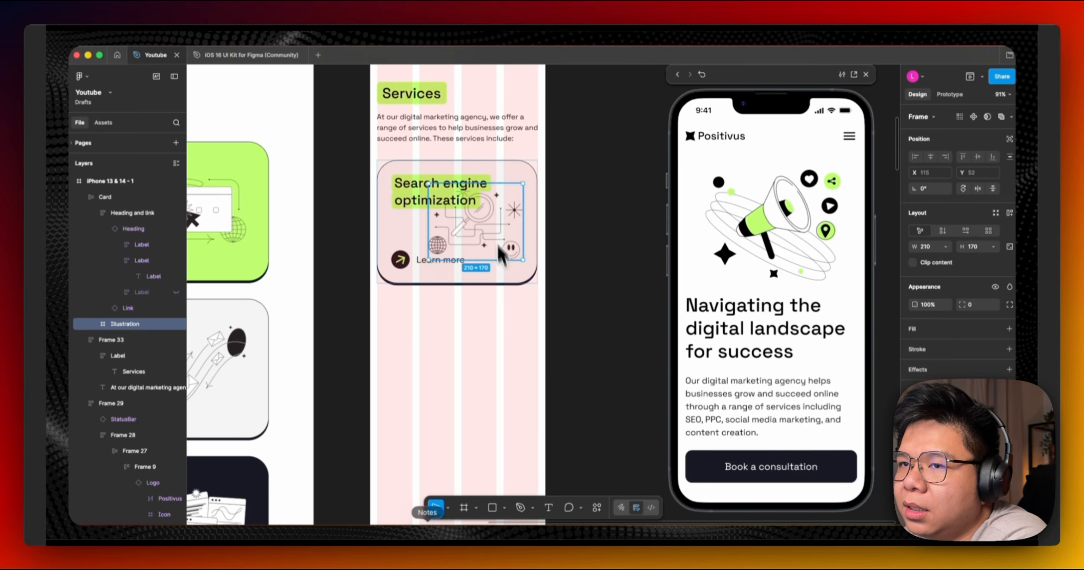
scroll(502, 211, up, 1)
click(501, 212)
click(942, 262)
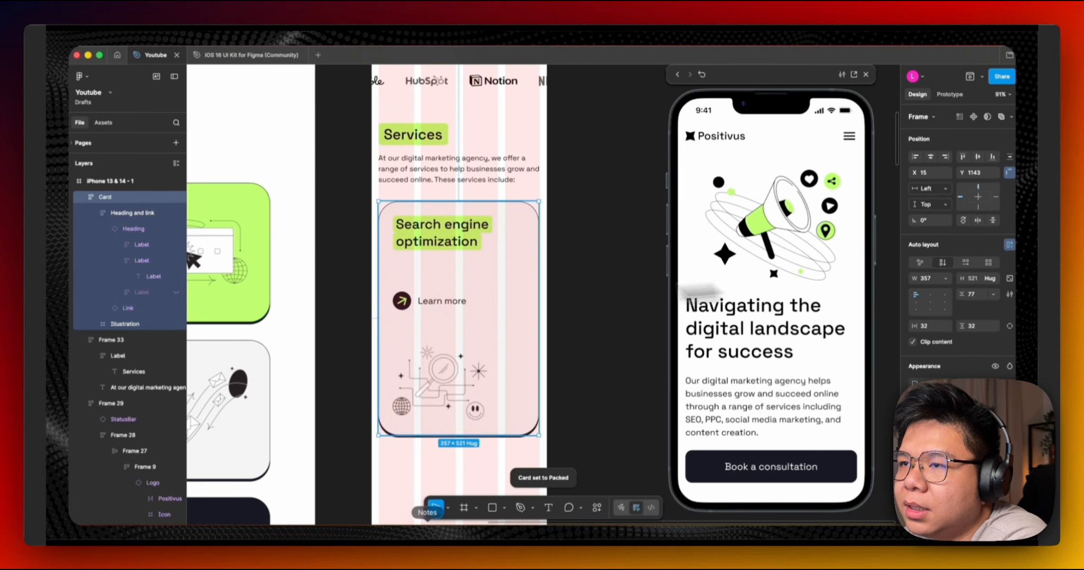
Paste a copy of the label into the card beneath its heading.
double_click(442, 298)
key(super+shift+g)
click(433, 240)
key(super+v)
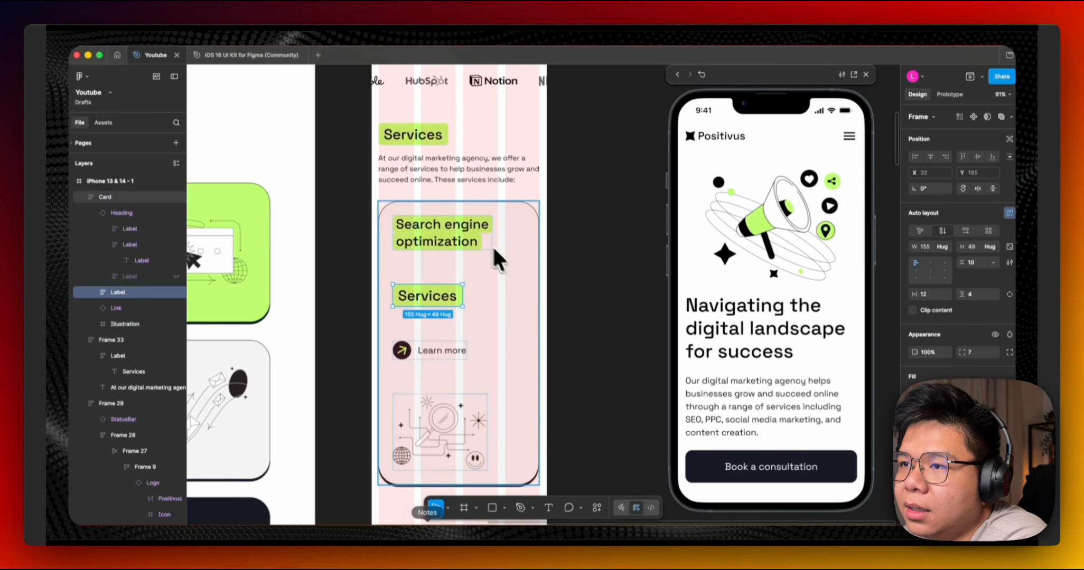
Set the pasted label's text to Search engine and its font size to 24.
super+click(472, 239)
double_click(461, 222)
double_click(432, 297)
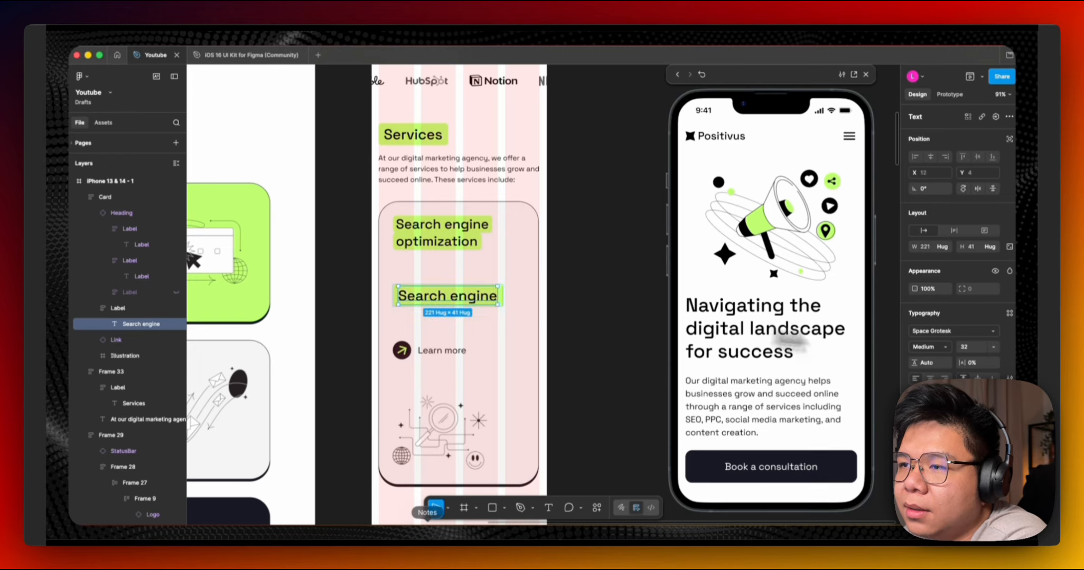
click(993, 347)
click(978, 335)
scroll(472, 287, up, 3)
double_click(467, 304)
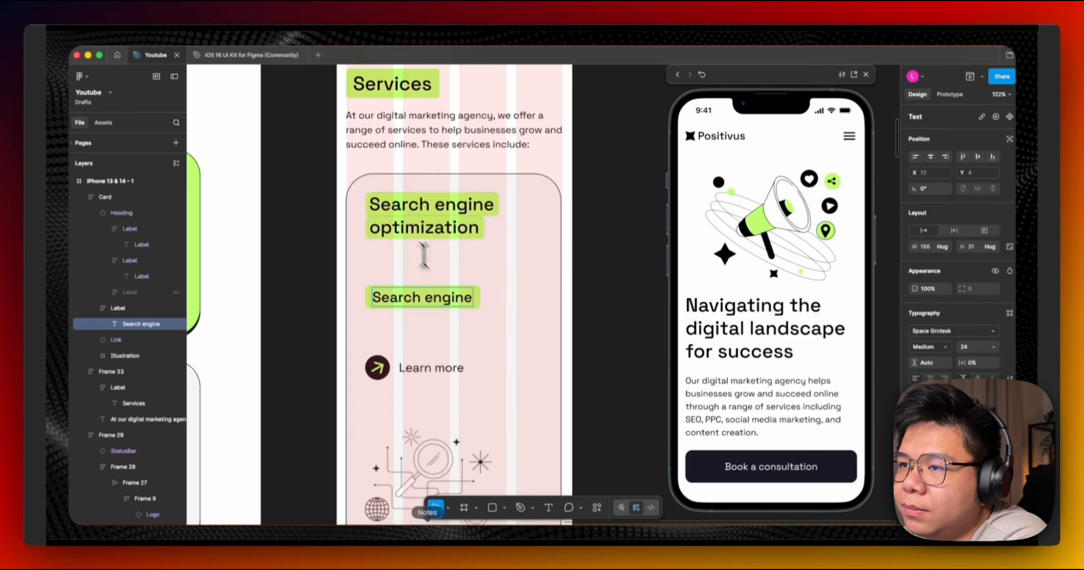
Copy the heading's text into the new label so it reads Search engine optimization.
double_click(426, 229)
key(super+c)
click(469, 300)
key(Return)
key(super+v)
click(498, 295)
click(498, 294)
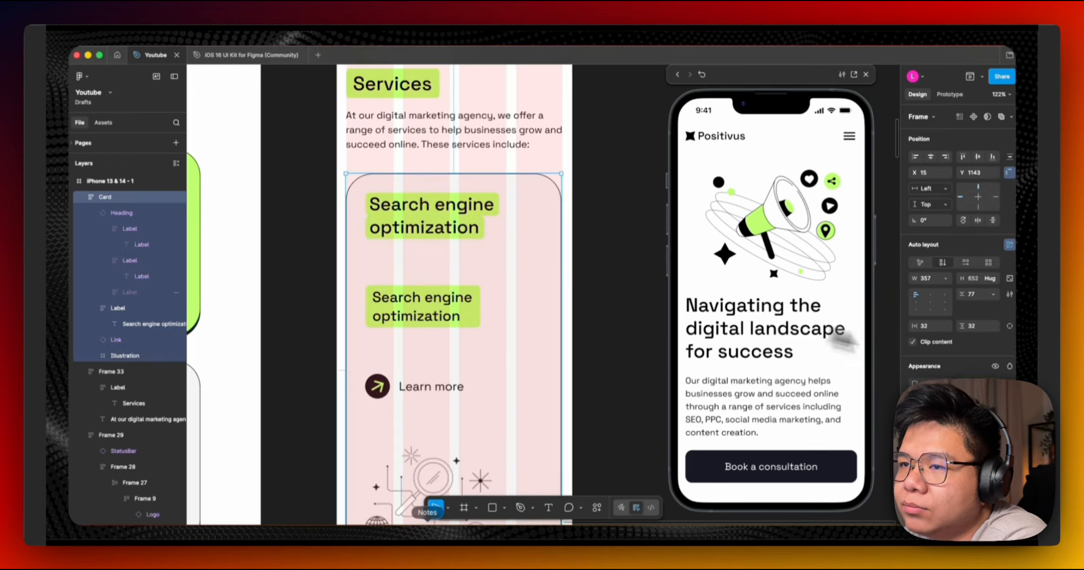
Set the card's horizontal padding to 24.
click(929, 326)
text(24)
key(Return)
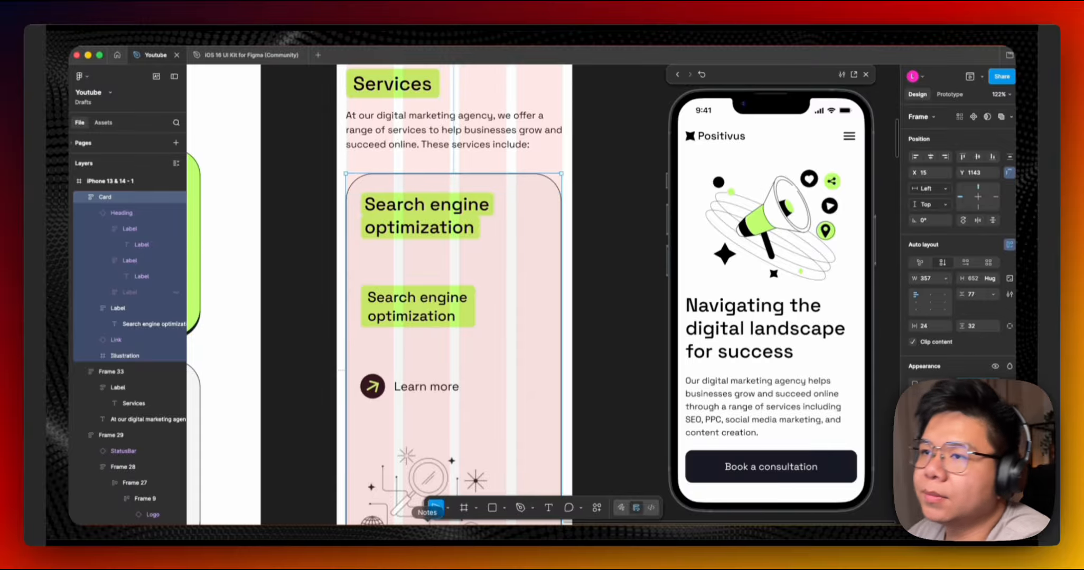
Delete the card's original heading.
click(428, 222)
key(Delete)
scroll(465, 219, down, 3)
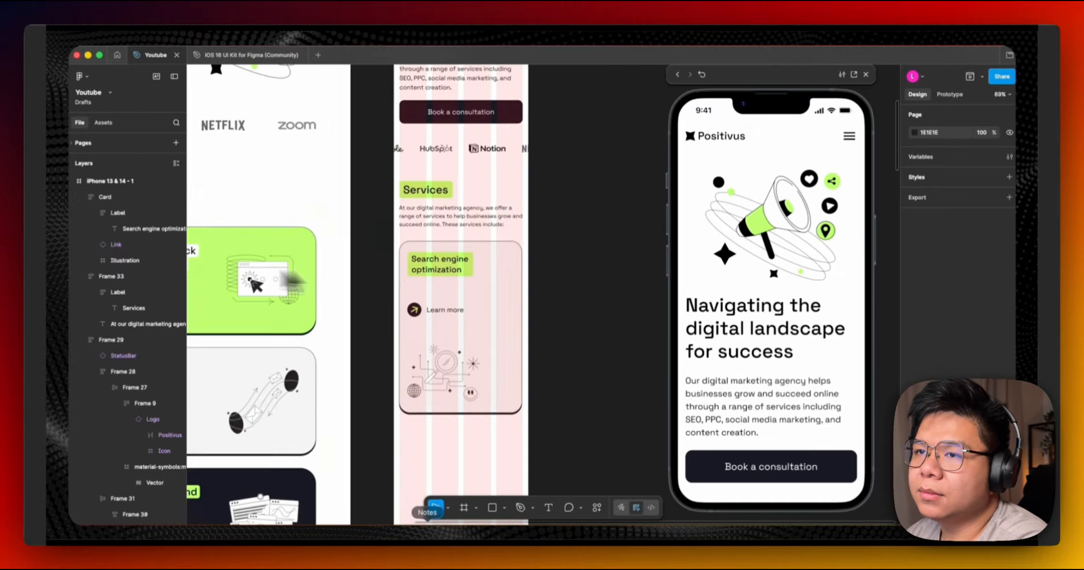
scroll(511, 236, up, 5)
scroll(467, 264, down, 5)
Move the Learn more link below the illustration and reduce the card's item gap to about 11.
double_click(424, 284)
drag(424, 285, 417, 389)
click(508, 255)
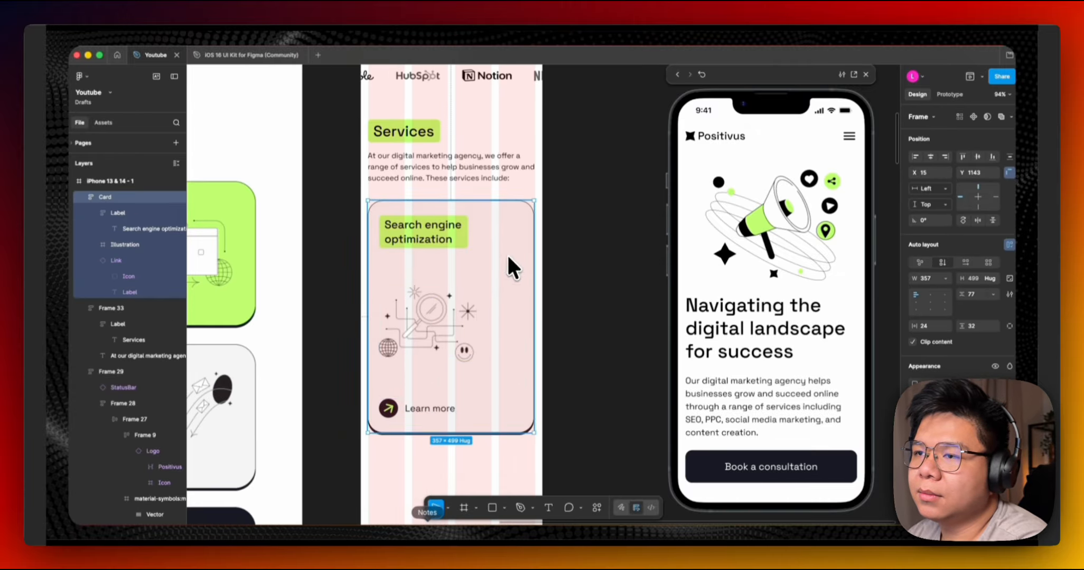
drag(960, 296, 893, 293)
scroll(576, 262, down, 3)
click(576, 260)
scroll(634, 218, down, 4)
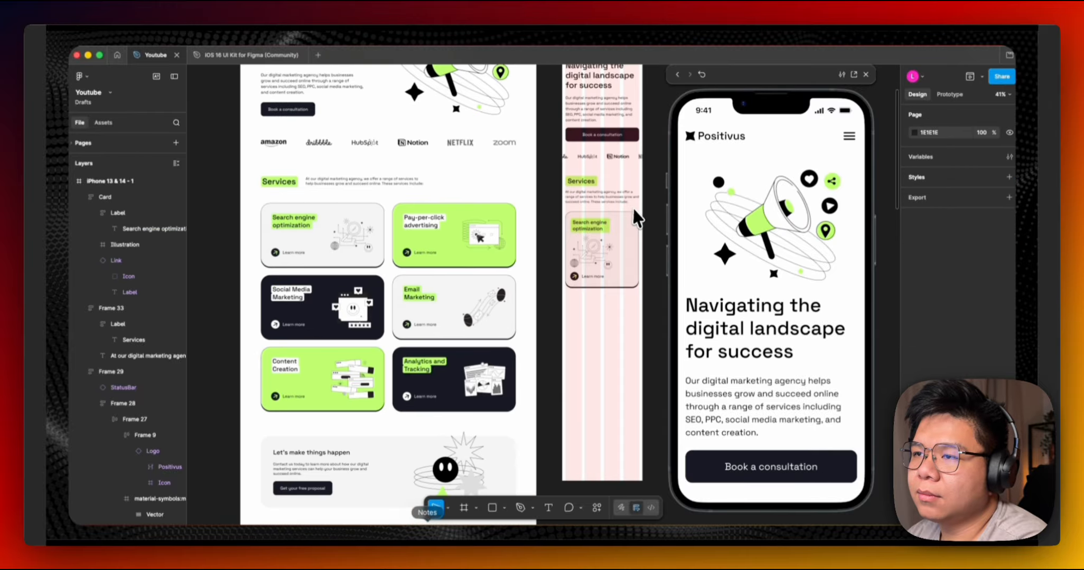
Delete the illustration from the card.
scroll(545, 273, up, 5)
double_click(463, 324)
key(Delete)
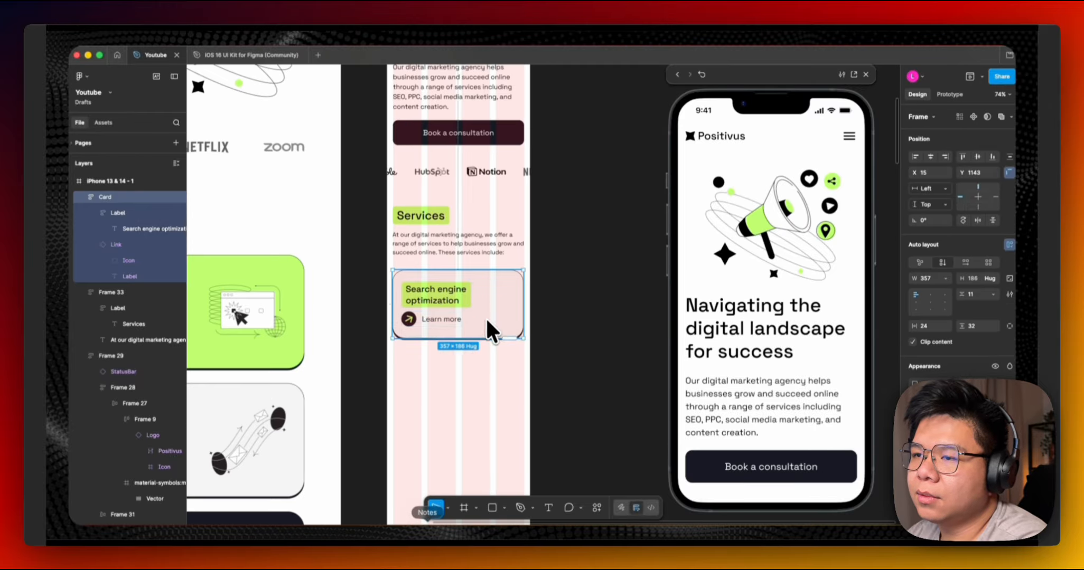
Paste the illustration back into the card as an absolutely positioned element at the card's right side.
scroll(464, 322, up, 3)
drag(962, 295, 985, 294)
key(super+v)
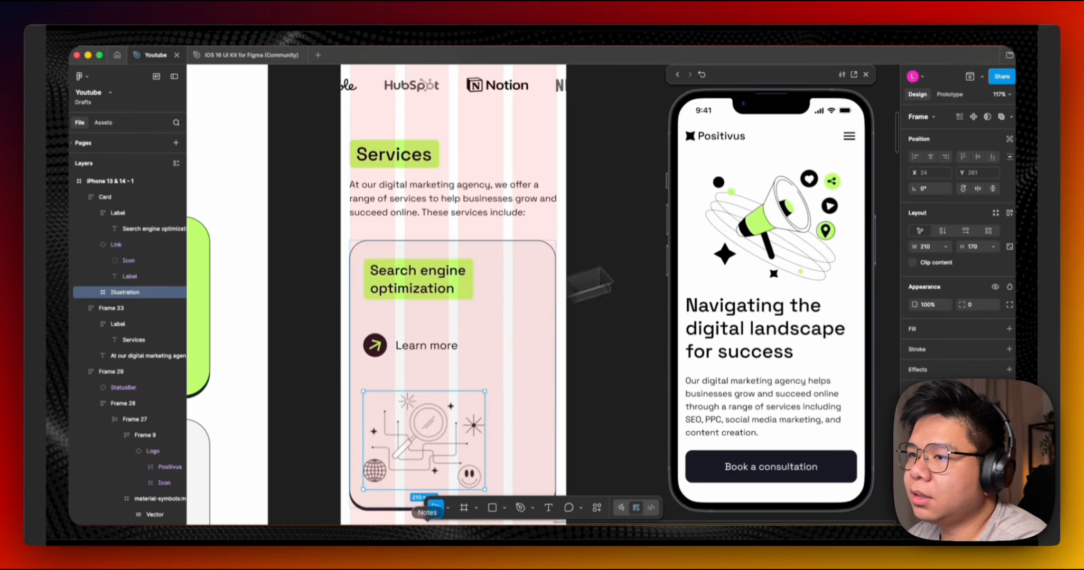
click(1010, 140)
drag(440, 423, 558, 281)
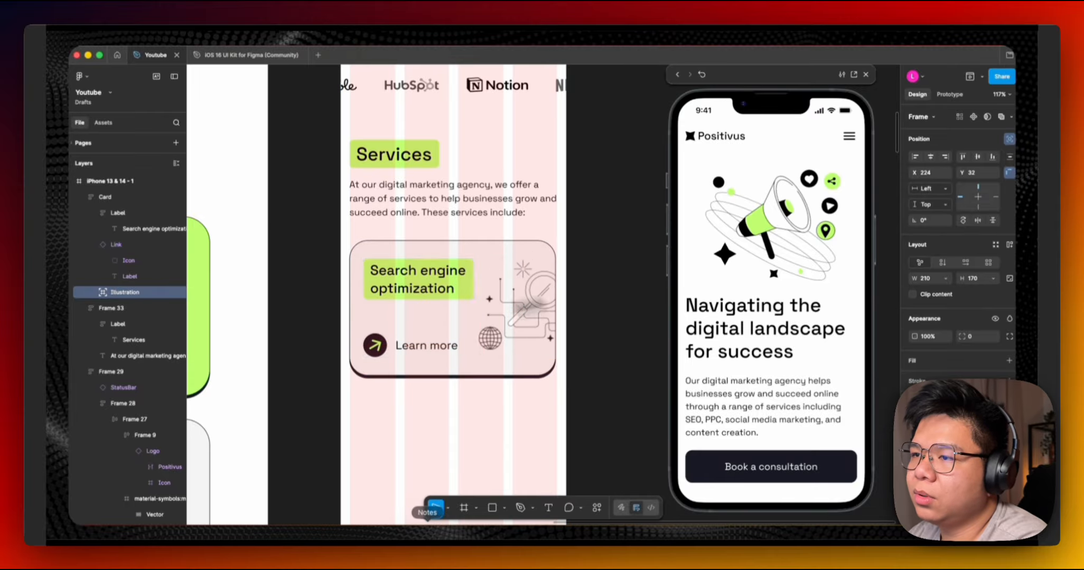
Wrap the heading label and Learn more link in an auto-layout frame with a 40 gap.
click(409, 291)
shift+click(405, 351)
key(shift+a)
click(976, 266)
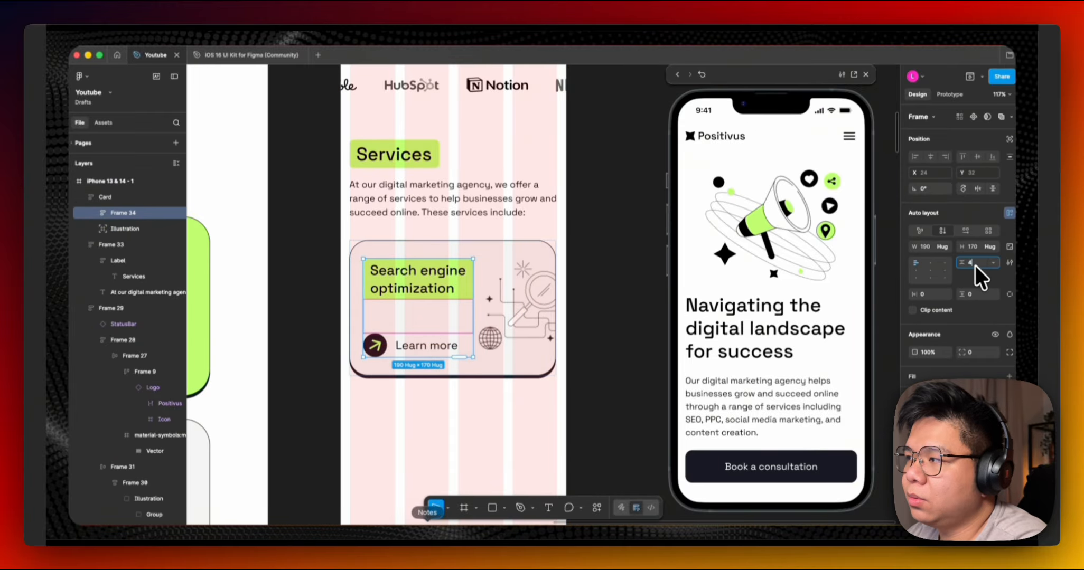
text(40)
key(Return)
Align the illustration to the card's vertical centre.
click(526, 302)
key(alt+v)
scroll(523, 307, down, 5)
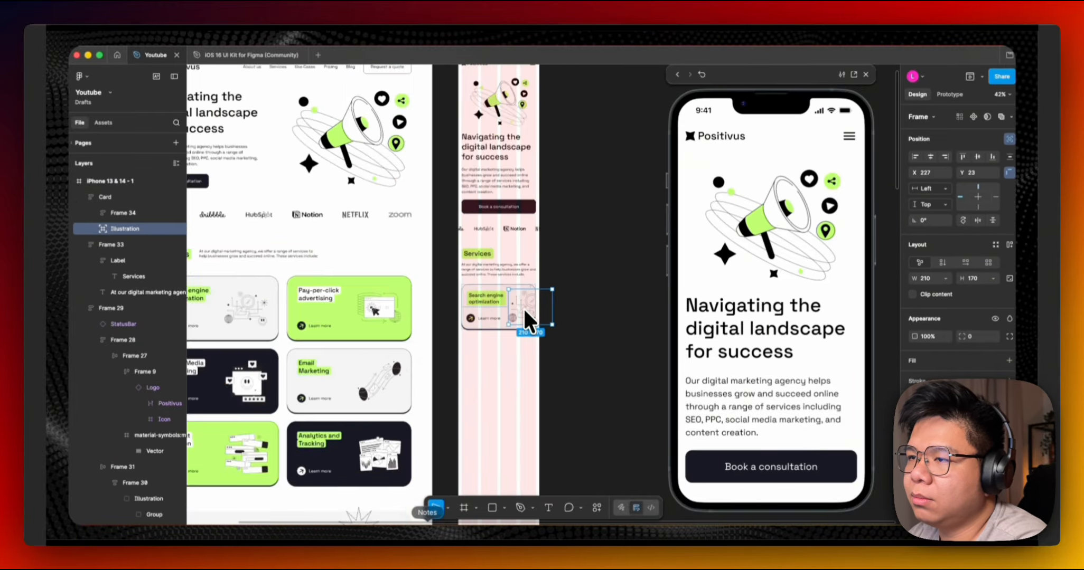
Compare the mobile card with the desktop service cards.
scroll(396, 309, up, 3)
scroll(397, 308, down, 2)
scroll(538, 305, right, 2)
click(539, 305)
scroll(490, 328, up, 2)
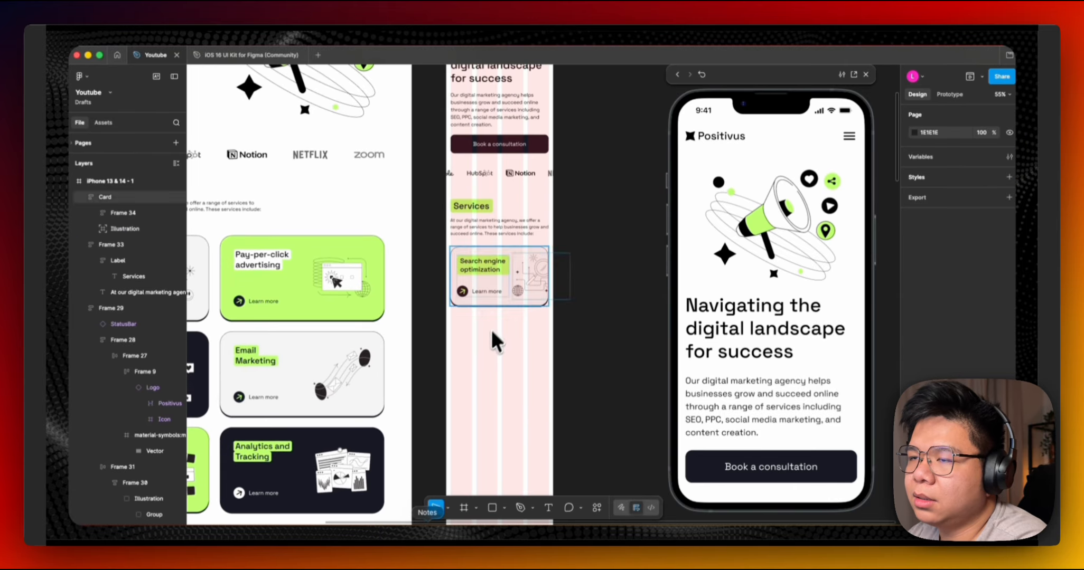
click(507, 268)
scroll(499, 270, up, 4)
scroll(421, 288, down, 4)
scroll(505, 285, left, 2)
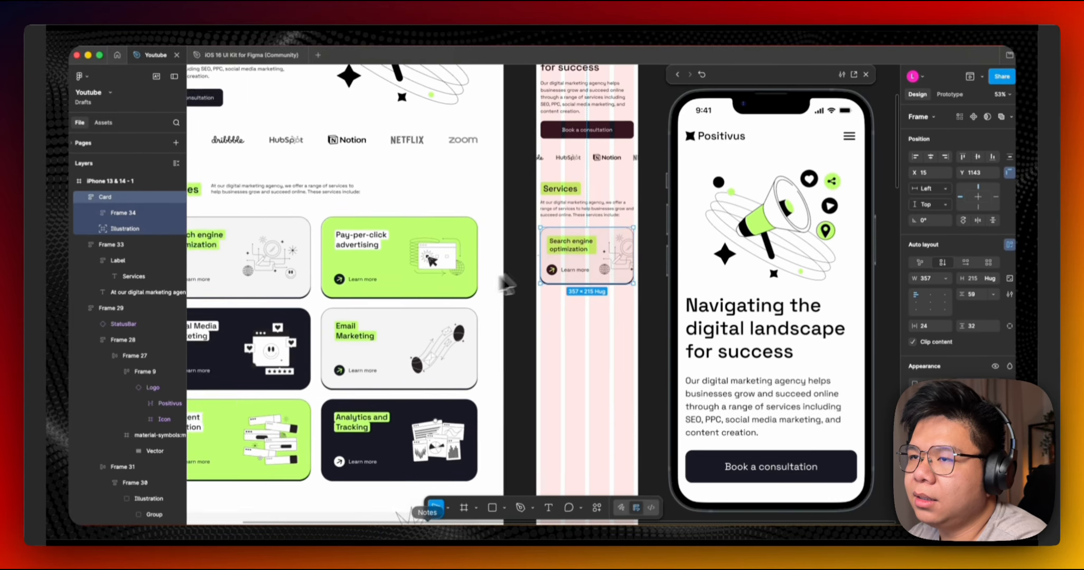
click(530, 288)
scroll(565, 281, left, 2)
scroll(565, 281, up, 2)
click(575, 252)
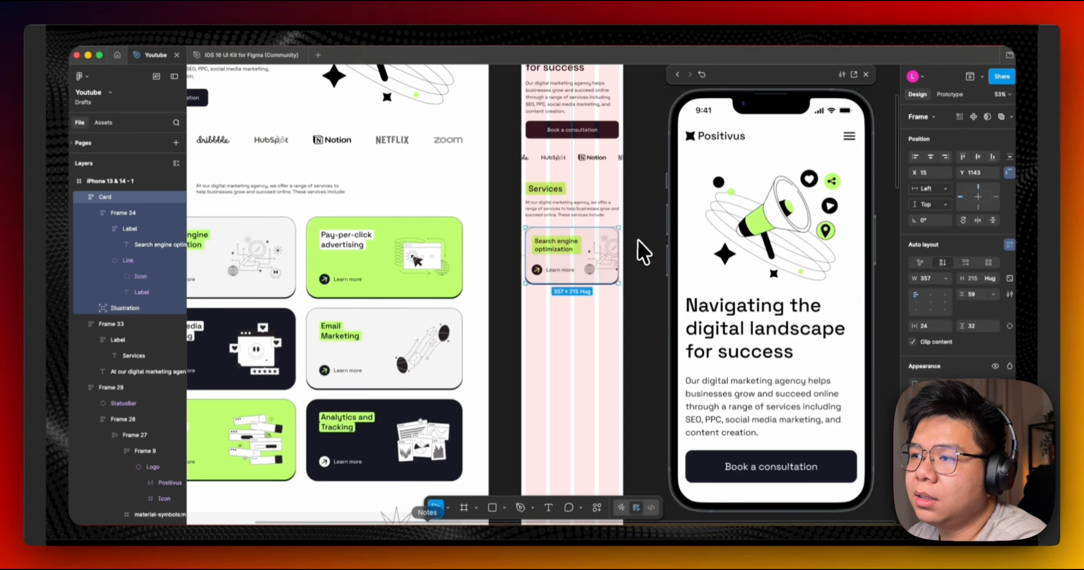
scroll(637, 241, up, 5)
double_click(379, 290)
click(519, 281)
scroll(411, 240, down, 3)
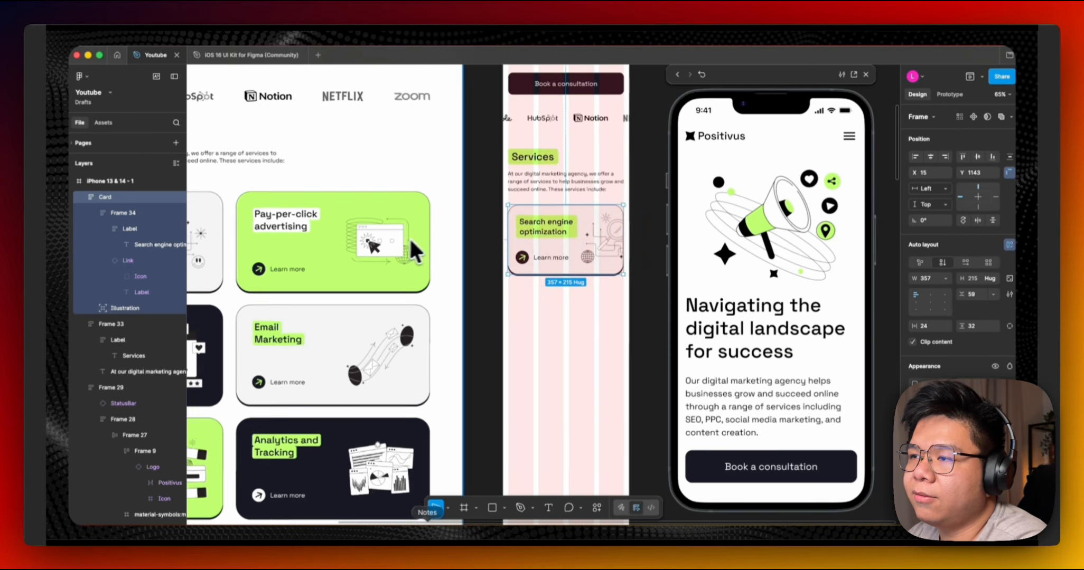
Duplicate the card directly below the first one.
super+click(547, 257)
drag(566, 227, 569, 306)
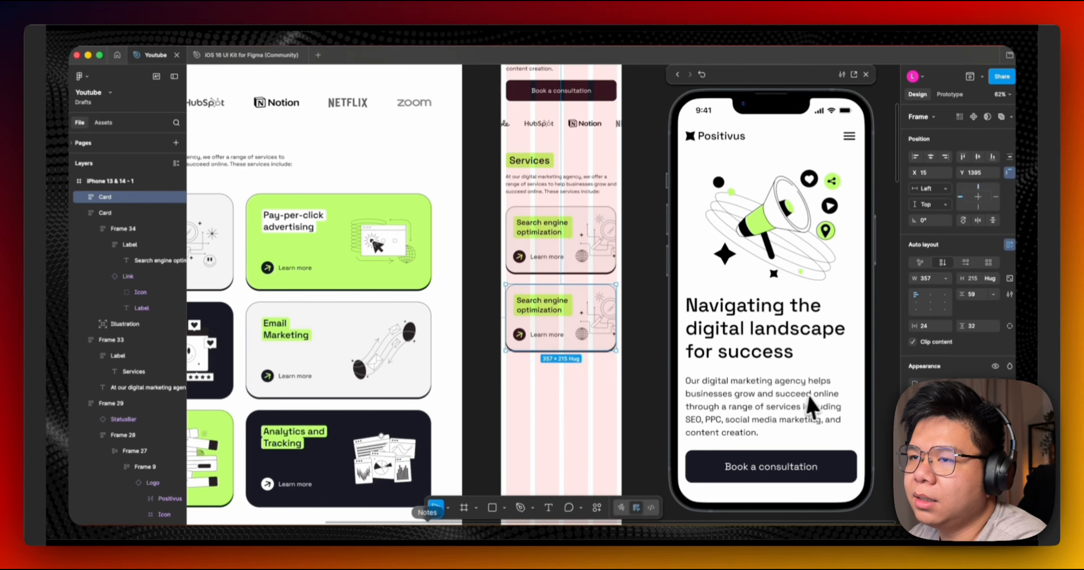
super+click(537, 309)
scroll(599, 321, up, 5)
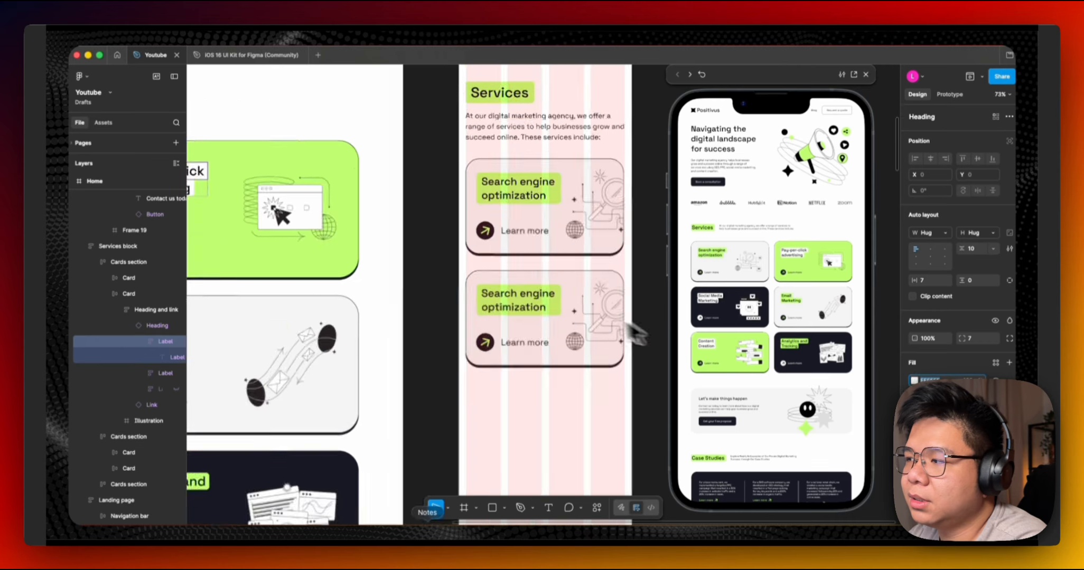
Restyle the duplicated card with a green fill and white heading label reading Pay-per-click.
click(580, 270)
click(996, 409)
click(103, 123)
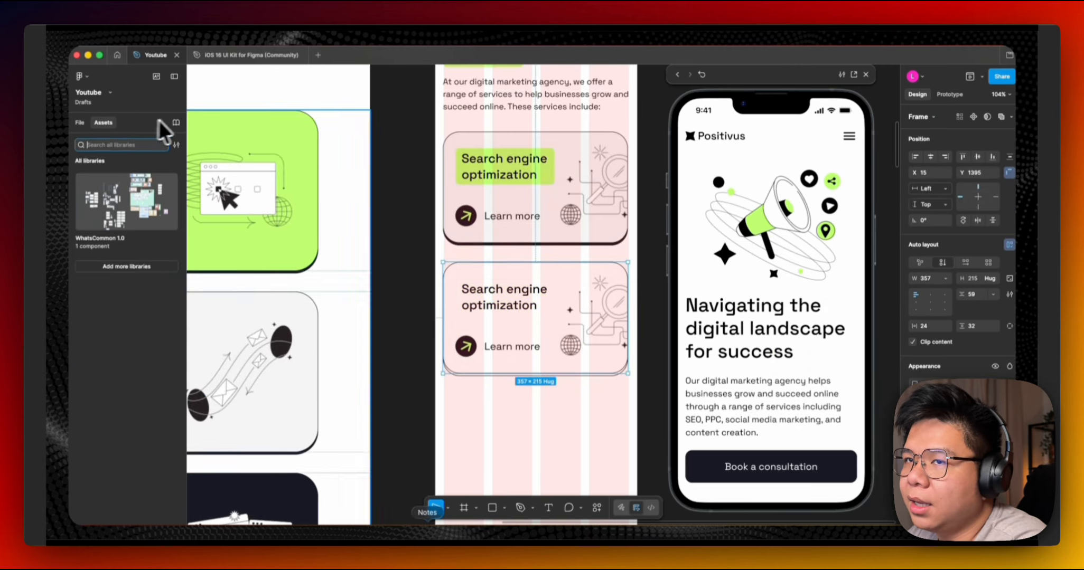
click(176, 122)
click(718, 105)
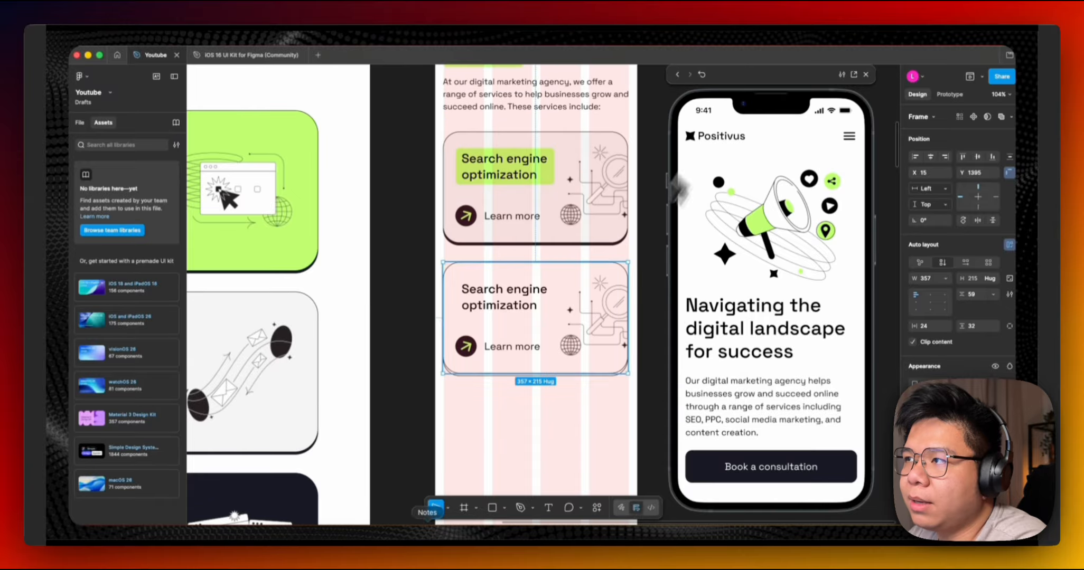
click(823, 505)
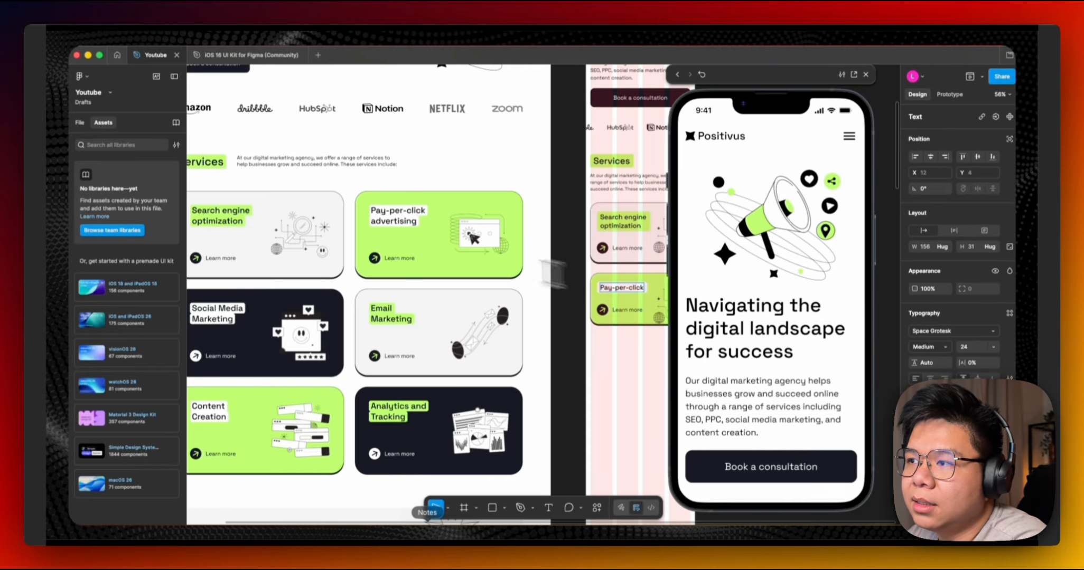
Copy the desktop card's Pay-per-click advertising text into the duplicated card's heading label.
key(Return)
double_click(393, 222)
key(super+c)
double_click(624, 300)
scroll(644, 306, up, 4)
key(super+v)
click(535, 271)
scroll(452, 351, left, 4)
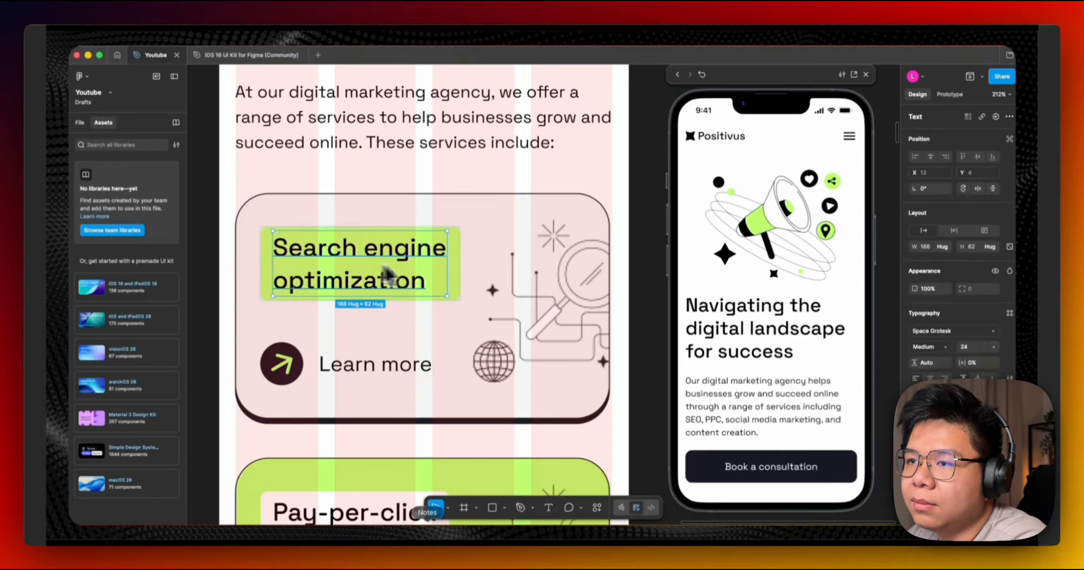
Shorten the first card's heading label text to Search engine.
scroll(391, 284, left, 3)
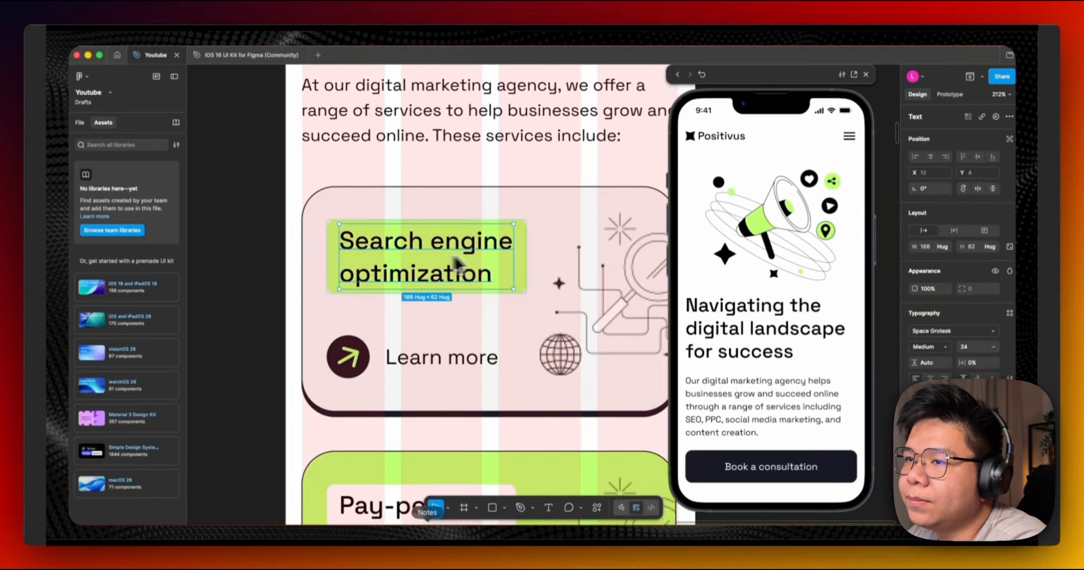
scroll(457, 264, left, 3)
double_click(534, 272)
key(BackSpace)
key(BackSpace)
key(Escape)
key(Escape)
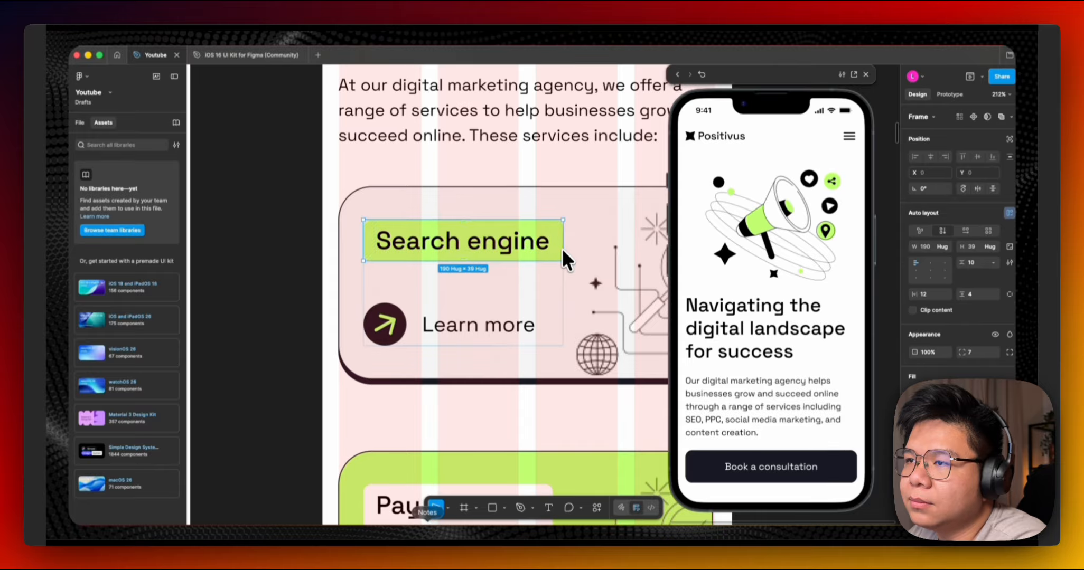
Duplicate the label as a second line reading optimization and stack both in an auto-layout frame with zero gap.
key(super+d)
double_click(490, 325)
key(super+a)
text(optimization)
key(Escape)
key(shift+a)
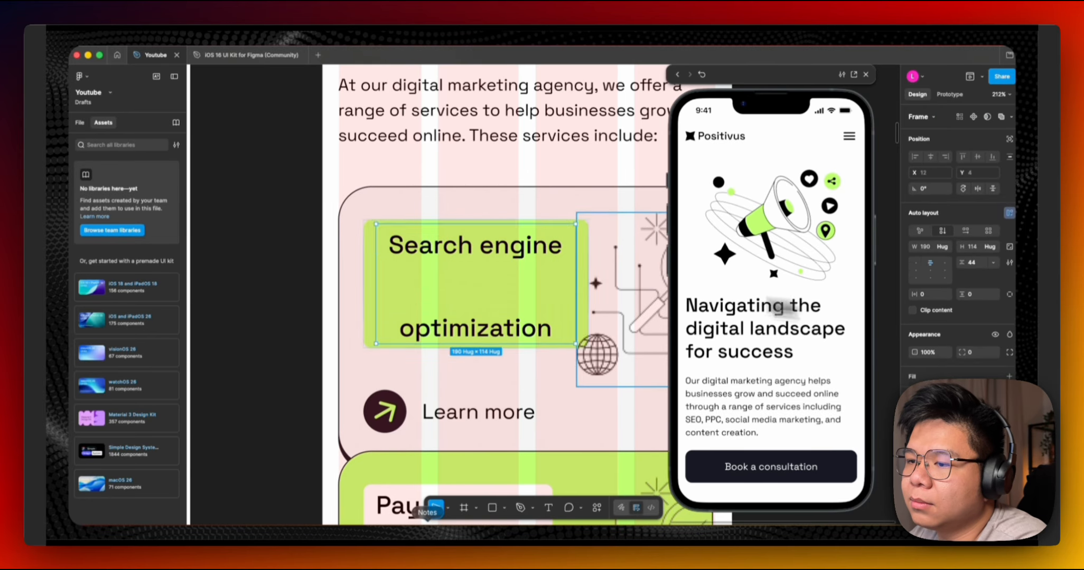
key(super+z)
drag(963, 264, 955, 266)
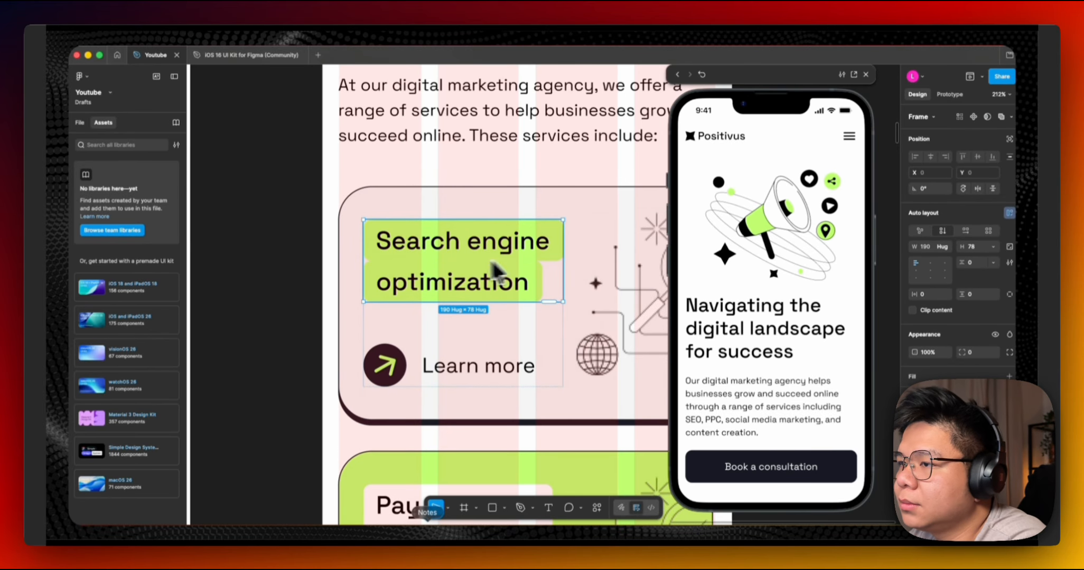
Copy the first card's two-line heading frame into the Pay-per-click card.
scroll(491, 264, down, 5)
click(425, 245)
scroll(387, 242, left, 4)
scroll(327, 242, up, 3)
scroll(327, 242, down, 3)
scroll(465, 247, right, 5)
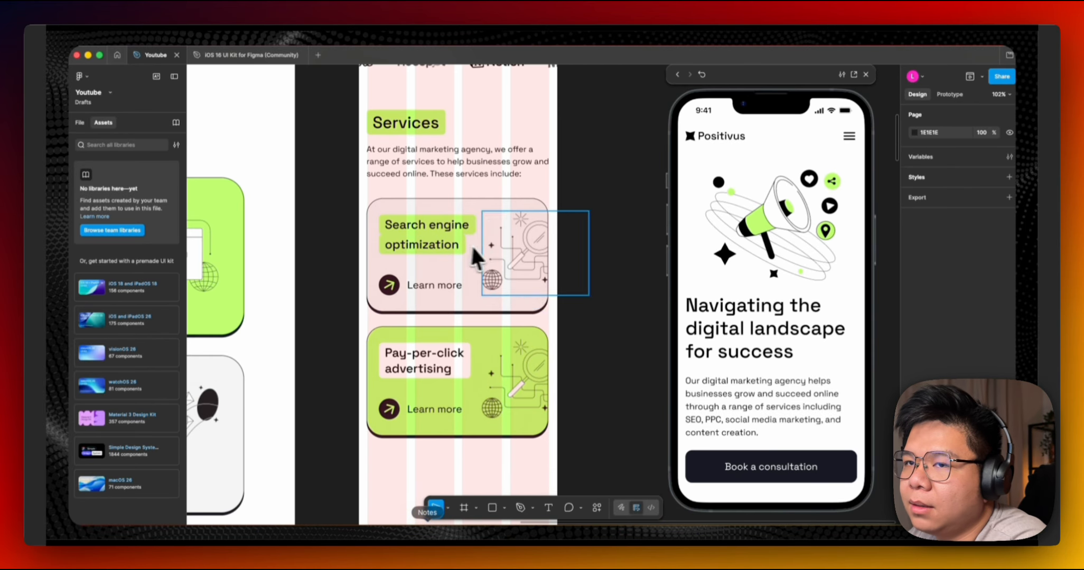
click(413, 231)
key(super+c)
double_click(418, 370)
key(super+v)
click(1009, 376)
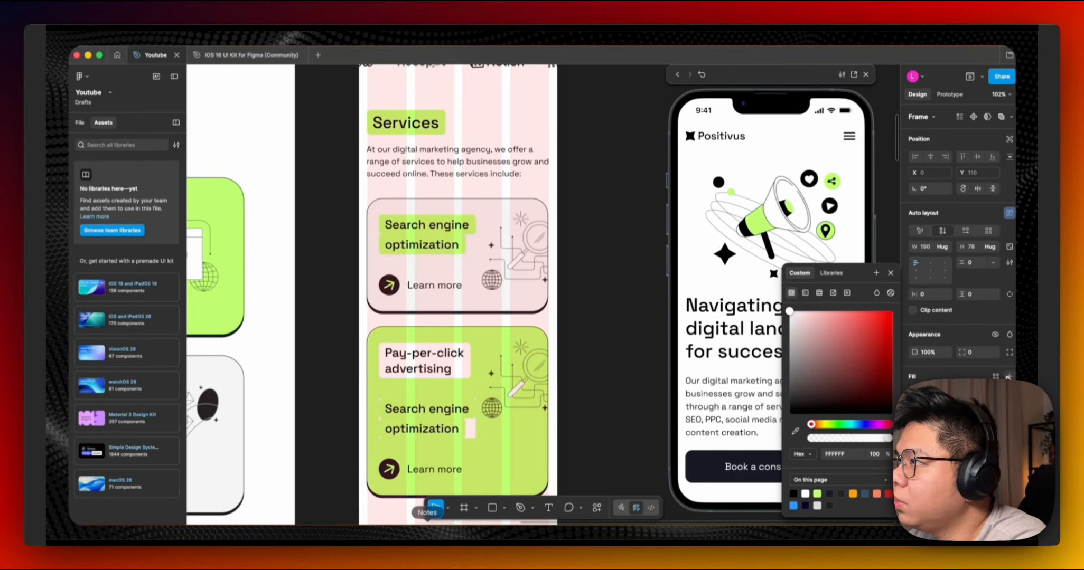
key(super+z)
click(986, 461)
click(916, 460)
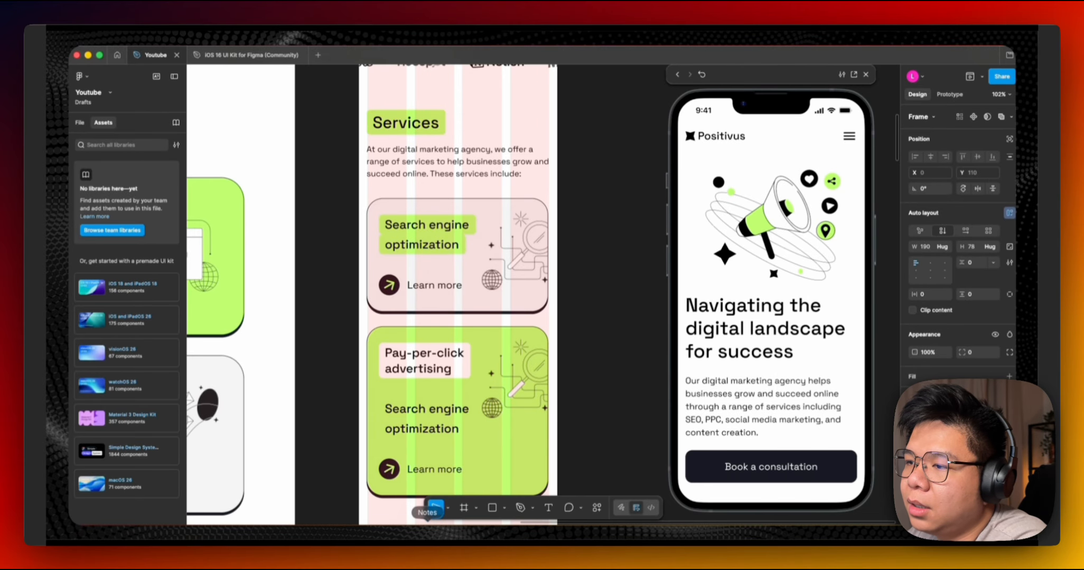
click(805, 494)
Replace the pasted heading's first line with Pay-per-click.
scroll(446, 385, up, 5)
double_click(435, 324)
drag(480, 326, 332, 326)
key(super+c)
double_click(419, 431)
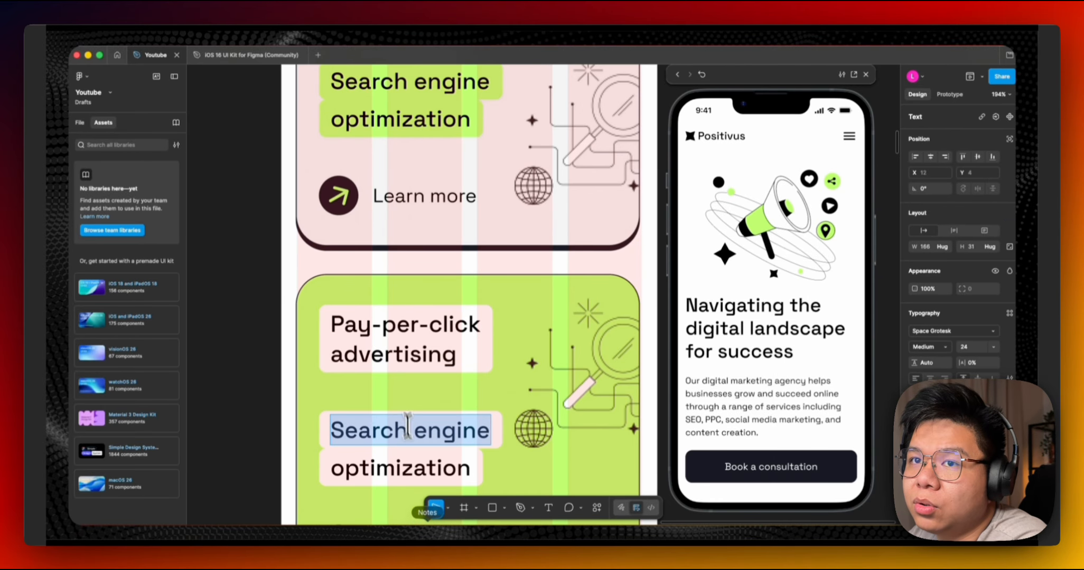
key(super+v)
Replace the pasted heading's second line with advertising.
double_click(390, 354)
click(466, 357)
drag(466, 357, 331, 356)
key(super+c)
scroll(422, 401, left, 1)
double_click(419, 469)
key(super+v)
Delete the old single Pay-per-click advertising label from the card.
click(441, 344)
key(BackSpace)
scroll(380, 348, down, 10)
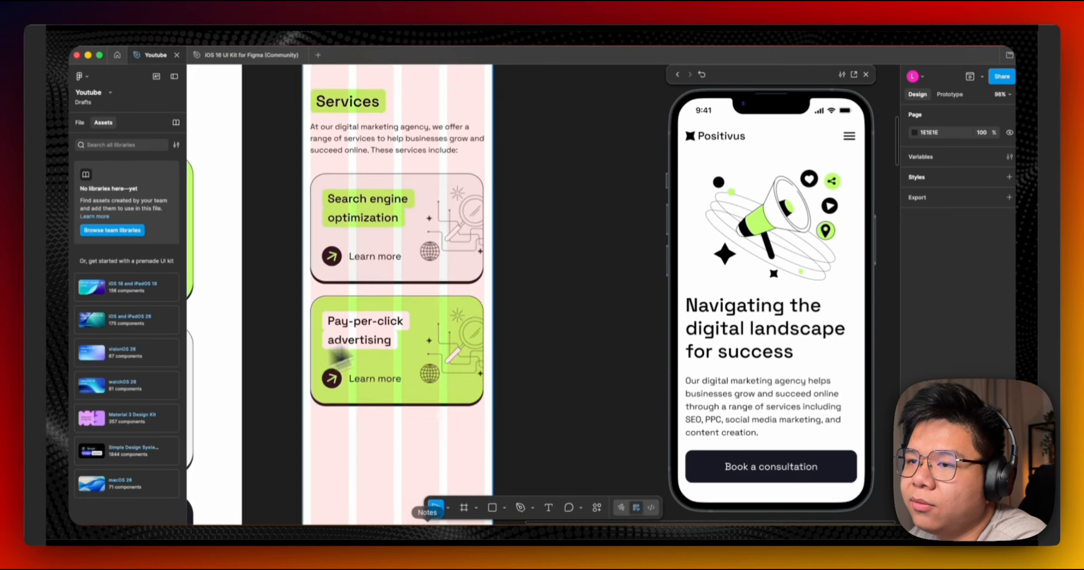
scroll(384, 307, up, 8)
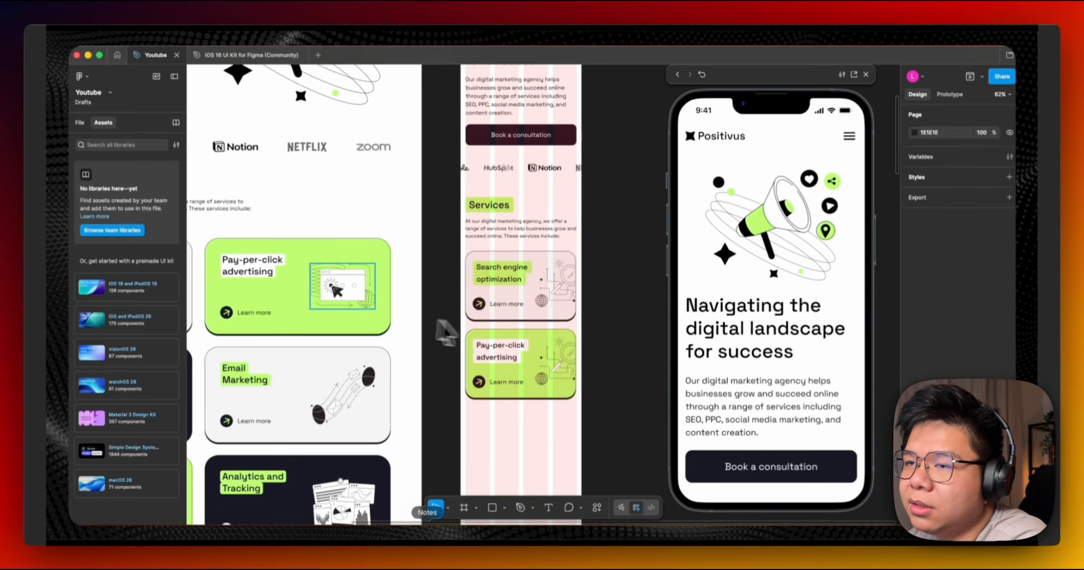
Replace the mobile Pay-per-click card's old illustration with the pasted desktop Pay-per-click illustration.
click(344, 288)
scroll(550, 365, up, 3)
super+click(492, 365)
click(537, 356)
key(BackSpace)
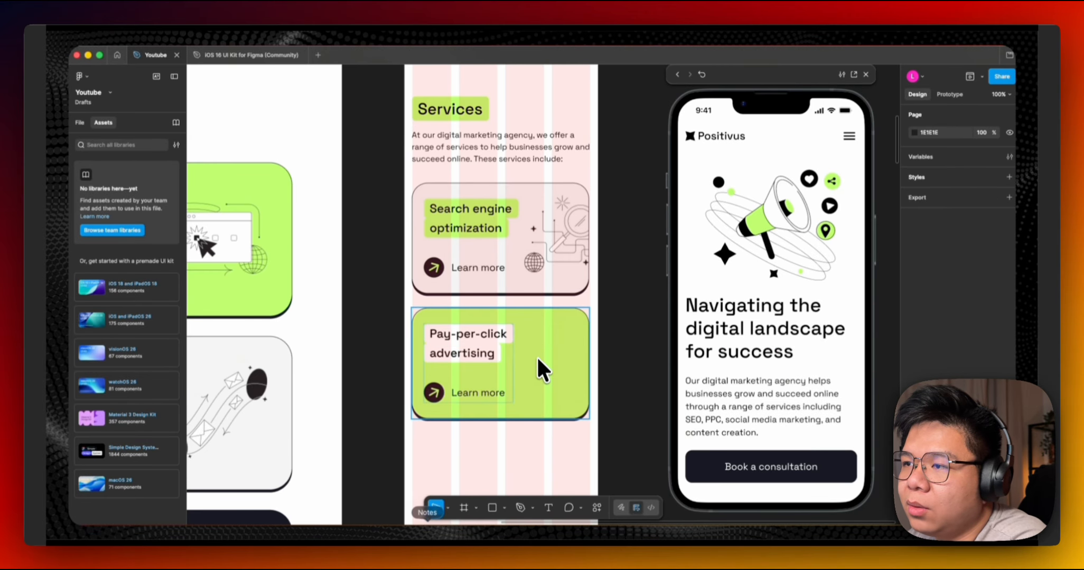
key(super+z)
key(BackSpace)
key(super+v)
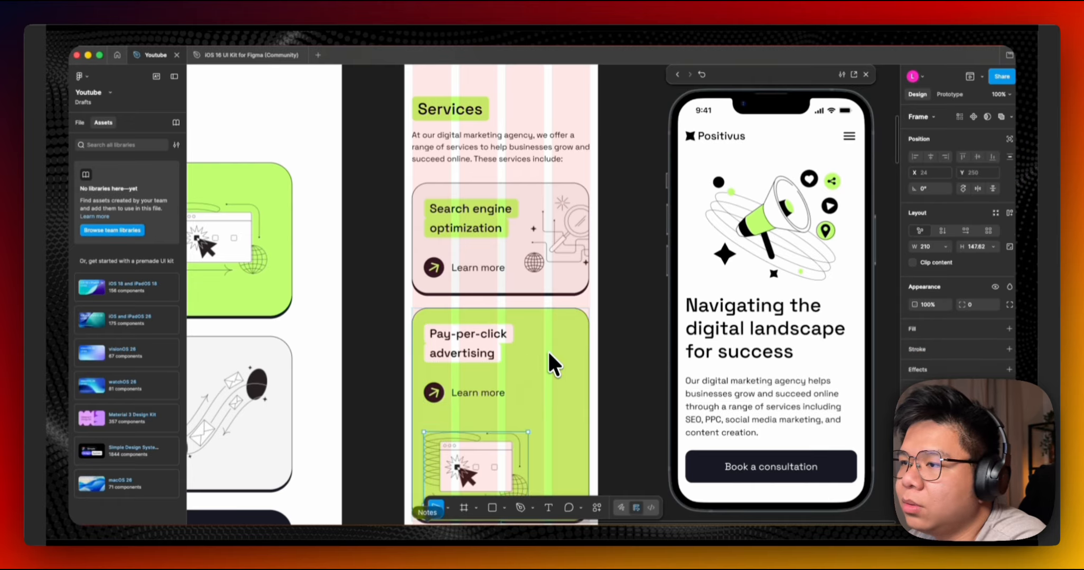
Set the pasted illustration to absolute position and place it at the card's right side.
scroll(539, 386, down, 5)
click(1009, 138)
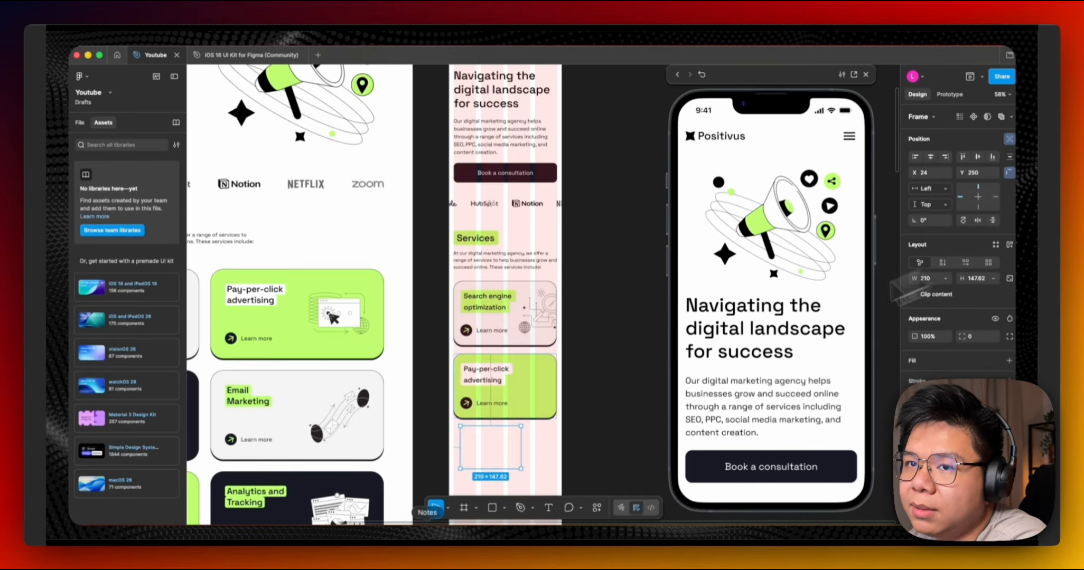
scroll(541, 392, up, 8)
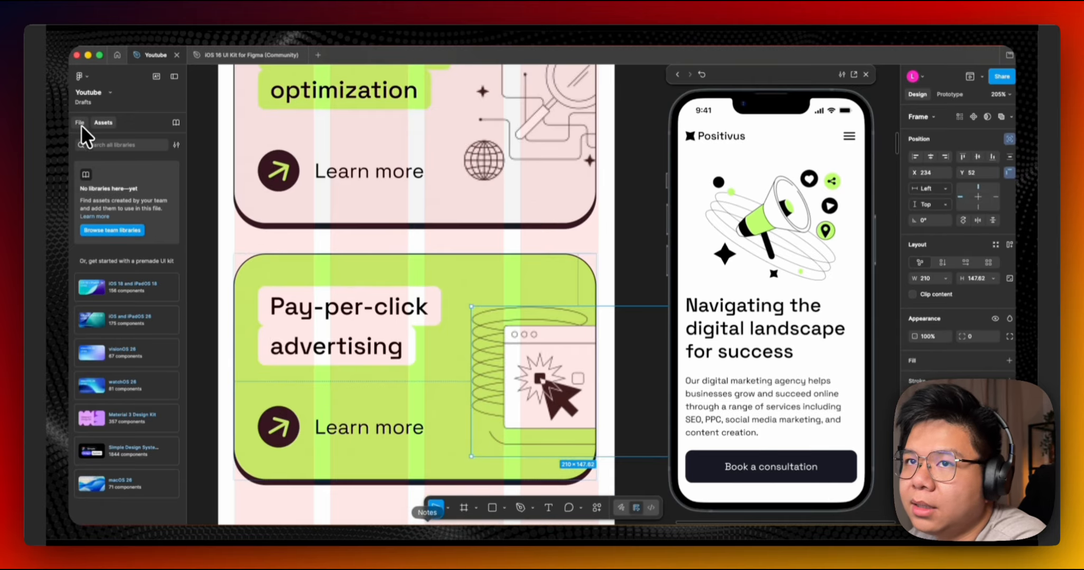
click(80, 124)
click(392, 237)
scroll(552, 415, down, 4)
double_click(522, 387)
drag(521, 386, 519, 382)
right_click(300, 151)
click(228, 109)
click(89, 79)
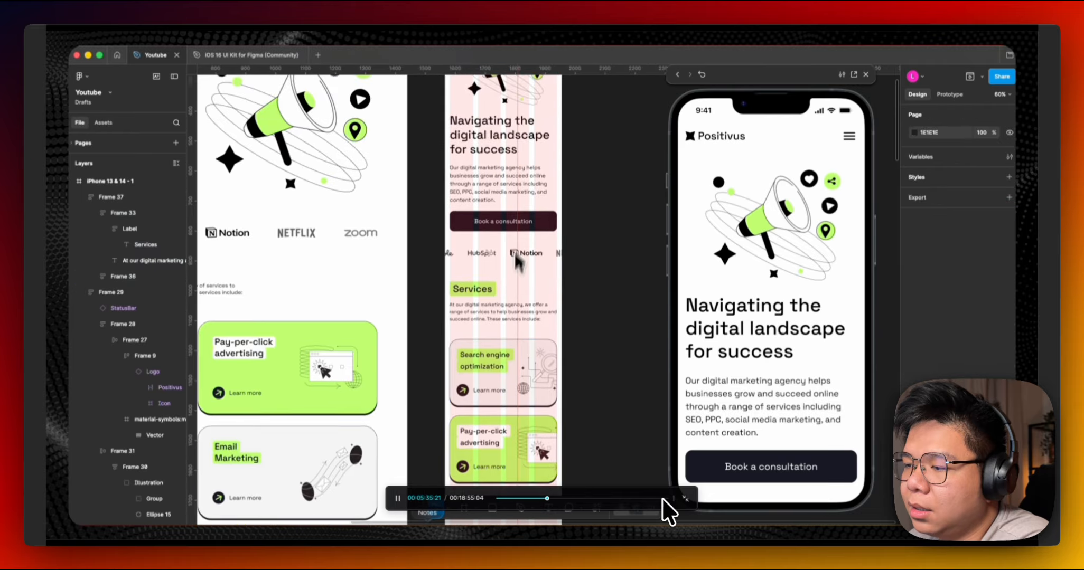
click(633, 498)
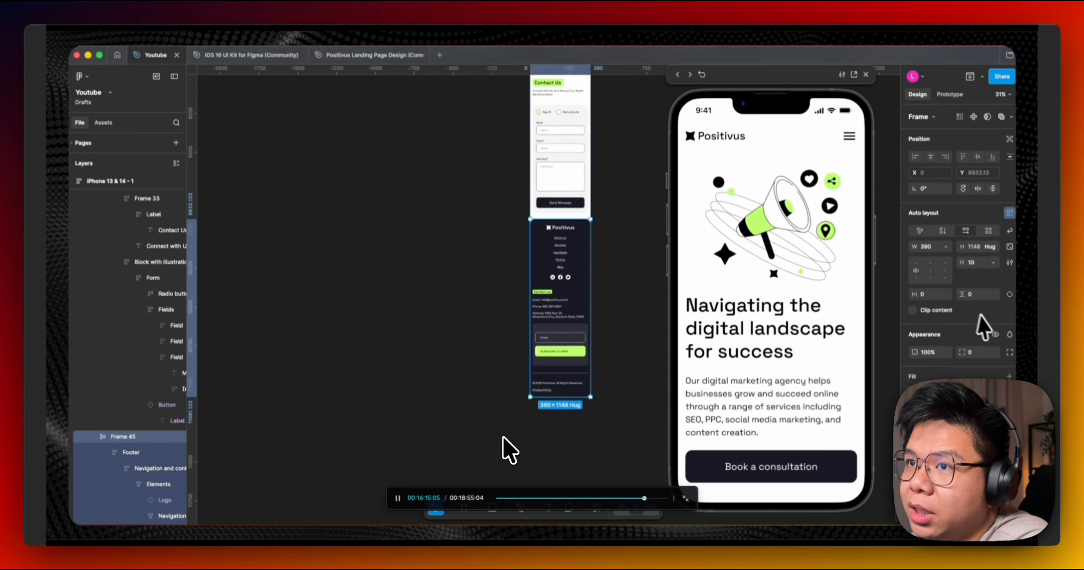
click(398, 500)
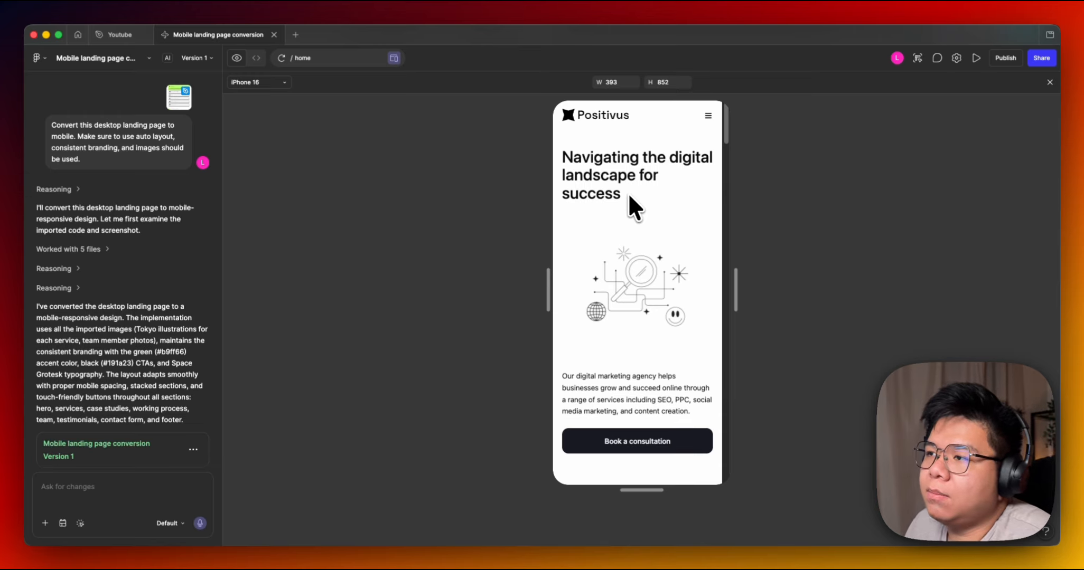
Copy the Figma Make mobile landing page conversion as design layers and paste it onto Page 5 of the file.
scroll(628, 194, down, 3)
scroll(629, 193, up, 3)
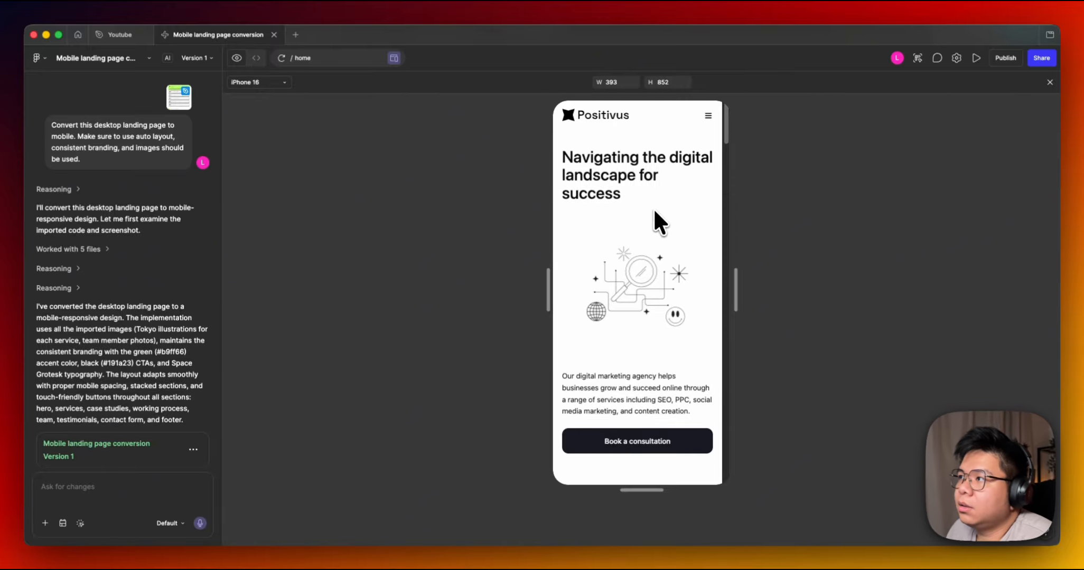
click(918, 58)
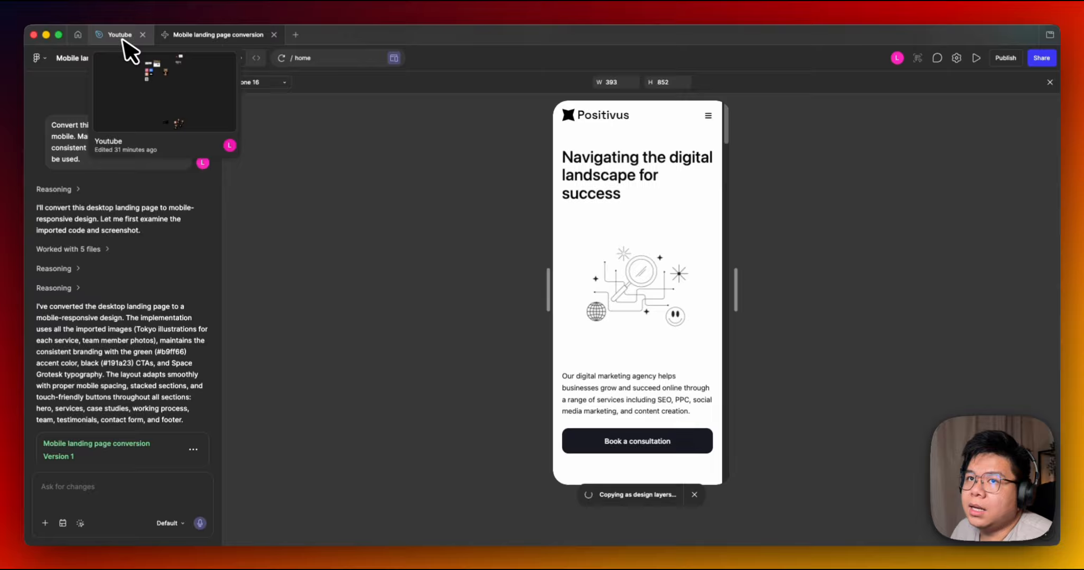
click(119, 35)
key(super+v)
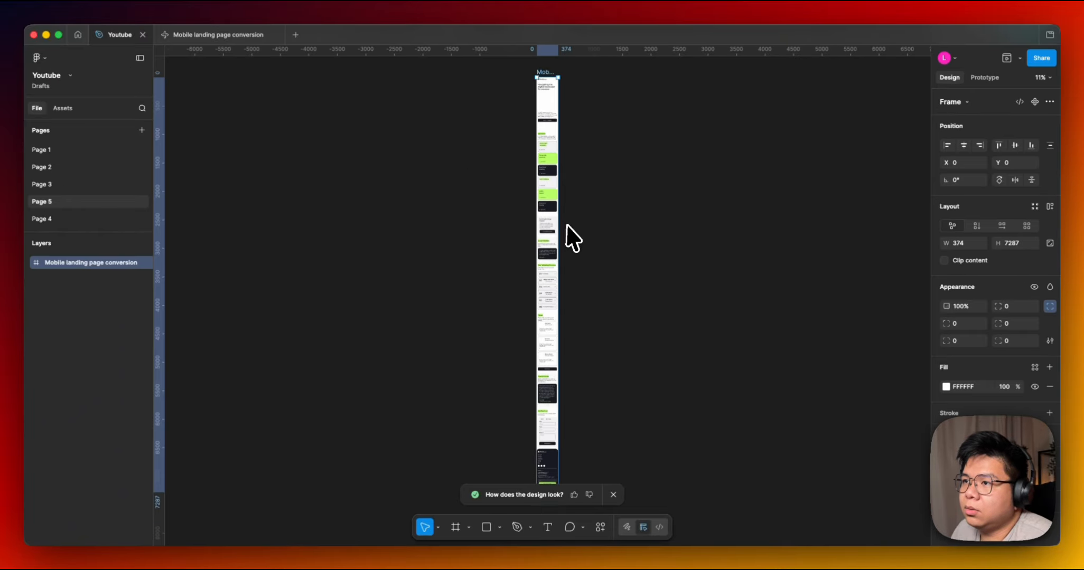
Compare the pasted mobile frame's hero image with the generated preview in Figma Make.
scroll(642, 204, up, 4)
scroll(530, 263, up, 5)
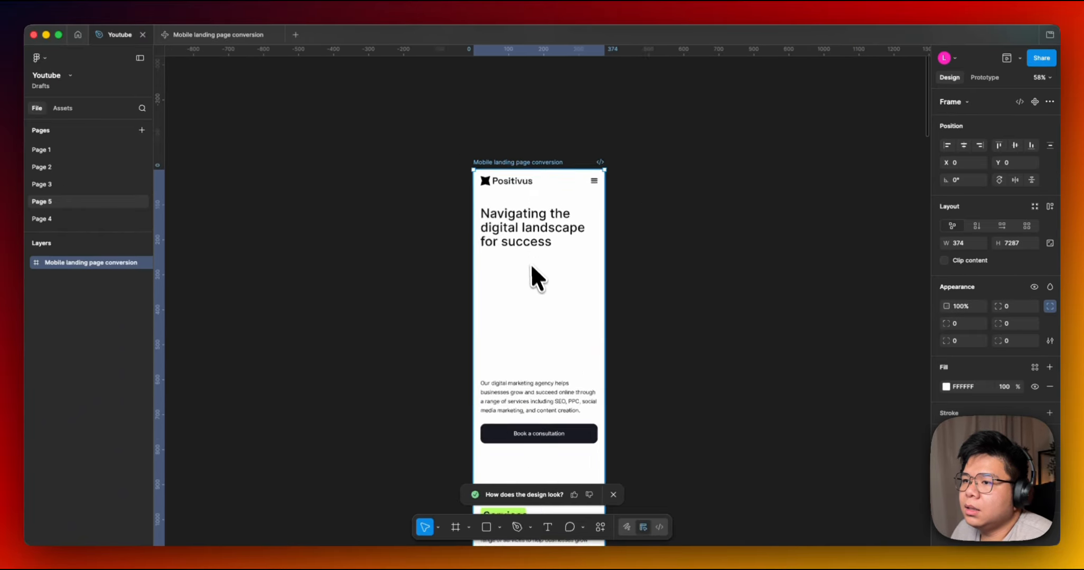
double_click(534, 278)
scroll(535, 278, down, 1)
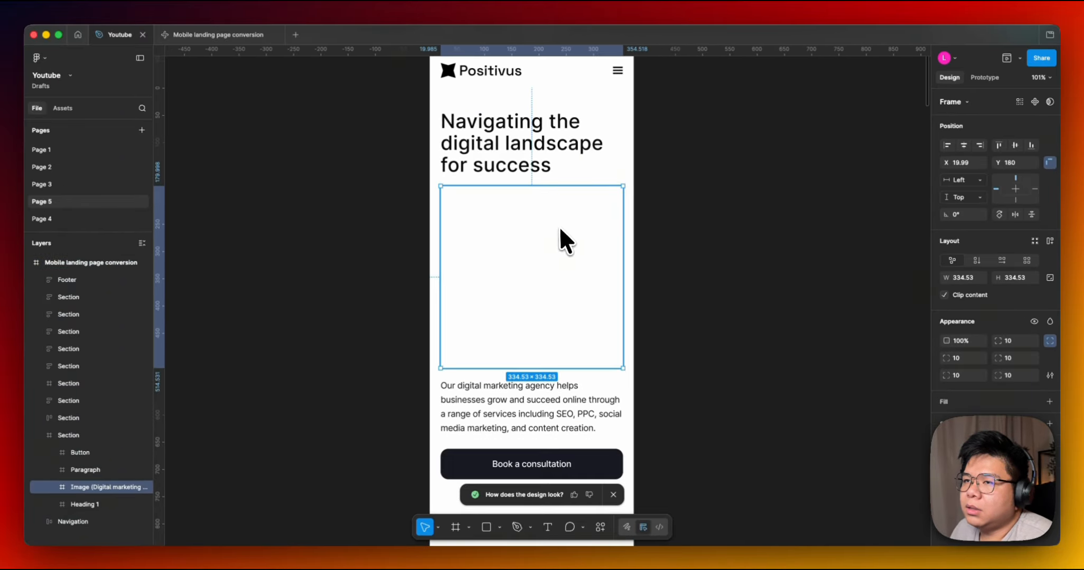
click(206, 35)
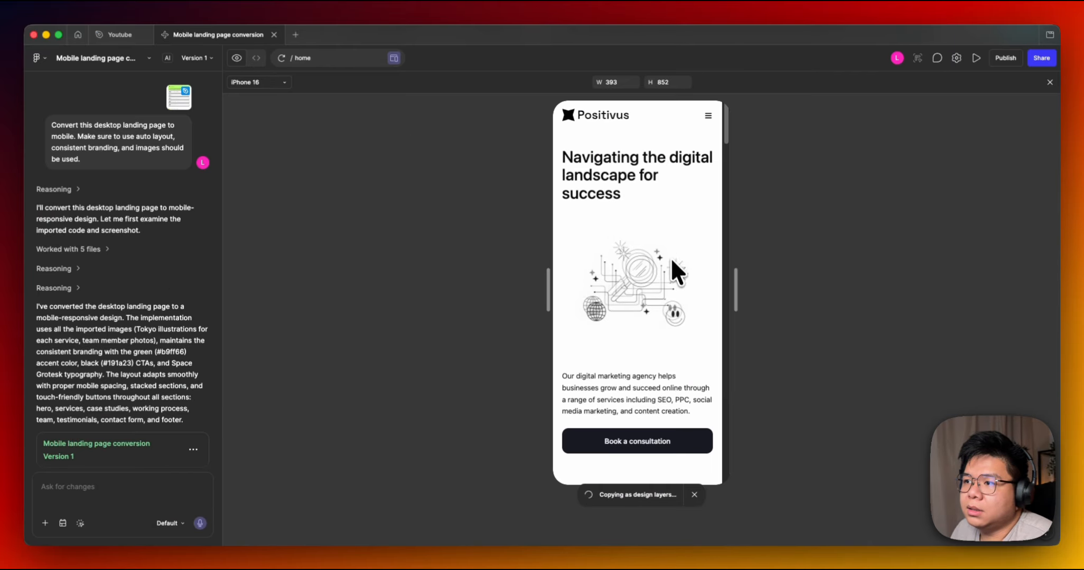
scroll(672, 264, down, 3)
scroll(660, 264, up, 3)
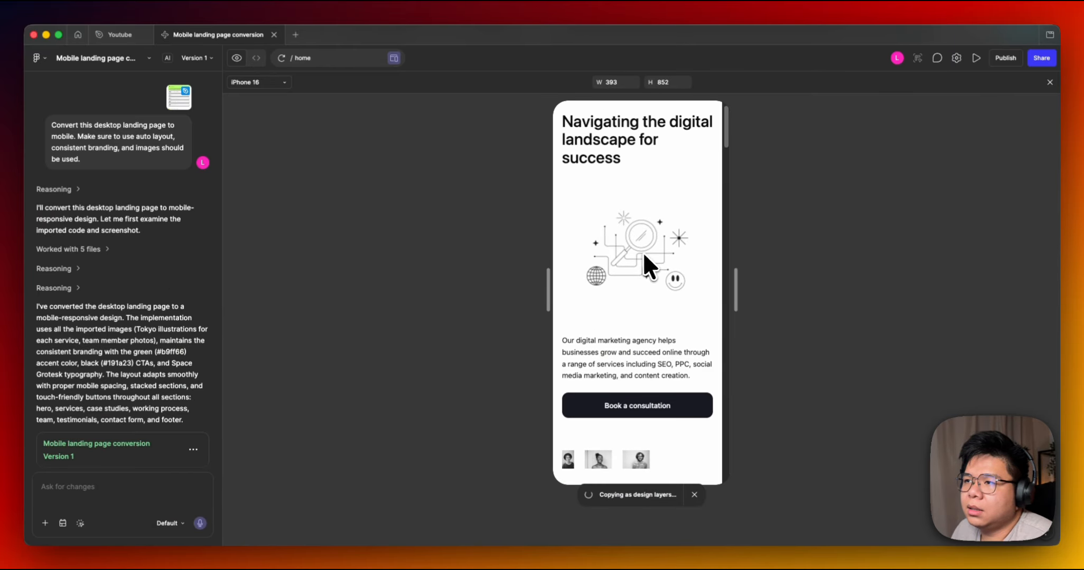
click(111, 34)
click(184, 36)
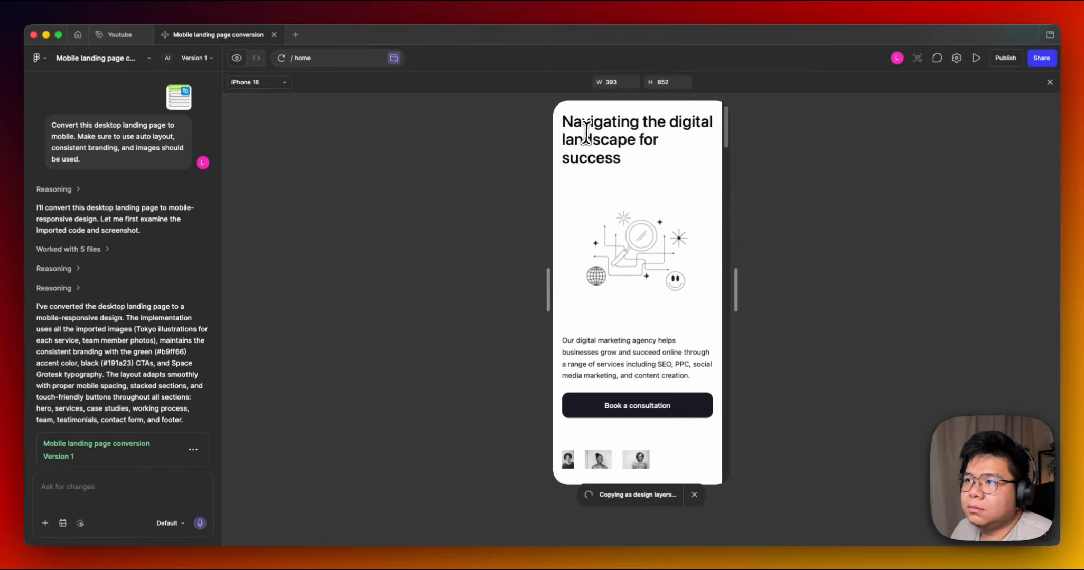
scroll(644, 161, up, 1)
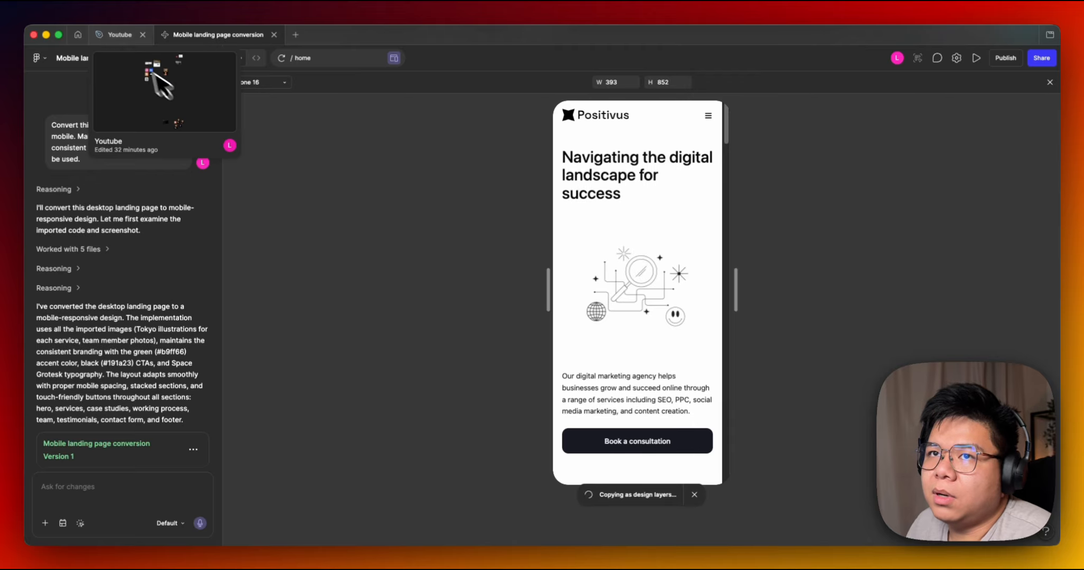
click(111, 35)
Copy the desktop Positivus landing page from Page 3 and paste it onto Page 5.
click(84, 183)
click(325, 123)
drag(325, 123, 626, 197)
click(404, 176)
click(108, 200)
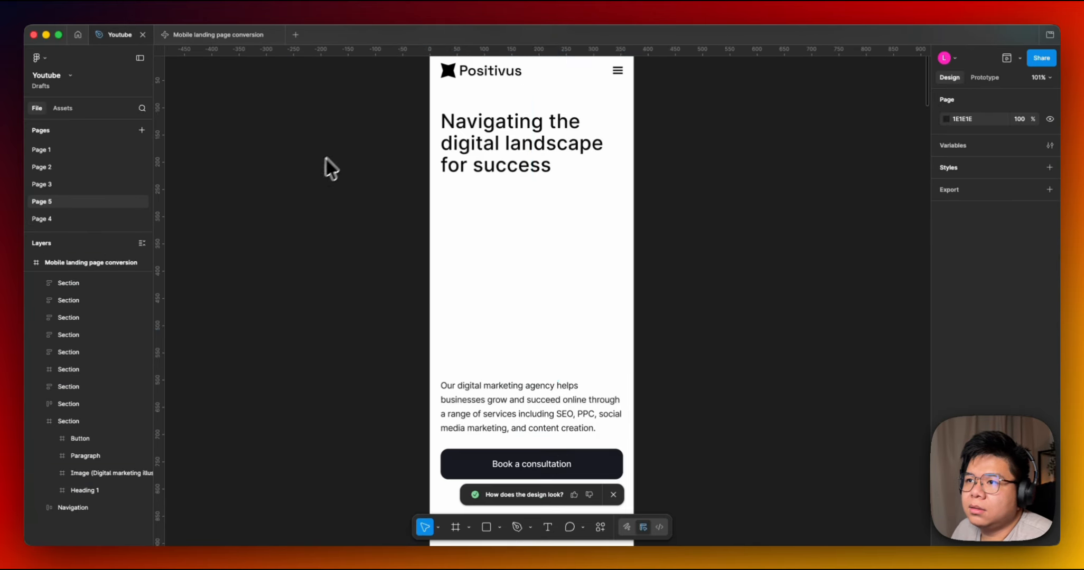
drag(326, 159, 660, 318)
key(super+v)
Move the pasted desktop reference frame to sit beside the mobile landing page conversion frame.
scroll(566, 179, up, 3)
drag(566, 180, 526, 472)
click(626, 357)
scroll(626, 357, up, 5)
drag(571, 352, 704, 286)
scroll(561, 280, up, 4)
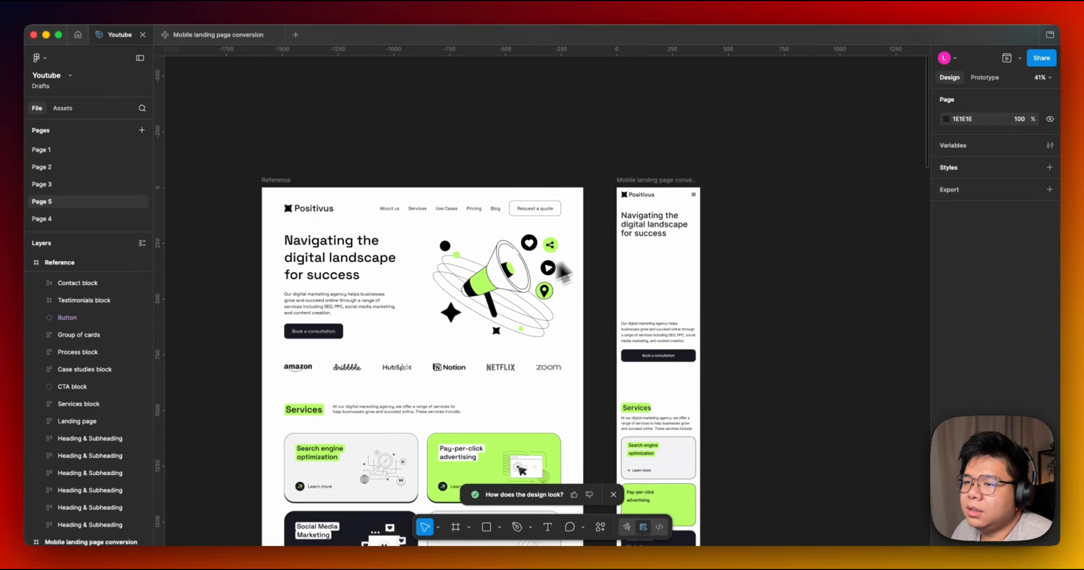
Examine the reference's hero illustration against the mobile frame's empty hero image.
triple_click(583, 251)
drag(496, 257, 508, 288)
drag(747, 263, 653, 258)
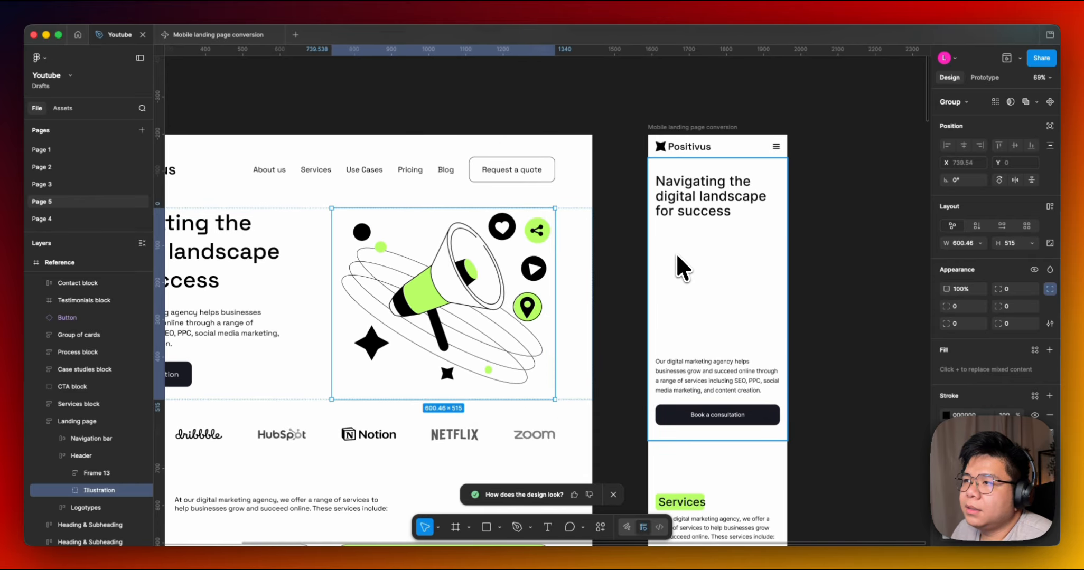
double_click(721, 289)
click(191, 38)
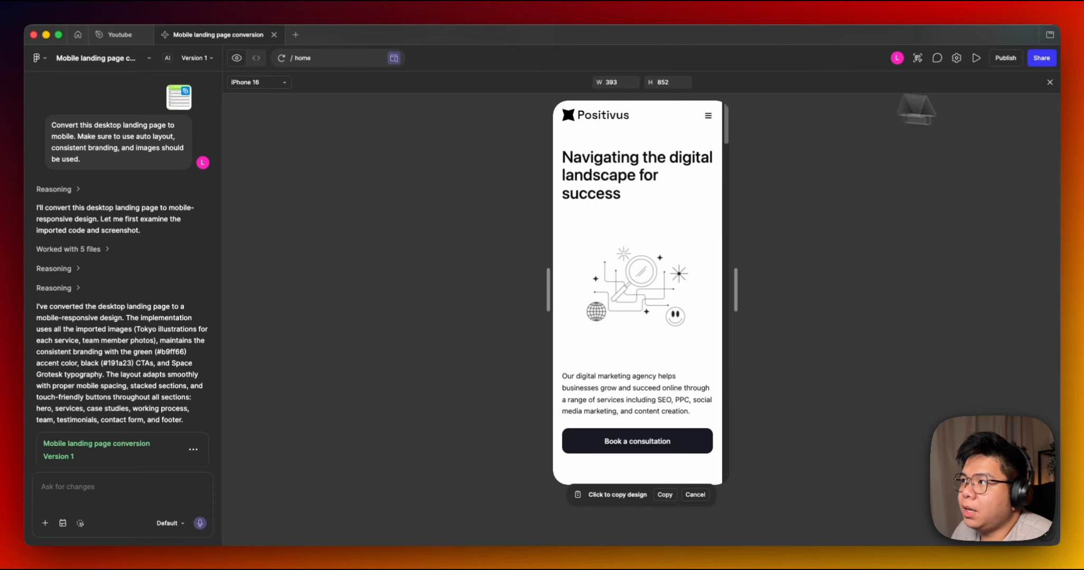
click(119, 36)
click(514, 108)
scroll(510, 110, left, 4)
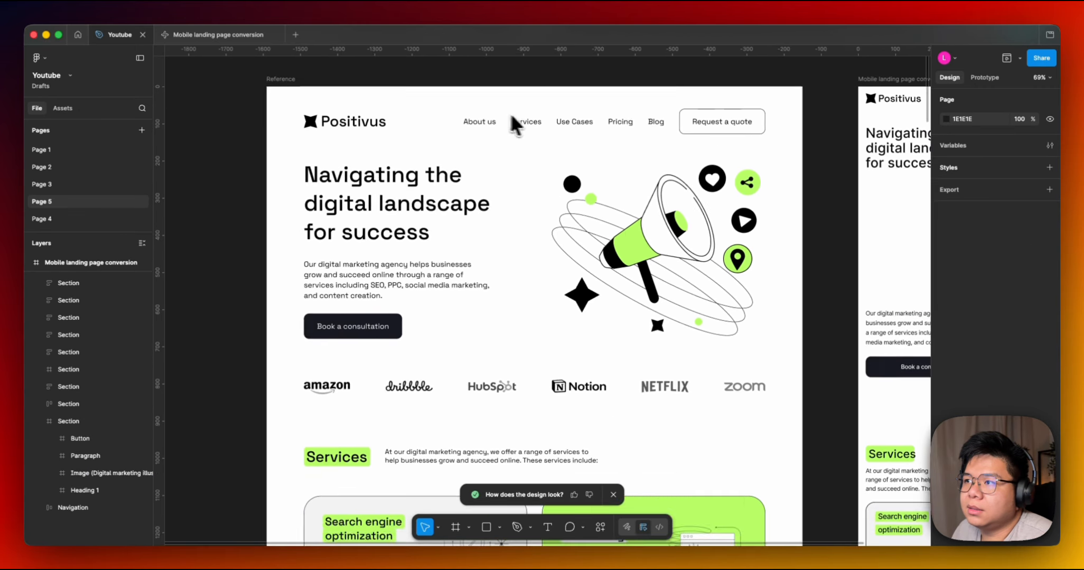
Inspect the mobile frame's navigation bar and its auto layout padding settings.
scroll(507, 113, right, 4)
scroll(594, 200, right, 2)
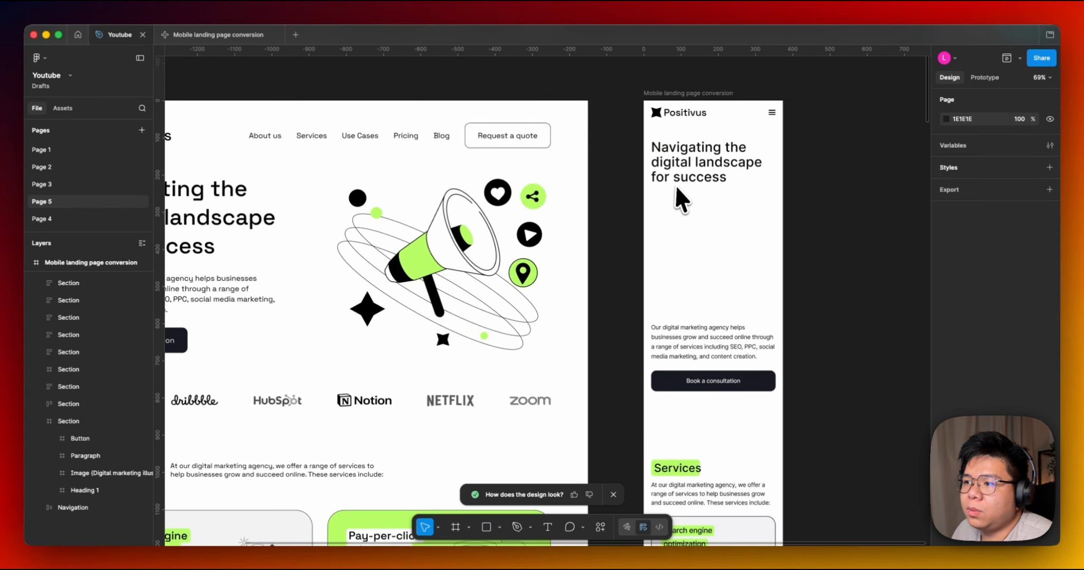
scroll(675, 184, left, 4)
scroll(675, 185, up, 1)
click(787, 135)
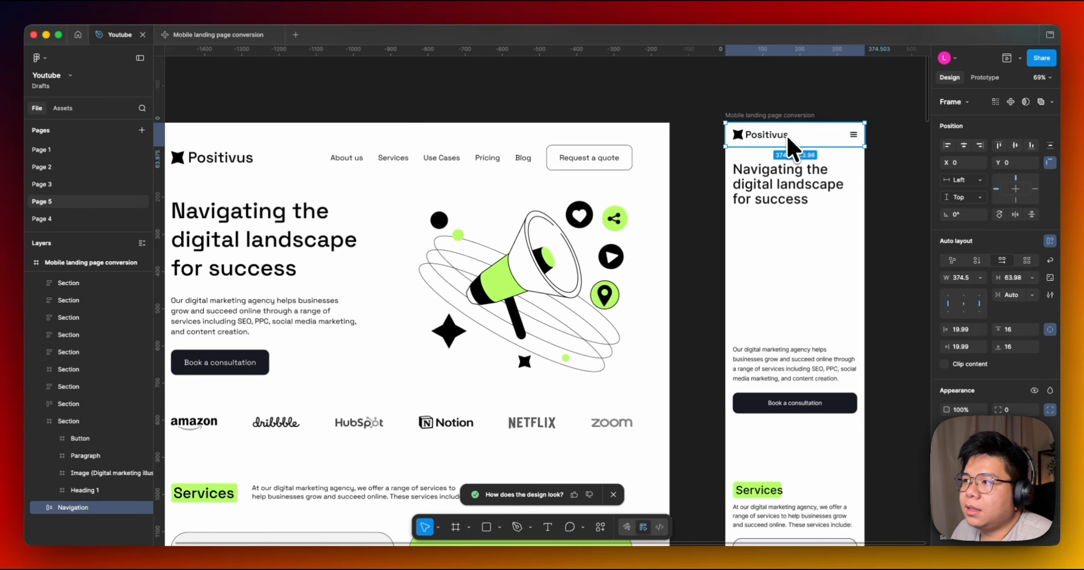
scroll(795, 154, up, 5)
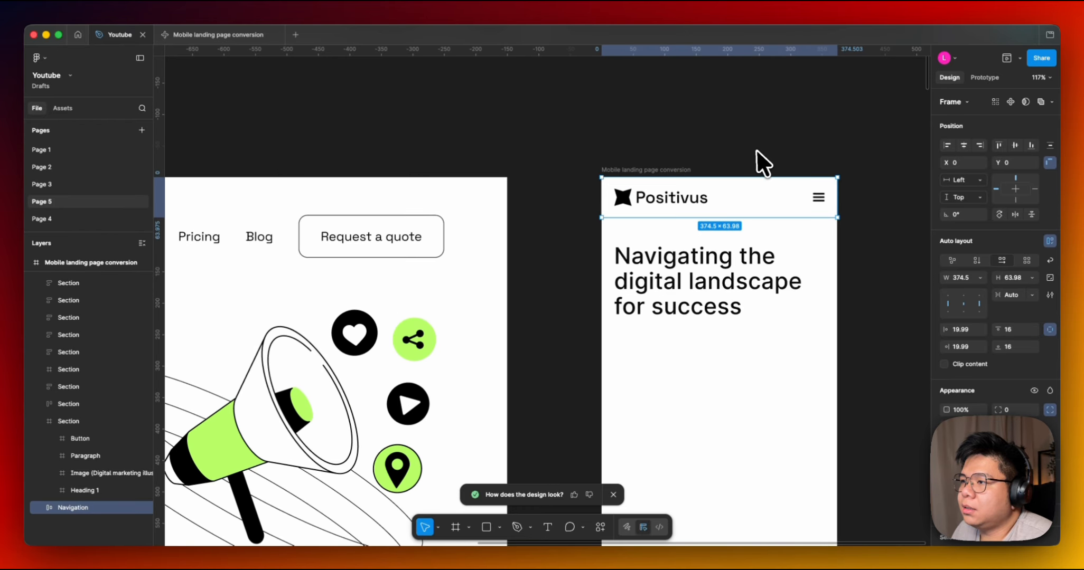
drag(663, 163, 612, 152)
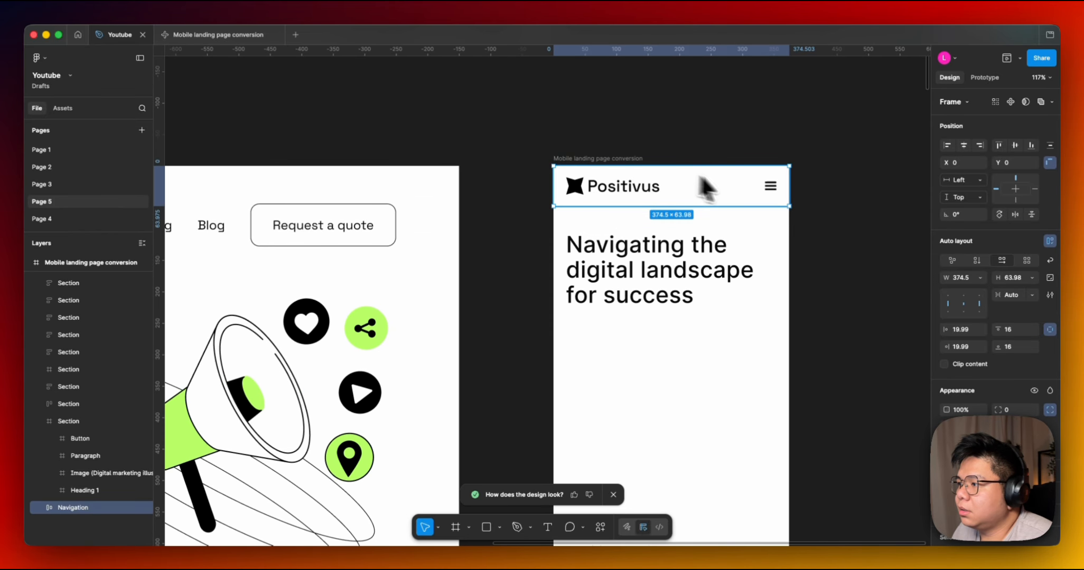
click(974, 330)
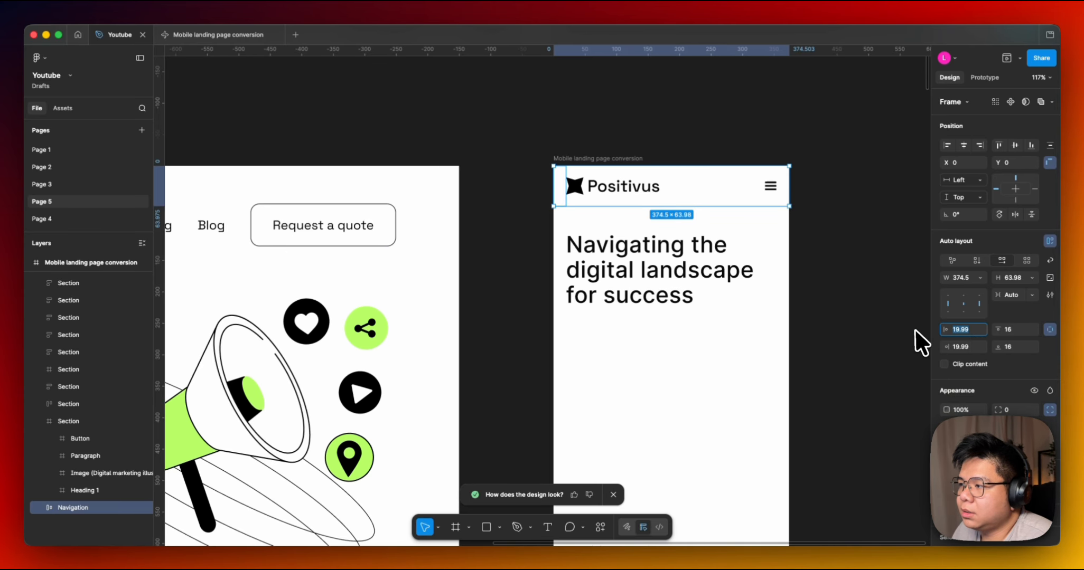
scroll(828, 254, down, 5)
click(827, 254)
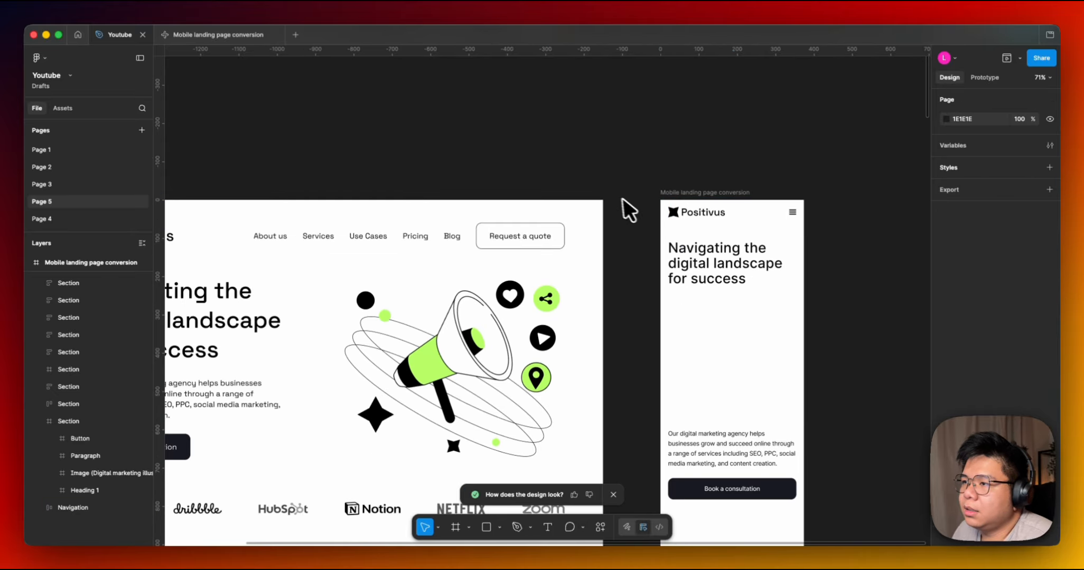
Compare the reference landing page's hero with the mobile frame's hero button.
drag(623, 198, 644, 161)
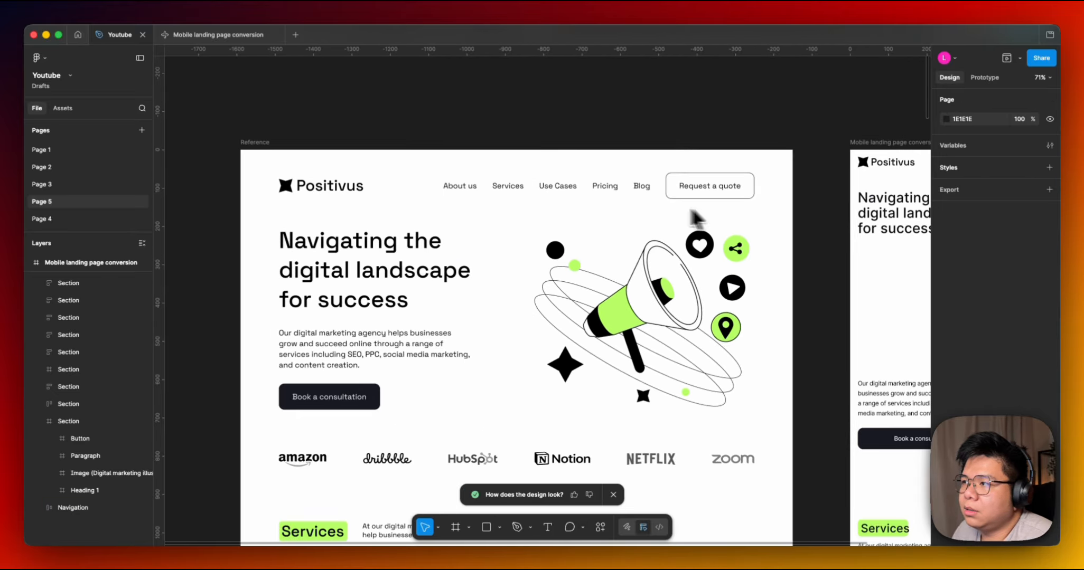
drag(692, 211, 666, 224)
scroll(714, 326, down, 3)
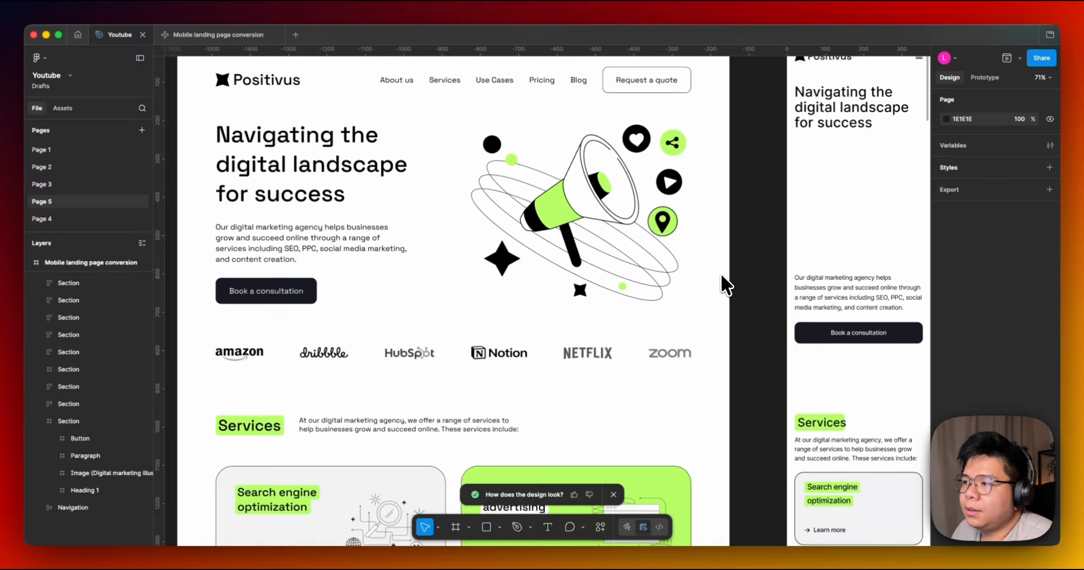
scroll(689, 351, down, 2)
click(835, 306)
double_click(836, 307)
click(711, 296)
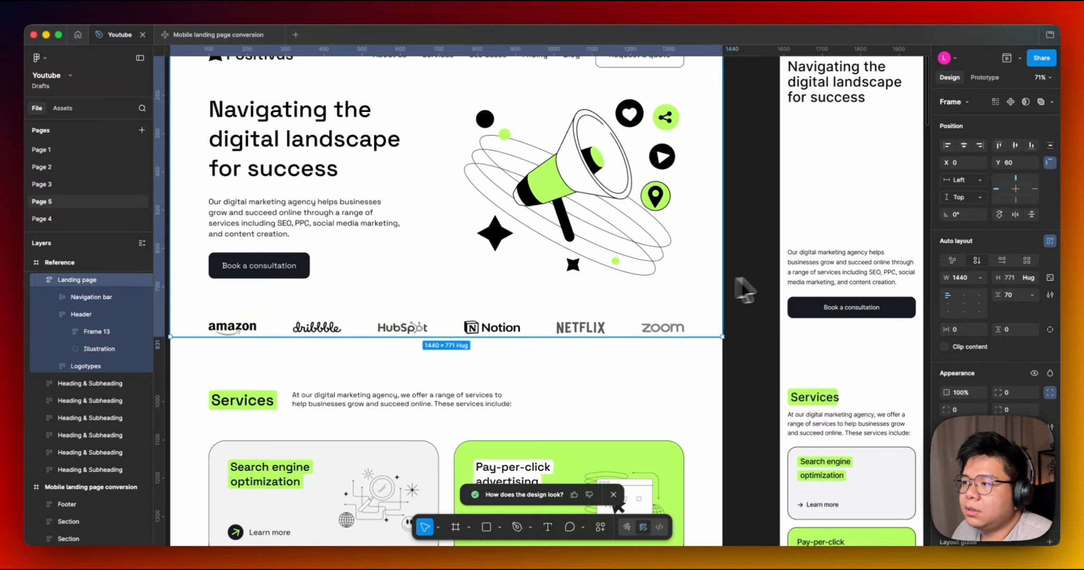
click(788, 277)
drag(759, 269, 744, 326)
scroll(739, 327, down, 3)
click(800, 330)
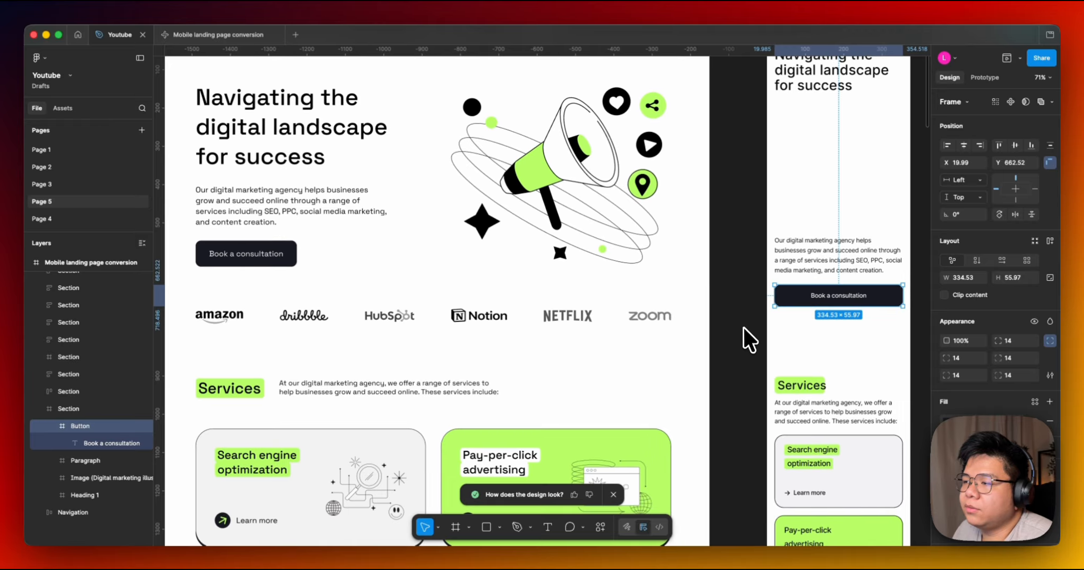
Inspect the mobile frame's partner logos section and its image placeholders.
scroll(734, 316, down, 2)
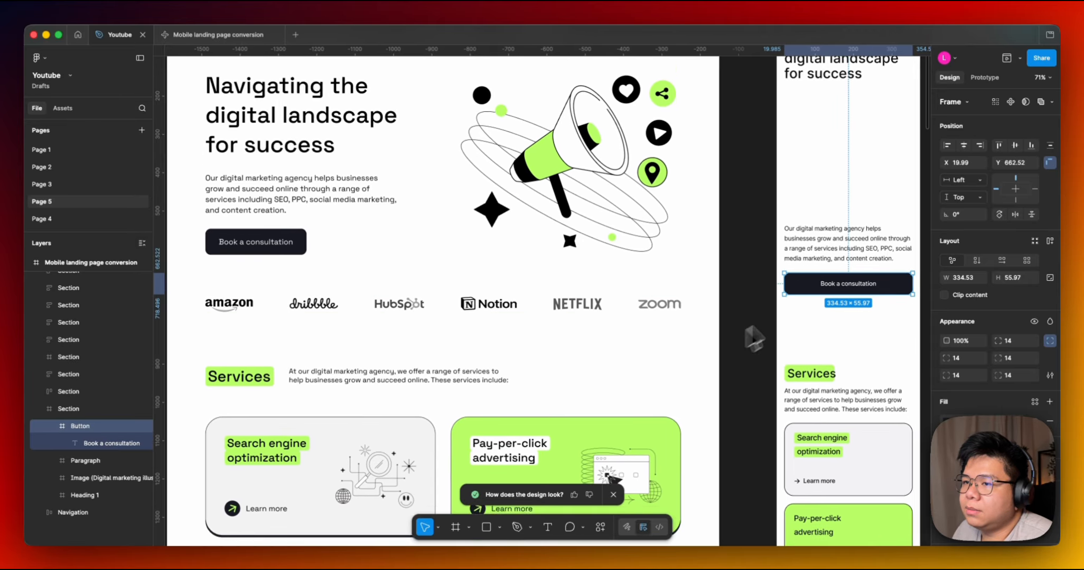
scroll(708, 296, left, 2)
scroll(686, 279, down, 2)
scroll(685, 279, right, 2)
click(816, 268)
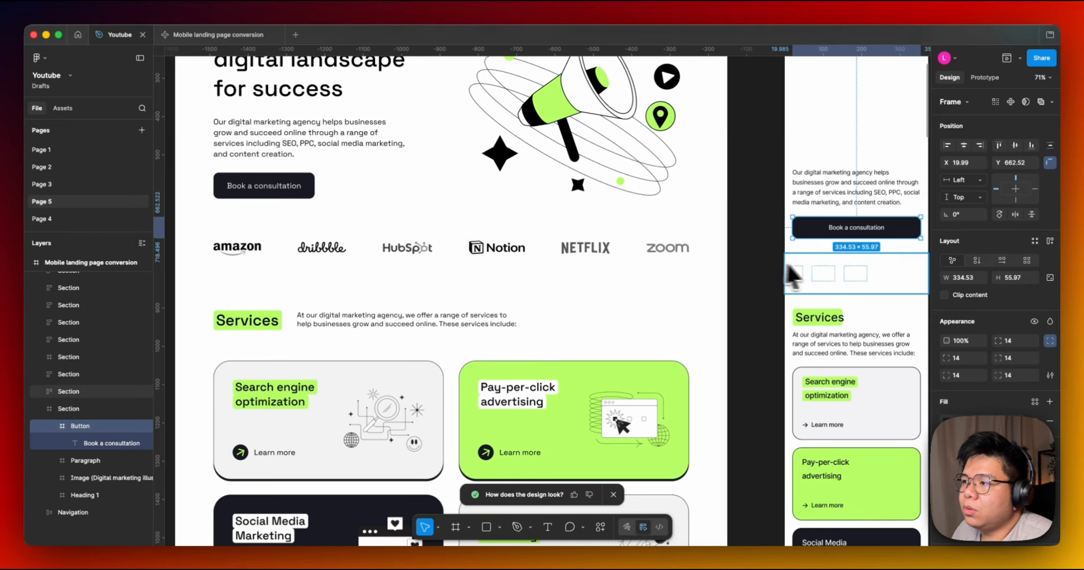
drag(829, 259, 701, 302)
click(833, 296)
click(752, 310)
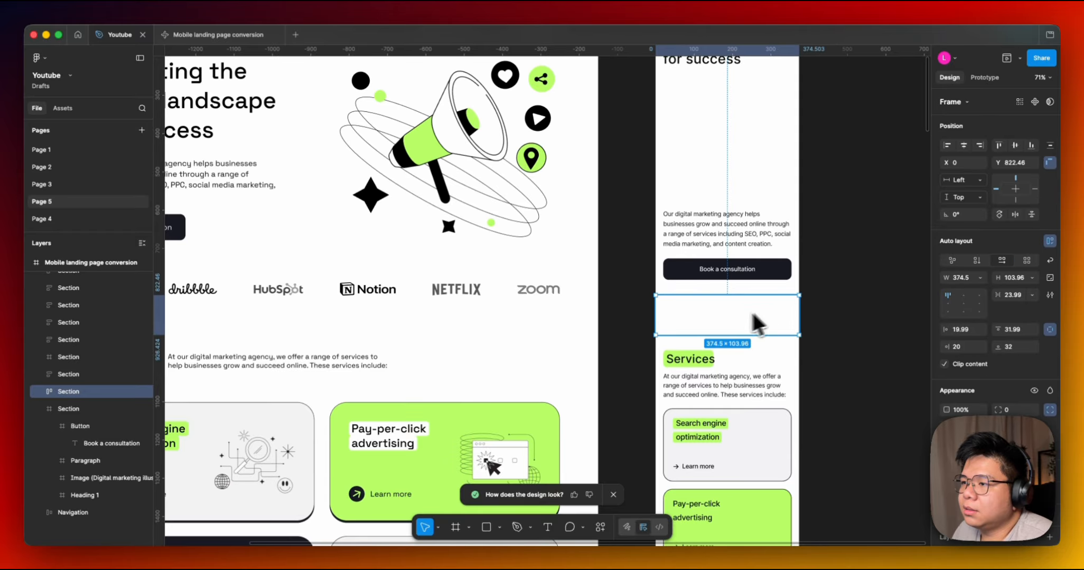
click(713, 318)
click(714, 318)
ctrl+scroll(705, 316, up, 5)
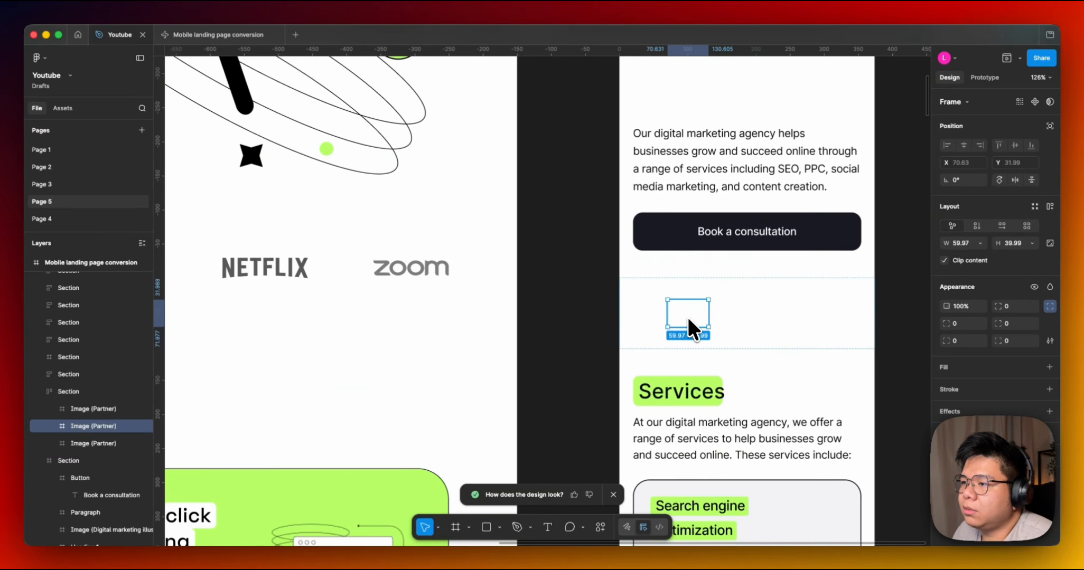
Inspect the mobile frame's partner logos section and its image placeholders against the reference logos row.
scroll(633, 317, left, 3)
click(736, 306)
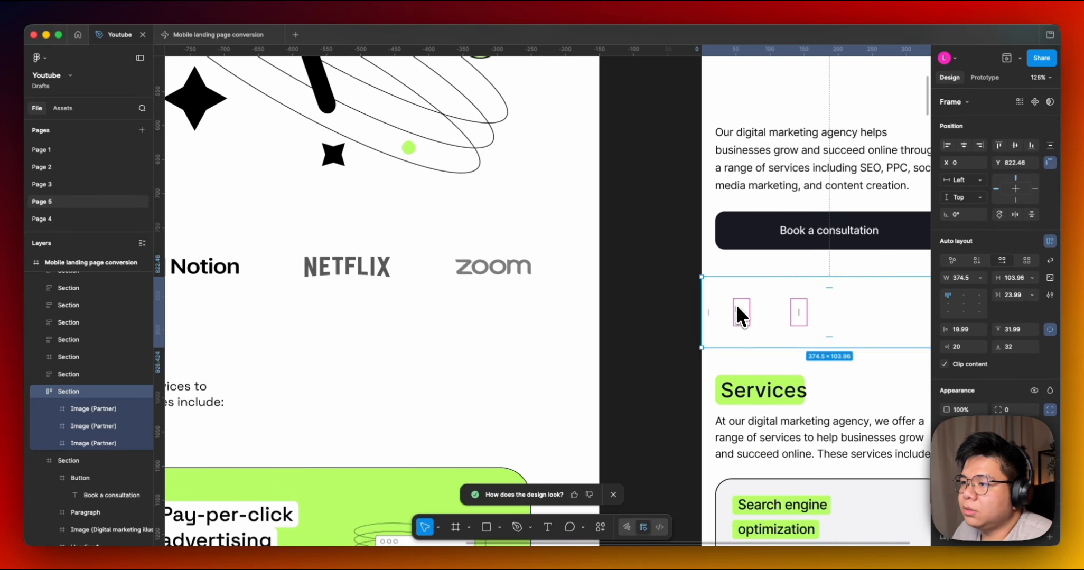
drag(705, 304, 703, 303)
key(super+z)
scroll(655, 257, right, 2)
click(701, 310)
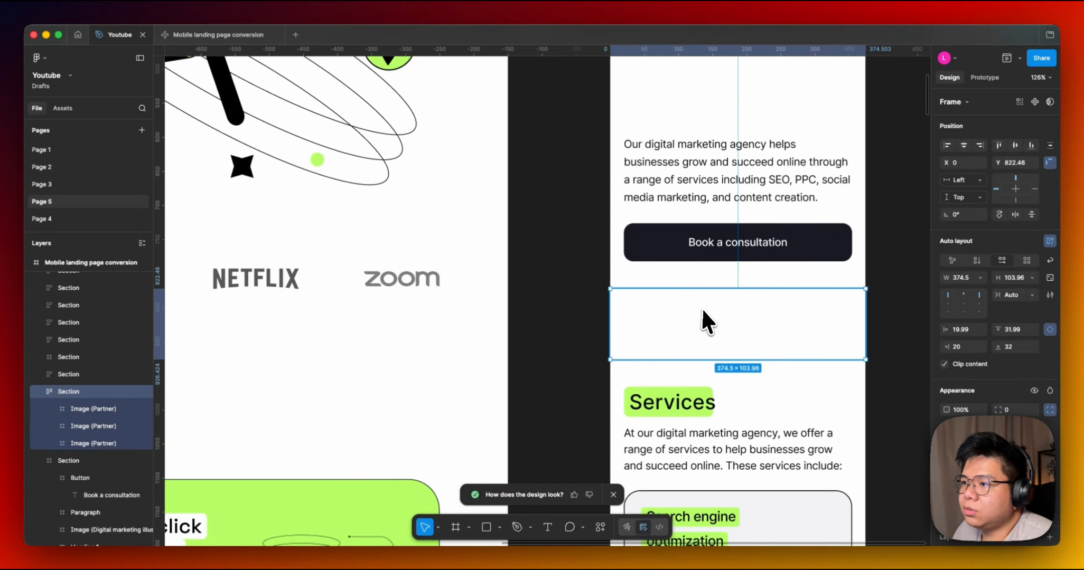
click(877, 320)
ctrl+scroll(877, 319, down, 5)
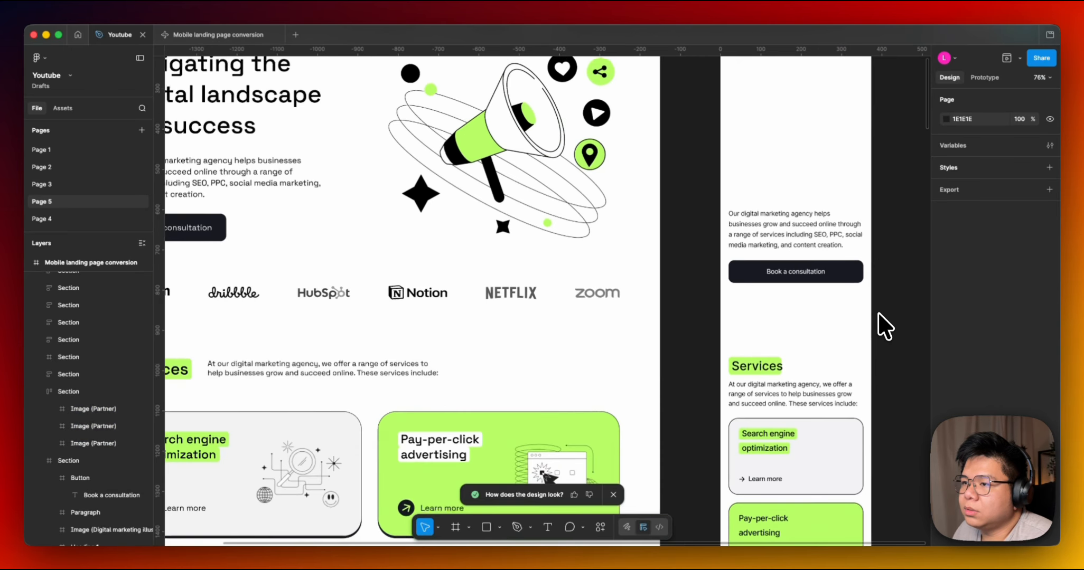
click(847, 317)
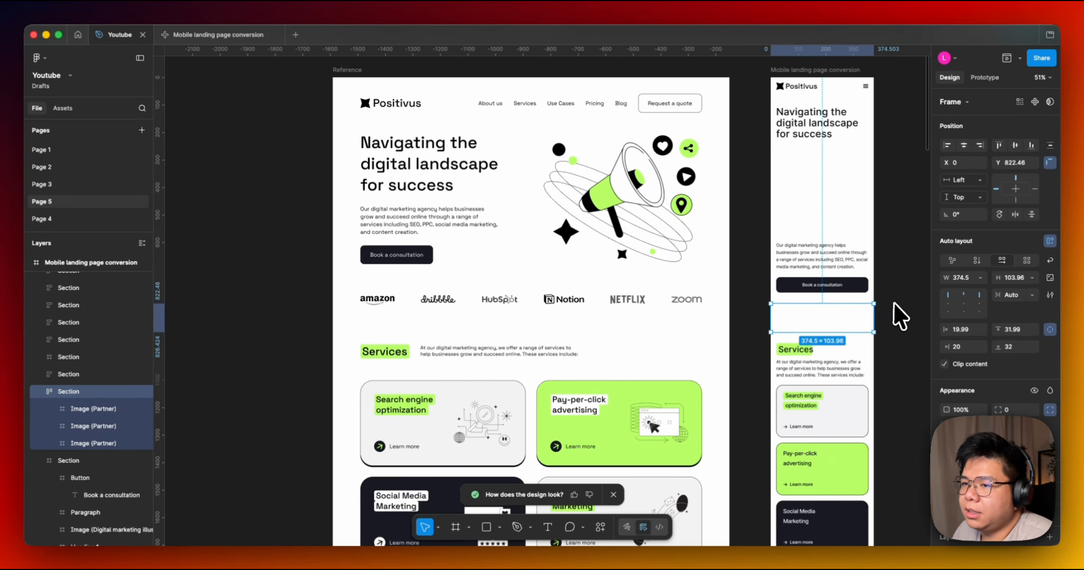
click(897, 322)
scroll(866, 328, down, 5)
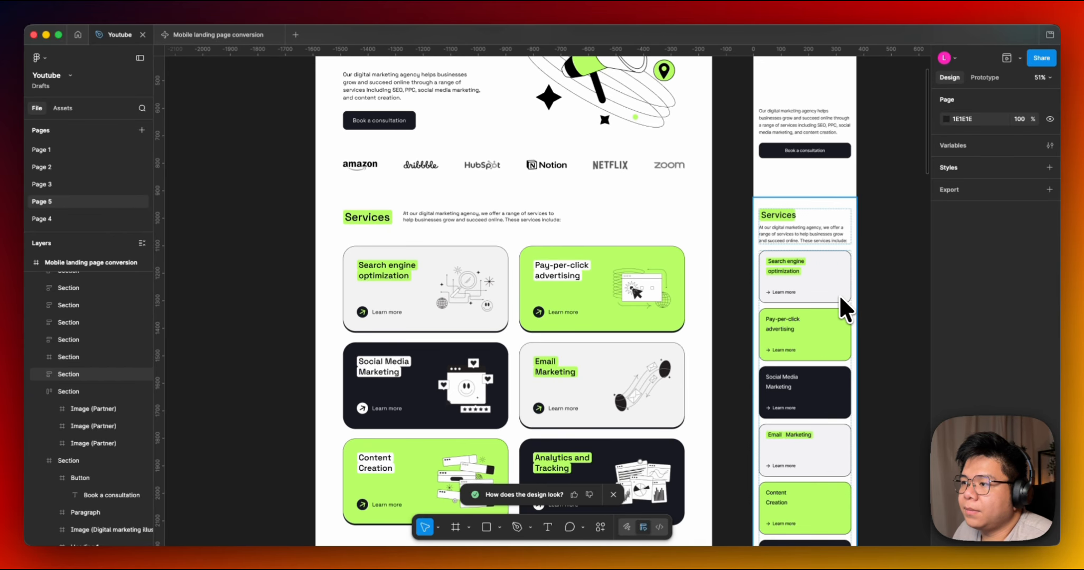
Compare the reference Services heading block with the mobile frame's Services heading container.
click(471, 219)
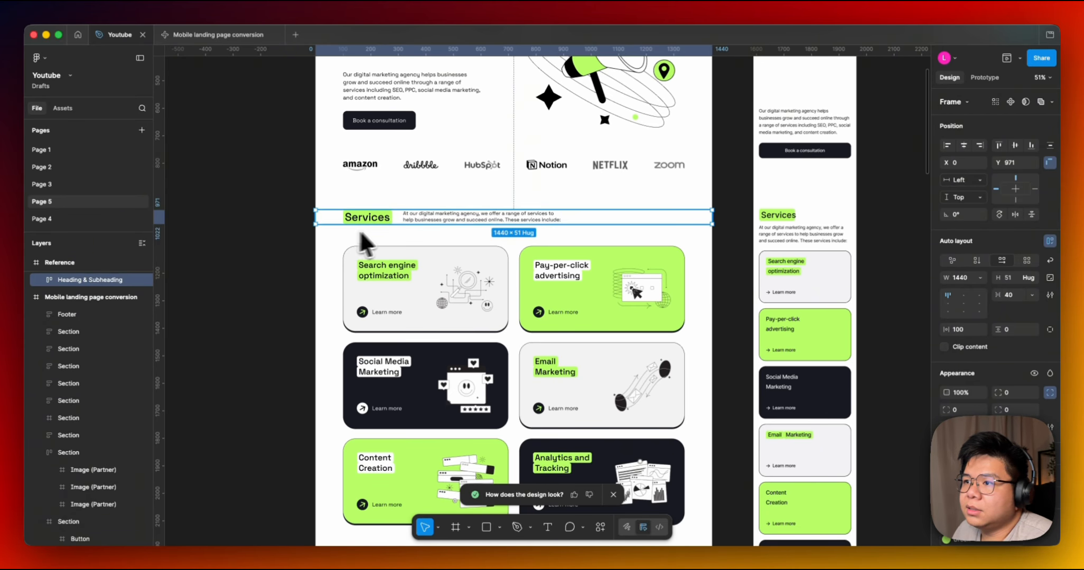
click(733, 228)
scroll(733, 228, up, 5)
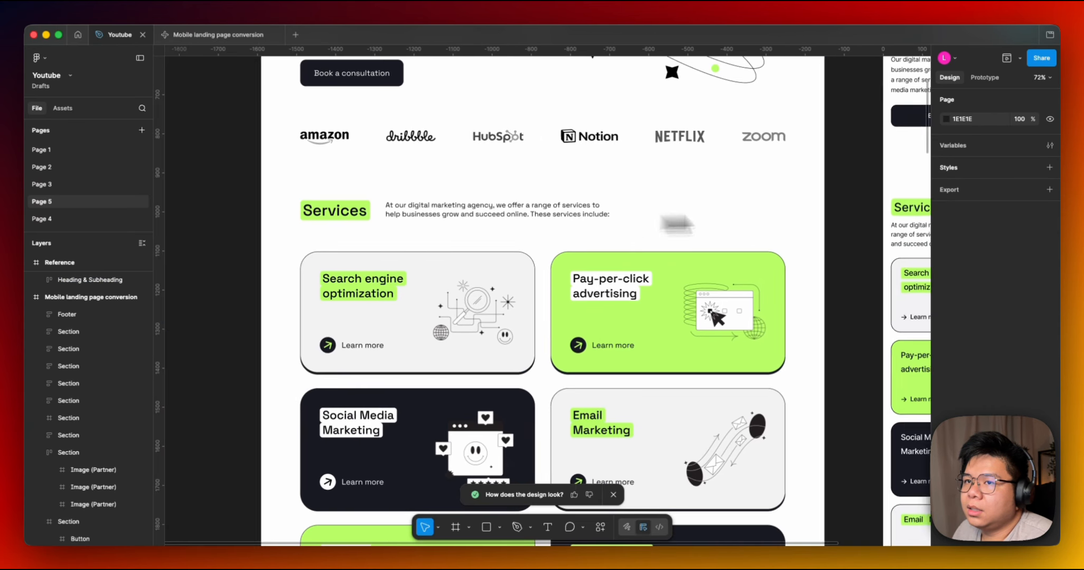
scroll(783, 236, right, 5)
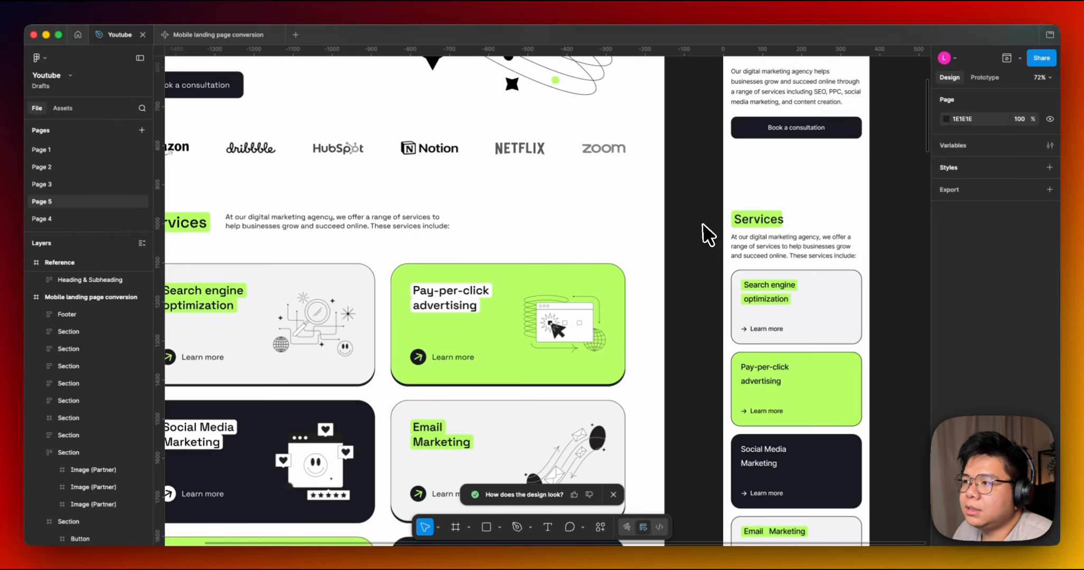
click(773, 221)
double_click(774, 221)
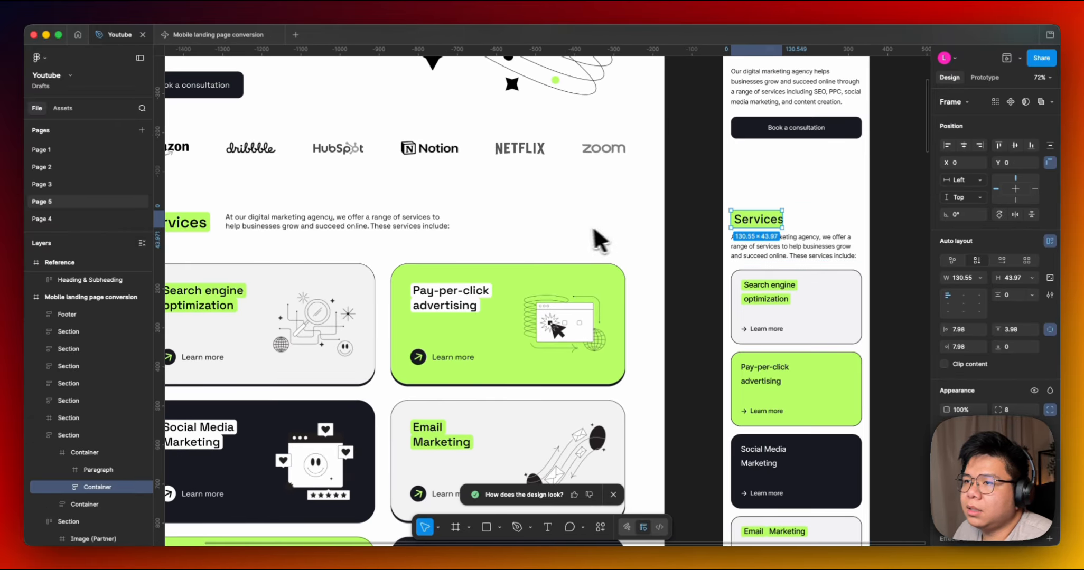
drag(578, 228, 722, 222)
drag(650, 236, 610, 246)
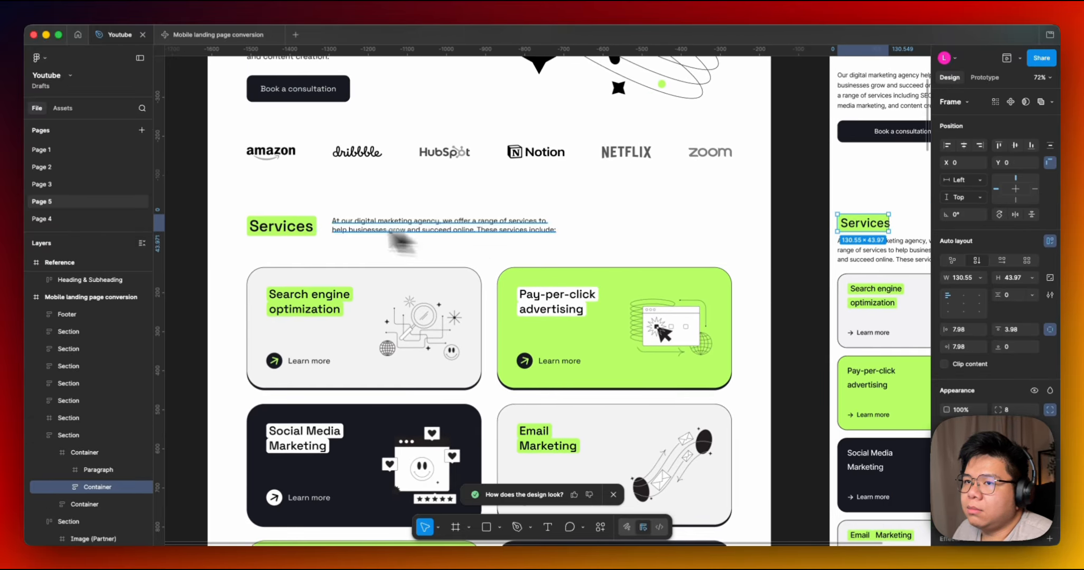
Inspect the reference Services heading label layers and the mobile Services heading and description.
super+click(288, 228)
drag(742, 229, 771, 245)
super+click(724, 238)
click(580, 241)
super+click(348, 244)
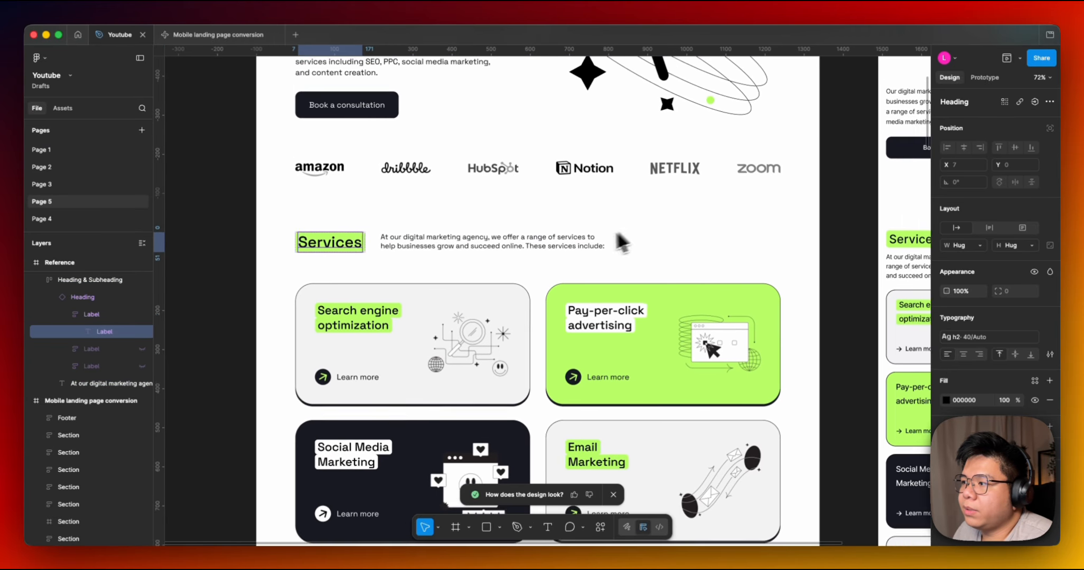
scroll(622, 243, right, 5)
scroll(722, 308, up, 2)
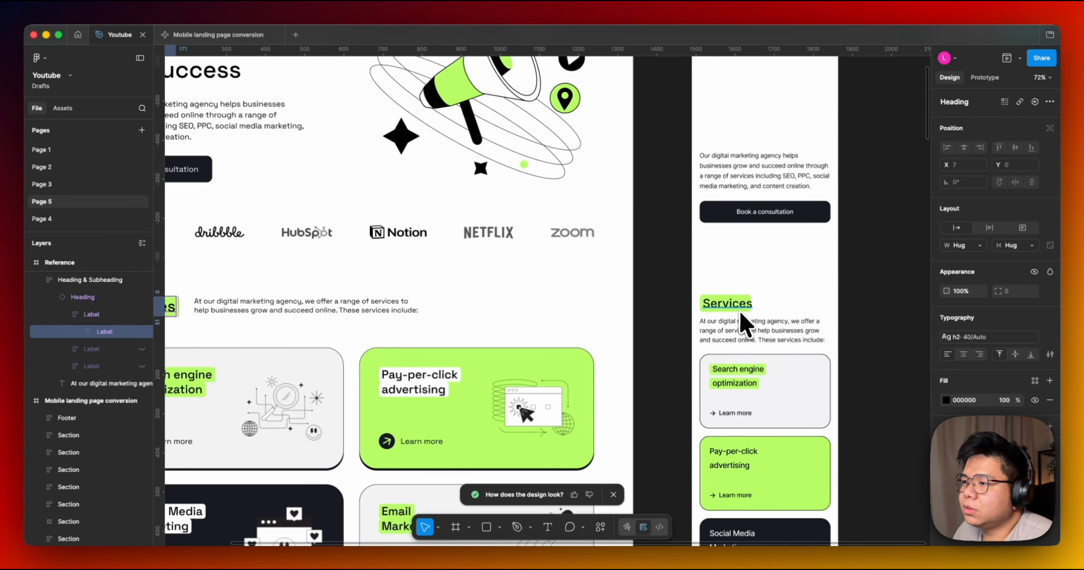
super+click(738, 305)
click(908, 305)
drag(648, 304, 808, 244)
scroll(808, 244, down, 1)
drag(671, 251, 475, 252)
drag(649, 175, 647, 214)
drag(548, 330, 698, 260)
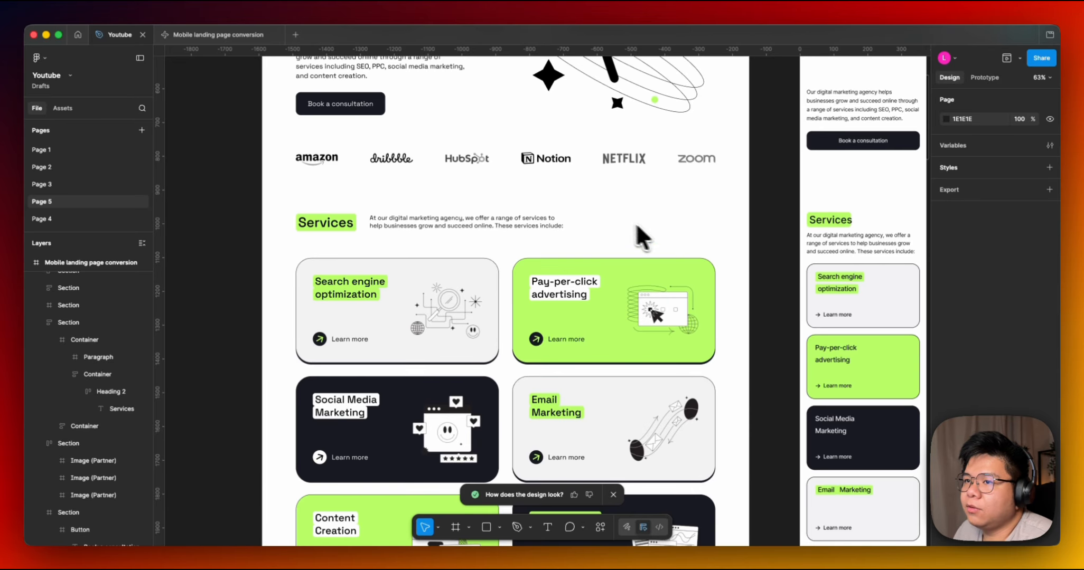
Inspect the mobile Search engine optimization card's layers and auto layout settings.
drag(709, 304, 699, 267)
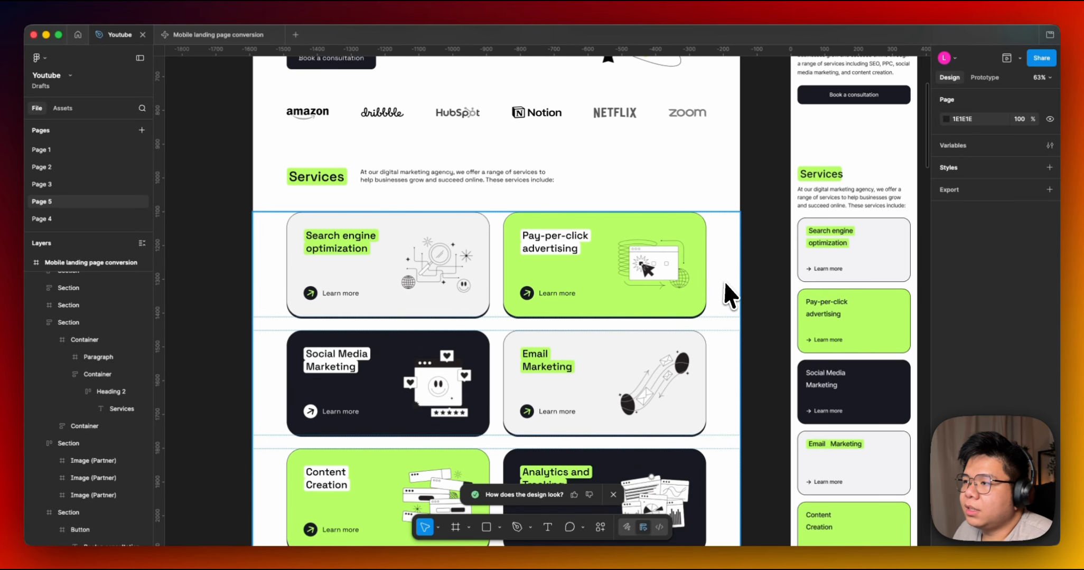
scroll(725, 284, right, 2)
click(793, 237)
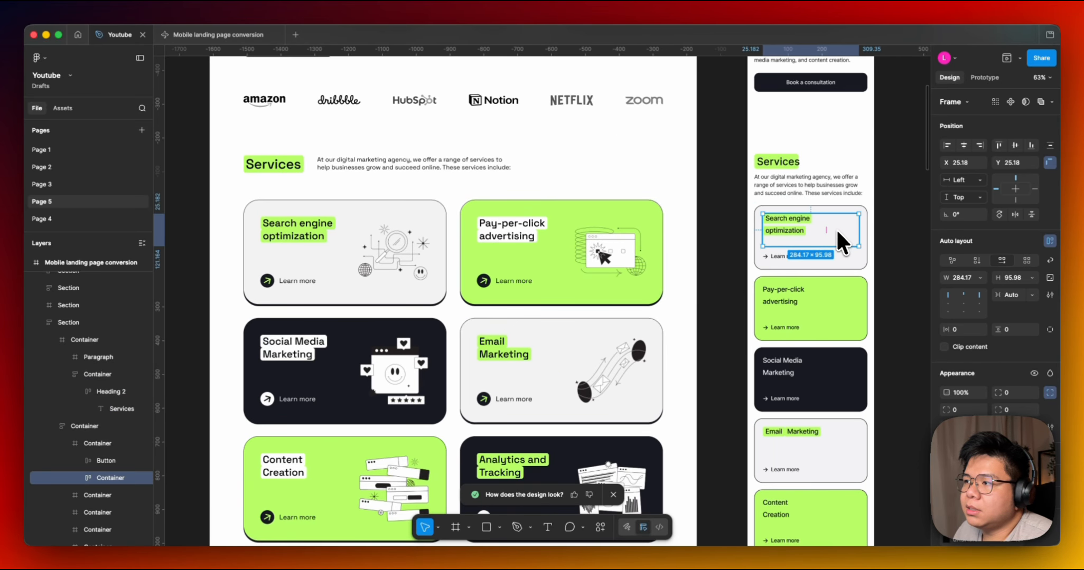
double_click(837, 229)
click(797, 238)
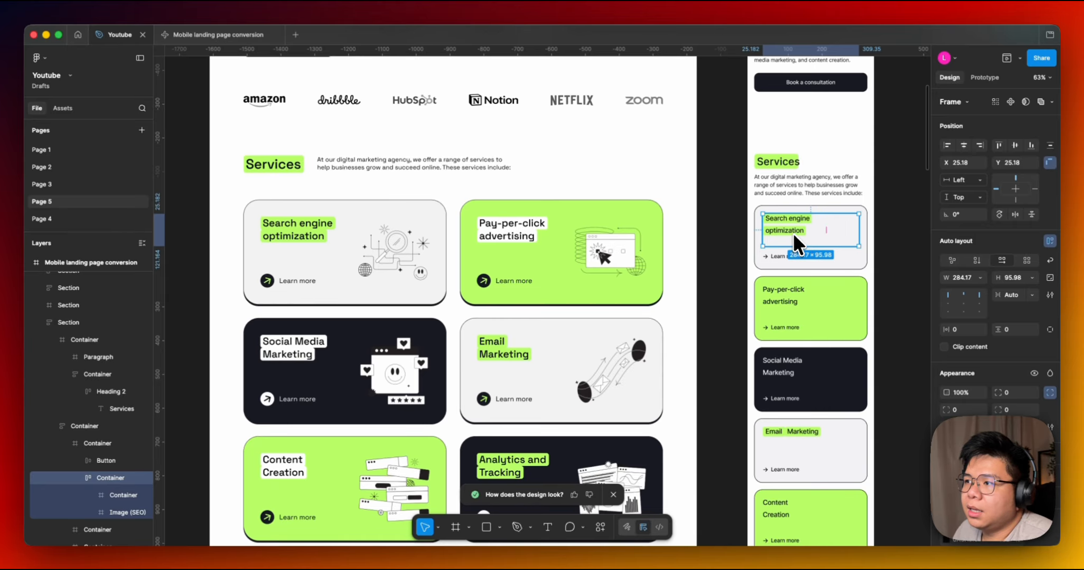
key(Escape)
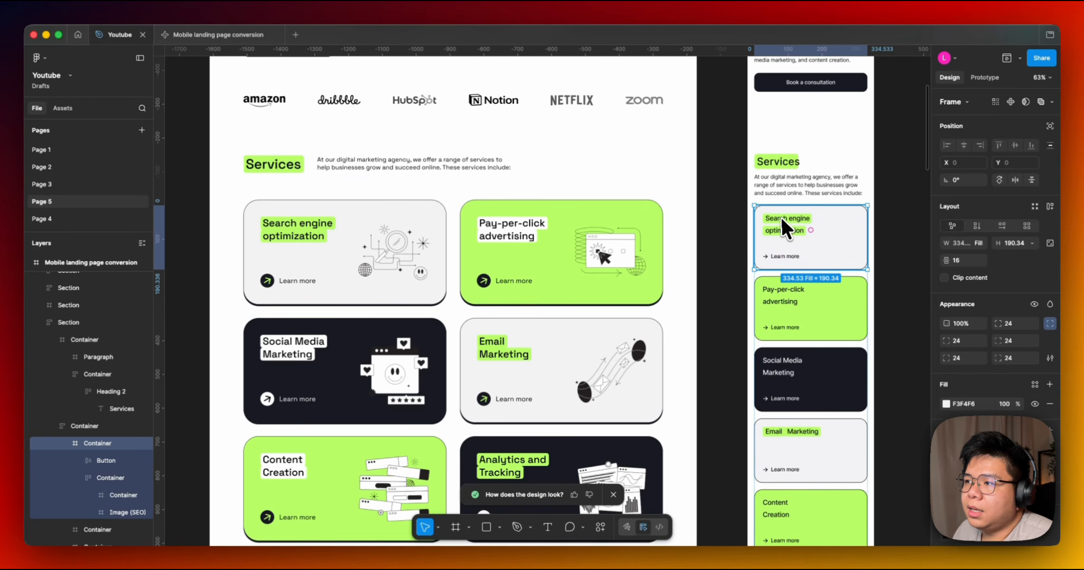
double_click(782, 219)
click(363, 242)
scroll(606, 256, right, 3)
scroll(646, 245, up, 5)
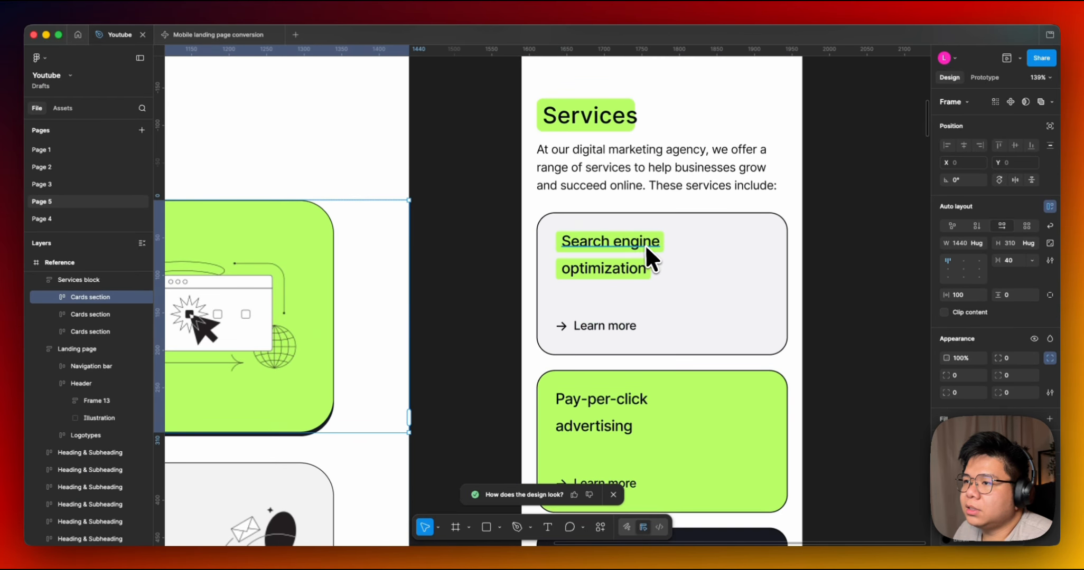
Inspect the mobile card's Search engine optimization heading text layers.
double_click(643, 244)
scroll(631, 259, up, 3)
click(629, 261)
click(614, 241)
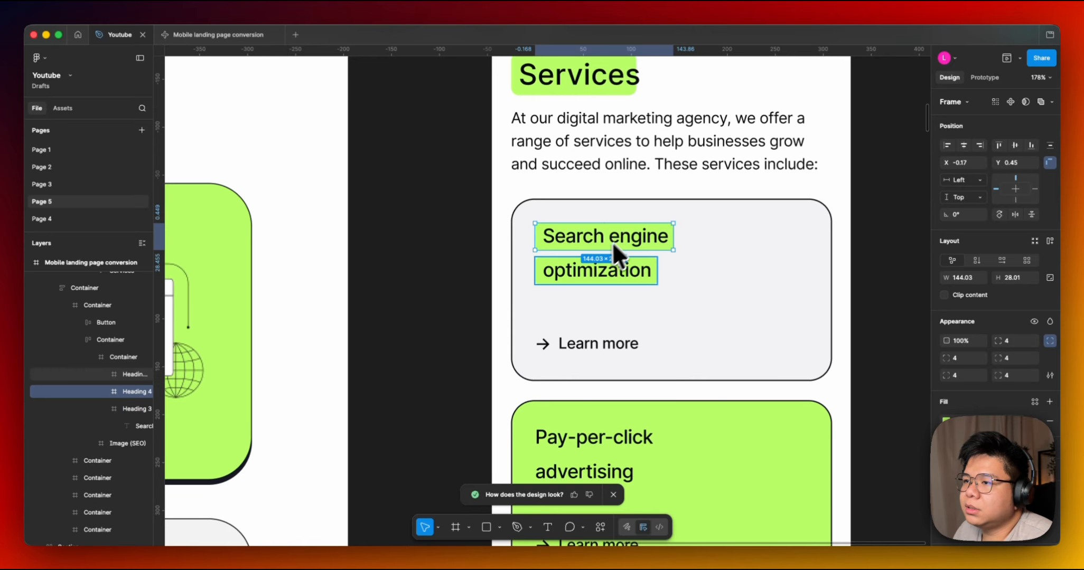
key(super+z)
click(472, 263)
Inspect the reference Search engine optimization card's heading and Learn more link auto layout.
scroll(608, 256, left, 3)
scroll(685, 247, down, 5)
scroll(364, 258, left, 9)
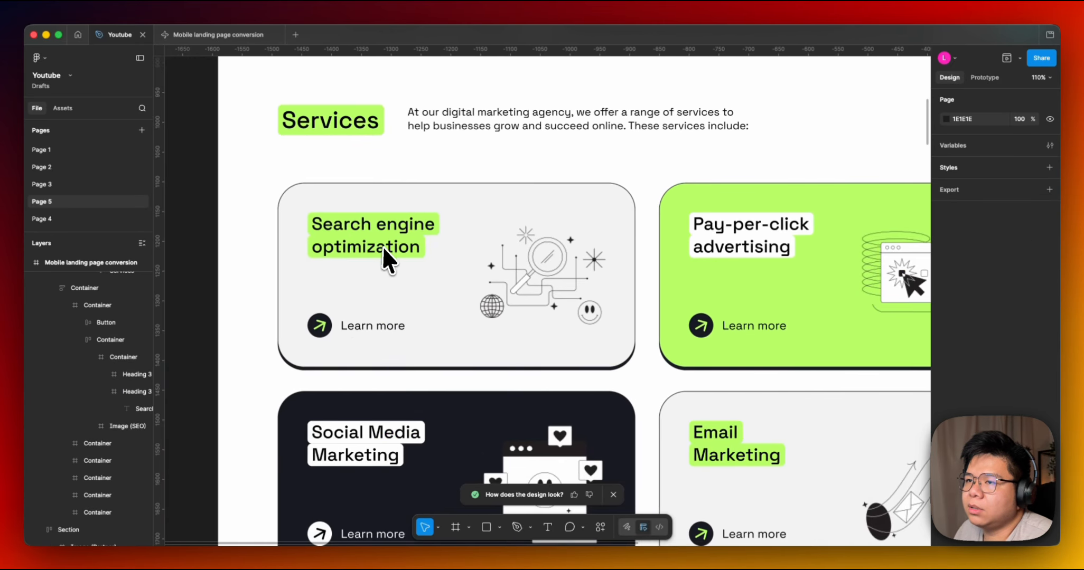
scroll(391, 247, left, 3)
double_click(498, 248)
scroll(528, 259, right, 4)
scroll(459, 259, left, 3)
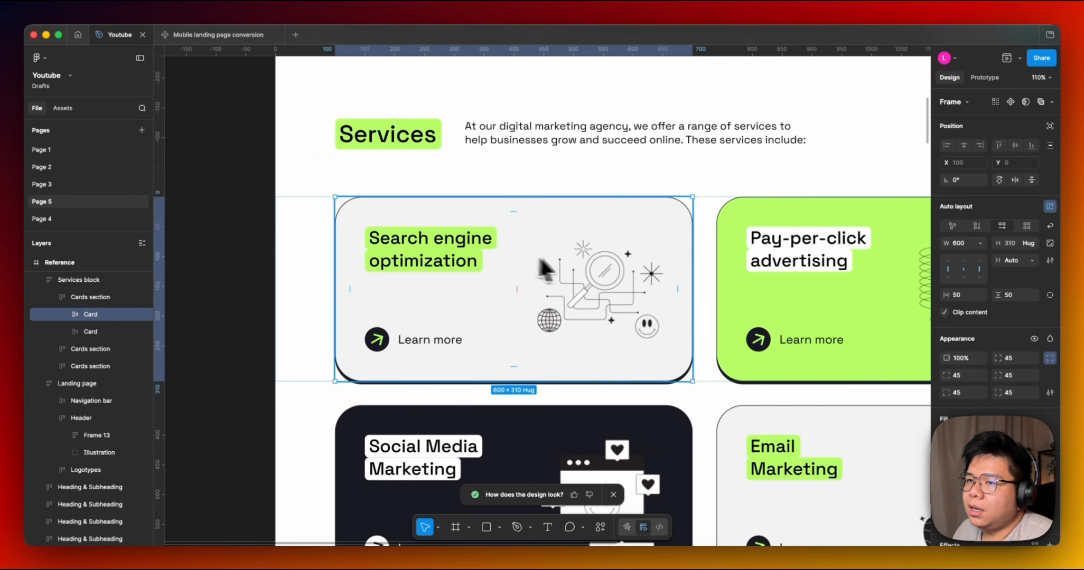
click(419, 247)
scroll(641, 251, down, 5)
scroll(599, 268, right, 3)
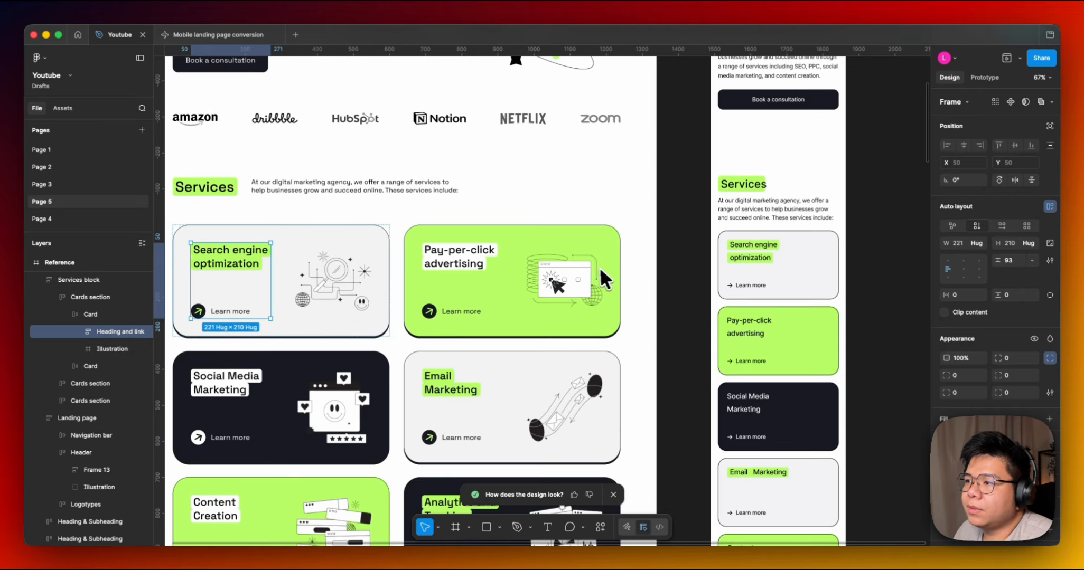
scroll(560, 264, left, 2)
scroll(560, 264, down, 1)
click(293, 286)
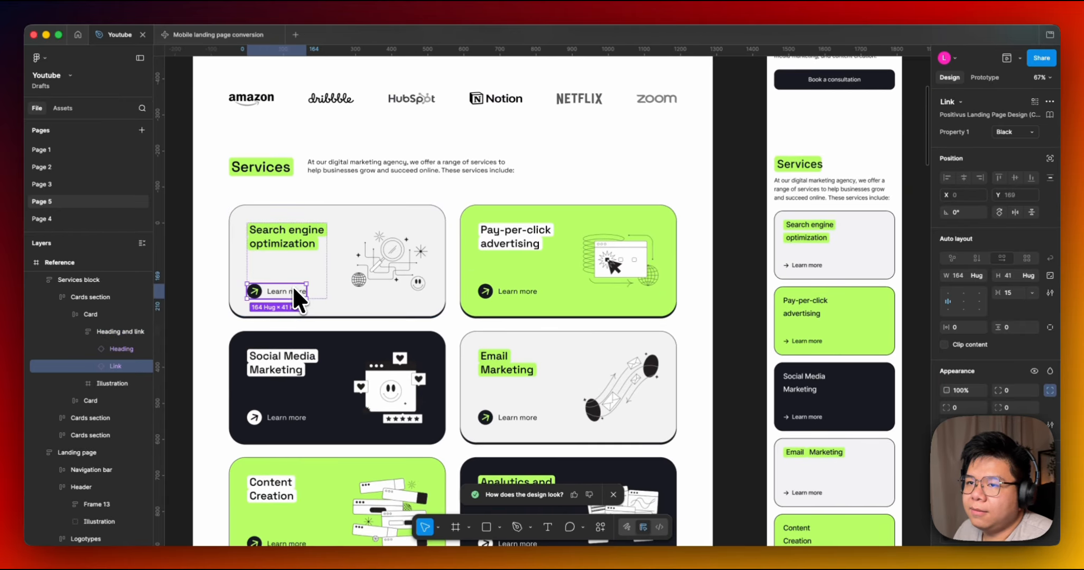
Inspect the mobile card's Learn more arrow text and compare the service cards in both frames.
scroll(750, 285, right, 1)
scroll(230, 303, up, 5)
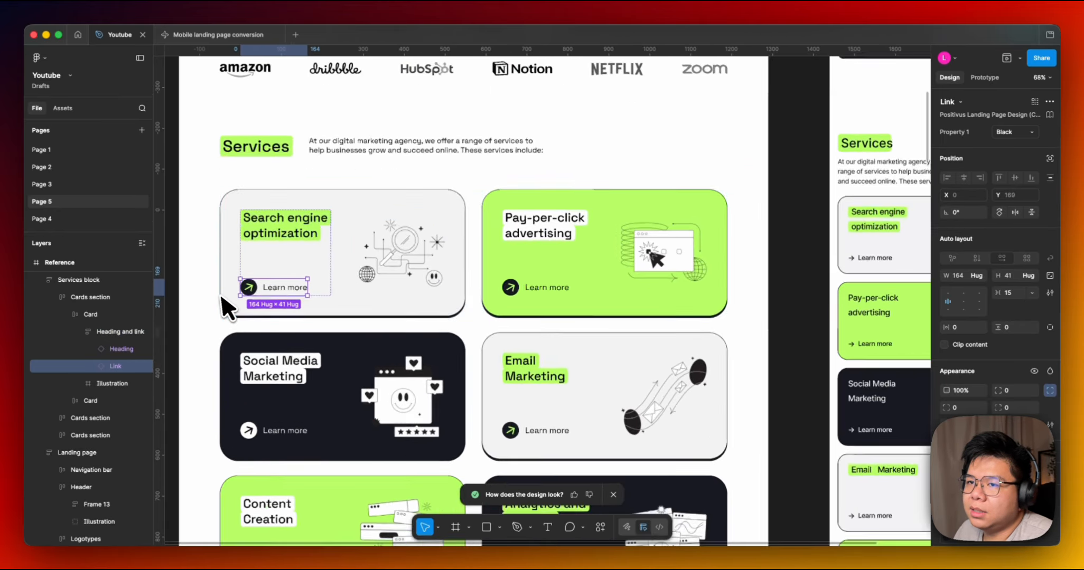
scroll(319, 288, down, 3)
scroll(528, 280, right, 5)
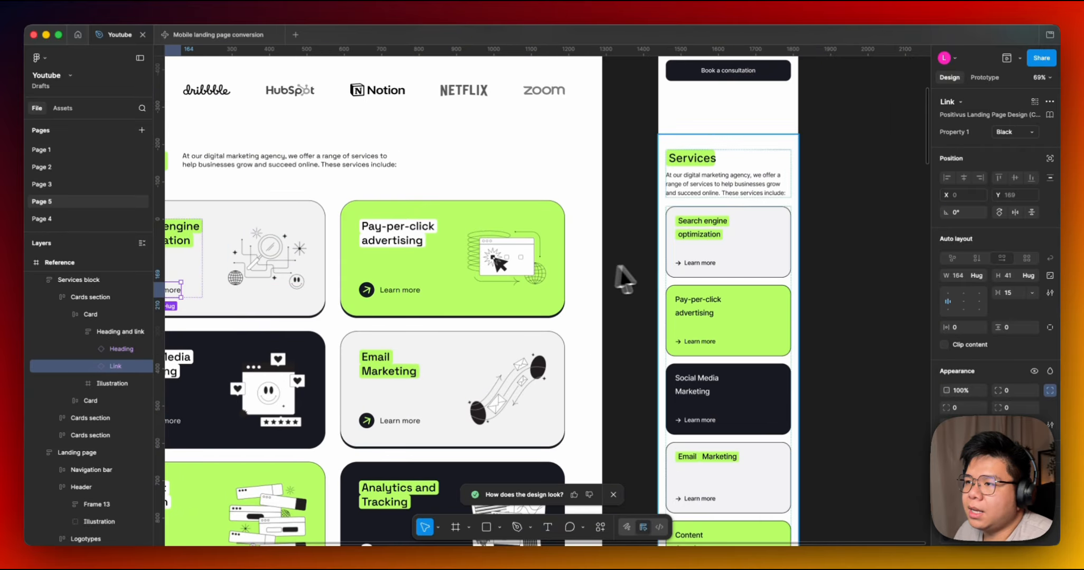
scroll(692, 261, up, 4)
click(656, 262)
super+click(643, 261)
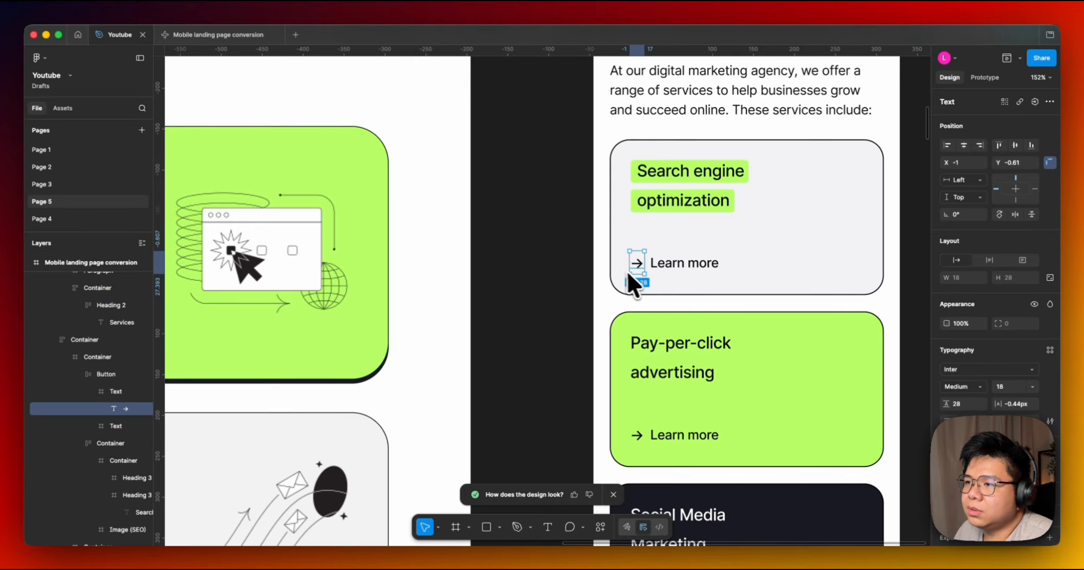
scroll(666, 259, down, 6)
click(568, 290)
scroll(608, 280, left, 2)
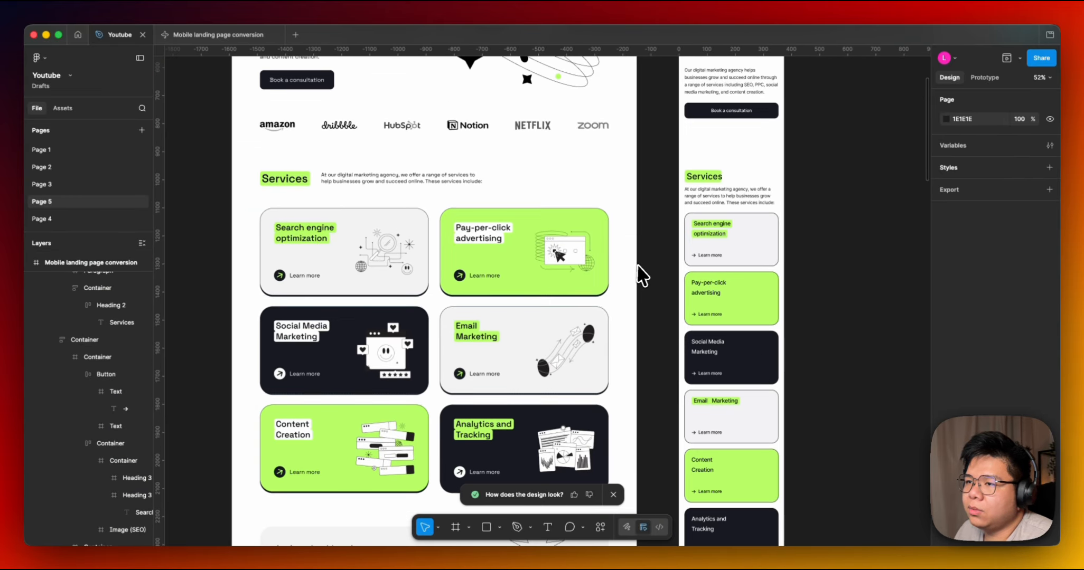
scroll(616, 264, up, 2)
scroll(558, 252, down, 5)
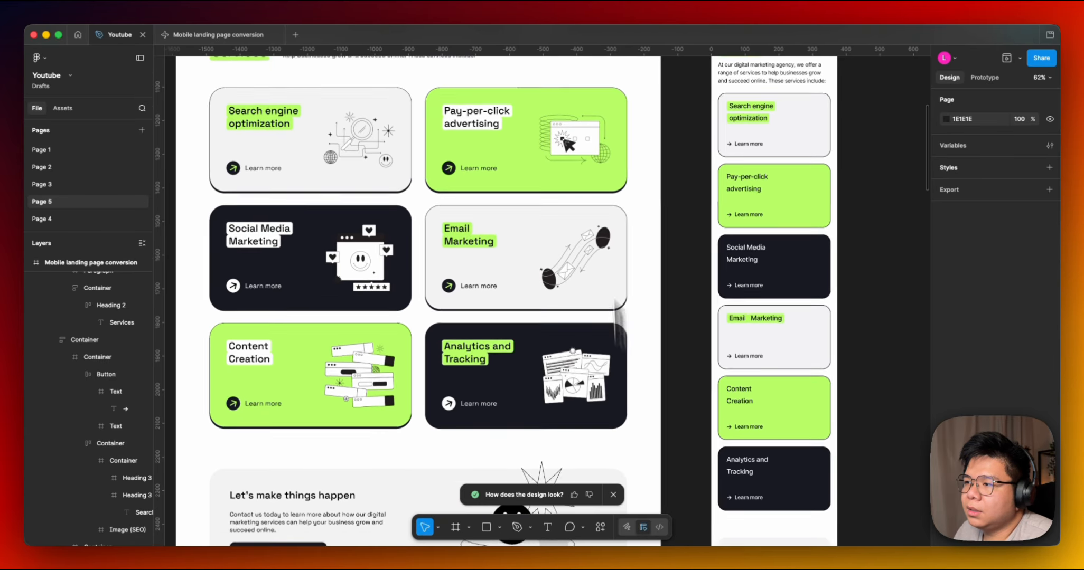
scroll(598, 397, down, 5)
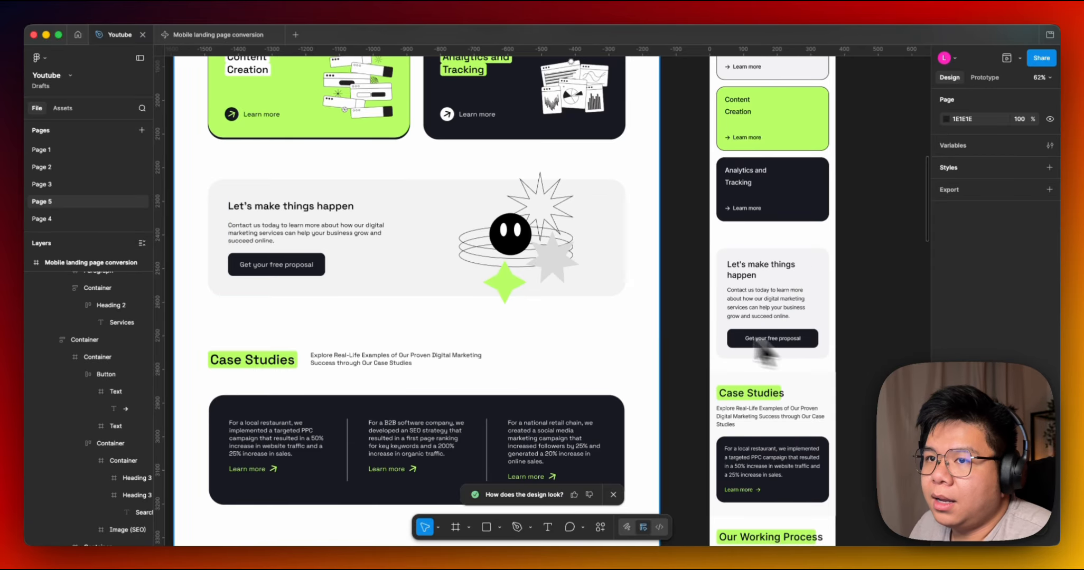
Examine the reference CTA section's illustration against the mobile frame's Let's make things happen section.
click(548, 230)
double_click(548, 229)
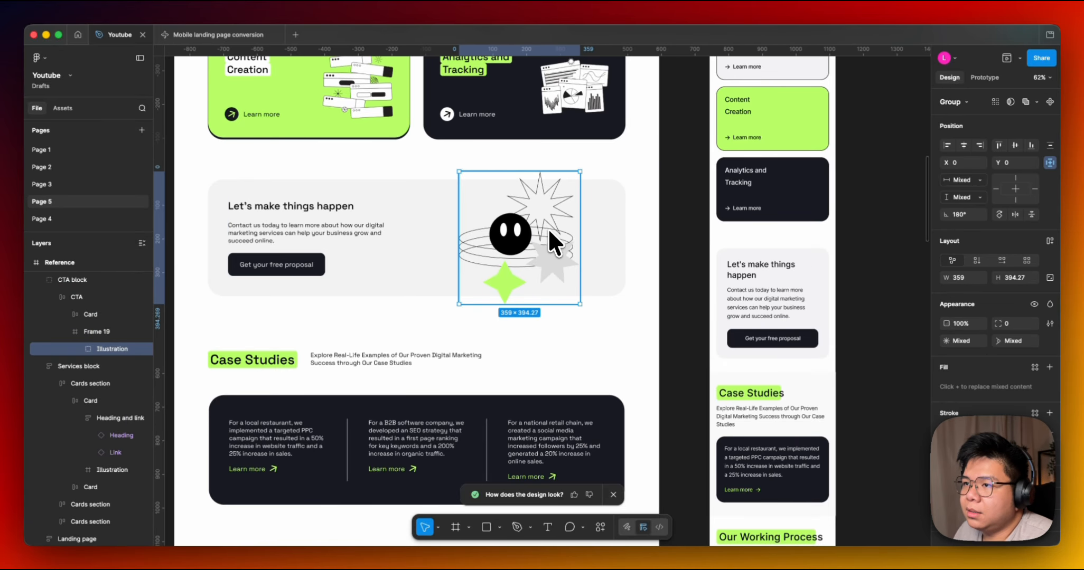
scroll(672, 247, up, 2)
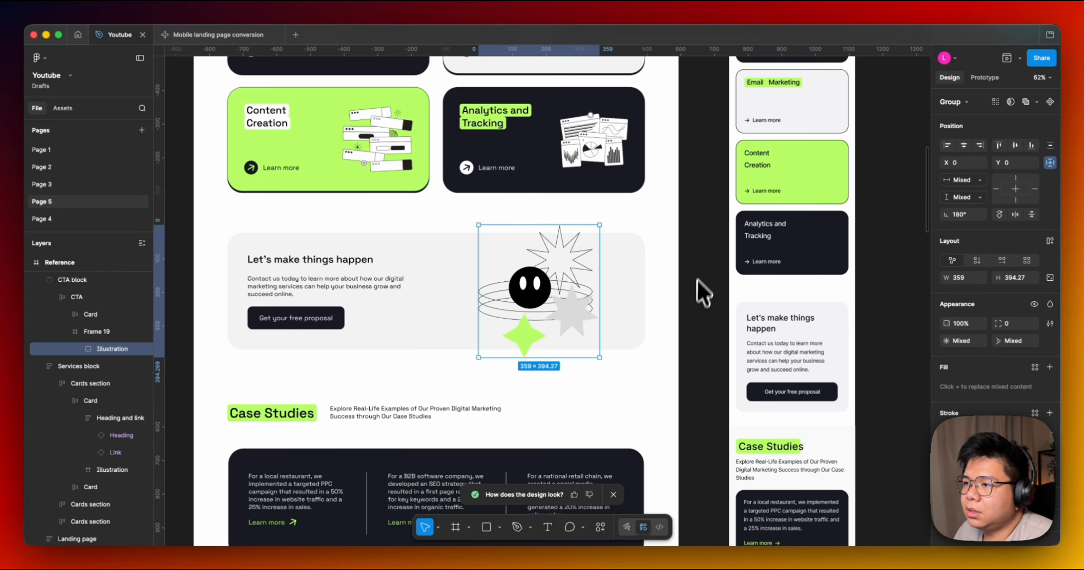
scroll(705, 264, up, 1)
scroll(690, 296, down, 4)
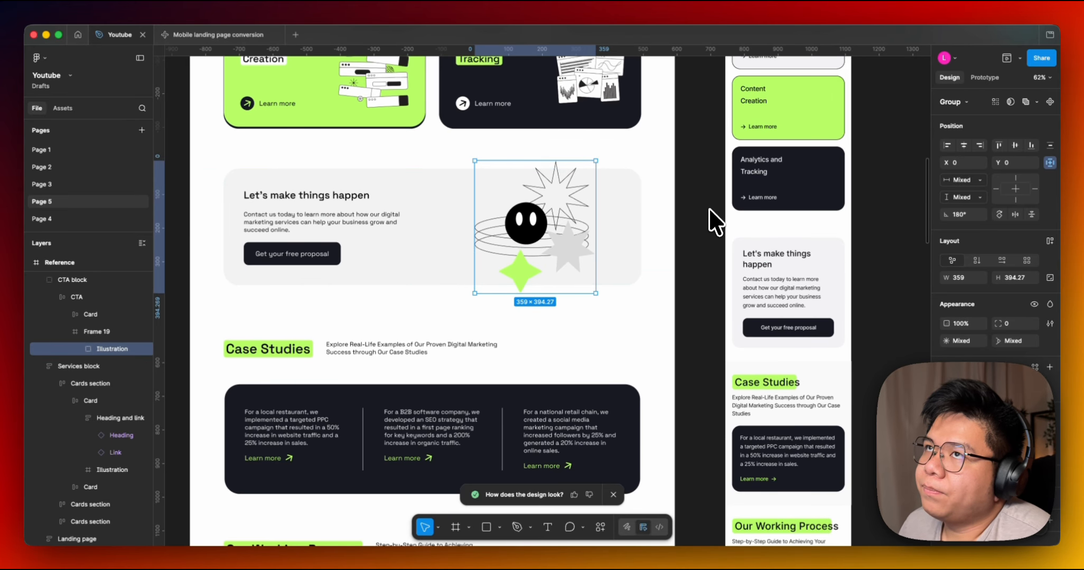
scroll(709, 217, up, 5)
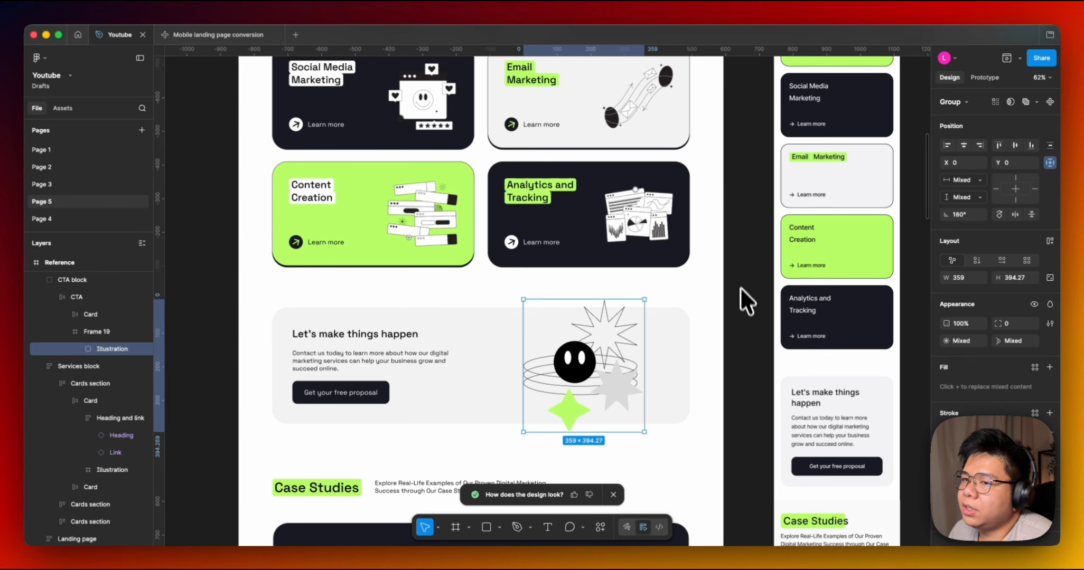
scroll(740, 287, down, 2)
scroll(737, 292, down, 1)
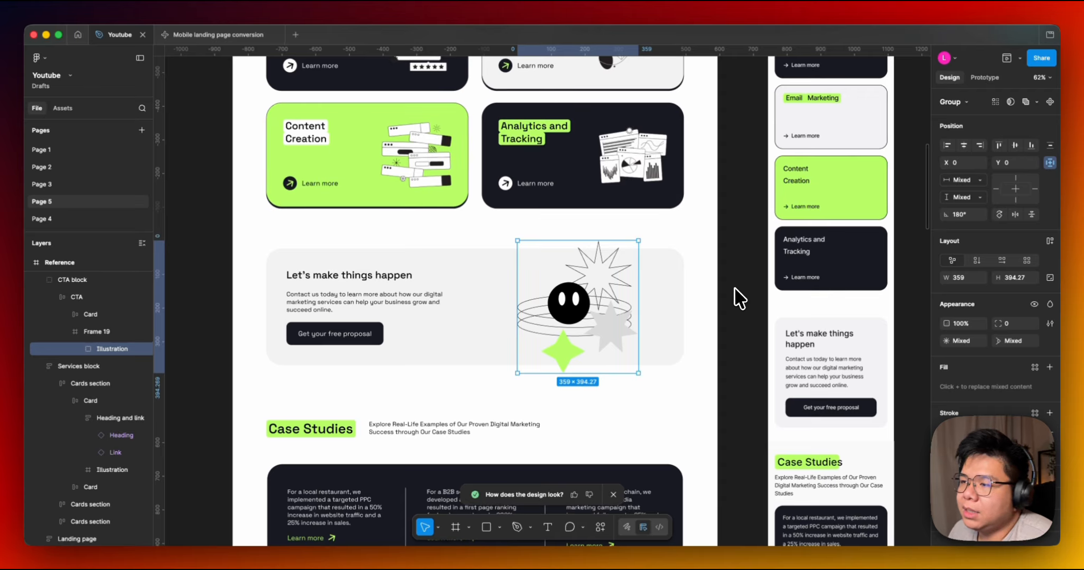
scroll(734, 289, down, 1)
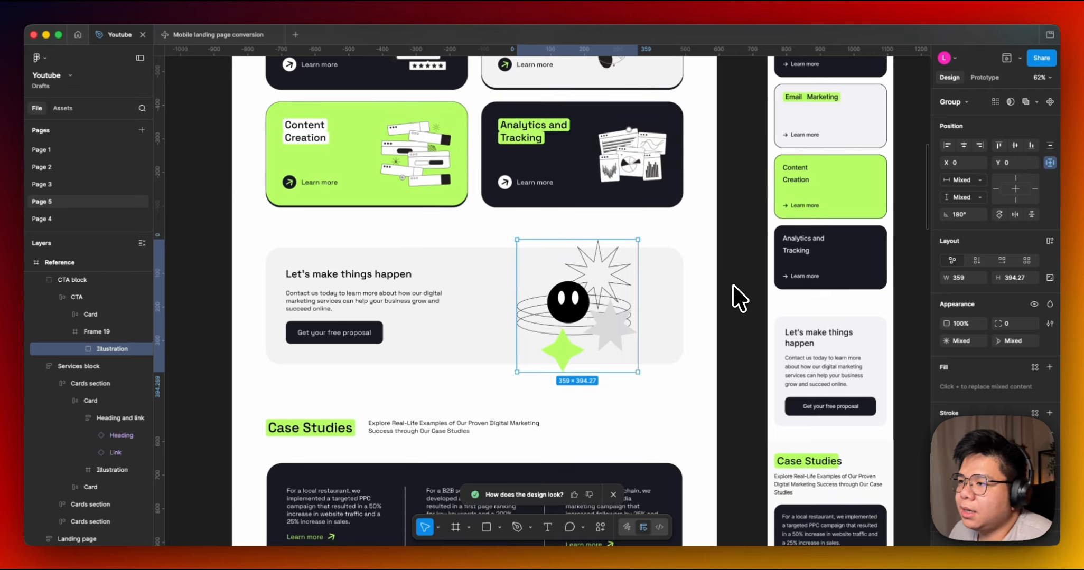
Inspect the reference Case Studies block and each of its individual case study frames.
scroll(731, 280, right, 1)
scroll(718, 247, right, 1)
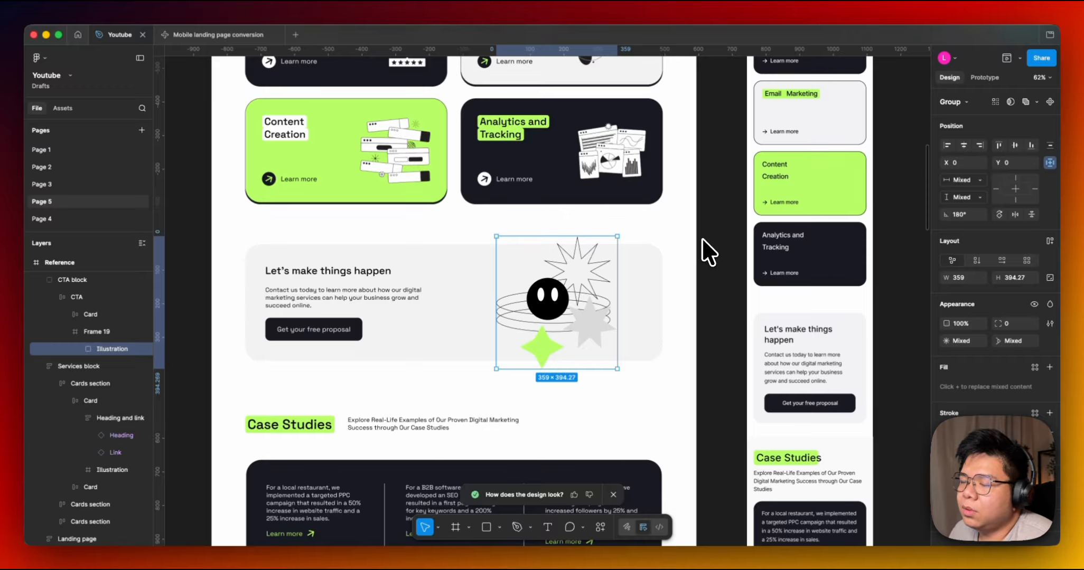
click(720, 269)
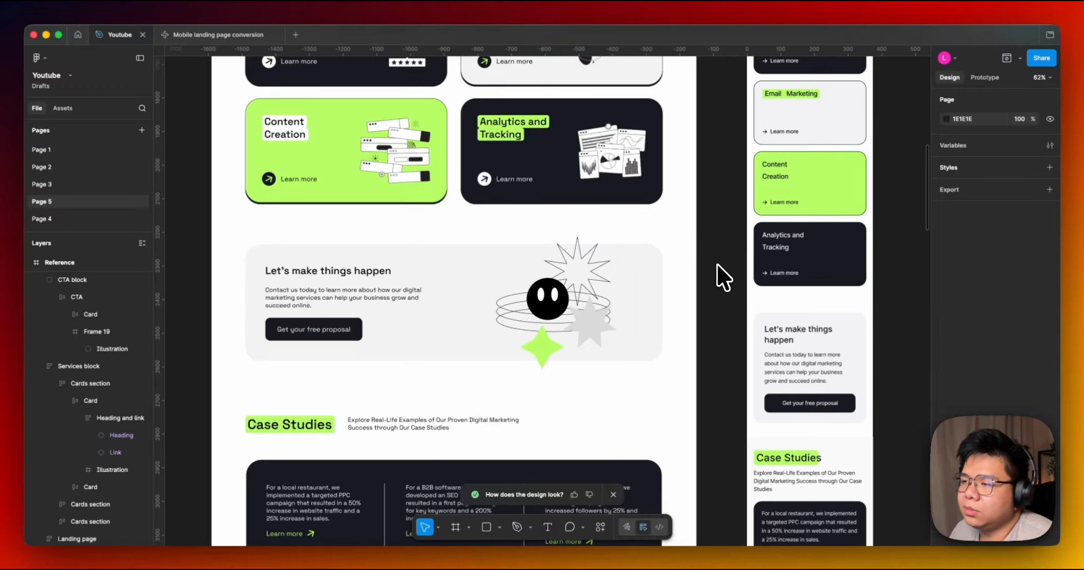
drag(719, 274, 687, 244)
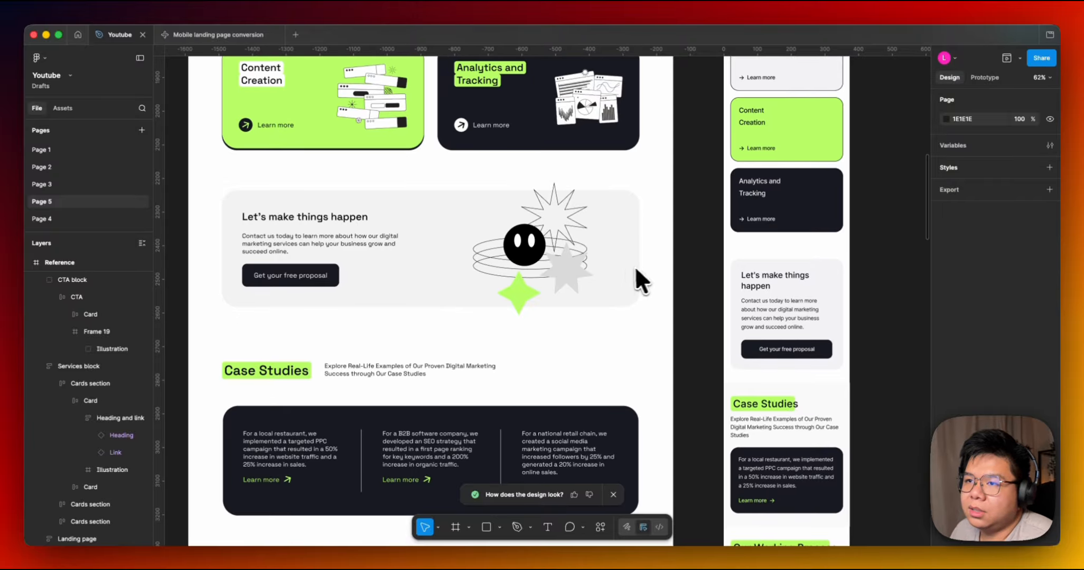
drag(637, 270, 660, 251)
scroll(661, 251, up, 1)
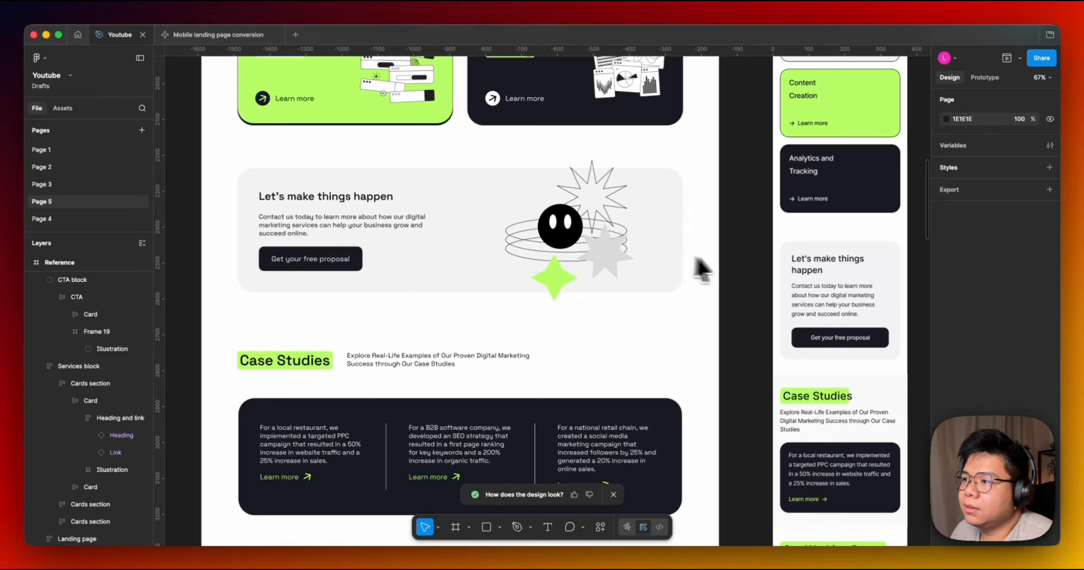
scroll(696, 259, down, 5)
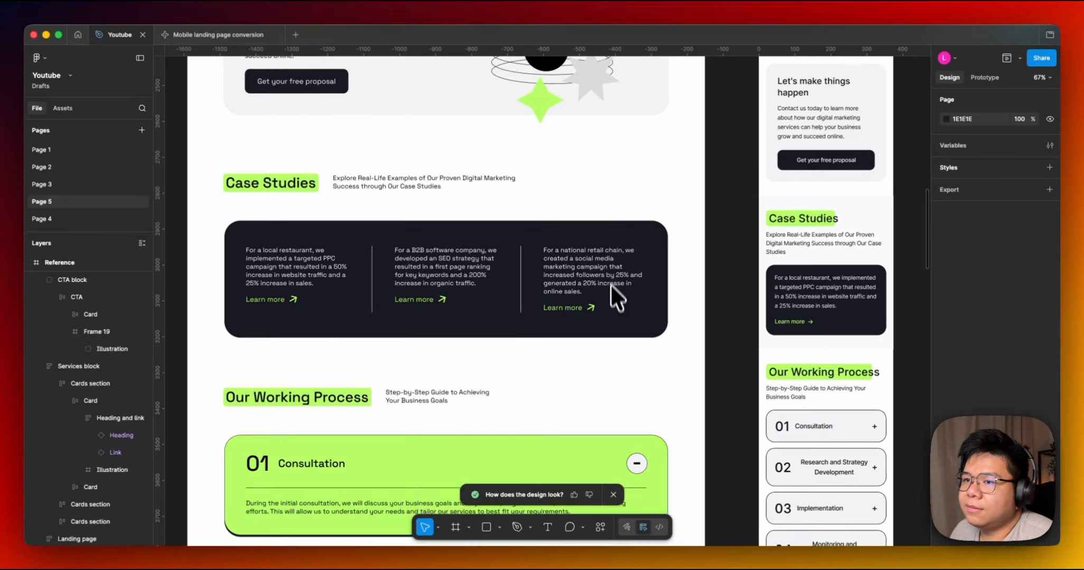
double_click(346, 267)
drag(468, 271, 529, 275)
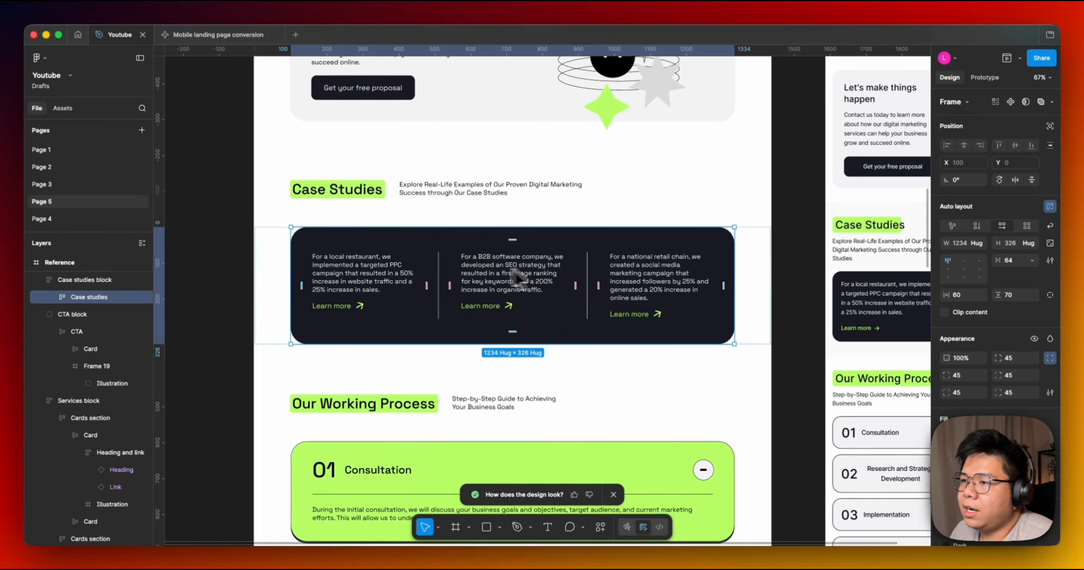
scroll(515, 274, right, 2)
click(320, 280)
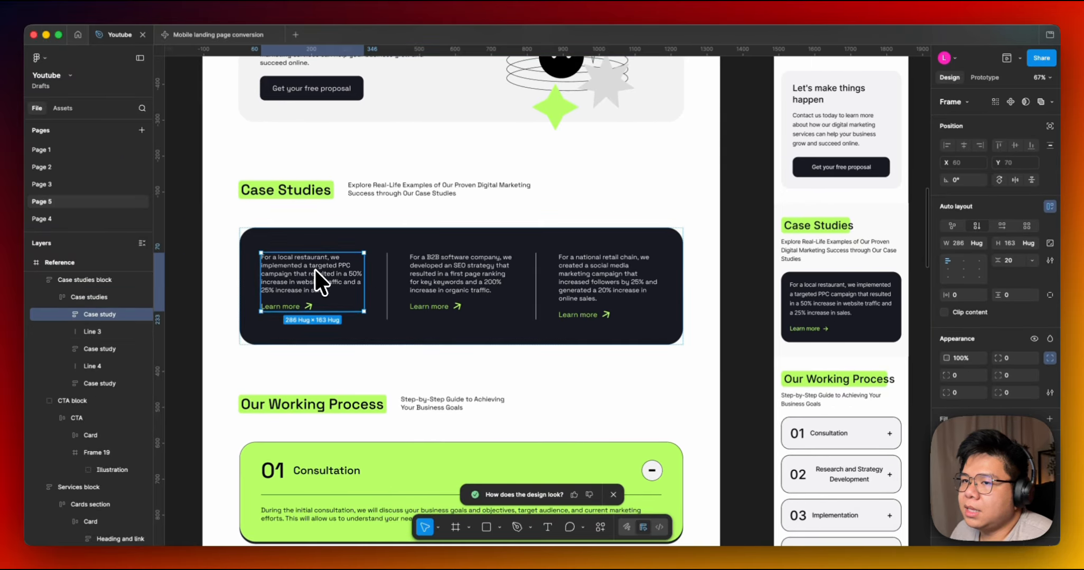
click(426, 268)
click(612, 283)
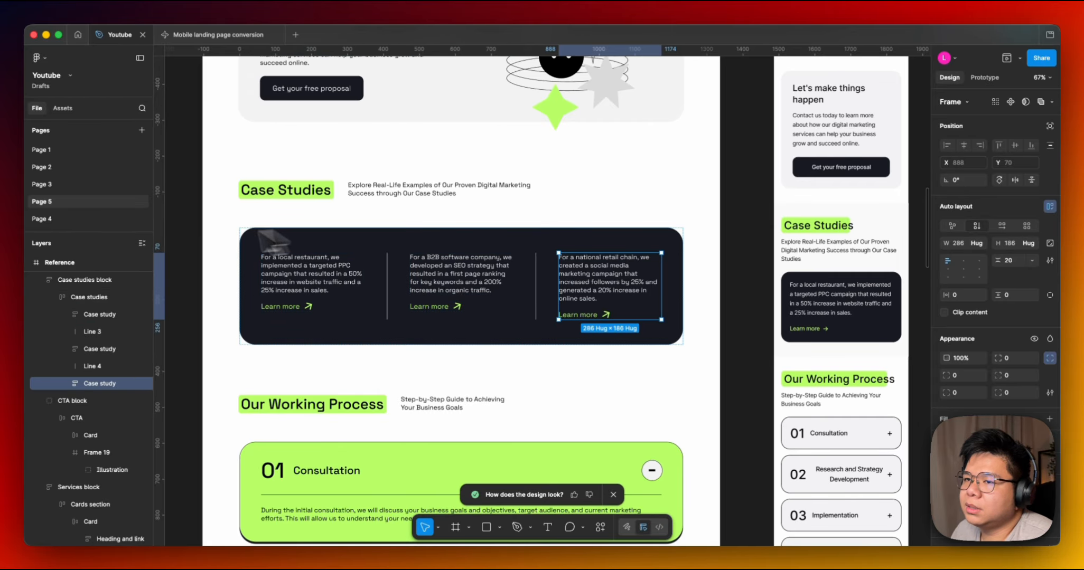
click(696, 273)
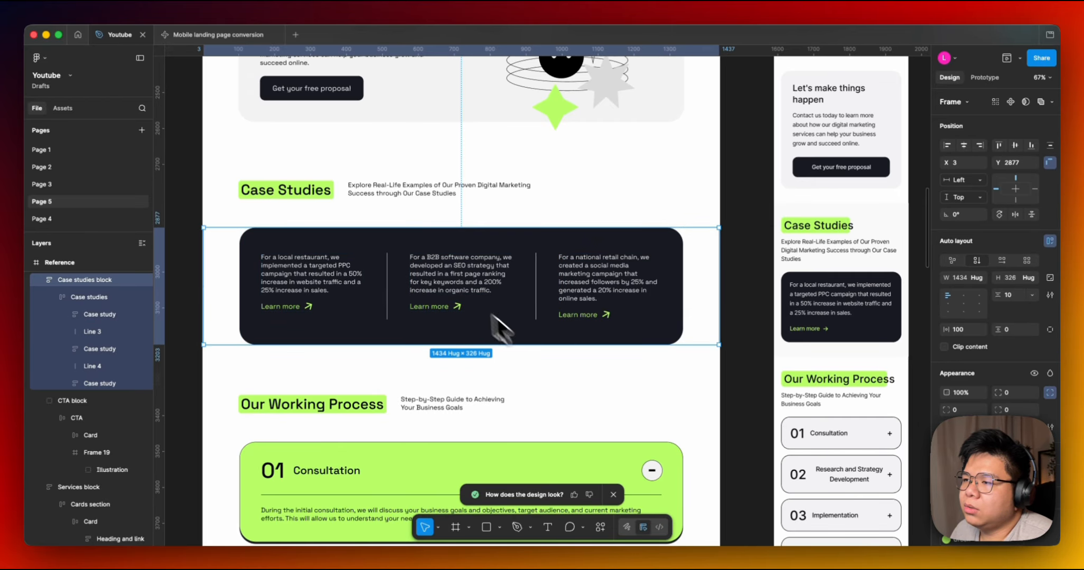
Inspect the mobile frame's Case Studies section containers against the reference case study frame.
scroll(752, 281, right, 4)
click(693, 278)
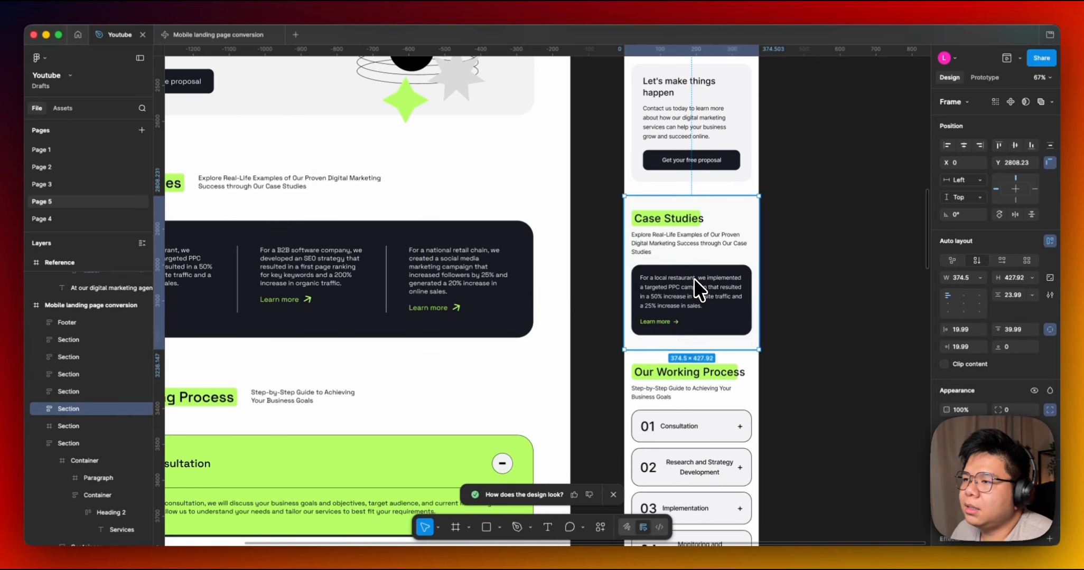
click(693, 277)
scroll(581, 289, down, 1)
scroll(581, 289, left, 4)
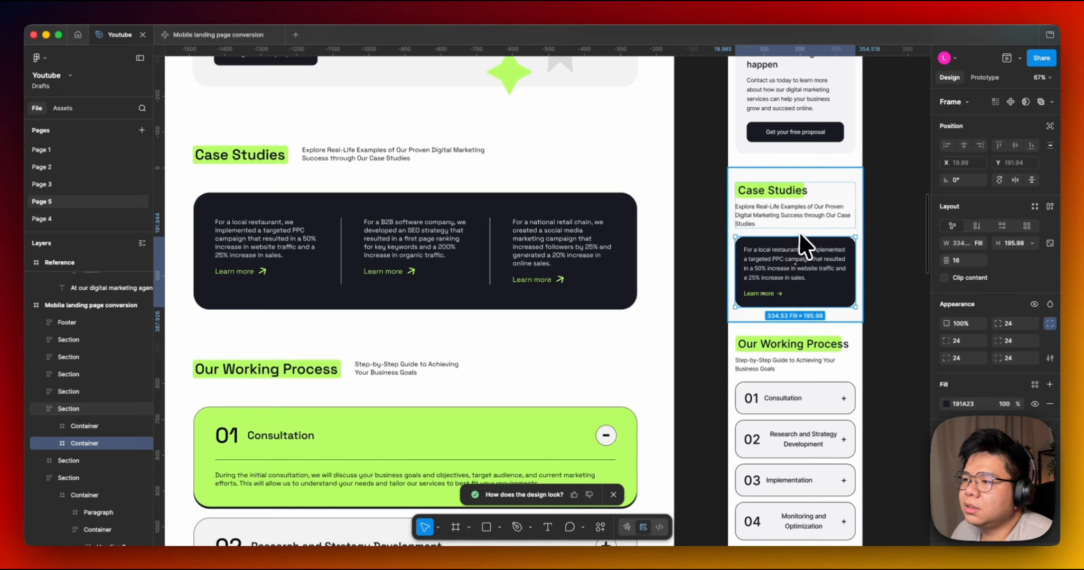
click(404, 250)
click(560, 248)
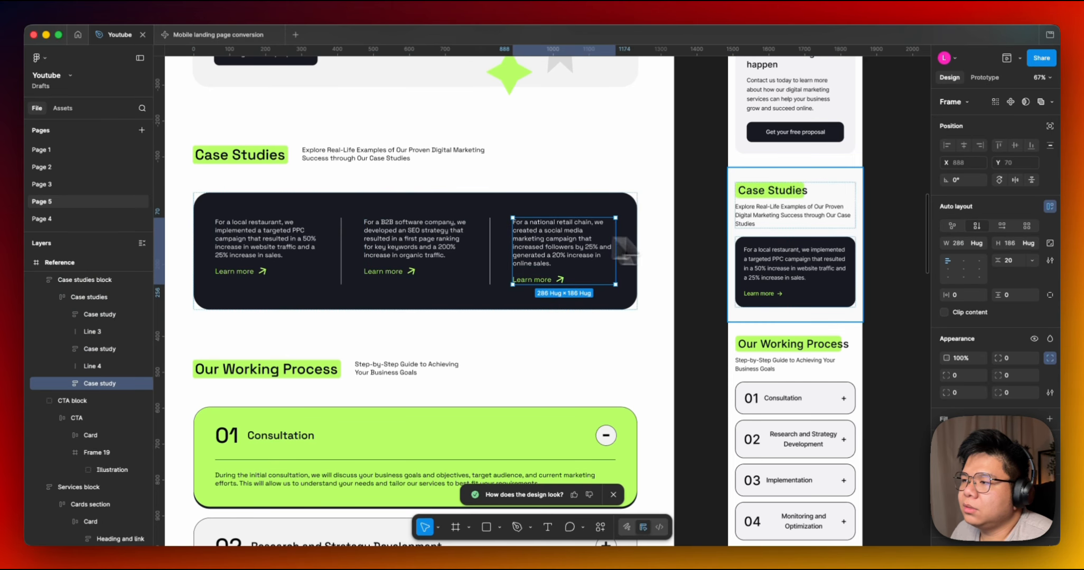
click(804, 261)
click(861, 219)
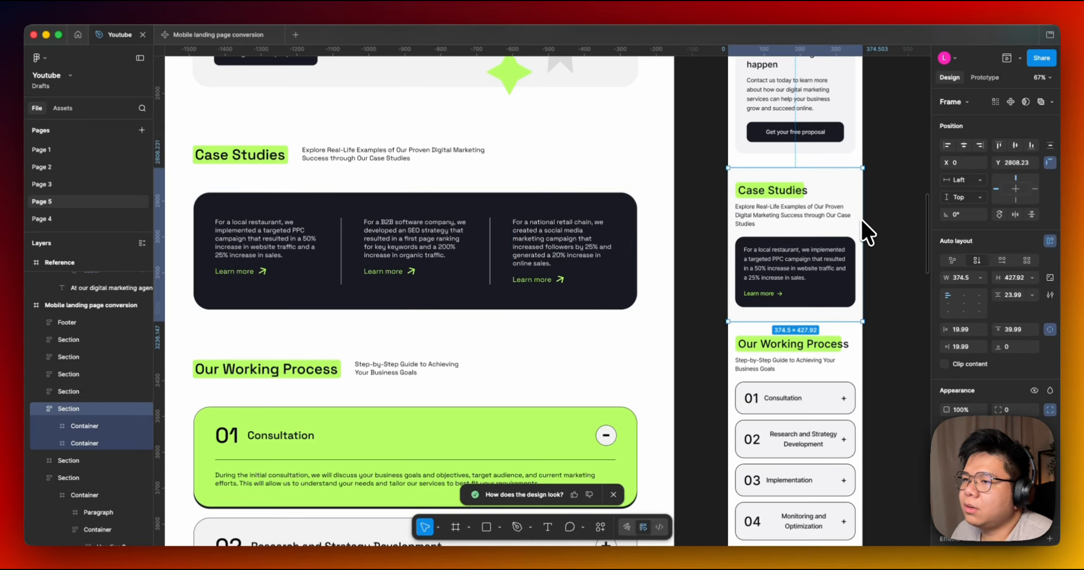
Inspect the reference Our Working Process heading and the mobile frame's process step containers.
scroll(882, 283, up, 1)
scroll(684, 271, down, 1)
scroll(726, 174, up, 2)
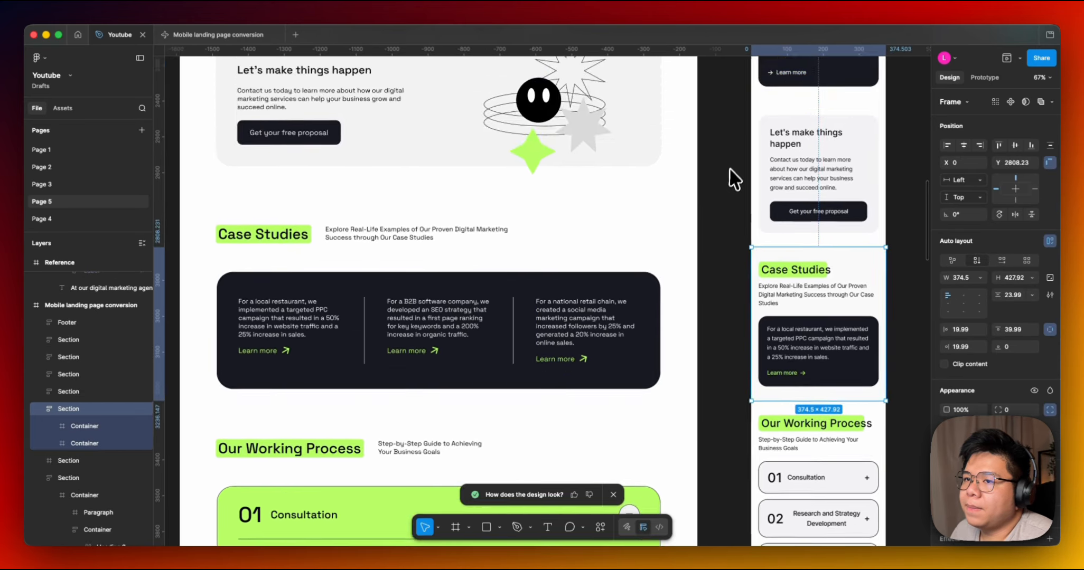
scroll(726, 173, down, 4)
scroll(573, 275, down, 1)
click(417, 219)
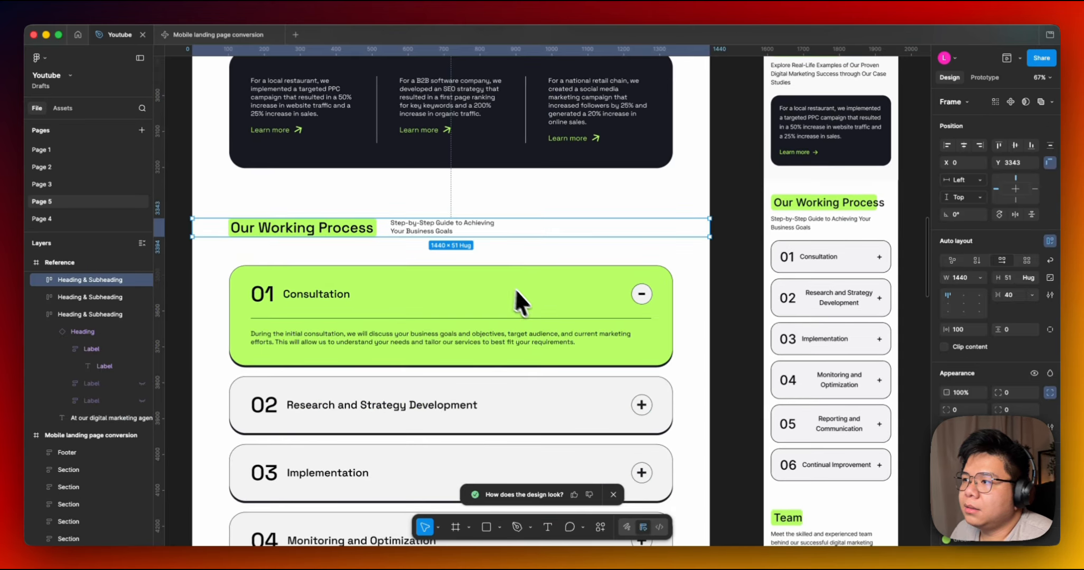
scroll(520, 269, down, 2)
scroll(526, 246, down, 1)
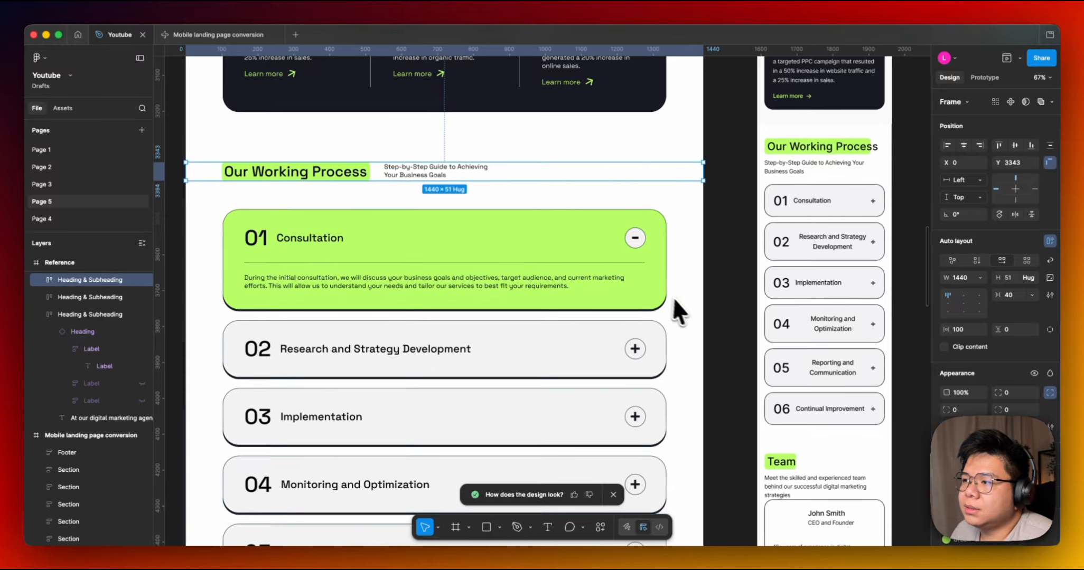
scroll(713, 264, down, 2)
click(794, 201)
click(795, 202)
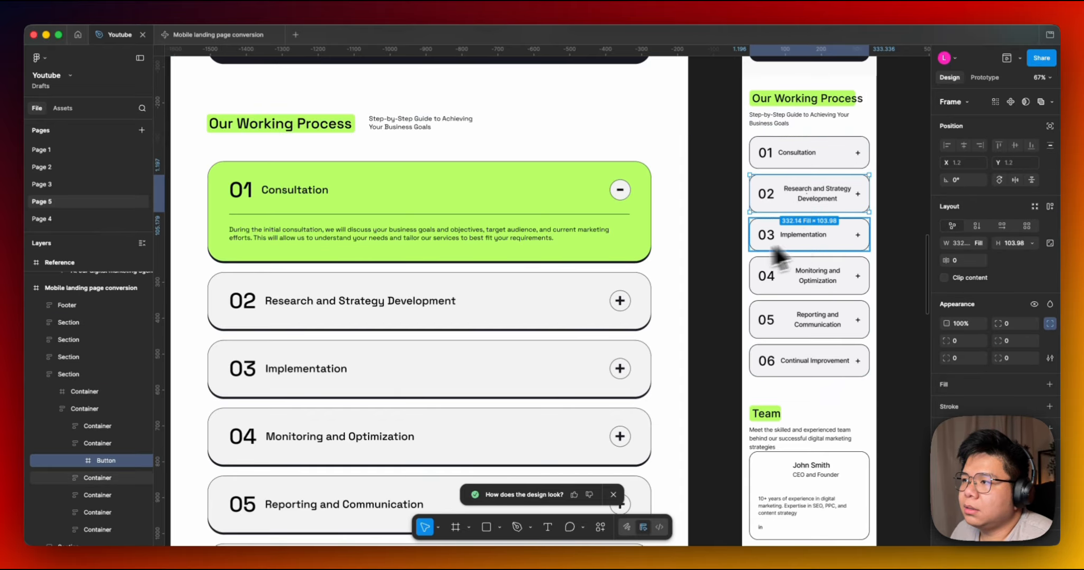
click(716, 255)
Compare the Working Process accordions and Team sections across both frames, inspecting the reference Process block.
scroll(608, 259, up, 3)
scroll(608, 259, right, 2)
scroll(607, 259, down, 4)
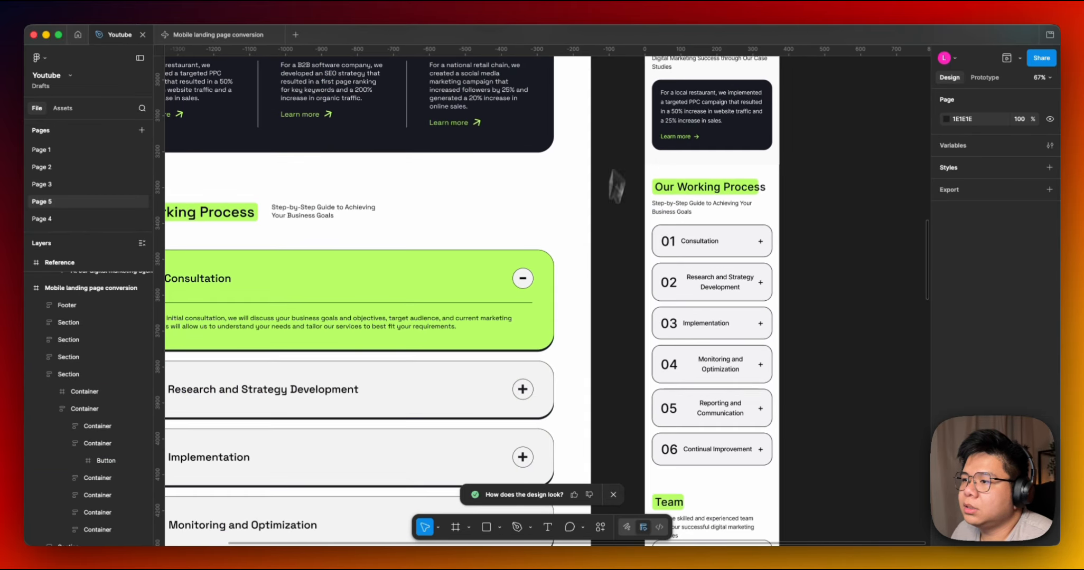
scroll(672, 184, left, 2)
scroll(692, 241, up, 3)
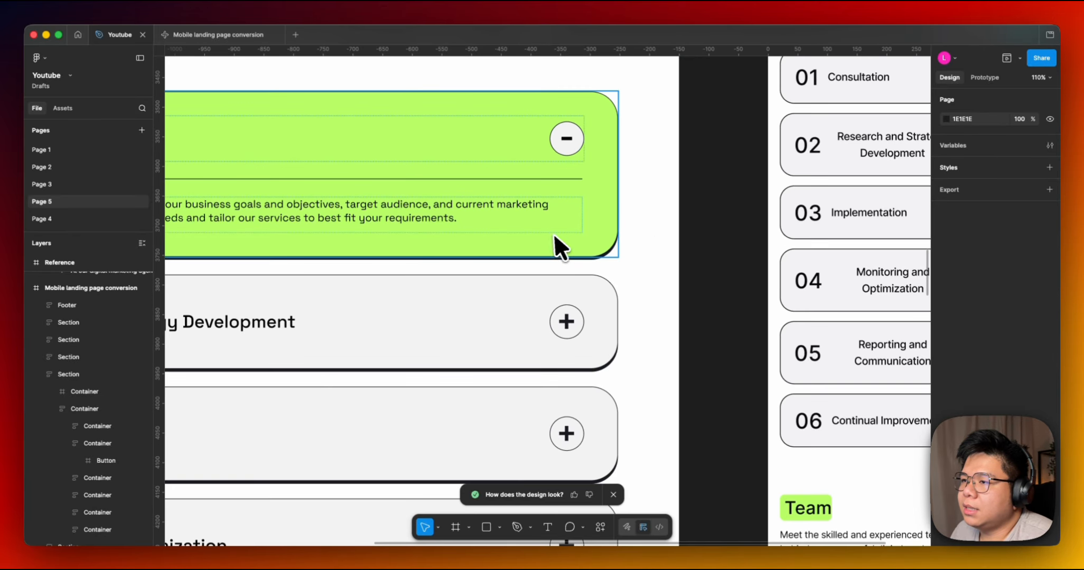
scroll(634, 248, down, 2)
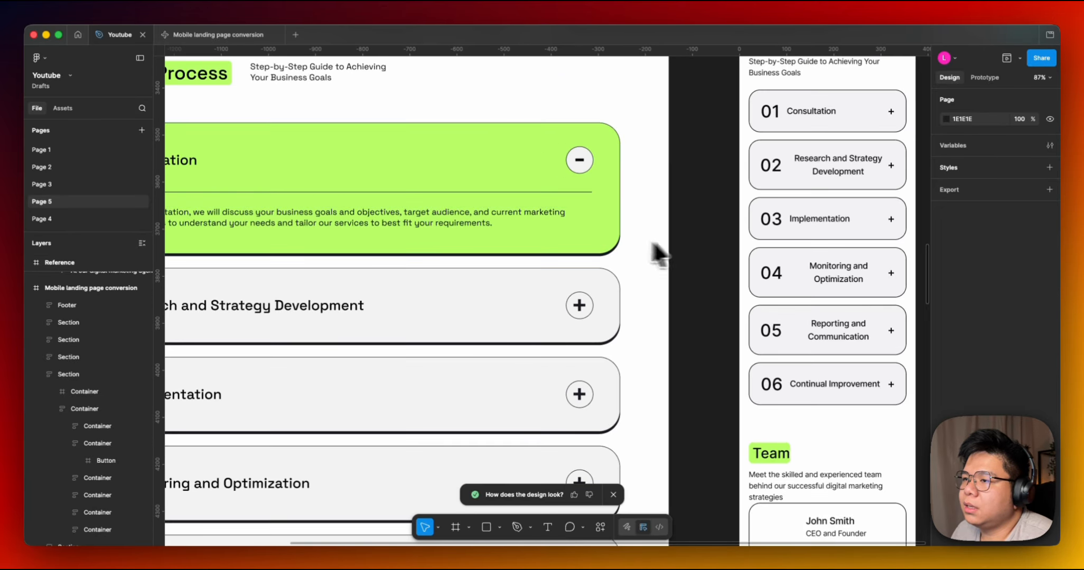
scroll(739, 301, left, 3)
scroll(832, 311, up, 2)
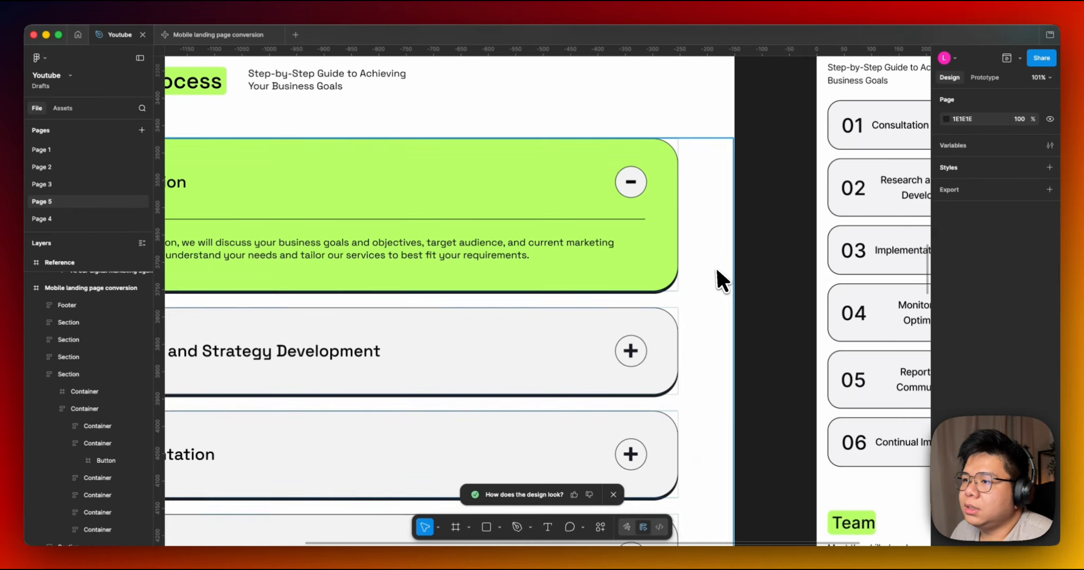
scroll(692, 280, up, 5)
scroll(639, 288, down, 5)
drag(732, 311, 518, 405)
drag(684, 221, 637, 293)
scroll(634, 296, down, 5)
drag(507, 520, 628, 244)
drag(640, 361, 648, 203)
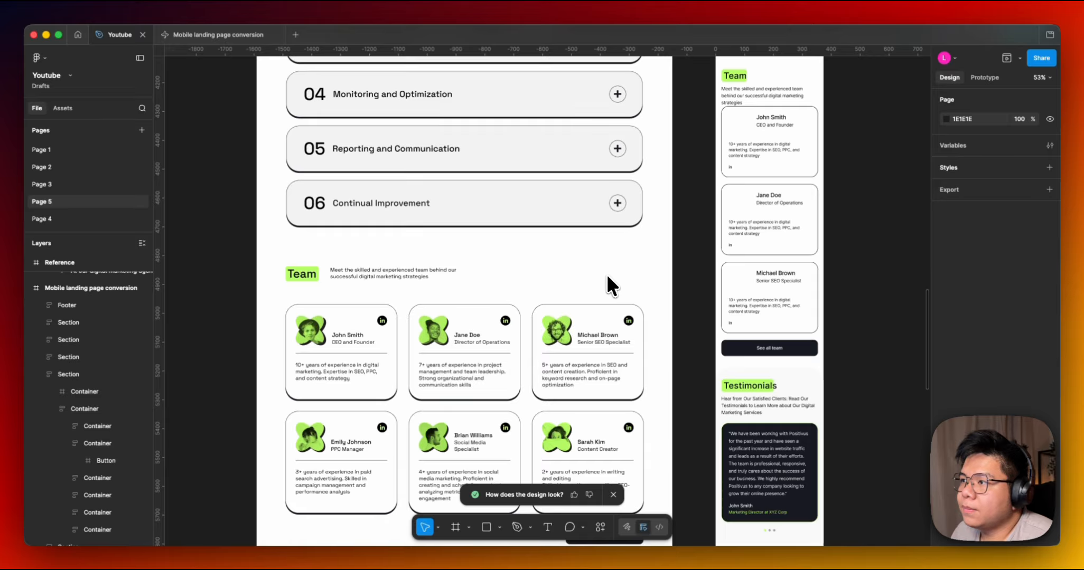
drag(609, 281, 515, 283)
scroll(444, 324, up, 2)
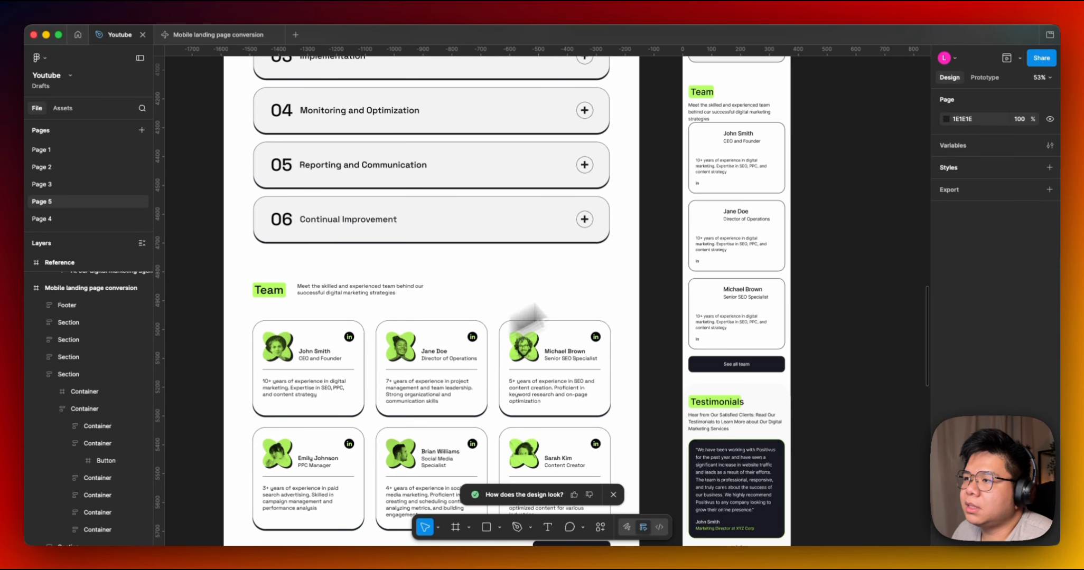
click(755, 150)
double_click(742, 146)
click(404, 73)
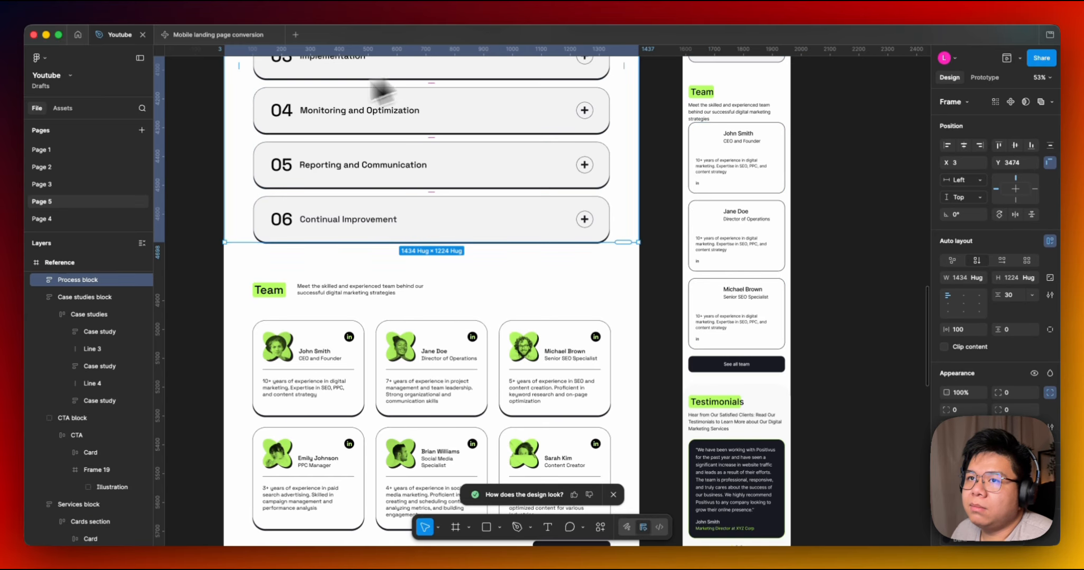
click(208, 138)
Switch to the Mobile landing page conversion tab and scroll through the generated mobile preview's sections.
click(186, 36)
scroll(645, 291, down, 15)
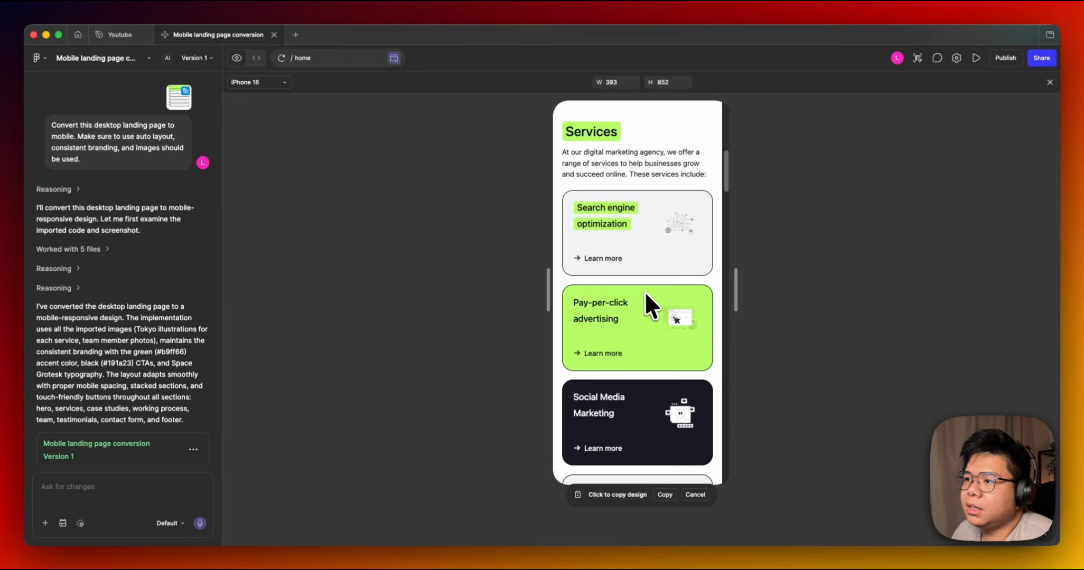
scroll(646, 291, down, 10)
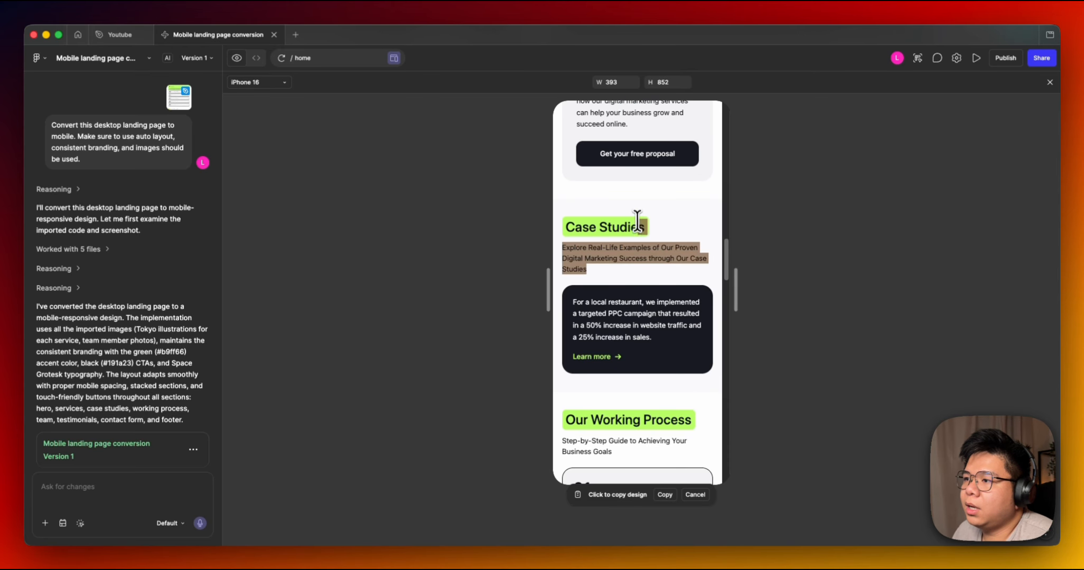
scroll(626, 247, down, 5)
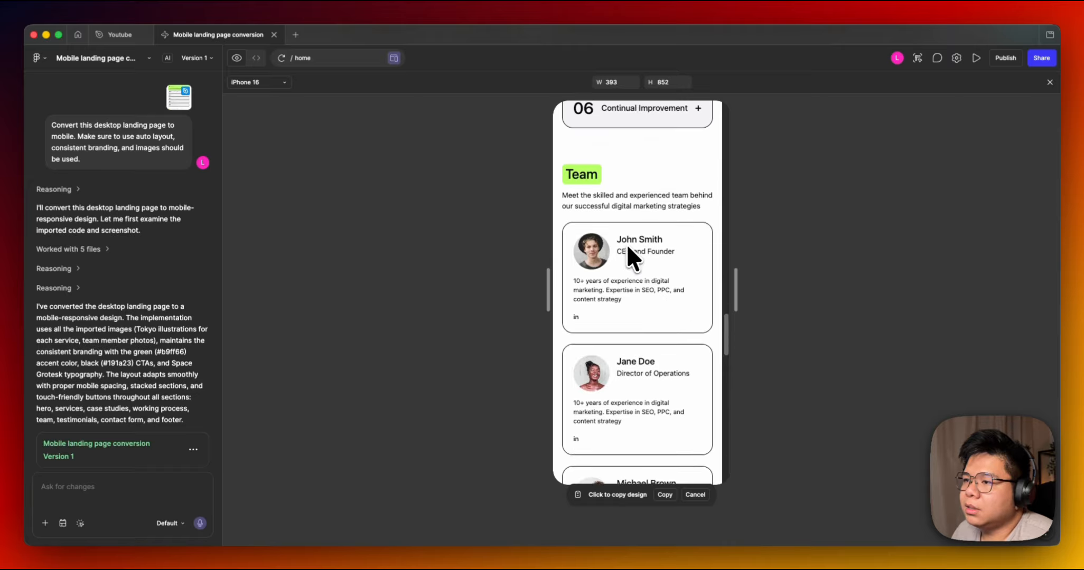
scroll(617, 251, down, 3)
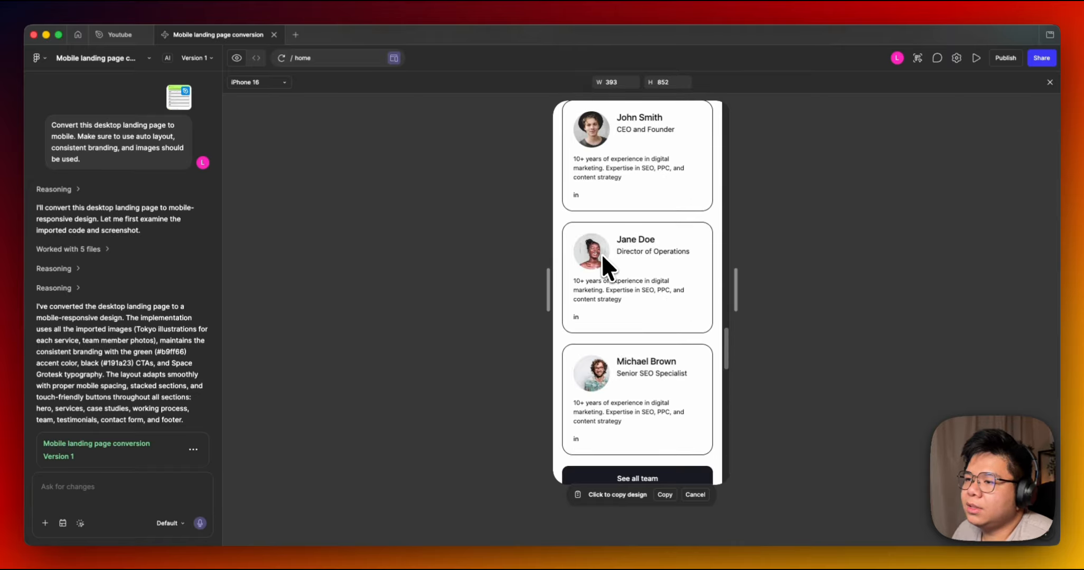
scroll(678, 274, up, 10)
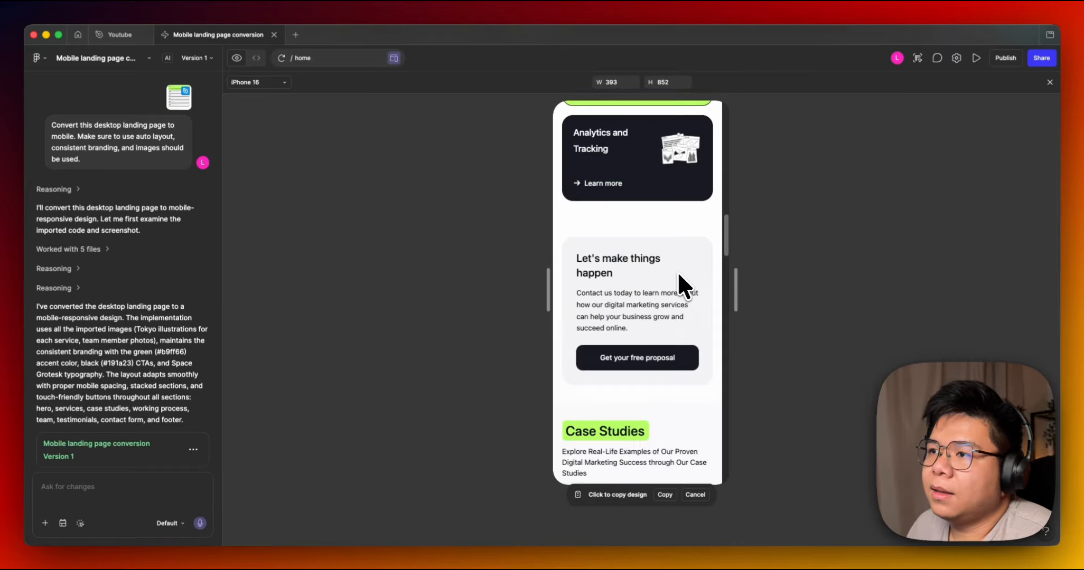
scroll(678, 274, down, 6)
scroll(678, 274, down, 5)
scroll(677, 272, up, 12)
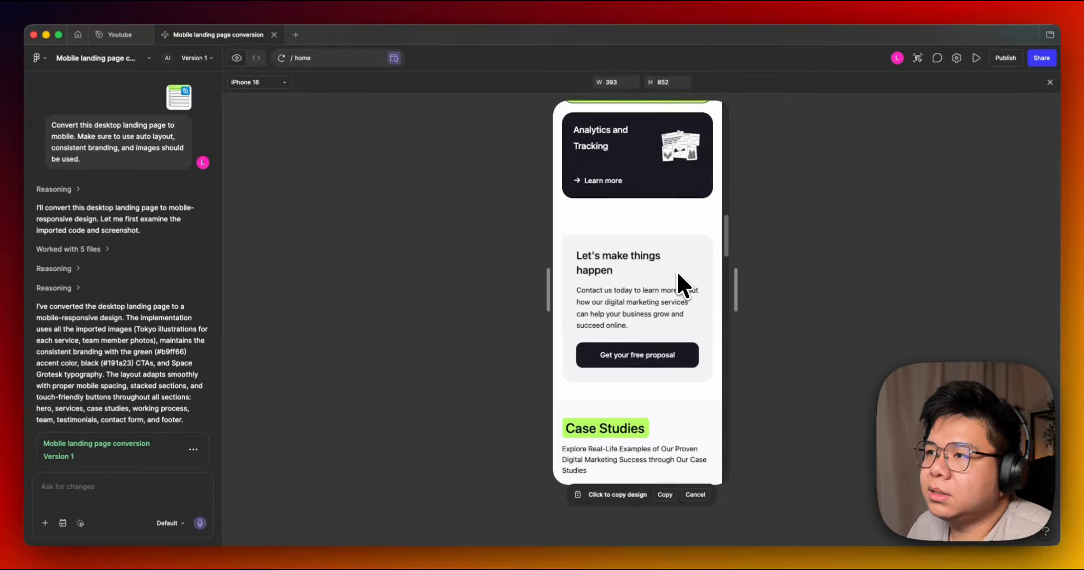
scroll(678, 273, down, 12)
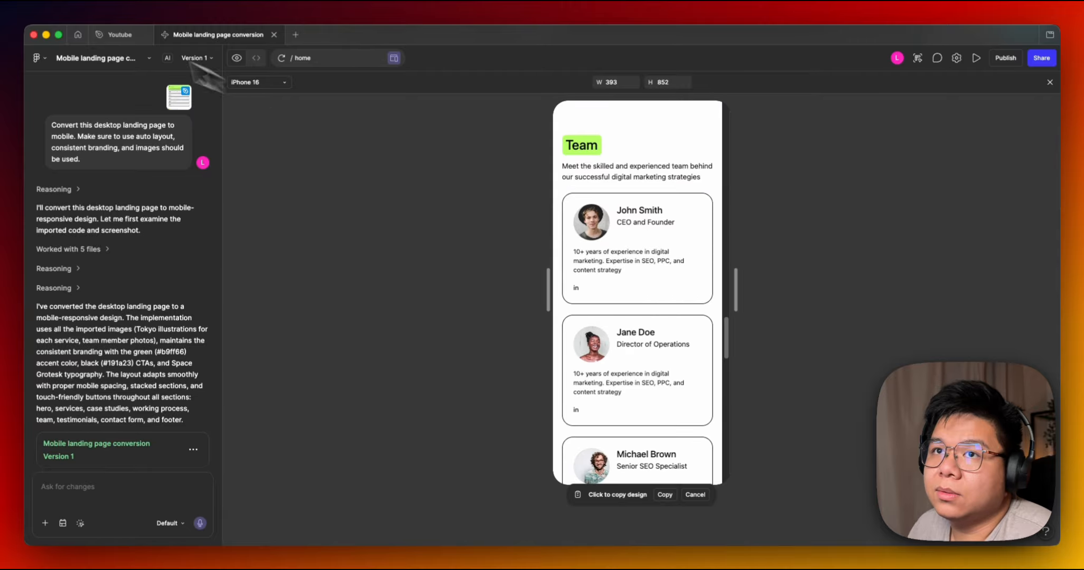
Return to the design file and compare the Team sections of the reference and mobile frames.
click(126, 40)
scroll(586, 185, down, 2)
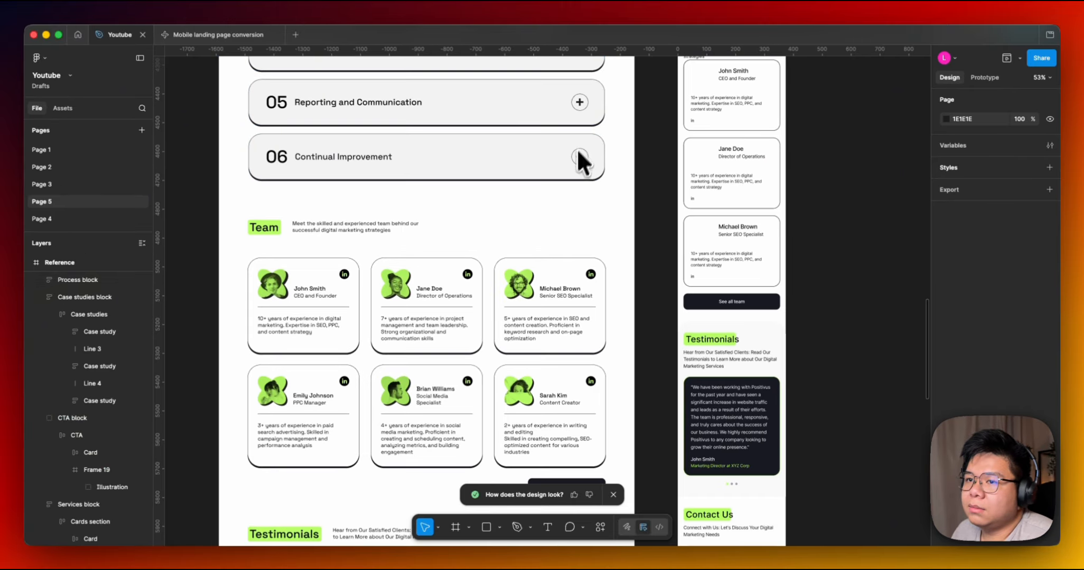
scroll(549, 259, up, 2)
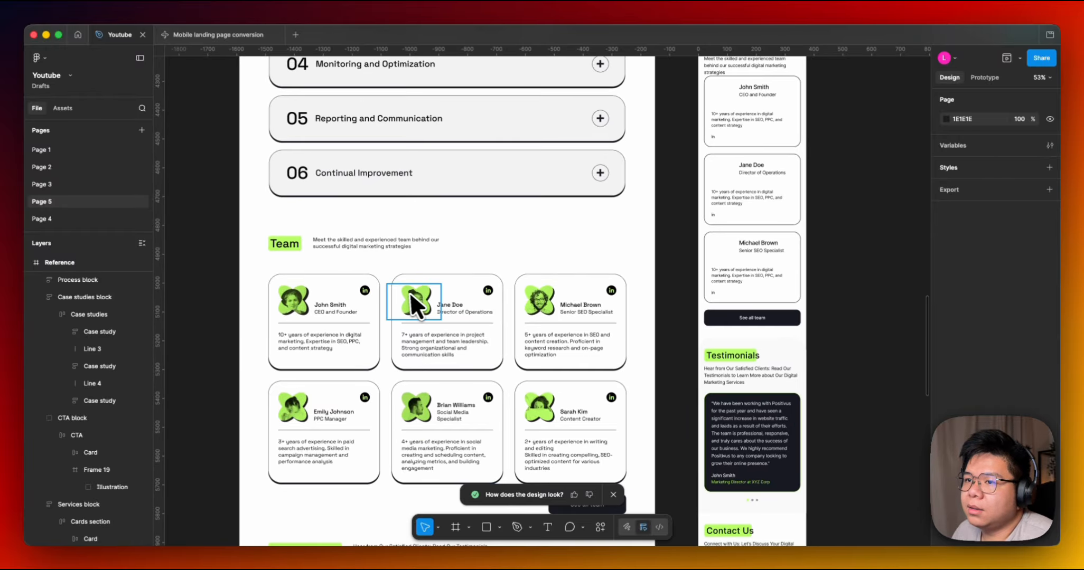
scroll(583, 272, up, 3)
scroll(625, 280, up, 5)
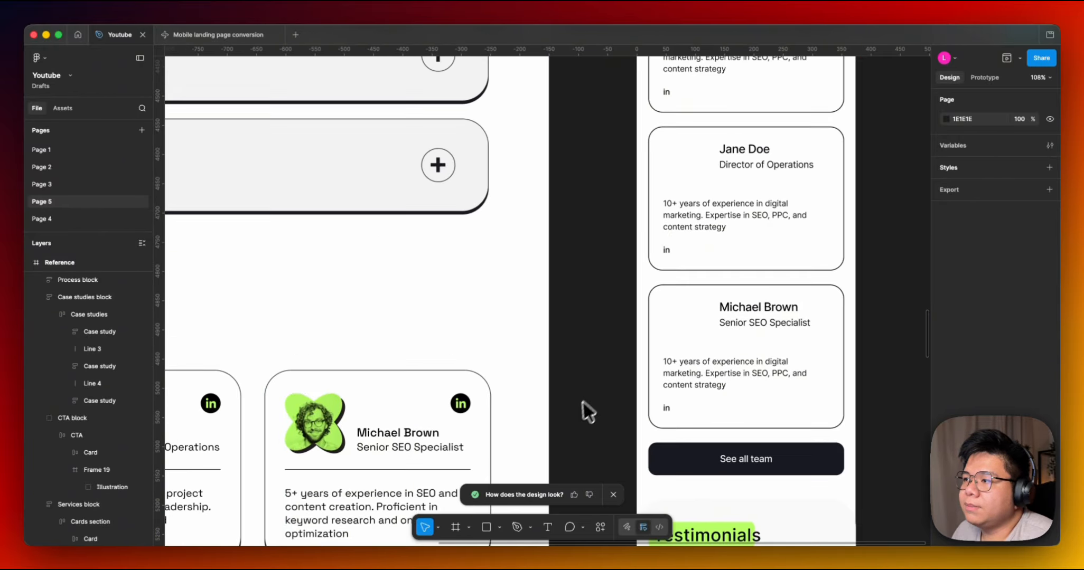
scroll(652, 288, up, 1)
scroll(653, 288, down, 3)
scroll(593, 407, down, 8)
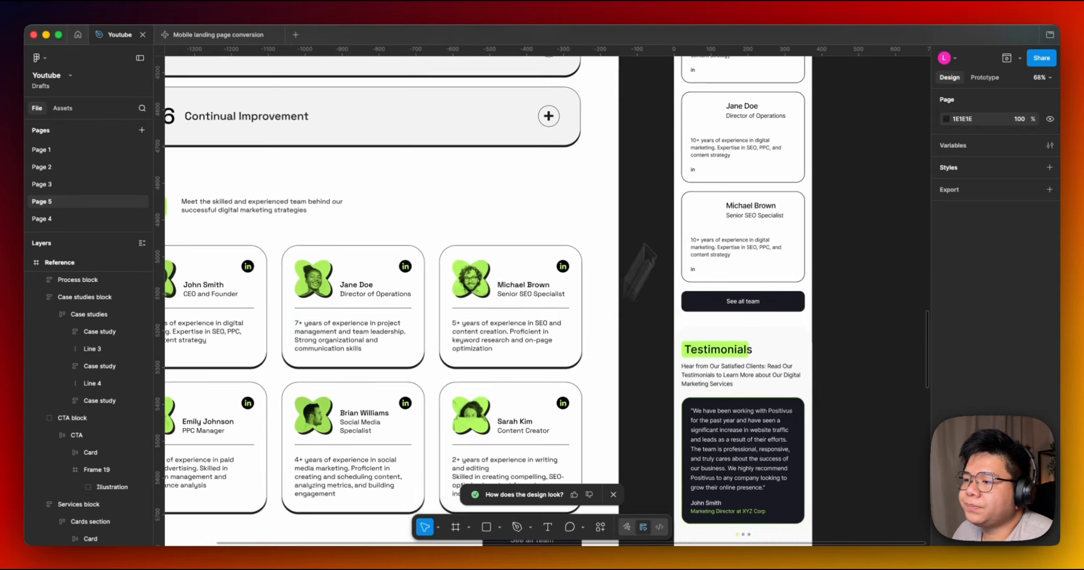
Scroll through the Team and Testimonials sections of the reference and mobile frames to compare them.
scroll(507, 353, down, 5)
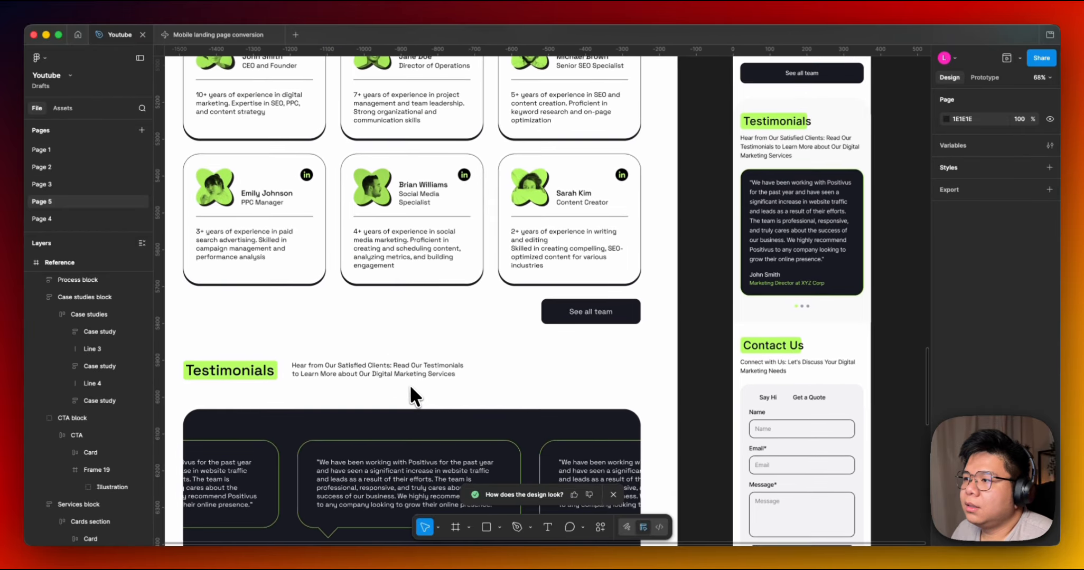
scroll(512, 286, down, 3)
scroll(512, 290, up, 5)
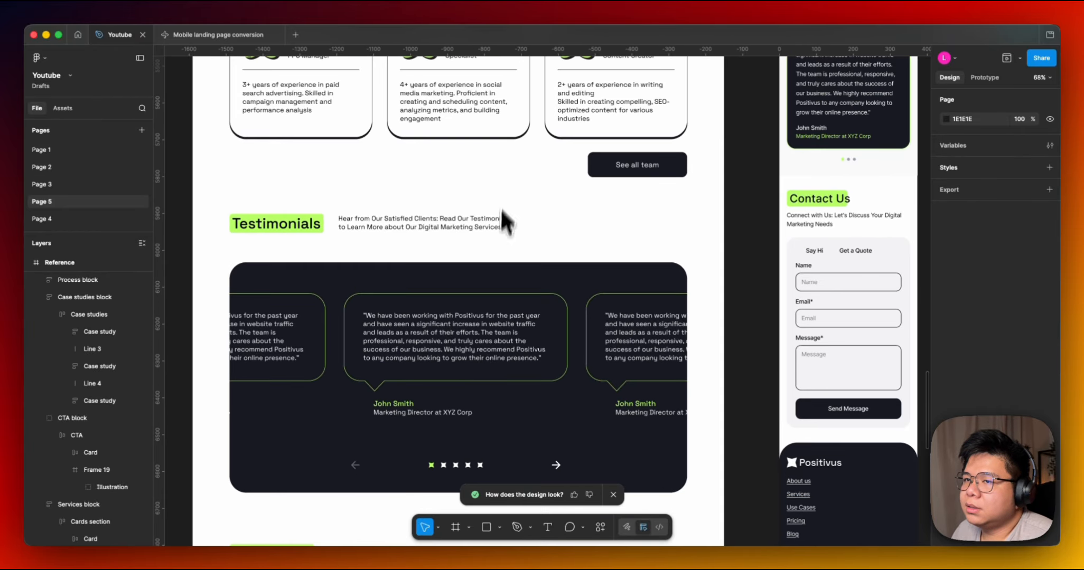
scroll(459, 363, down, 4)
scroll(434, 396, up, 4)
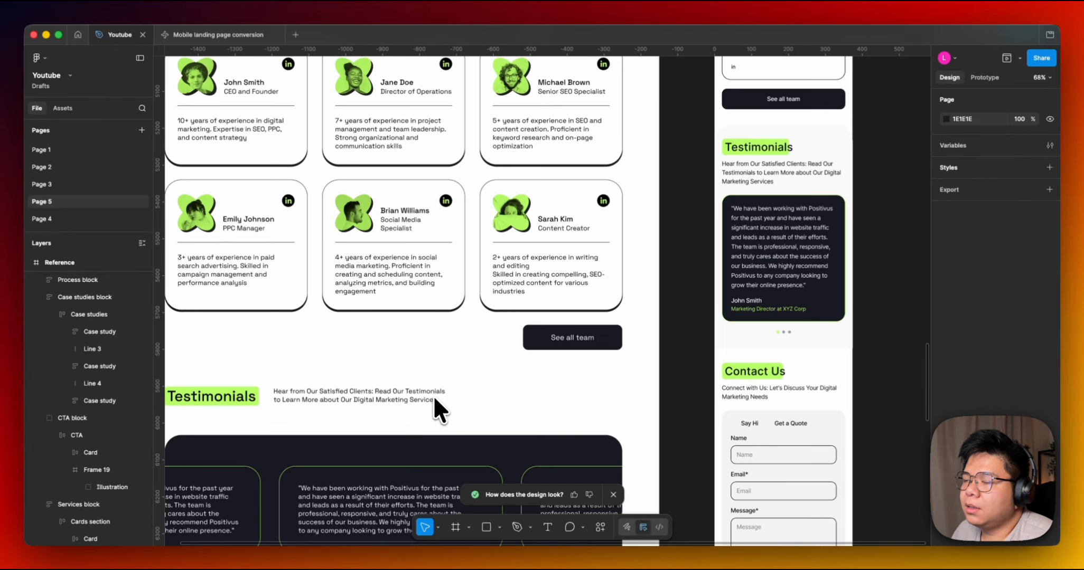
scroll(434, 388, down, 3)
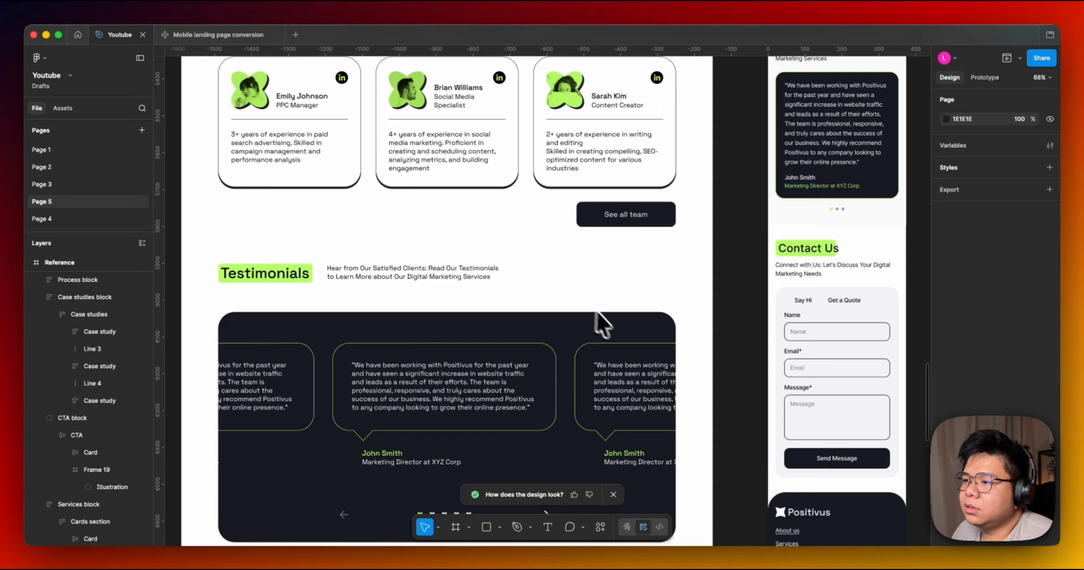
scroll(673, 262, down, 3)
scroll(673, 261, left, 2)
scroll(791, 261, right, 1)
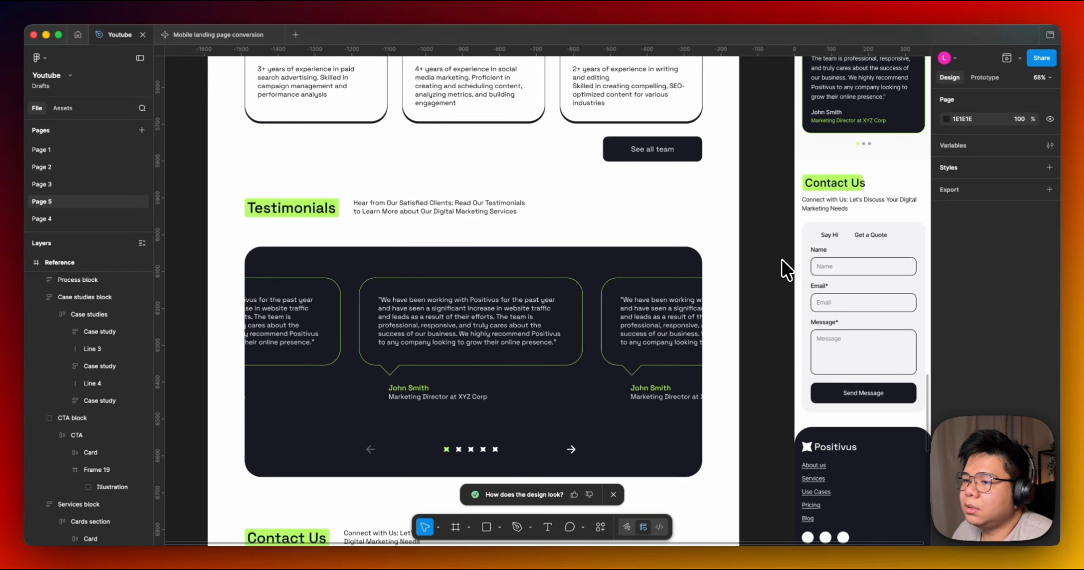
scroll(781, 261, down, 2)
scroll(750, 274, up, 5)
scroll(735, 306, right, 3)
scroll(716, 319, down, 3)
scroll(707, 269, left, 3)
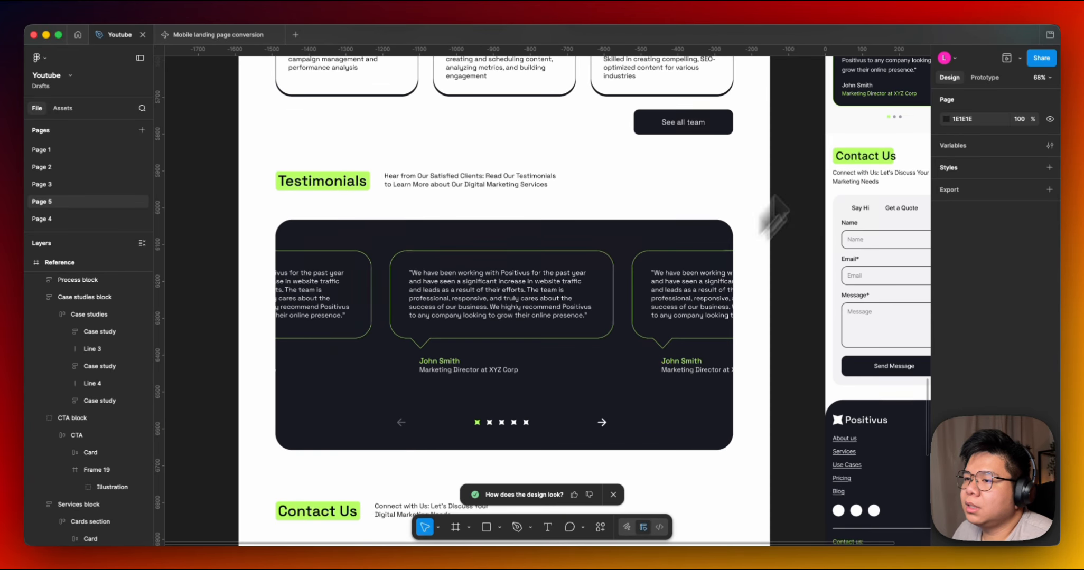
Inspect the reference Testimonials block, drilling into a testimonial card's speech bubble.
click(428, 301)
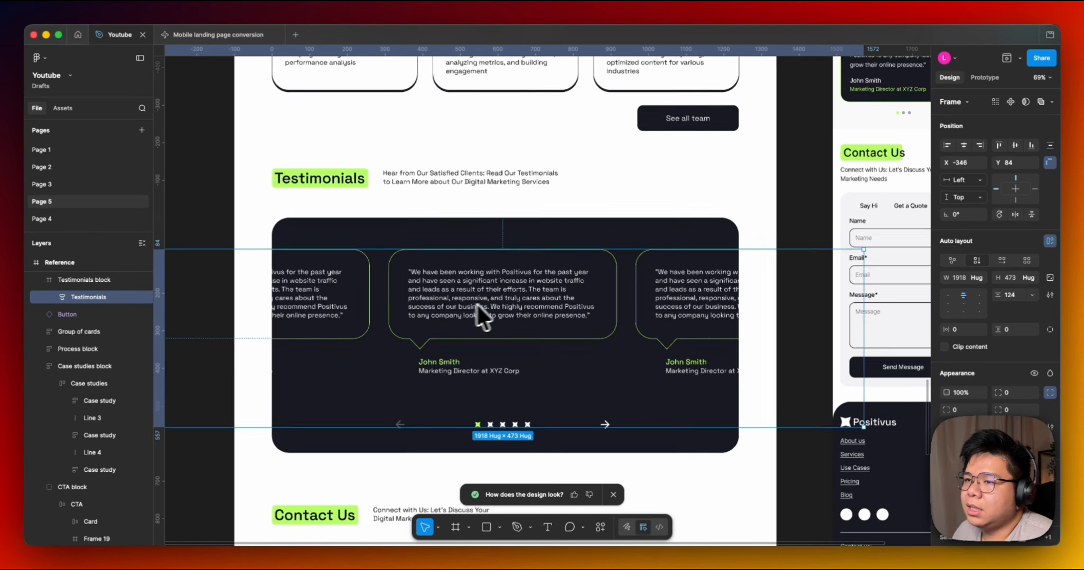
scroll(483, 312, up, 5)
double_click(485, 313)
scroll(507, 312, down, 5)
double_click(574, 297)
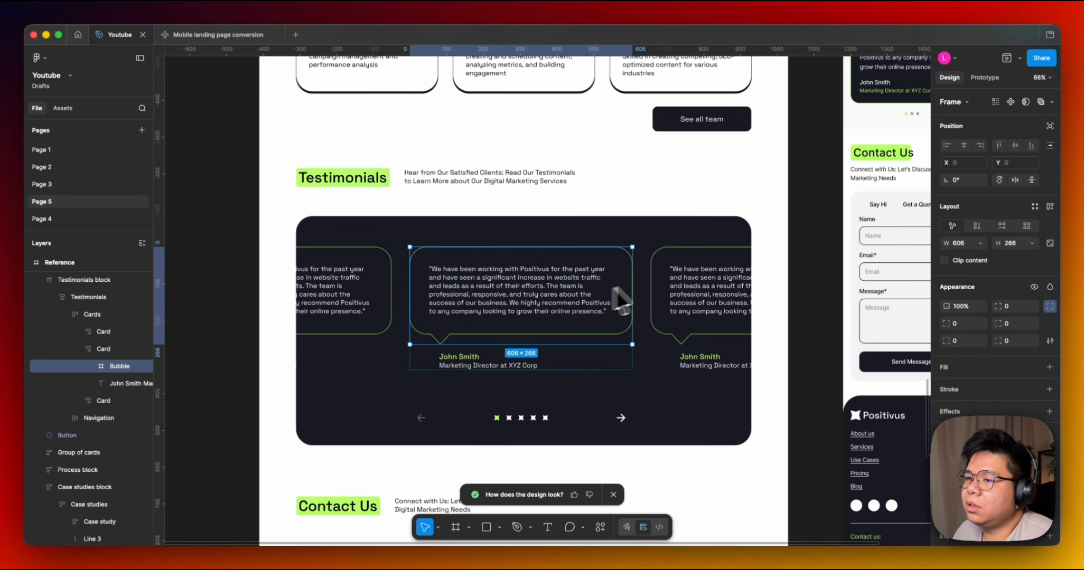
scroll(607, 328, up, 3)
scroll(607, 327, right, 2)
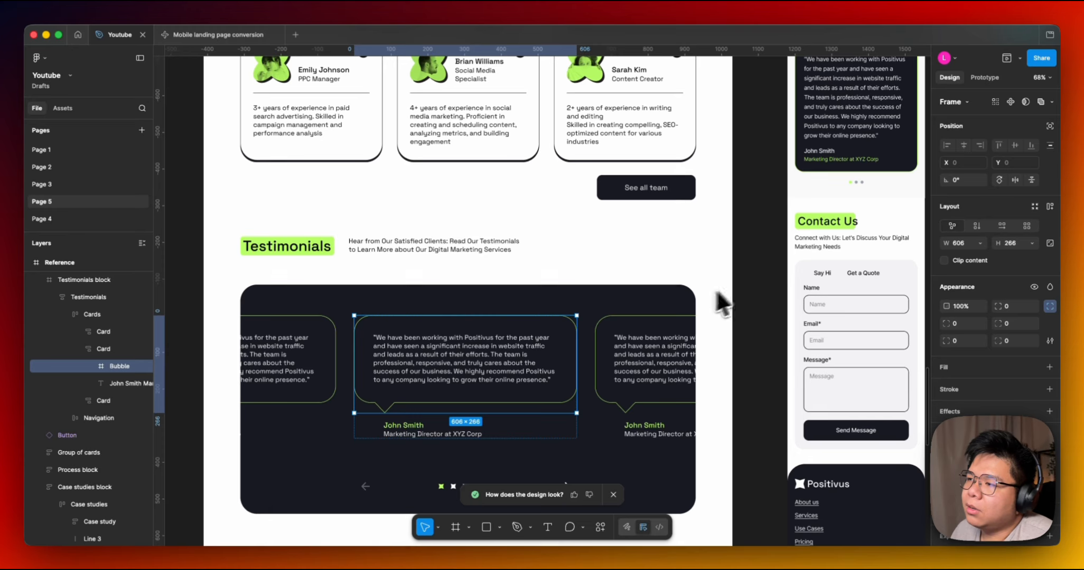
scroll(740, 281, up, 1)
scroll(726, 273, up, 5)
scroll(727, 273, right, 6)
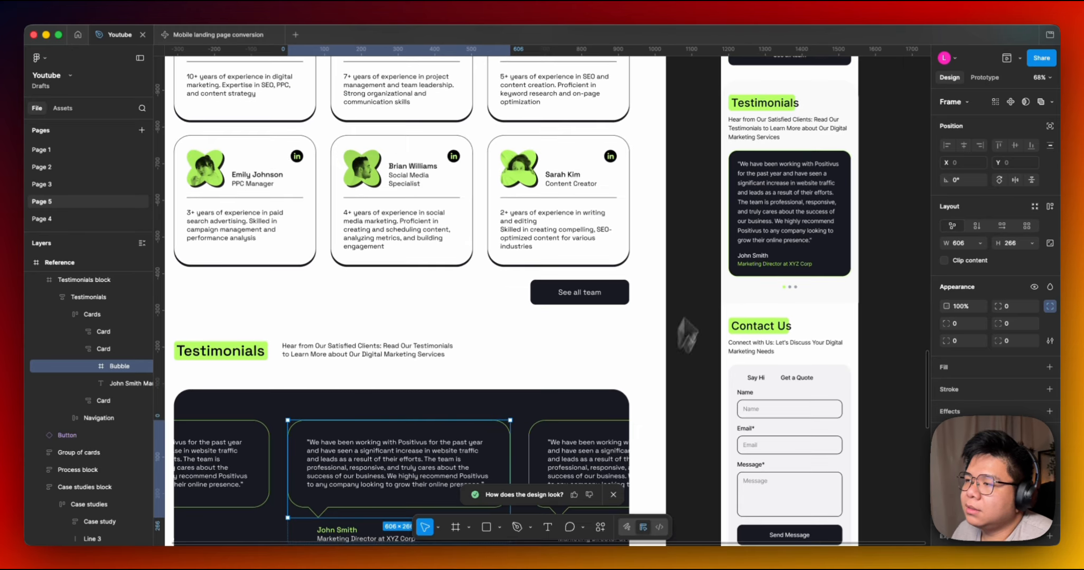
scroll(642, 321, down, 3)
scroll(642, 321, left, 3)
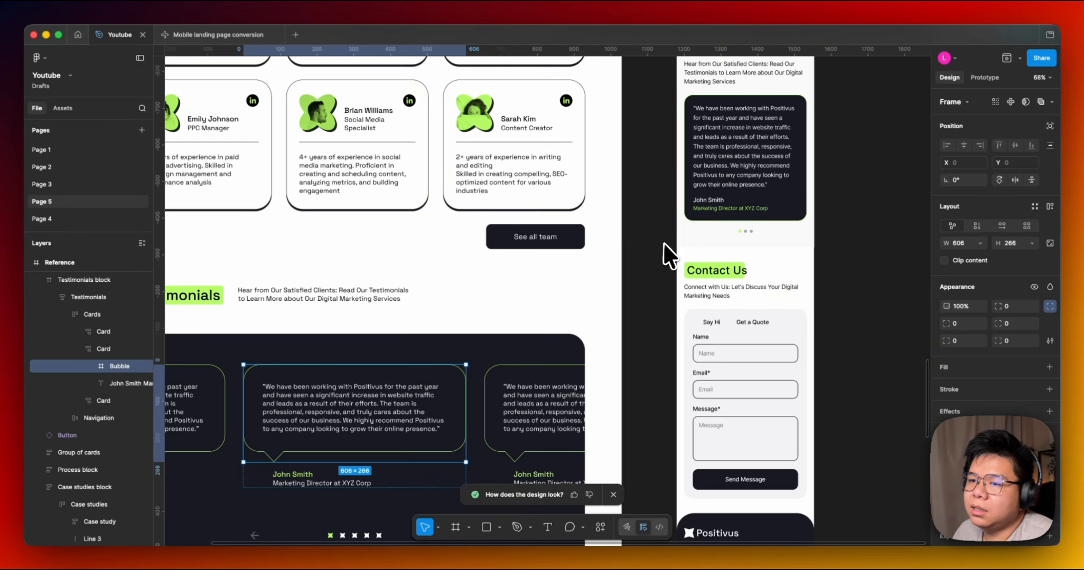
scroll(667, 251, up, 1)
scroll(668, 251, right, 1)
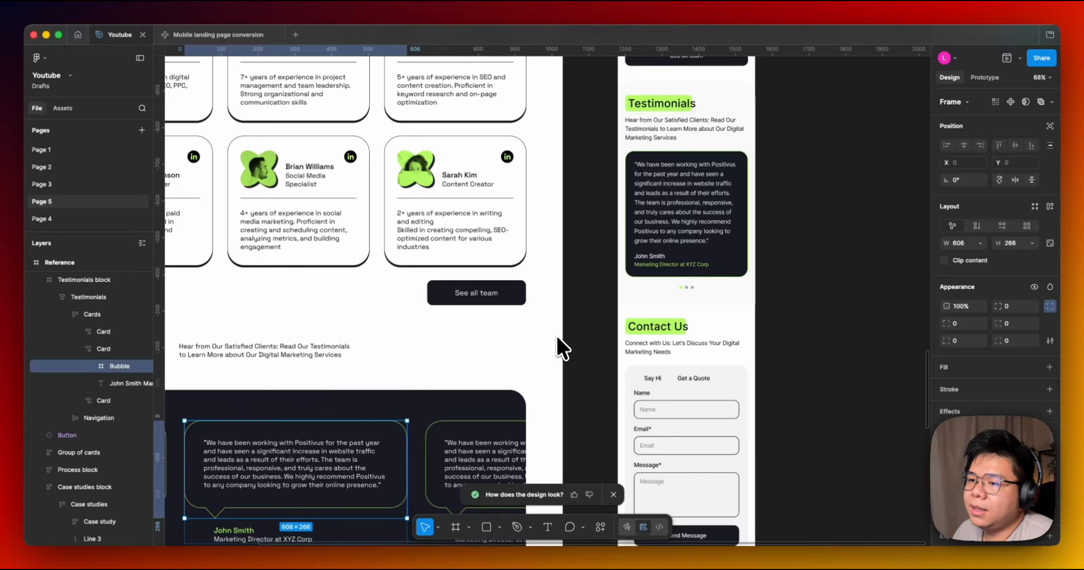
scroll(557, 333, down, 1)
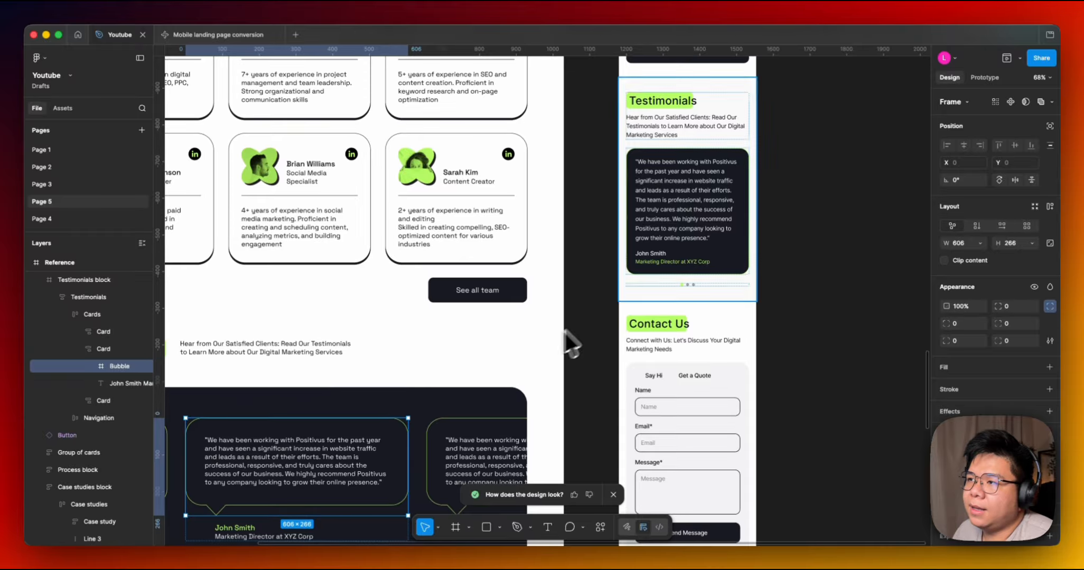
Inspect the mobile Testimonials section and its card, then the reference carousel's navigation stars.
click(744, 175)
scroll(761, 159, down, 3)
scroll(764, 156, down, 2)
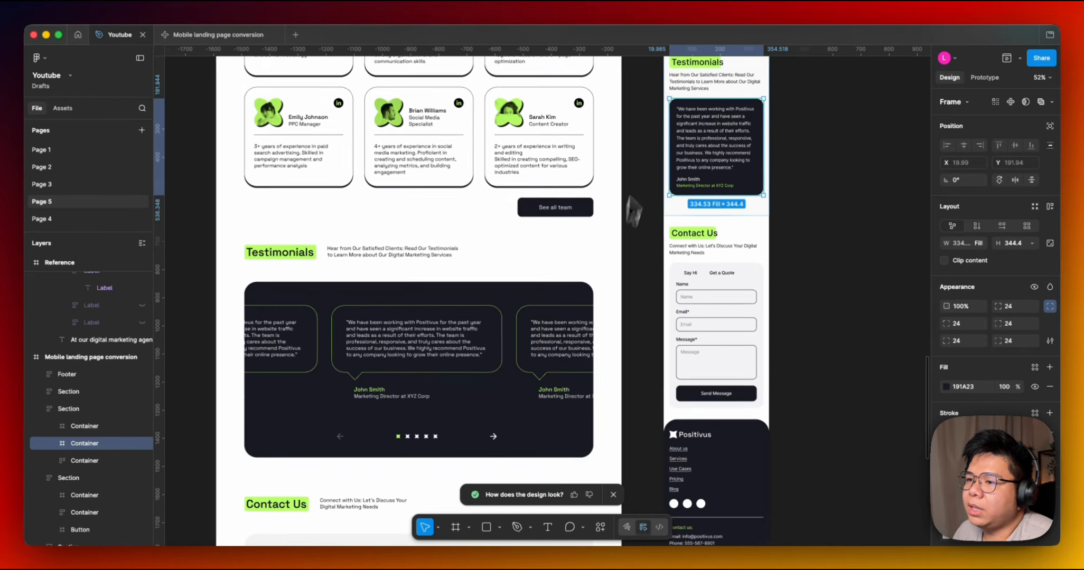
scroll(559, 276, up, 5)
click(417, 396)
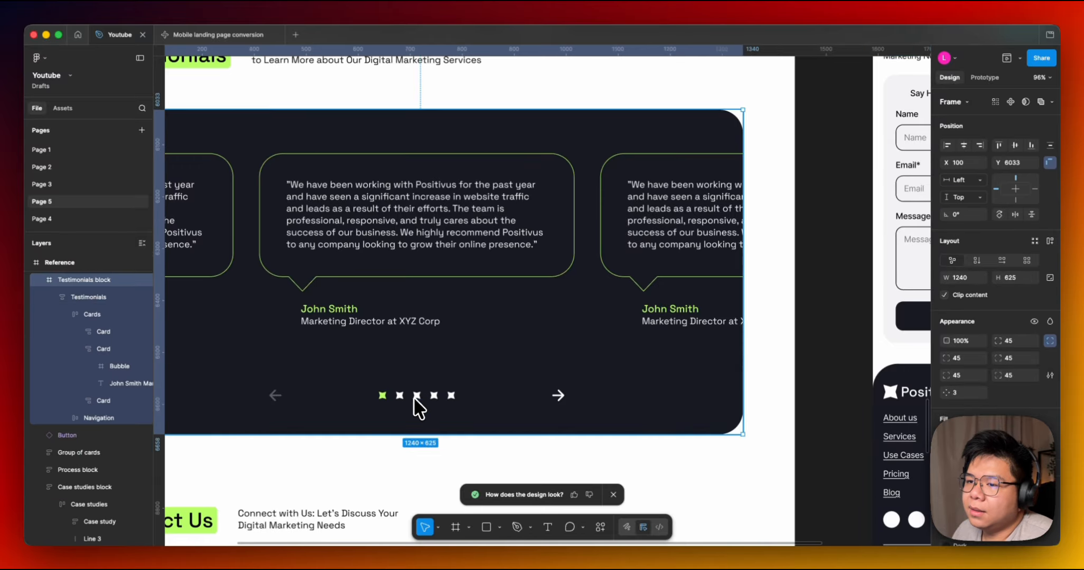
double_click(417, 395)
click(417, 396)
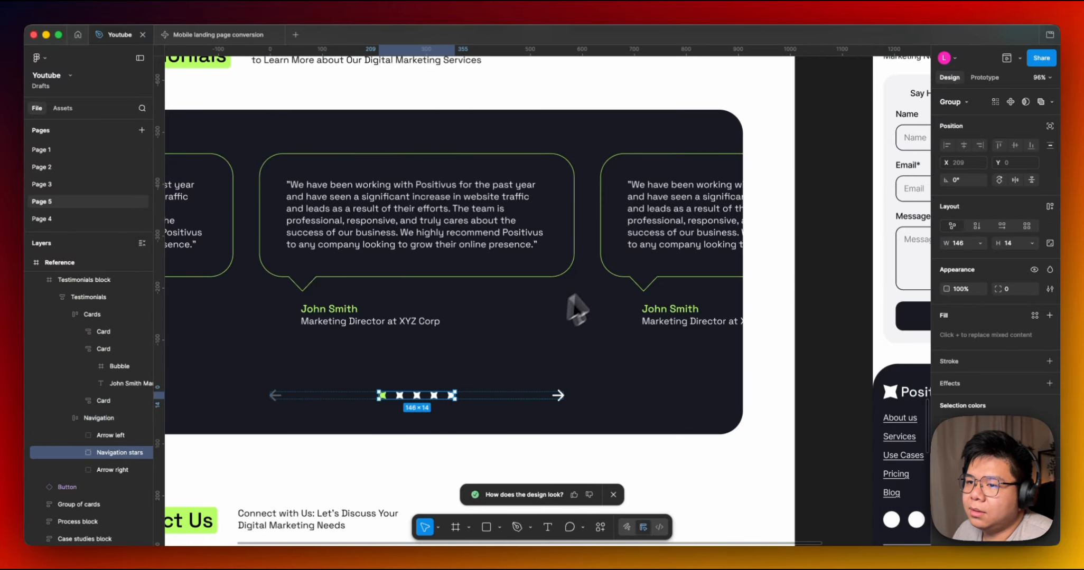
Compare the mobile Testimonials section with the reference carousel navigation and its arrows.
scroll(733, 370, up, 3)
scroll(556, 367, up, 7)
scroll(556, 367, right, 6)
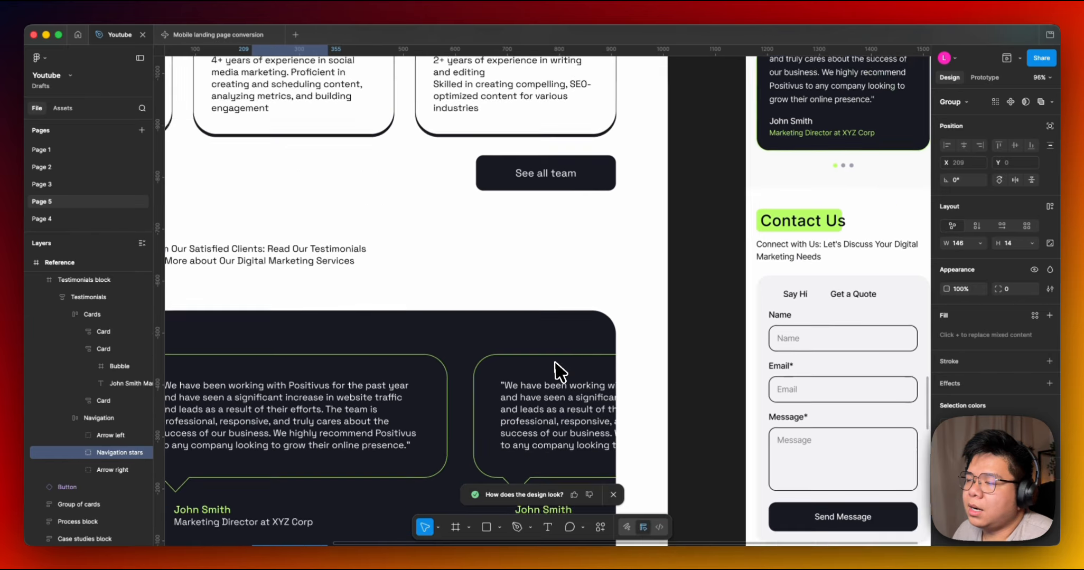
double_click(628, 371)
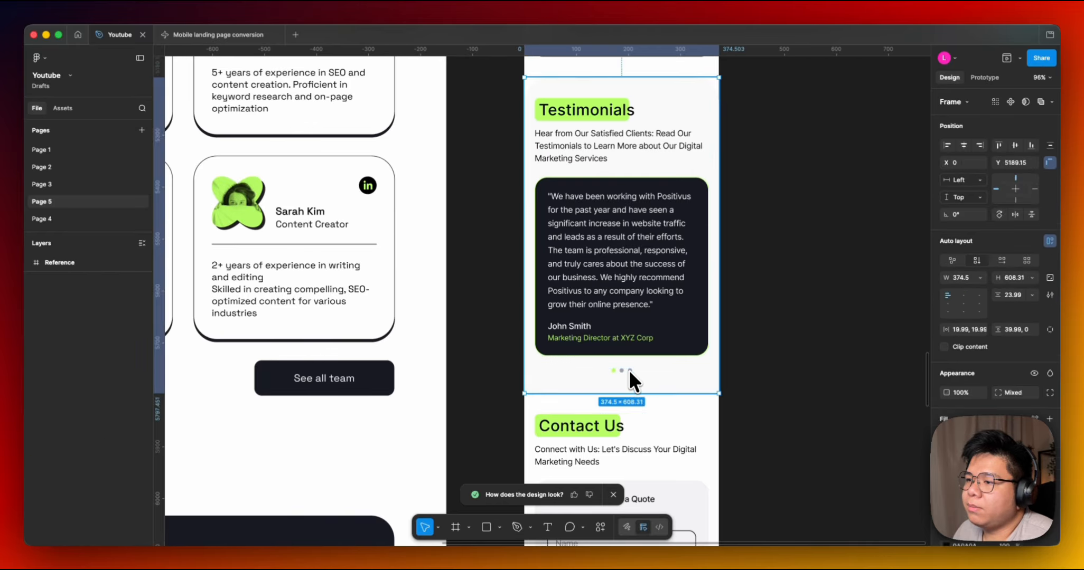
scroll(629, 370, down, 3)
scroll(661, 202, down, 5)
scroll(661, 202, left, 4)
scroll(579, 267, down, 2)
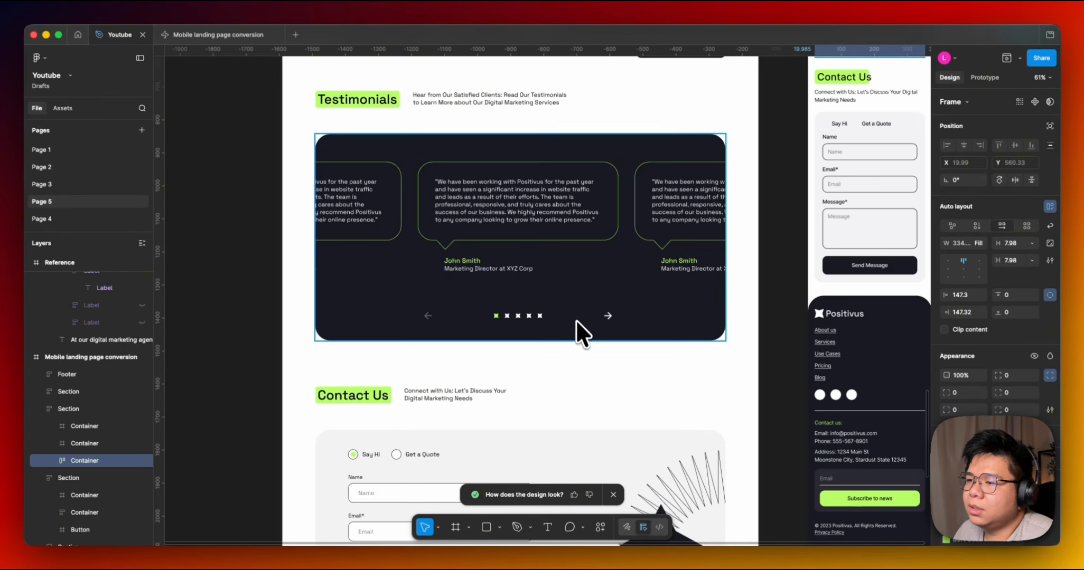
scroll(579, 323, up, 5)
click(629, 309)
scroll(355, 316, down, 4)
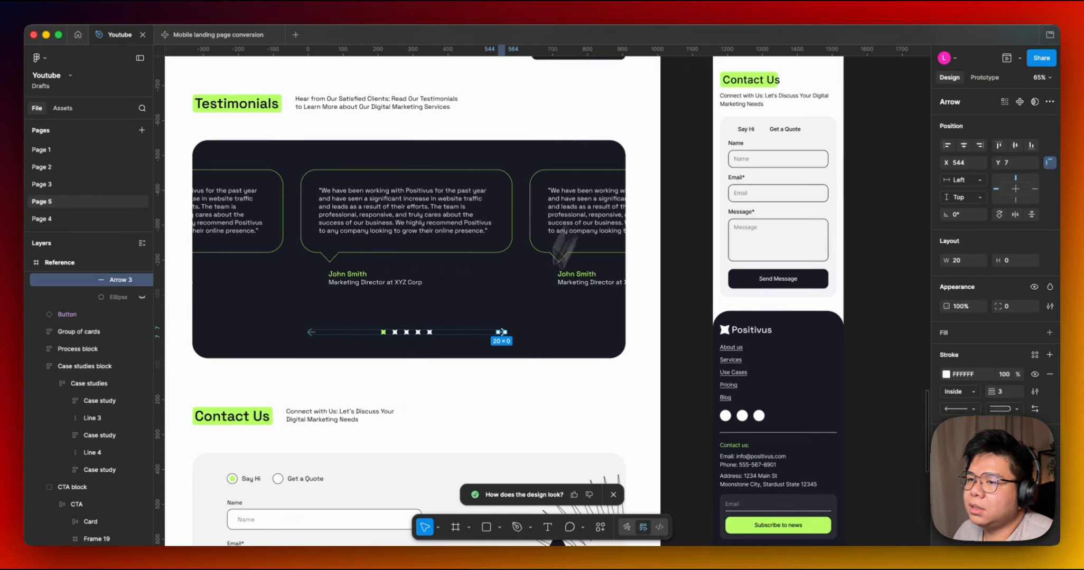
scroll(562, 242, up, 6)
scroll(562, 242, right, 3)
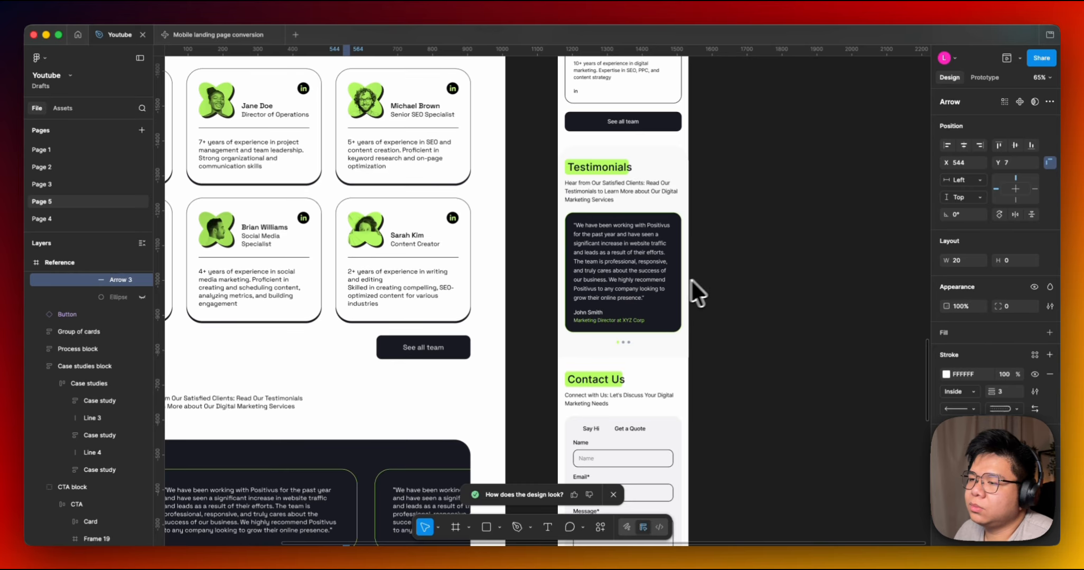
click(711, 274)
Examine the Testimonials and Contact Us sections of both frames side by side.
scroll(711, 274, down, 5)
scroll(711, 274, left, 5)
scroll(626, 218, down, 3)
scroll(626, 217, left, 2)
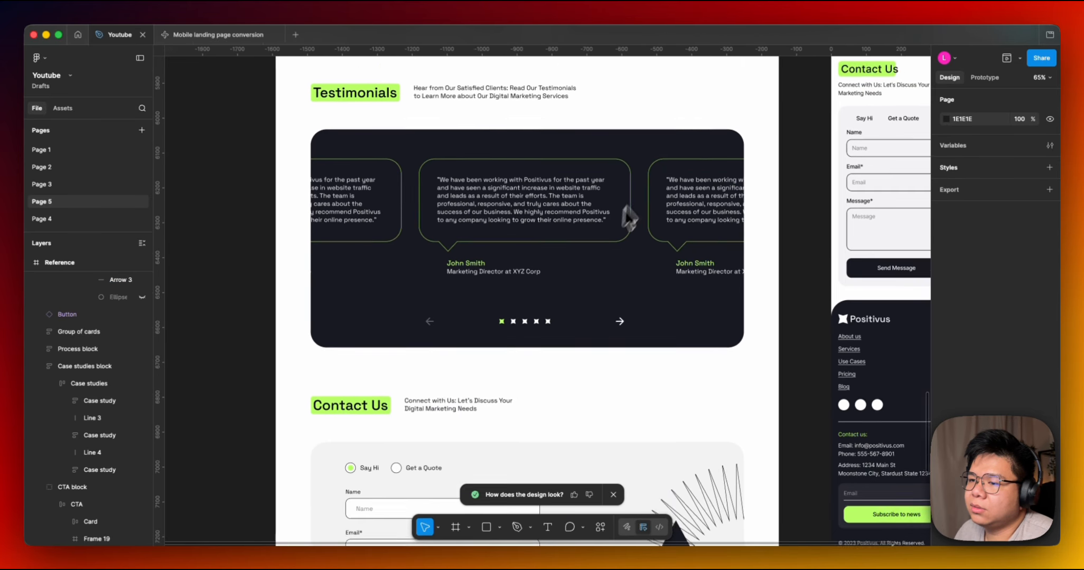
scroll(564, 334, down, 3)
scroll(545, 447, up, 3)
scroll(545, 447, right, 2)
scroll(548, 455, up, 3)
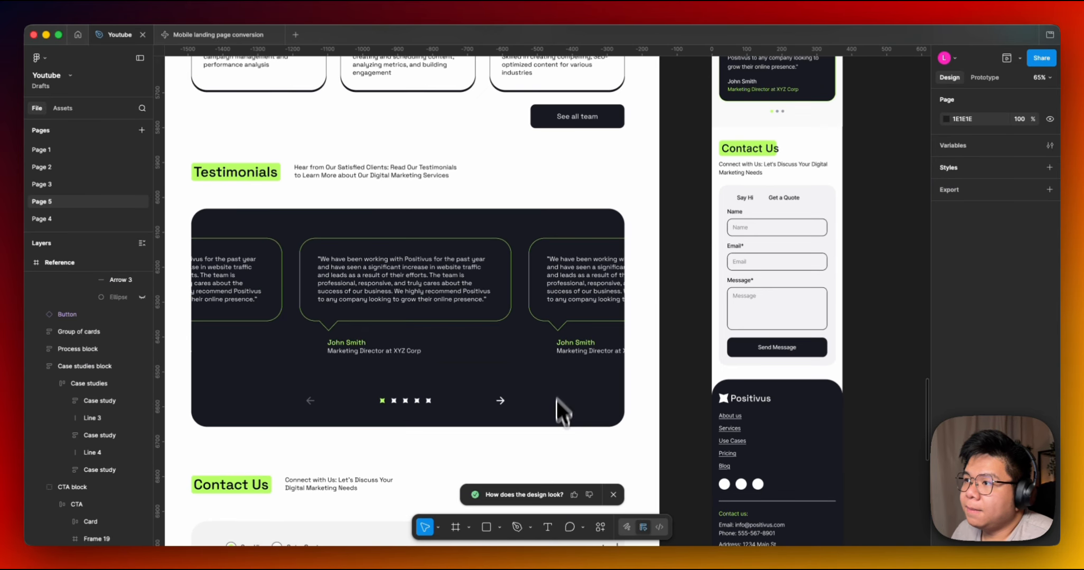
scroll(560, 409, down, 7)
scroll(560, 410, left, 2)
scroll(559, 409, down, 1)
scroll(560, 409, left, 1)
scroll(464, 363, up, 5)
scroll(464, 363, right, 2)
scroll(453, 457, up, 3)
scroll(447, 454, right, 2)
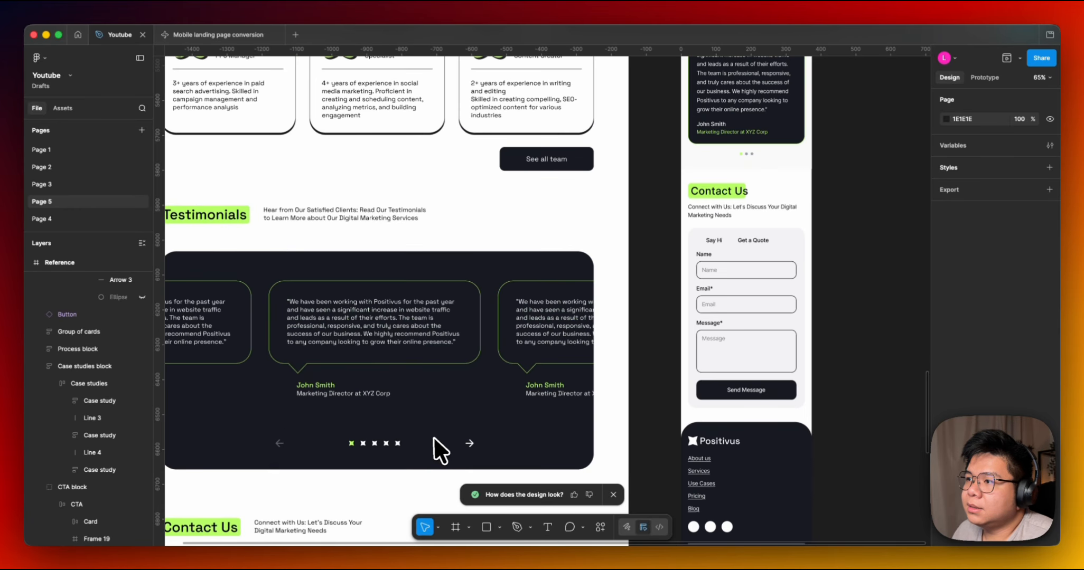
scroll(440, 449, down, 6)
scroll(440, 449, left, 3)
scroll(572, 122, up, 5)
scroll(572, 122, right, 3)
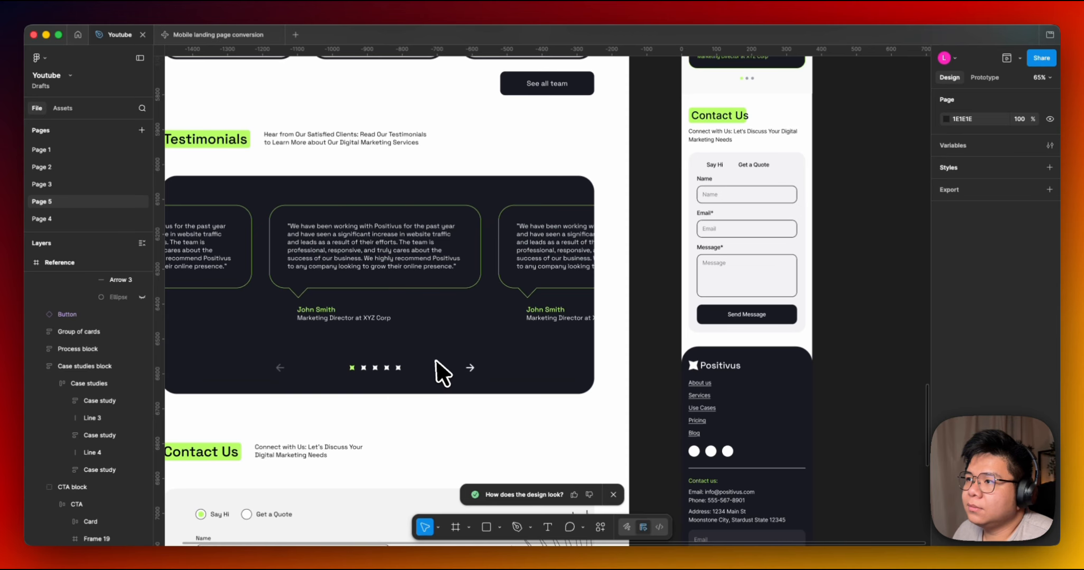
scroll(437, 360, down, 4)
scroll(437, 359, left, 4)
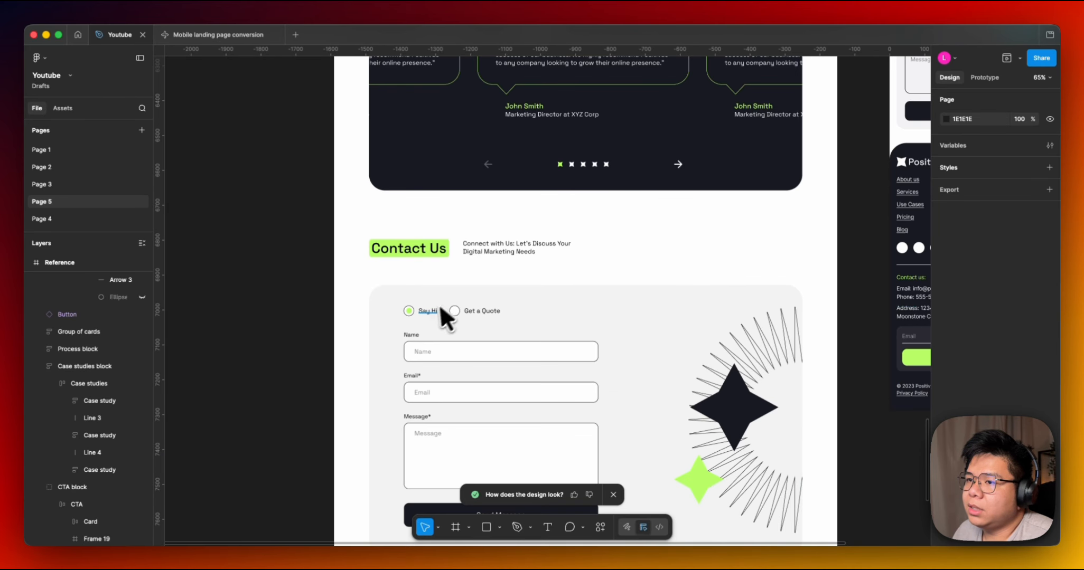
Inspect the Say Hi radio labels in the reference and mobile Contact Us forms.
super+click(427, 310)
drag(645, 193, 422, 384)
super+click(691, 159)
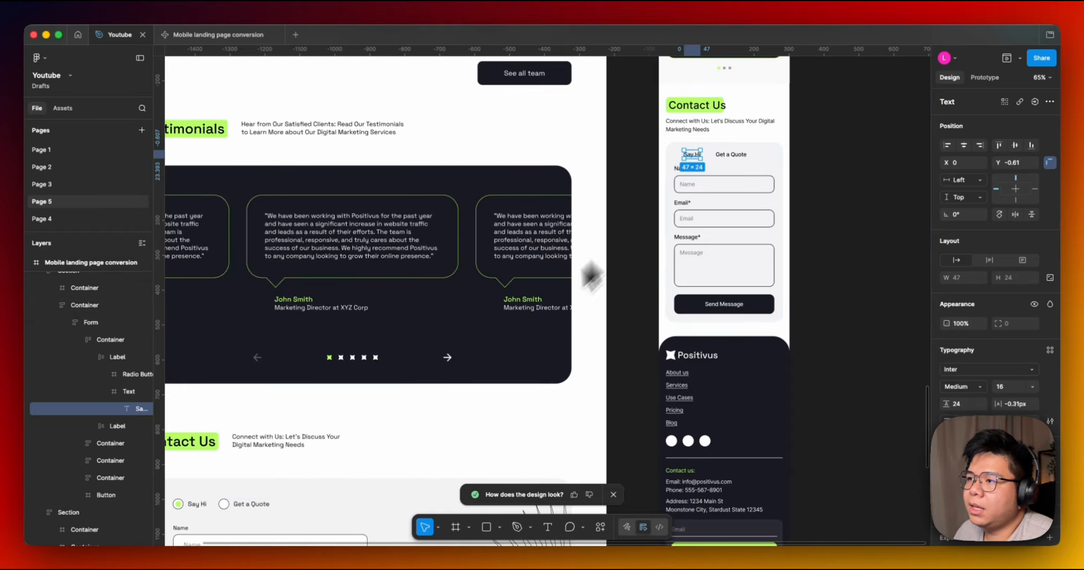
drag(515, 331, 642, 89)
drag(596, 276, 572, 317)
scroll(581, 232, down, 4)
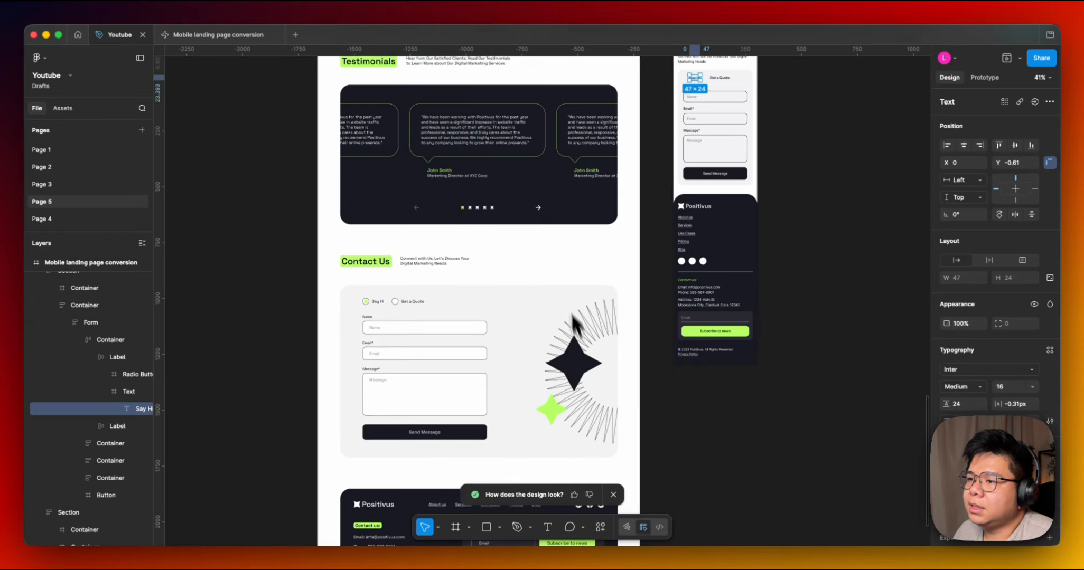
Inspect the illustration inside the reference Contact Us form block.
super+click(573, 338)
drag(664, 248, 603, 321)
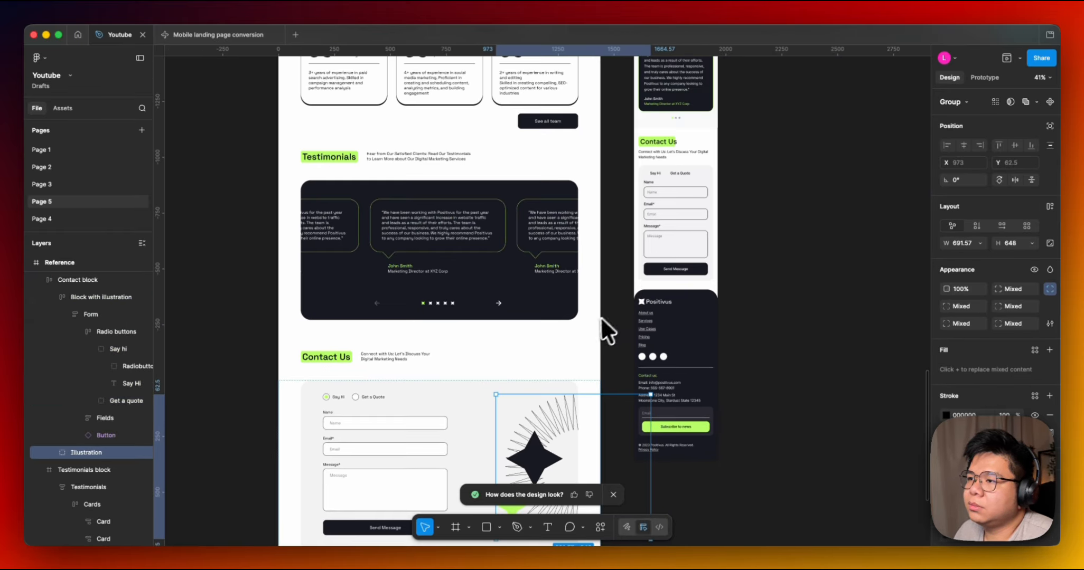
drag(522, 406, 648, 157)
drag(617, 204, 568, 279)
scroll(567, 278, up, 5)
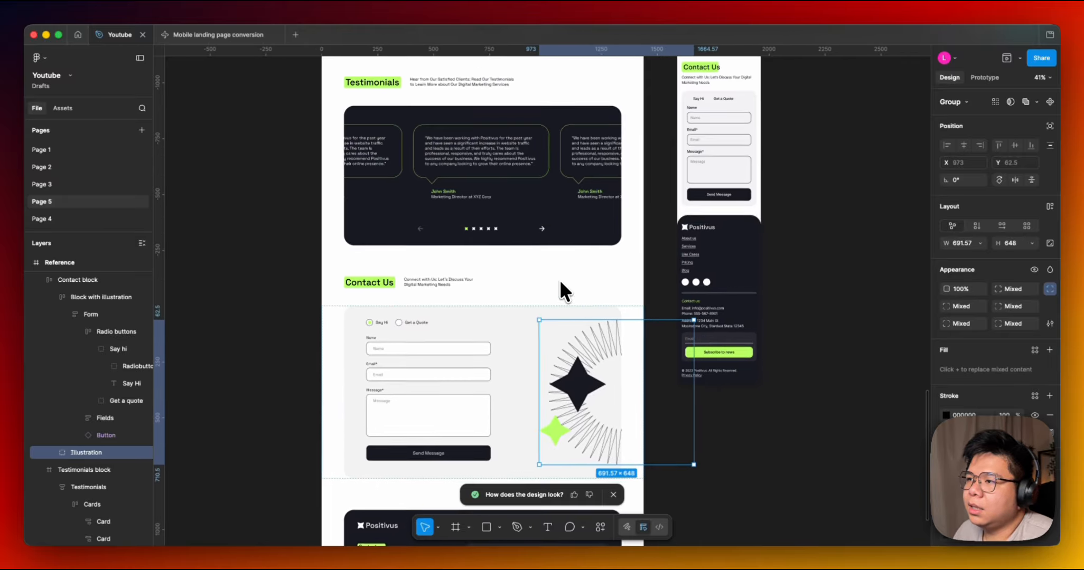
ctrl+scroll(560, 280, up, 5)
scroll(562, 269, down, 10)
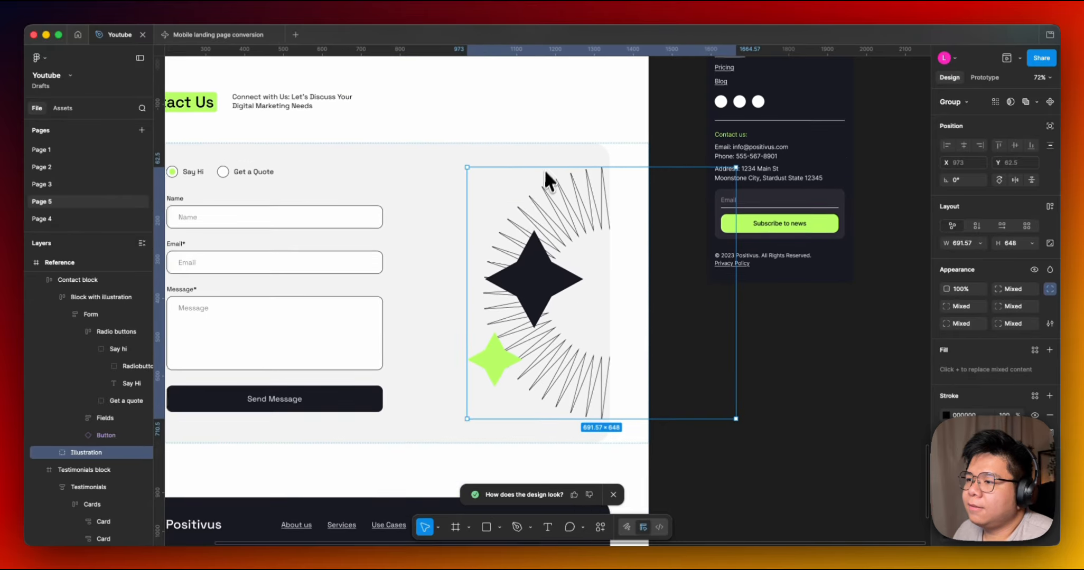
click(489, 307)
Examine the reference footer block below the Contact Us section.
scroll(529, 285, up, 10)
scroll(528, 285, right, 5)
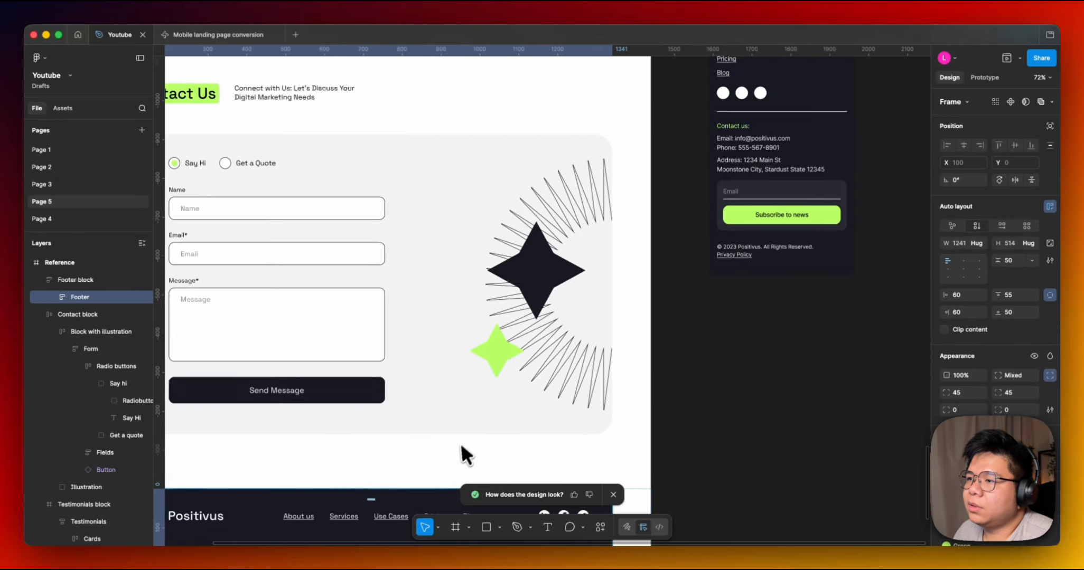
scroll(489, 388, left, 5)
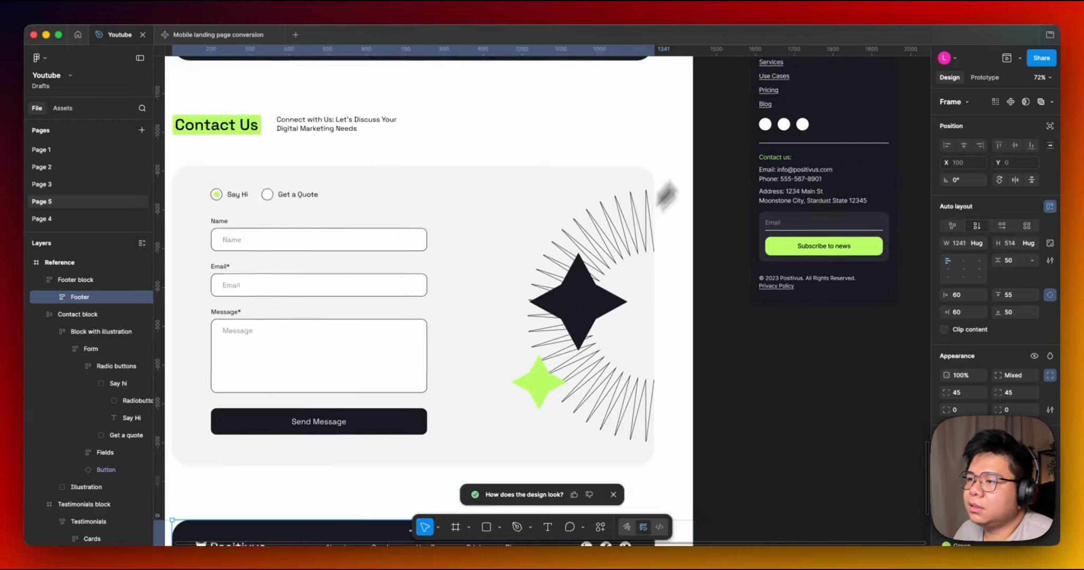
scroll(569, 295, down, 10)
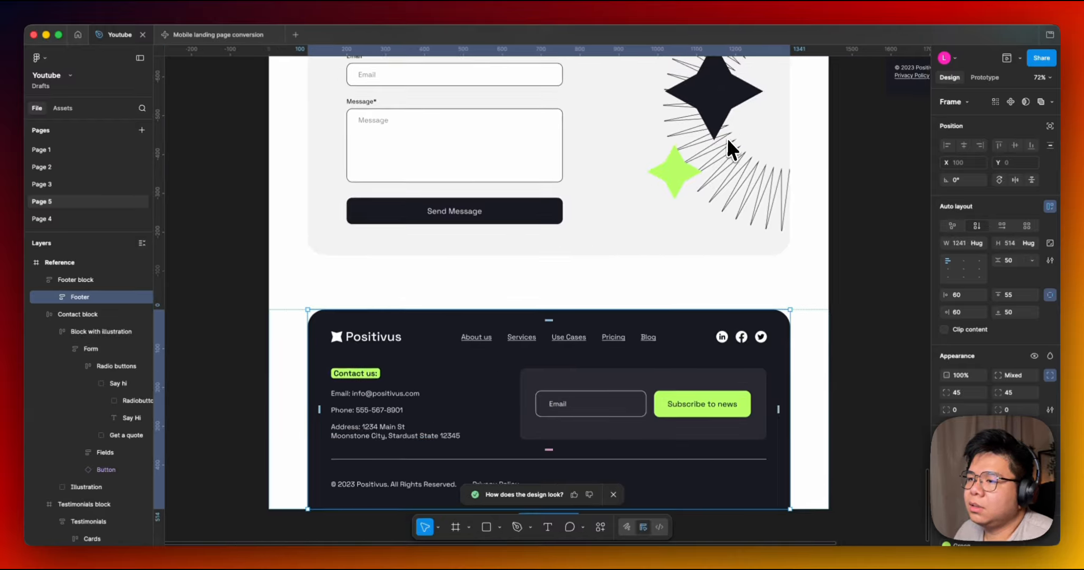
scroll(727, 140, up, 10)
scroll(726, 140, right, 3)
scroll(605, 362, down, 10)
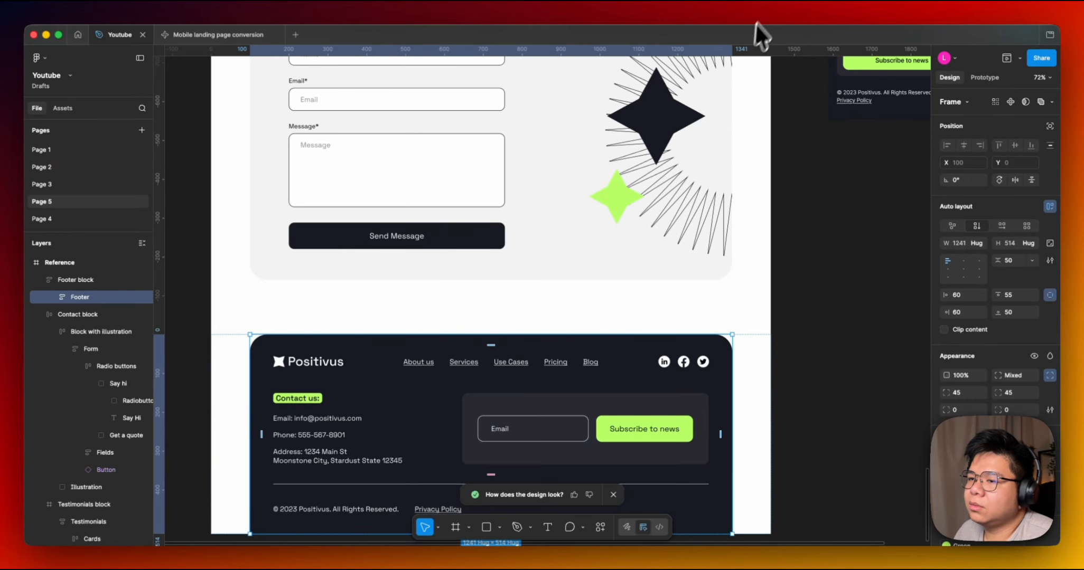
Inspect the reference footer and the social icon buttons inside the mobile conversion's footer.
click(520, 361)
click(520, 360)
scroll(675, 282, up, 8)
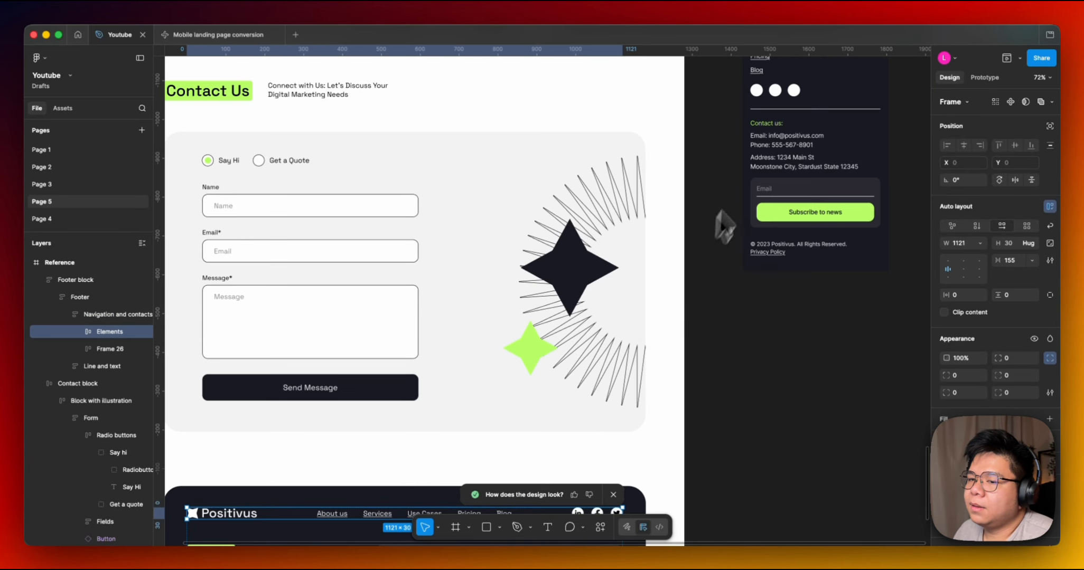
scroll(675, 282, right, 5)
click(714, 176)
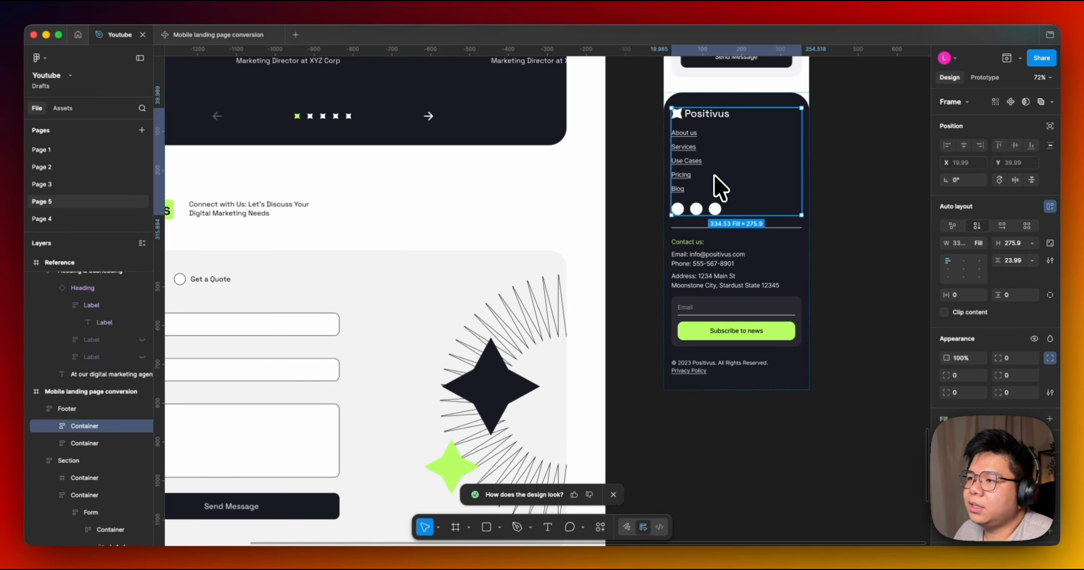
click(699, 203)
scroll(682, 84, down, 5)
scroll(683, 85, left, 3)
scroll(634, 296, up, 6)
scroll(634, 296, right, 3)
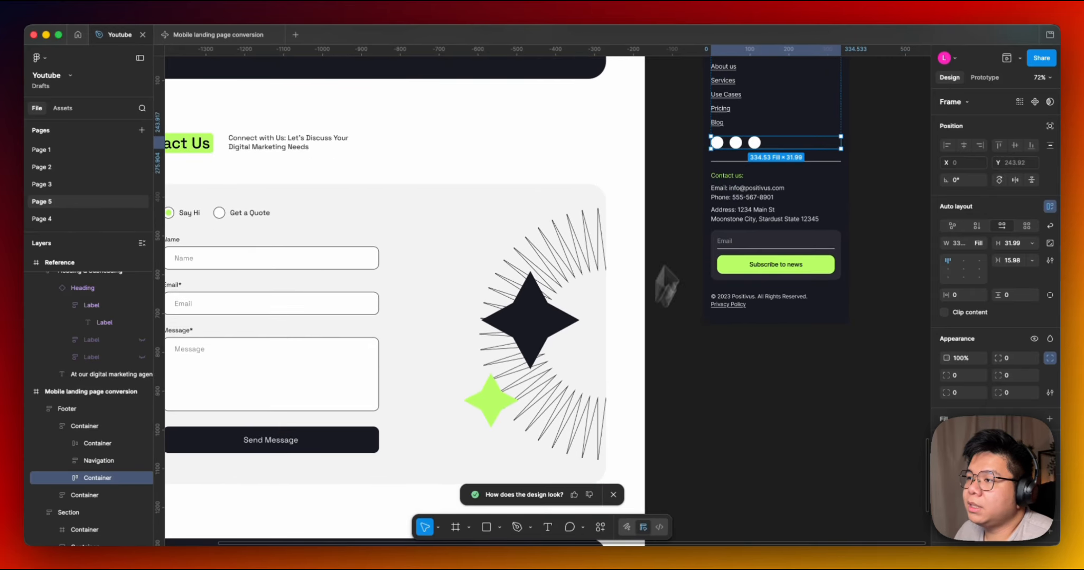
scroll(704, 273, up, 5)
click(703, 263)
scroll(703, 262, down, 6)
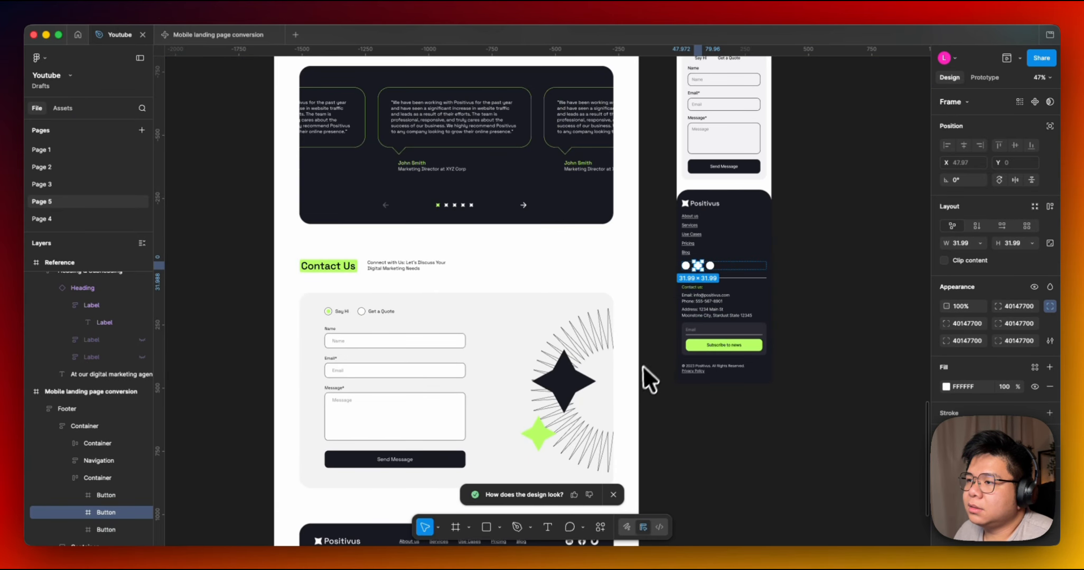
Examine the reference footer's navigation, contact details and subscribe form up close.
drag(638, 380, 740, 158)
scroll(748, 216, up, 2)
drag(740, 217, 681, 385)
scroll(743, 189, down, 4)
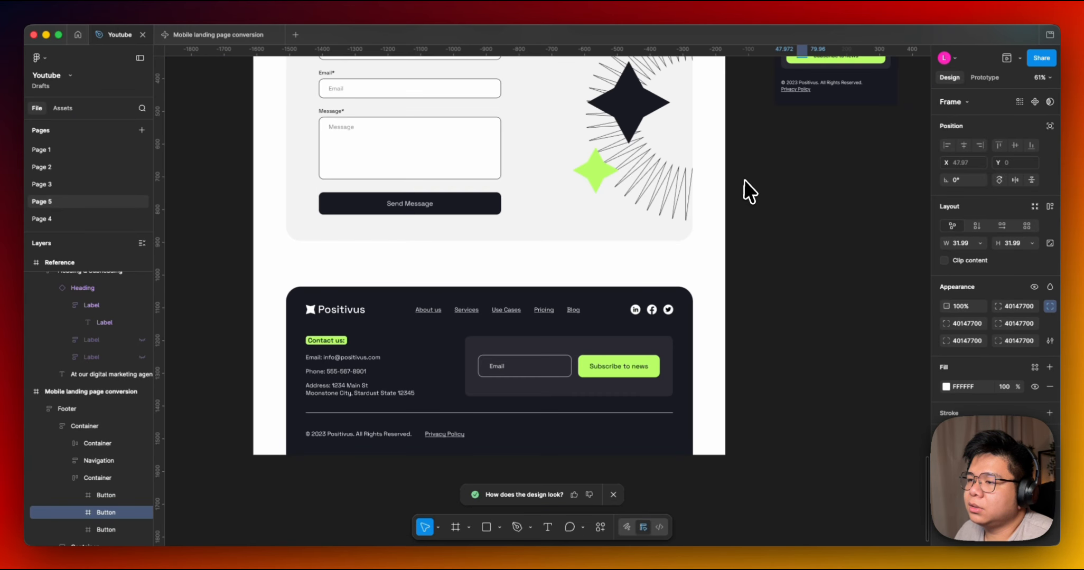
scroll(726, 193, up, 4)
scroll(704, 254, down, 4)
scroll(636, 308, up, 5)
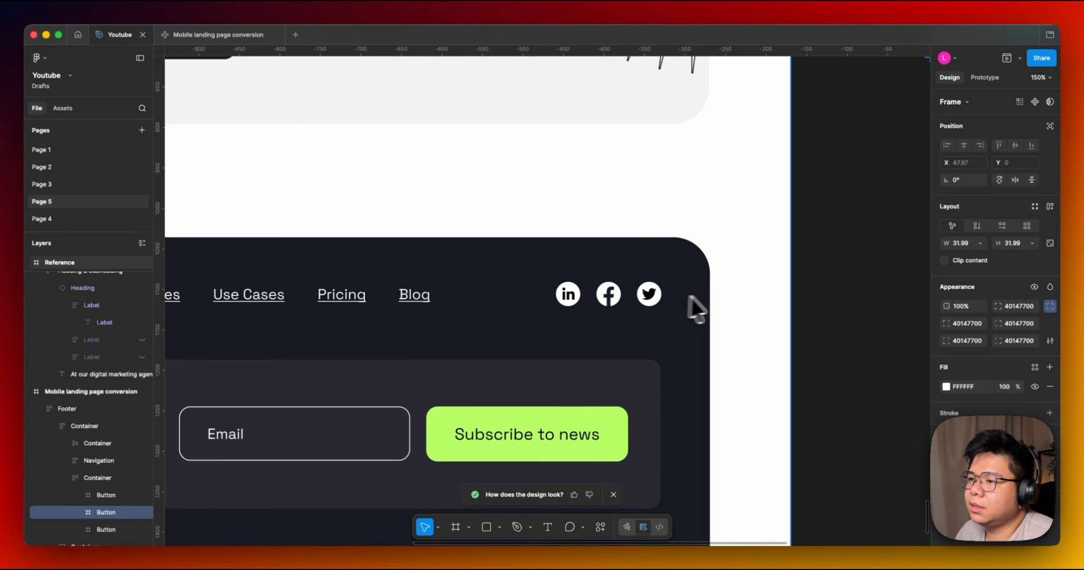
scroll(694, 308, down, 5)
scroll(750, 271, up, 4)
scroll(716, 242, down, 4)
scroll(716, 241, left, 2)
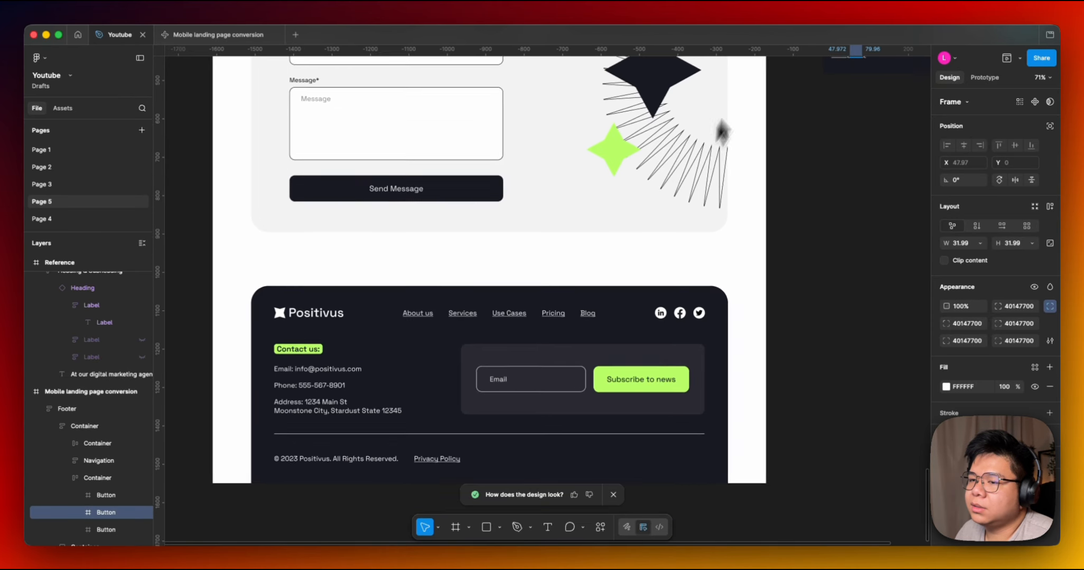
scroll(641, 229, up, 4)
scroll(527, 462, down, 5)
scroll(527, 461, left, 1)
scroll(611, 281, down, 2)
scroll(611, 281, left, 1)
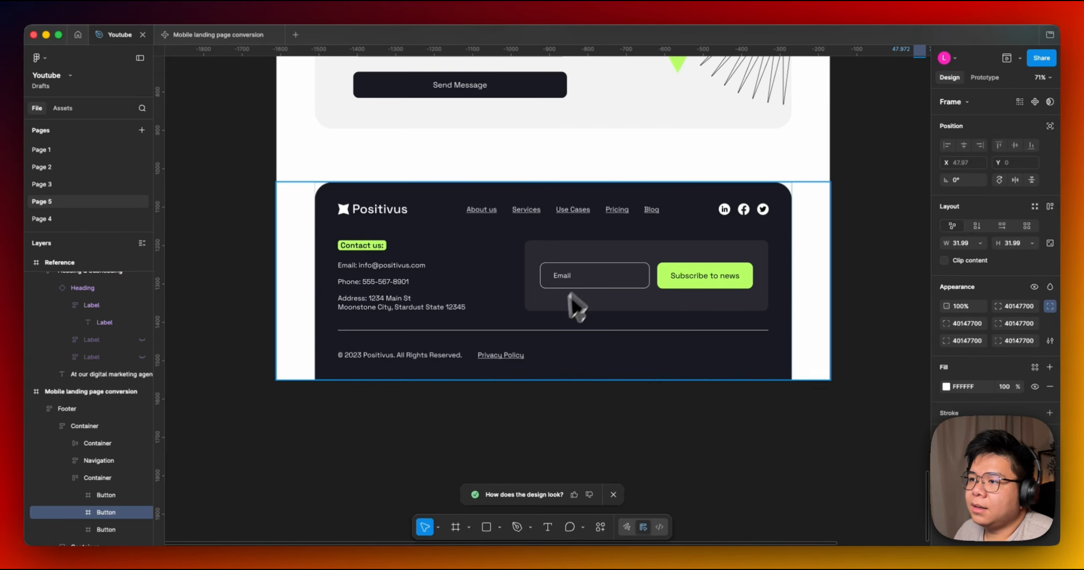
double_click(575, 286)
double_click(575, 286)
scroll(575, 286, down, 5)
scroll(782, 184, up, 15)
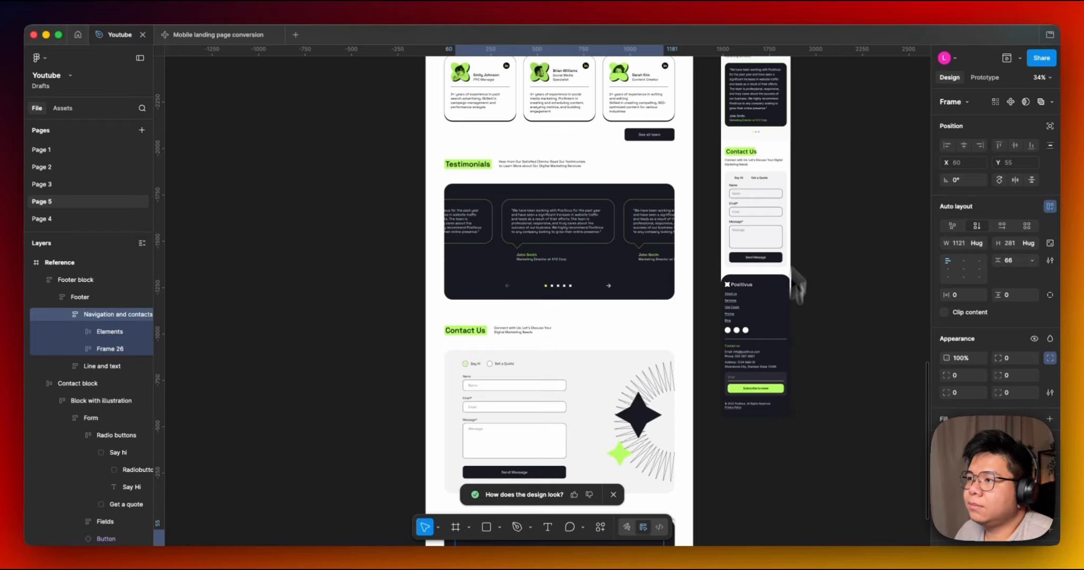
Compare the hero and Services sections of the reference and mobile conversion frames.
scroll(762, 299, right, 3)
scroll(736, 206, up, 8)
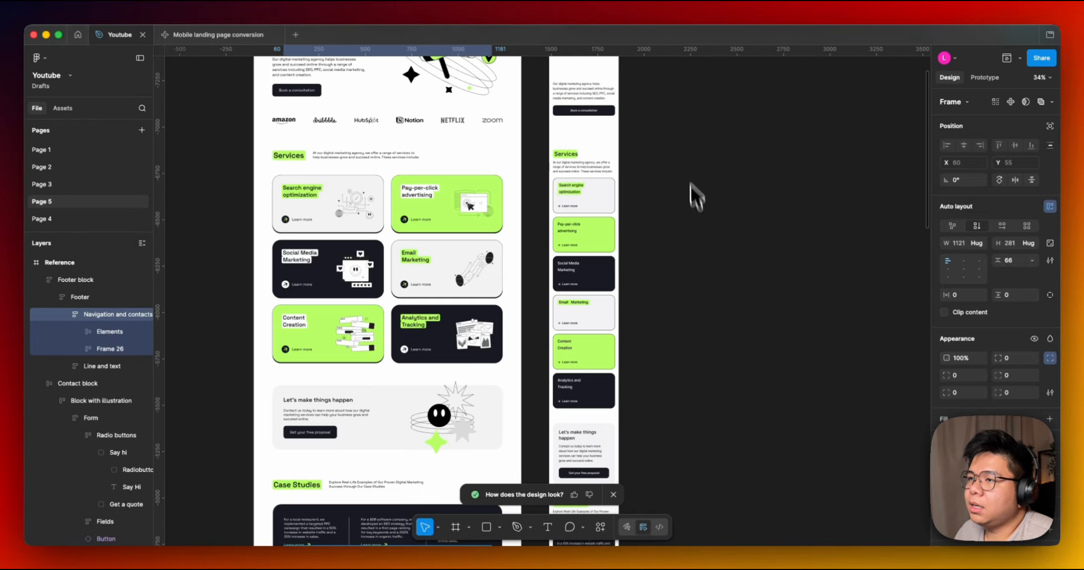
scroll(624, 242, up, 3)
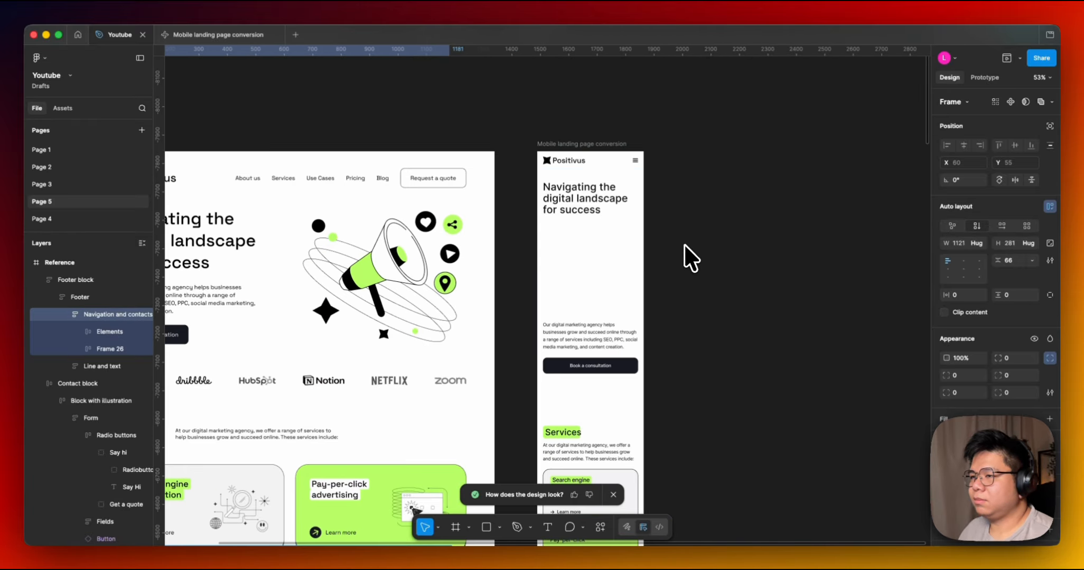
scroll(687, 237, down, 3)
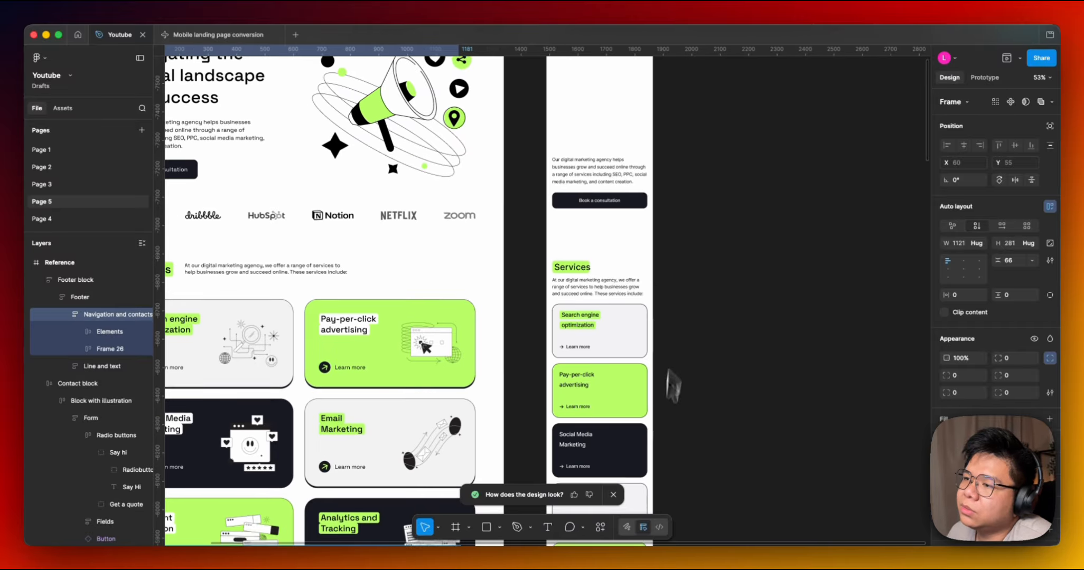
scroll(676, 288, up, 4)
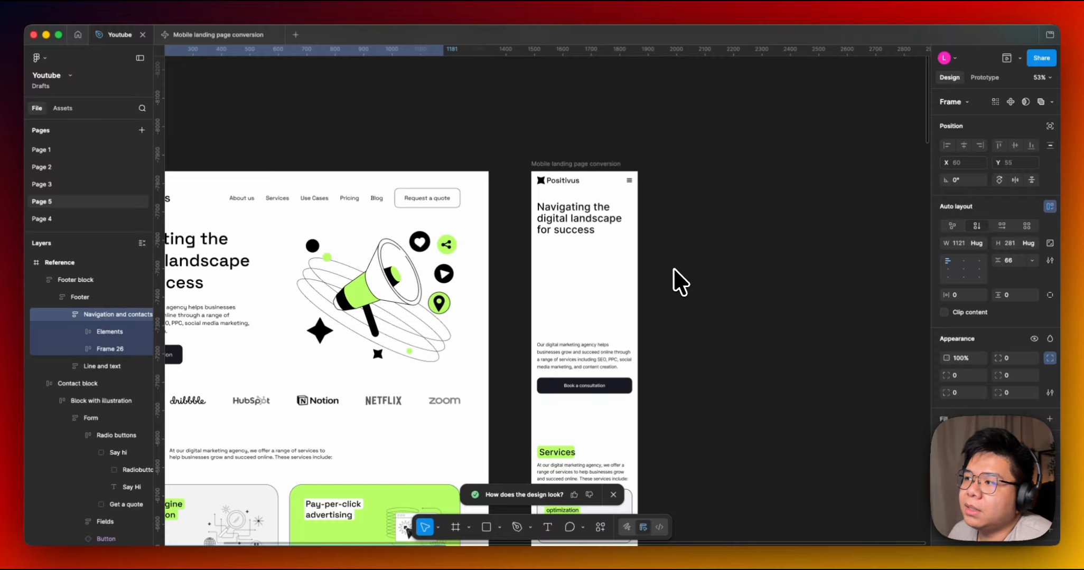
click(680, 283)
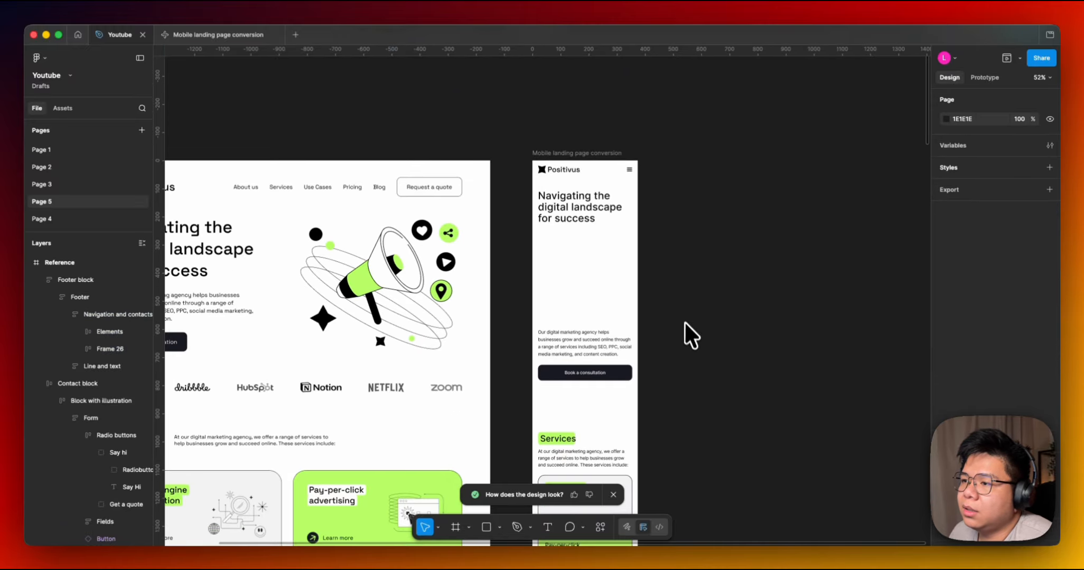
scroll(681, 275, down, 3)
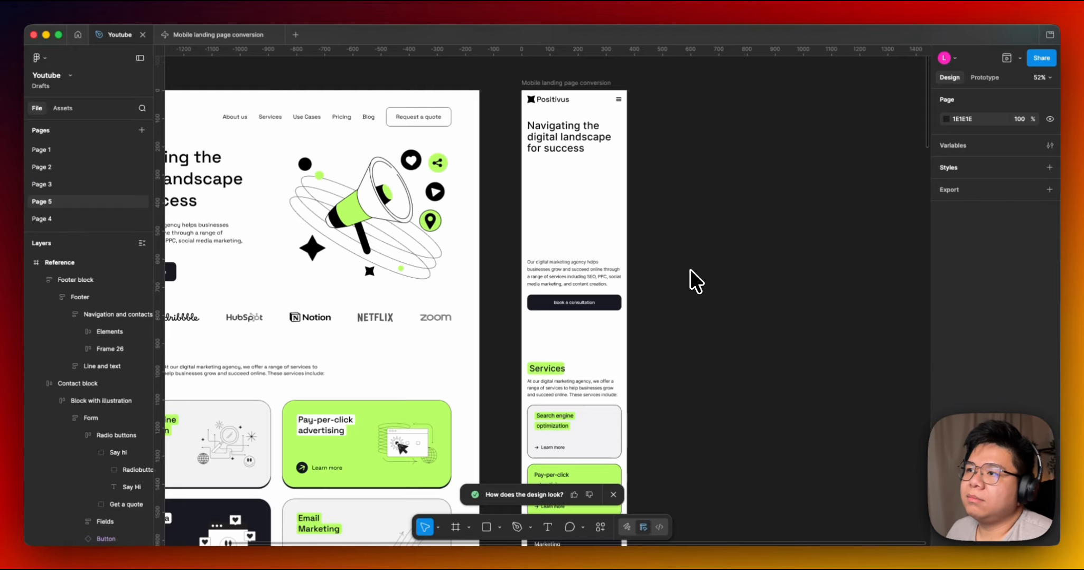
scroll(706, 242, left, 5)
scroll(730, 303, up, 2)
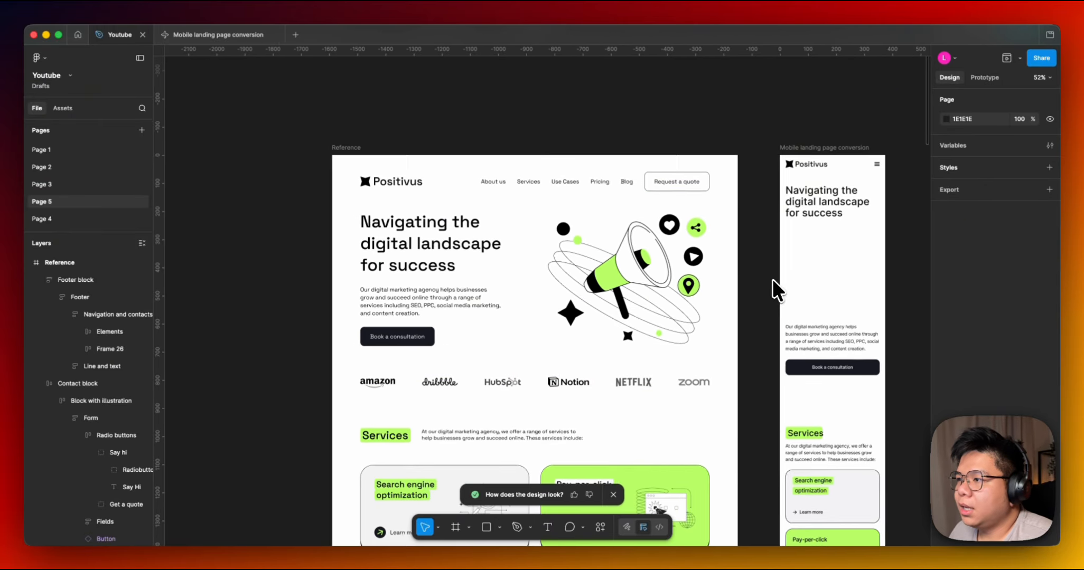
scroll(740, 254, right, 3)
scroll(702, 248, down, 2)
scroll(644, 359, right, 2)
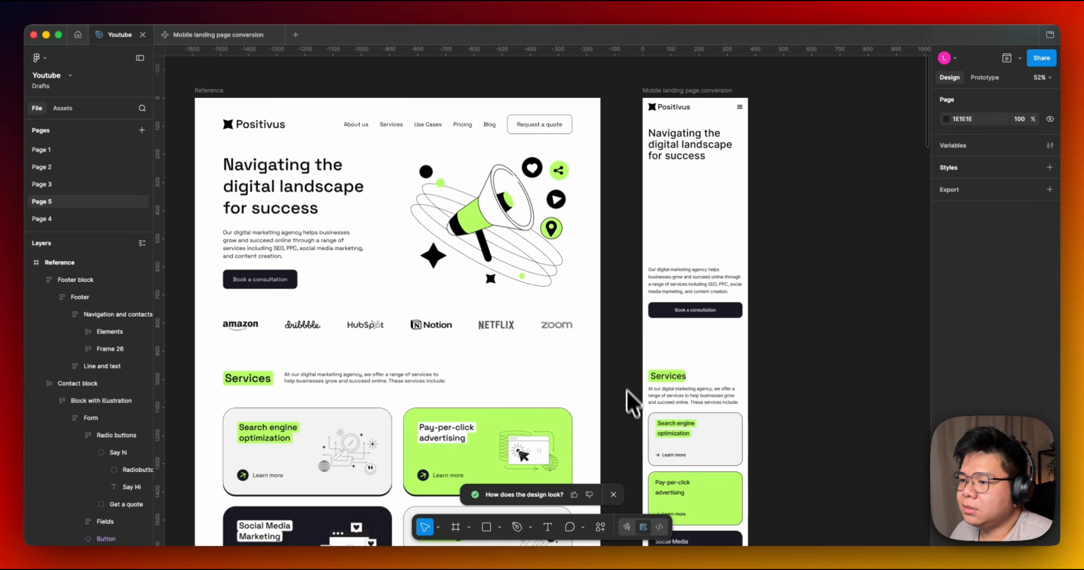
click(614, 495)
scroll(665, 464, down, 10)
scroll(665, 465, right, 3)
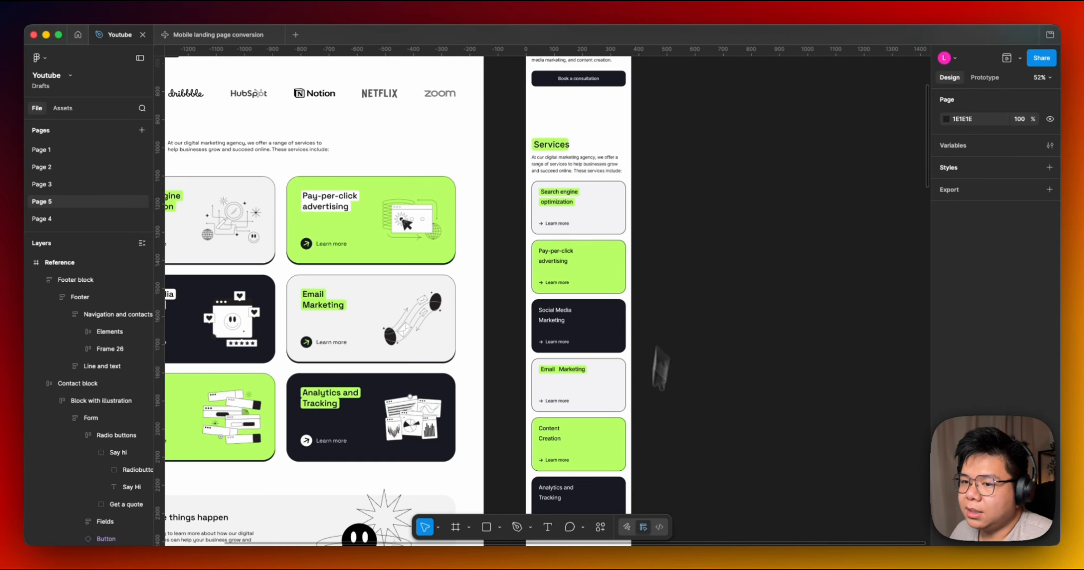
scroll(647, 401, down, 5)
scroll(667, 267, up, 9)
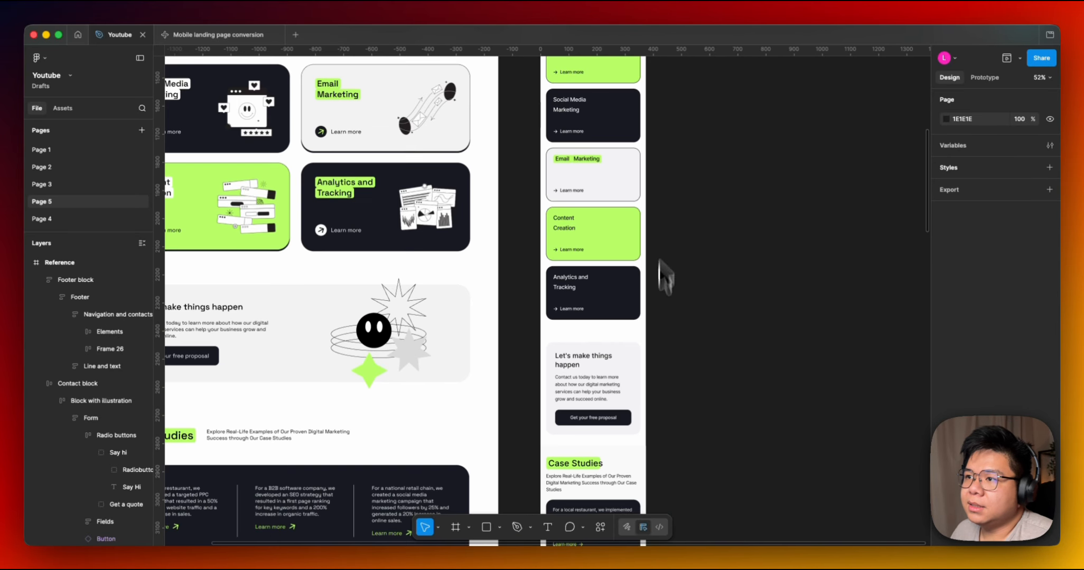
scroll(622, 406, right, 1)
scroll(622, 406, up, 10)
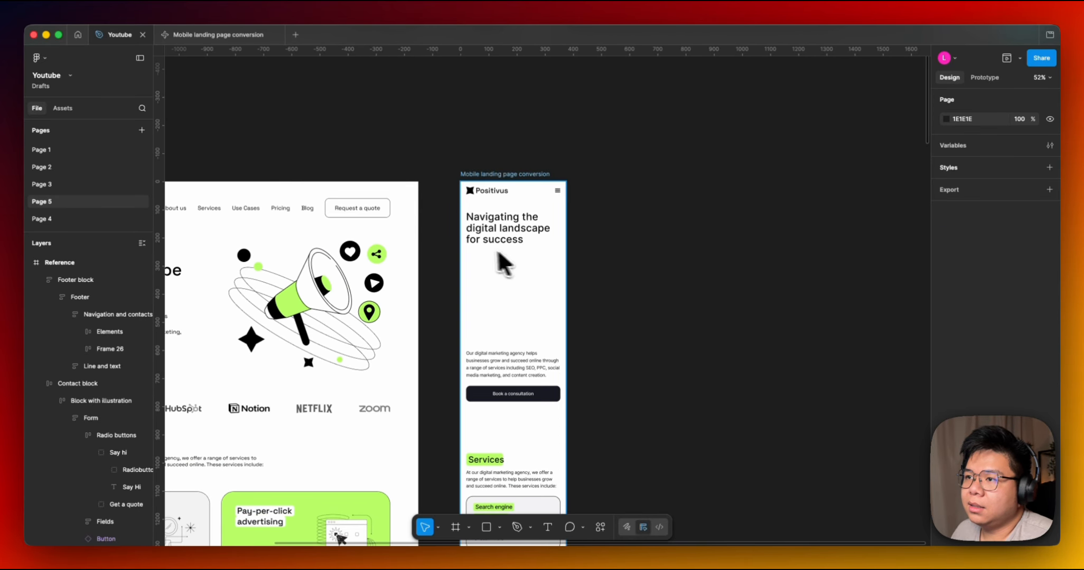
Compare the hero sections of the Reference, Figma Make and Me iPhone frames side by side.
scroll(474, 247, up, 3)
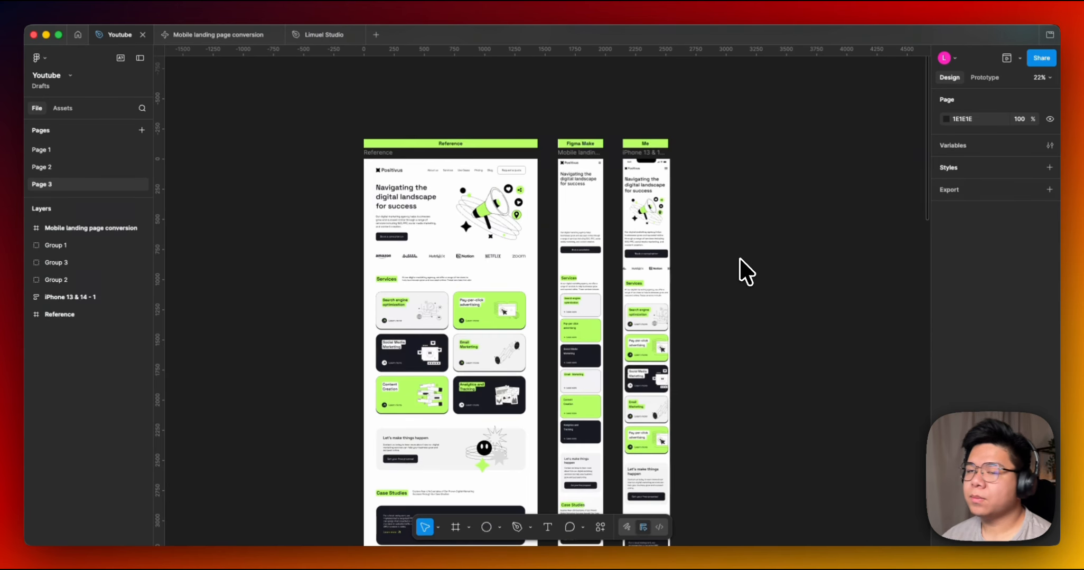
scroll(736, 247, up, 1)
scroll(629, 188, up, 6)
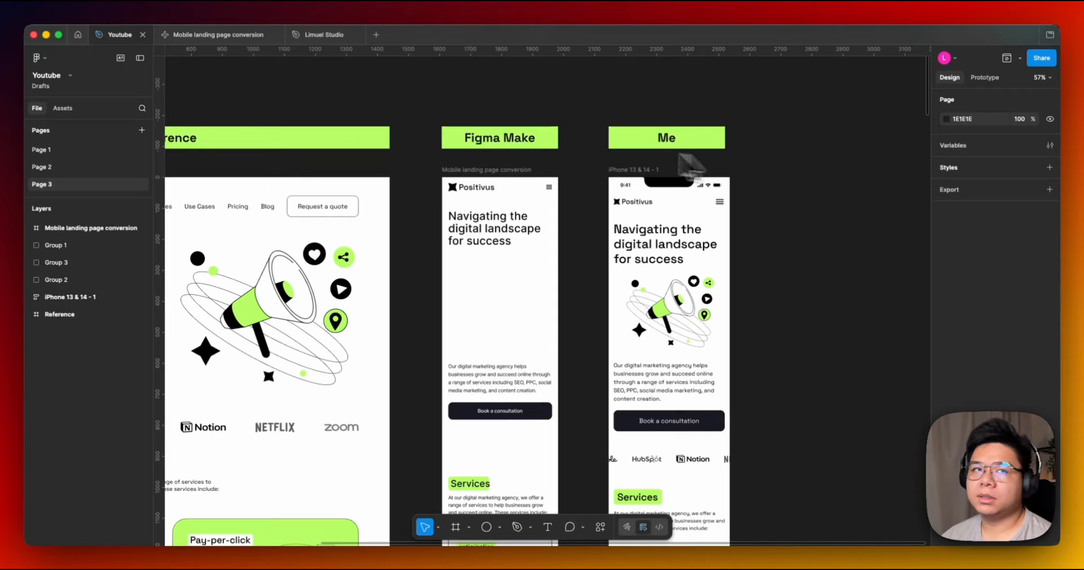
scroll(742, 146, left, 5)
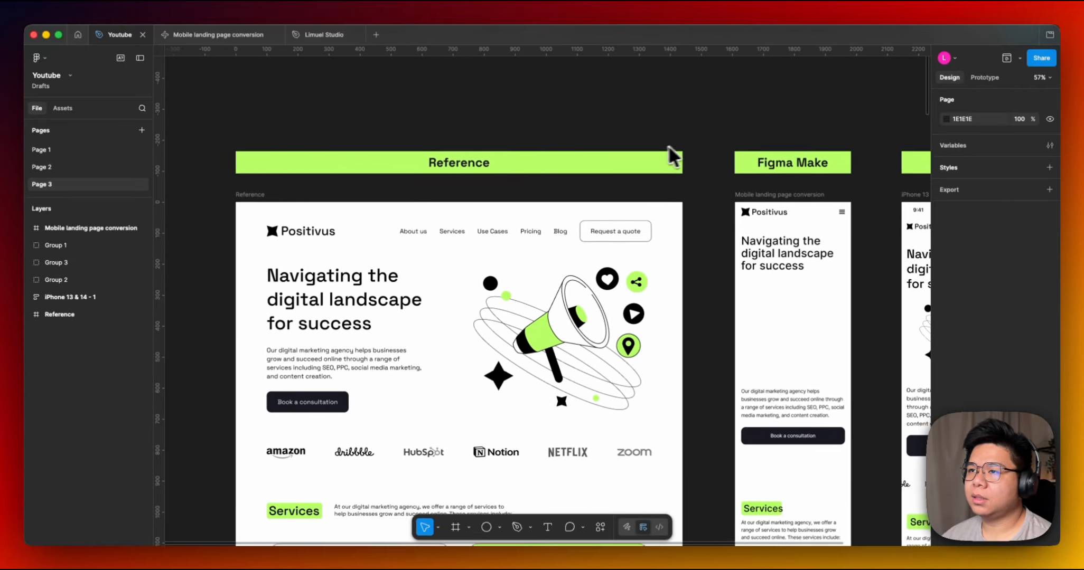
scroll(681, 142, right, 2)
scroll(669, 142, right, 6)
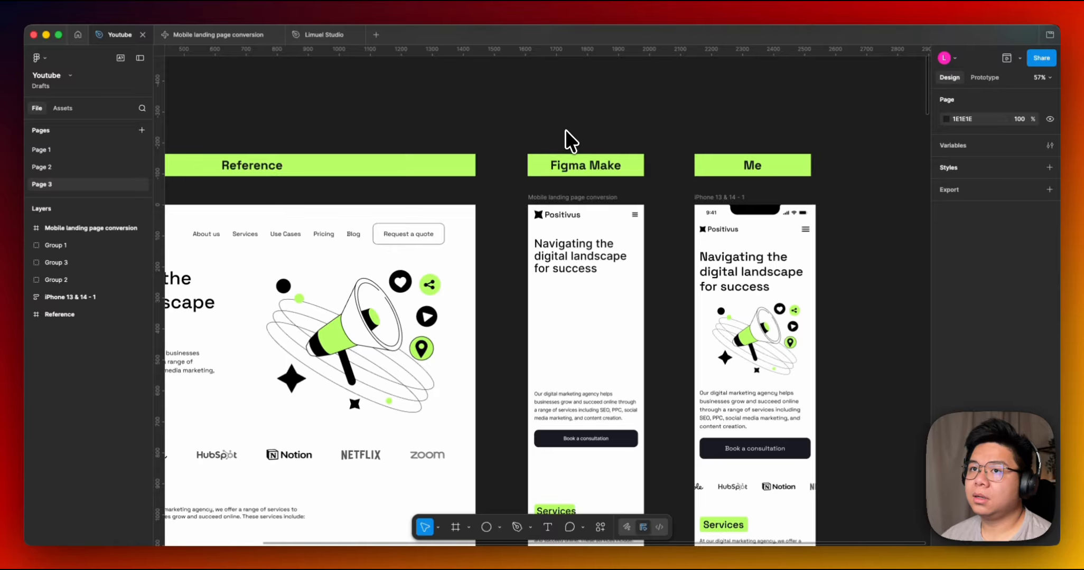
scroll(565, 130, left, 1)
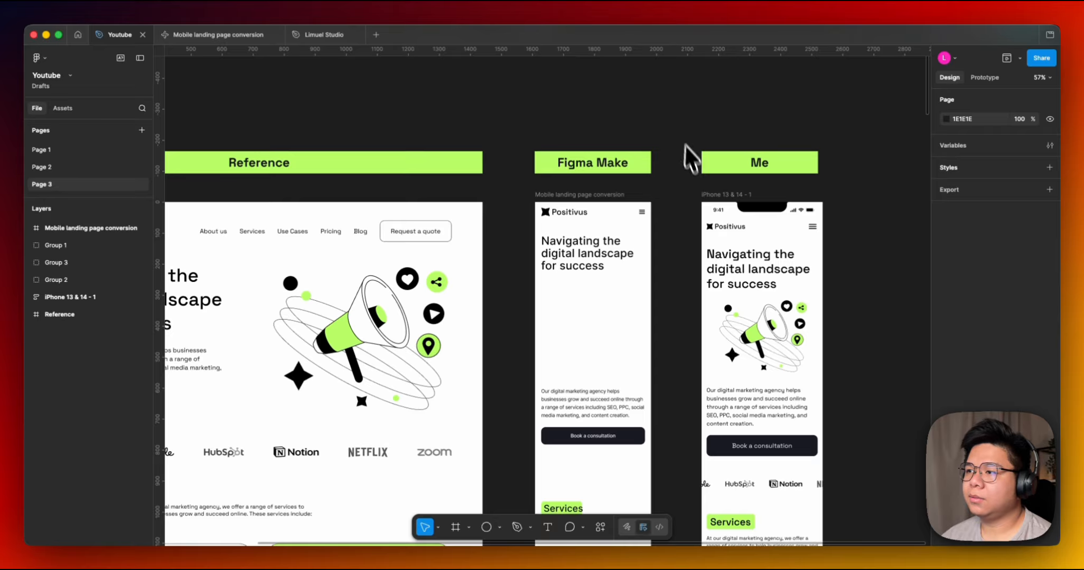
scroll(651, 280, right, 2)
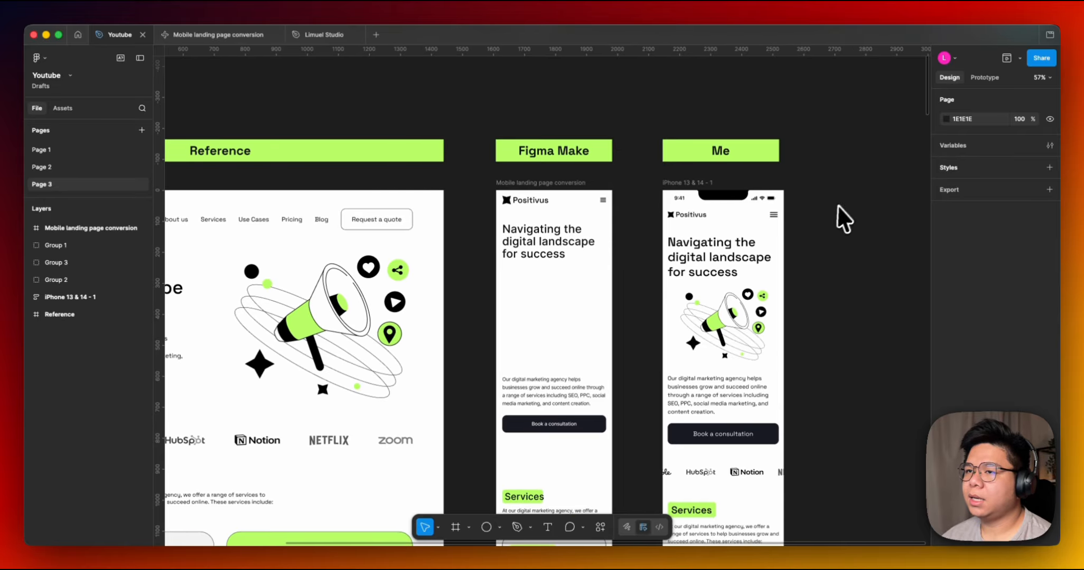
scroll(739, 174, left, 8)
scroll(658, 127, down, 2)
scroll(657, 127, left, 2)
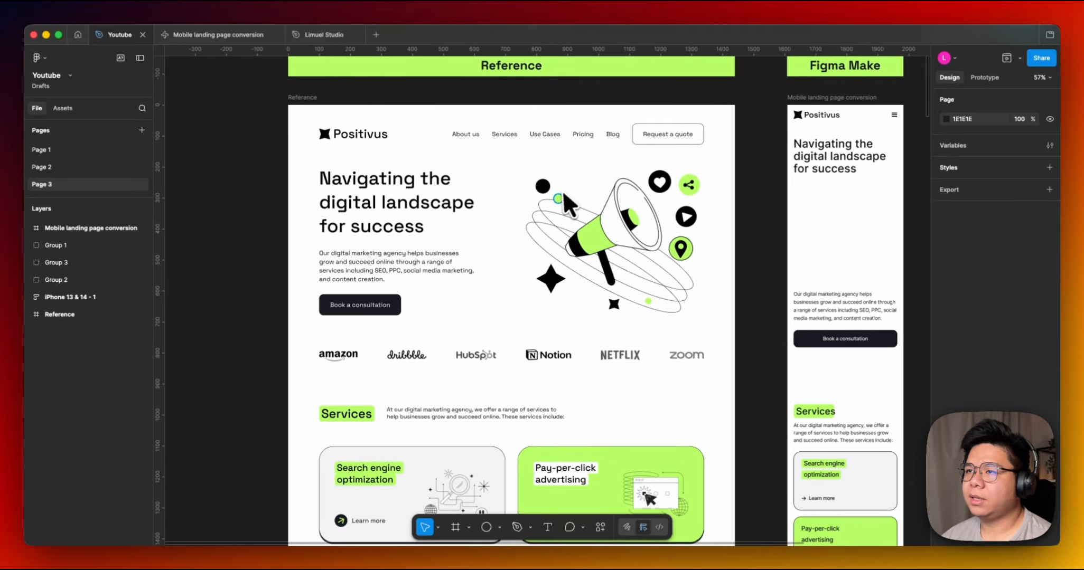
scroll(730, 153, right, 6)
scroll(571, 317, down, 4)
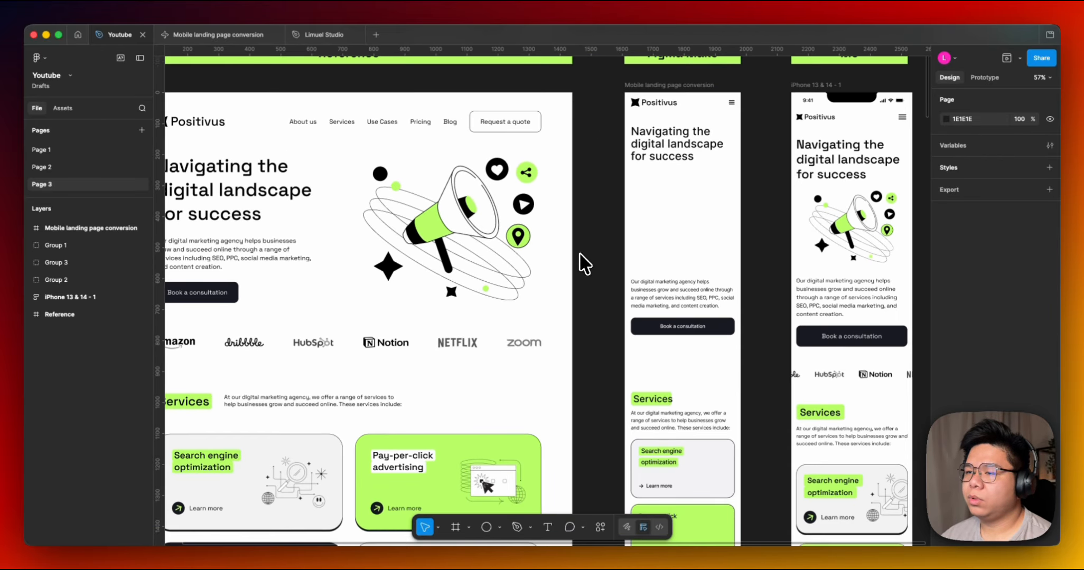
scroll(573, 298, down, 5)
scroll(569, 240, up, 7)
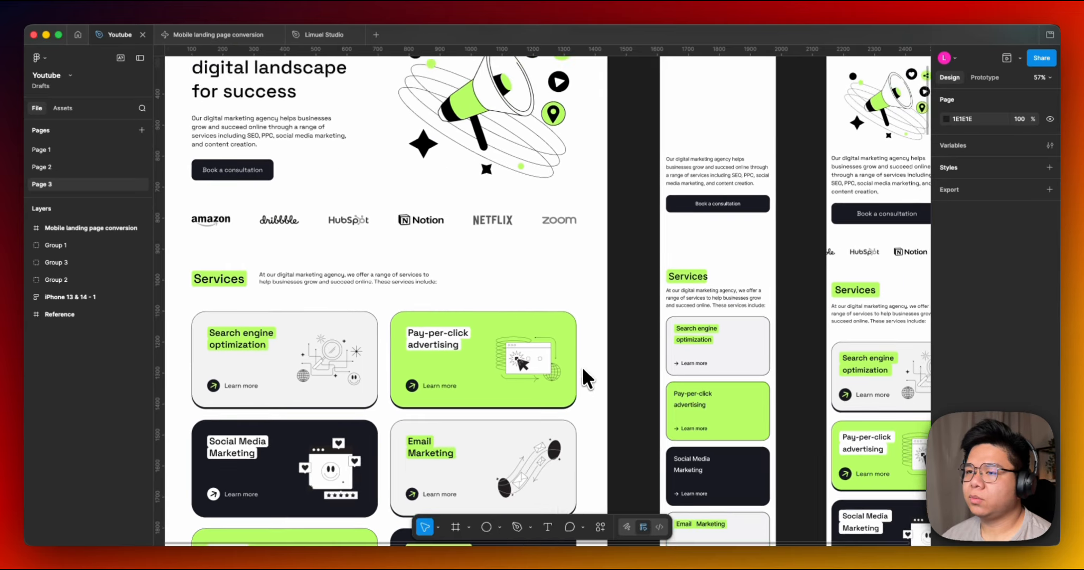
scroll(586, 272, up, 2)
scroll(594, 274, right, 1)
scroll(585, 264, up, 2)
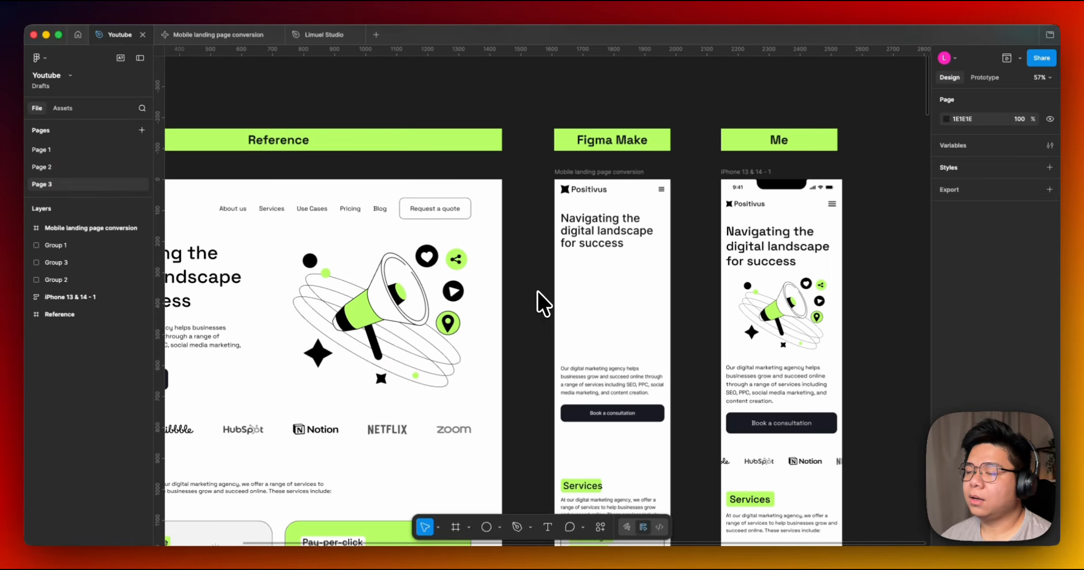
scroll(602, 296, right, 5)
scroll(602, 295, up, 2)
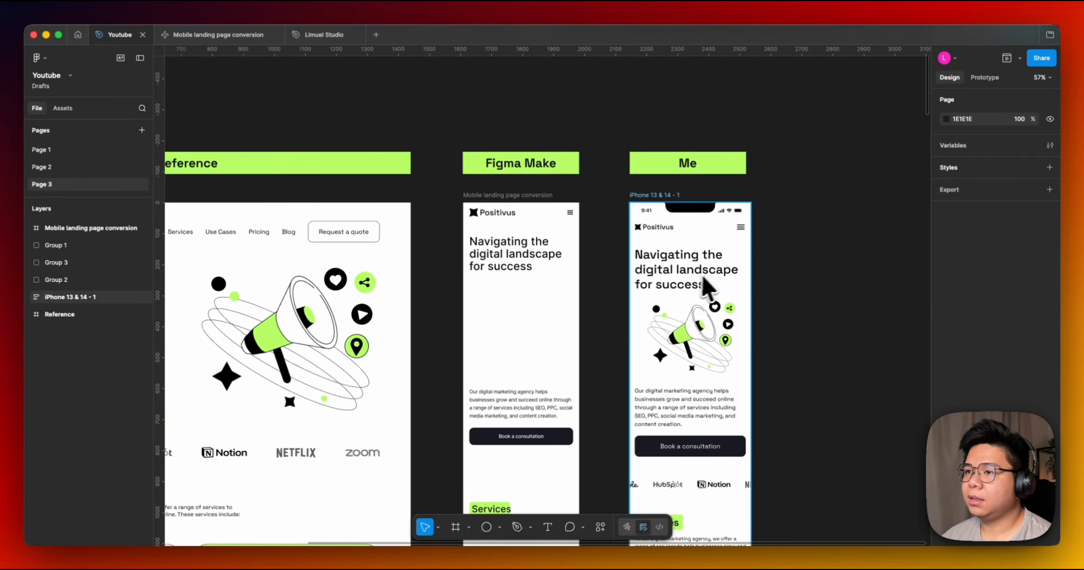
scroll(783, 280, up, 3)
scroll(778, 272, down, 3)
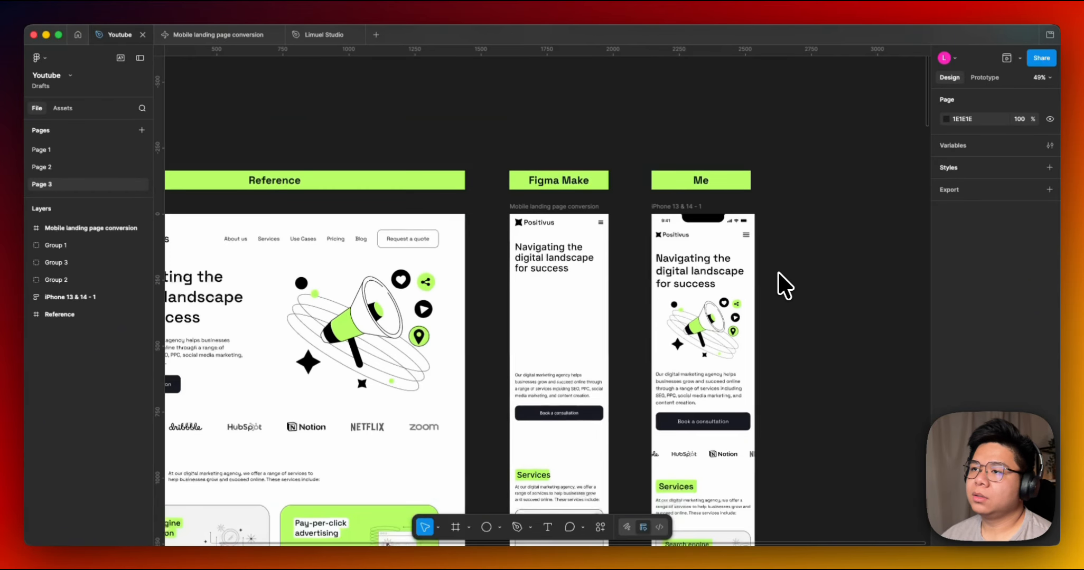
scroll(778, 272, up, 3)
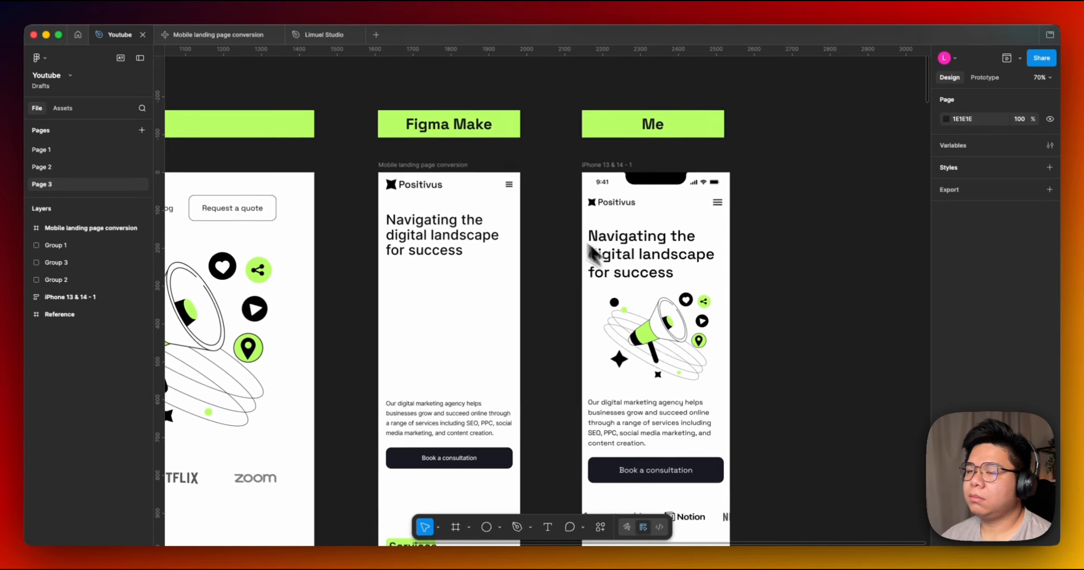
scroll(550, 240, up, 1)
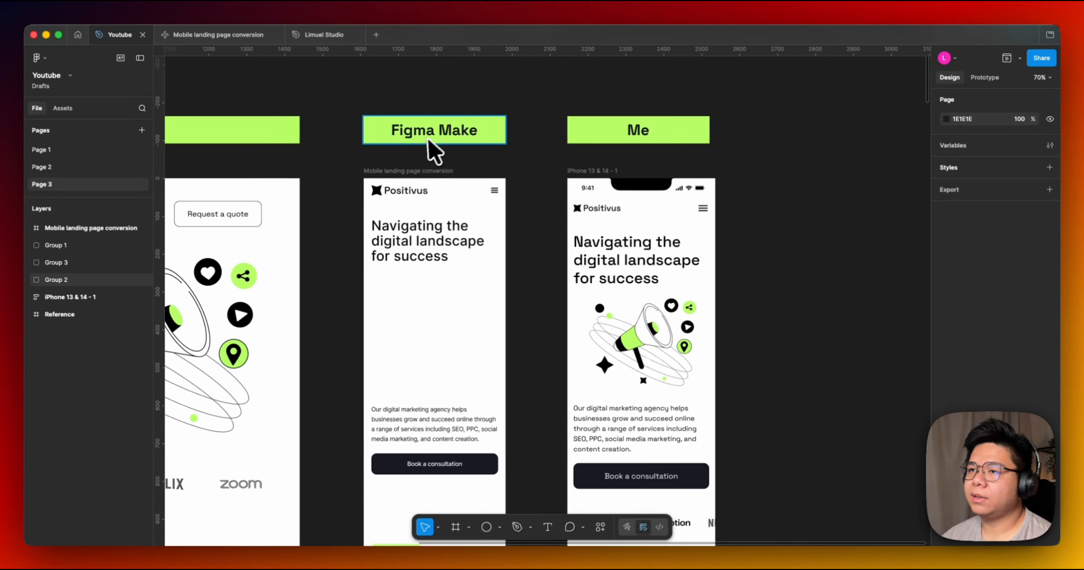
scroll(666, 170, right, 1)
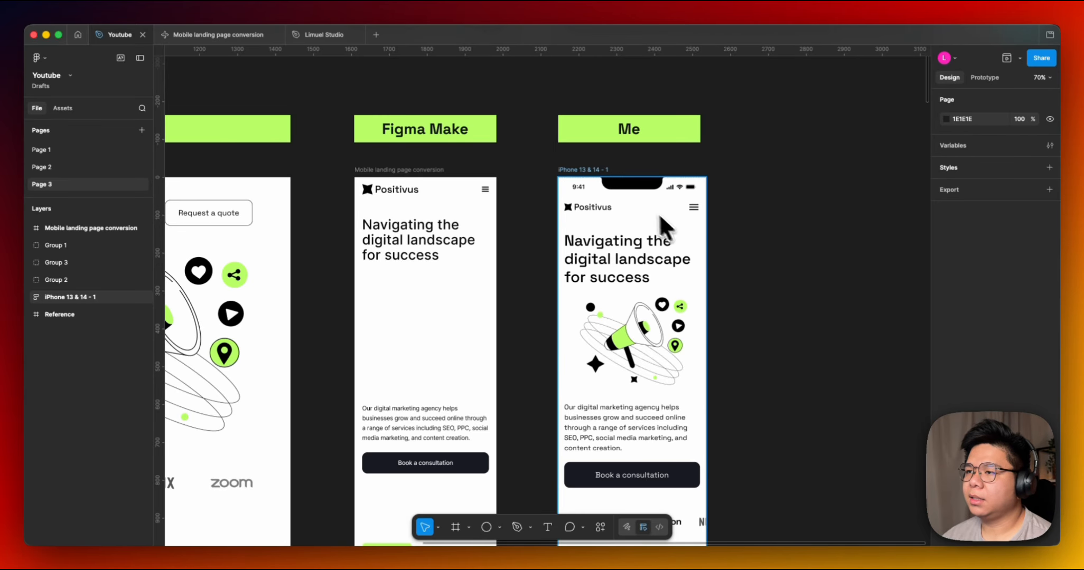
Scroll through the hero and Services sections, comparing the Figma Make conversion with the Me iPhone frame.
scroll(728, 317, down, 3)
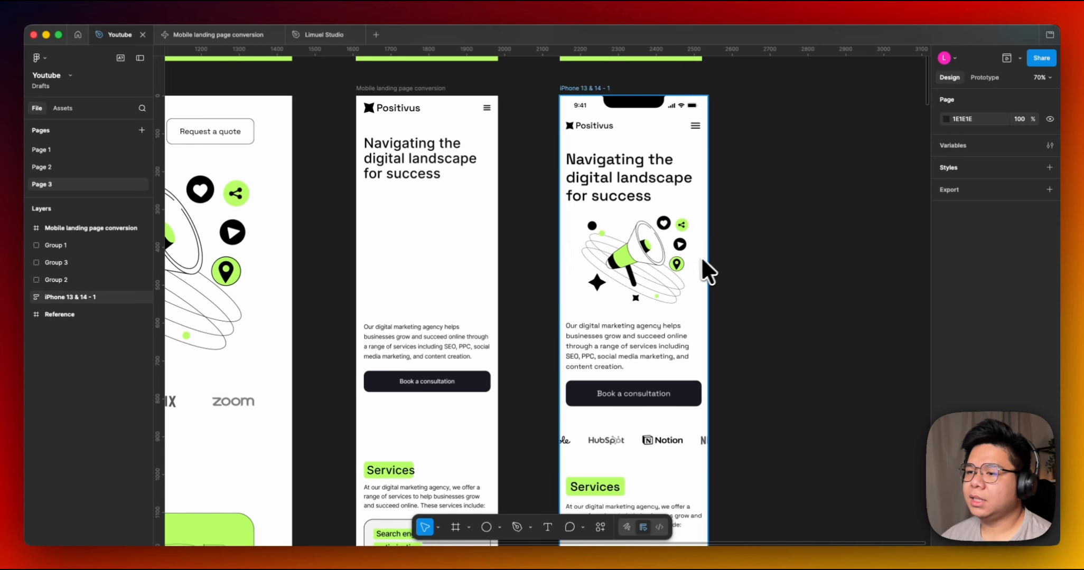
scroll(762, 341, down, 2)
scroll(714, 347, down, 3)
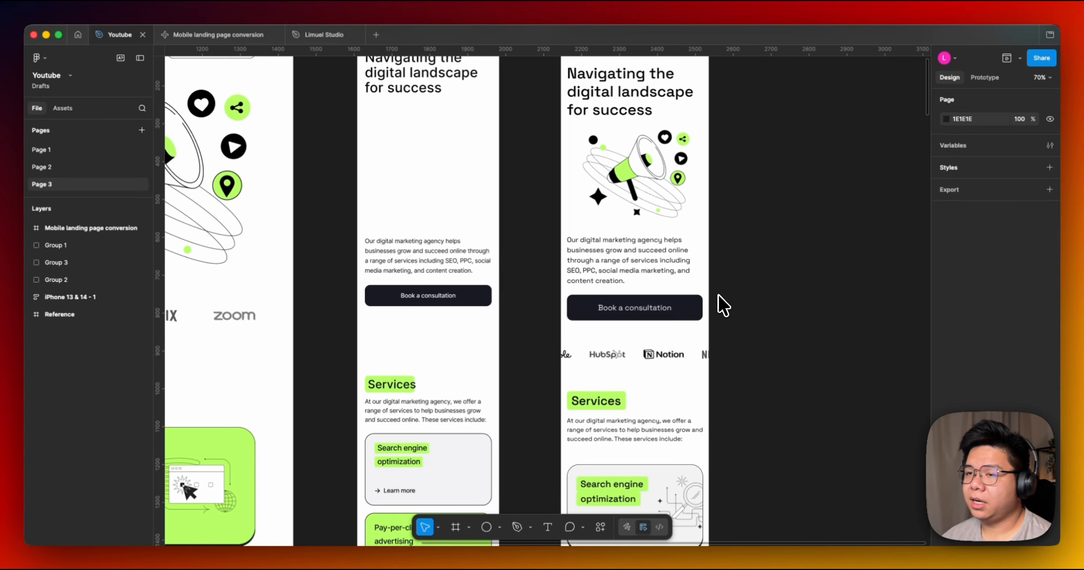
scroll(729, 268, up, 3)
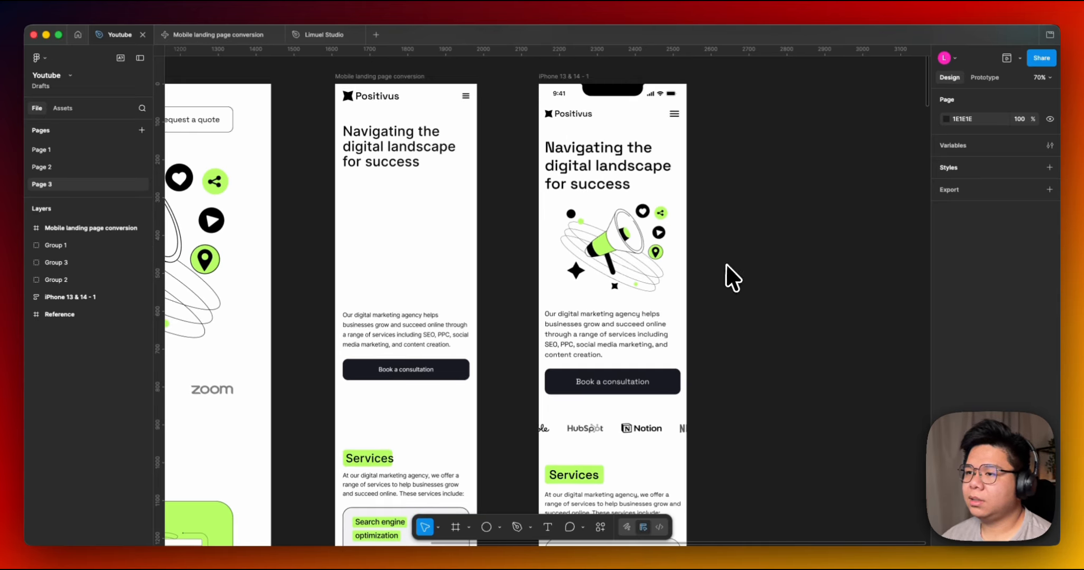
scroll(732, 277, up, 3)
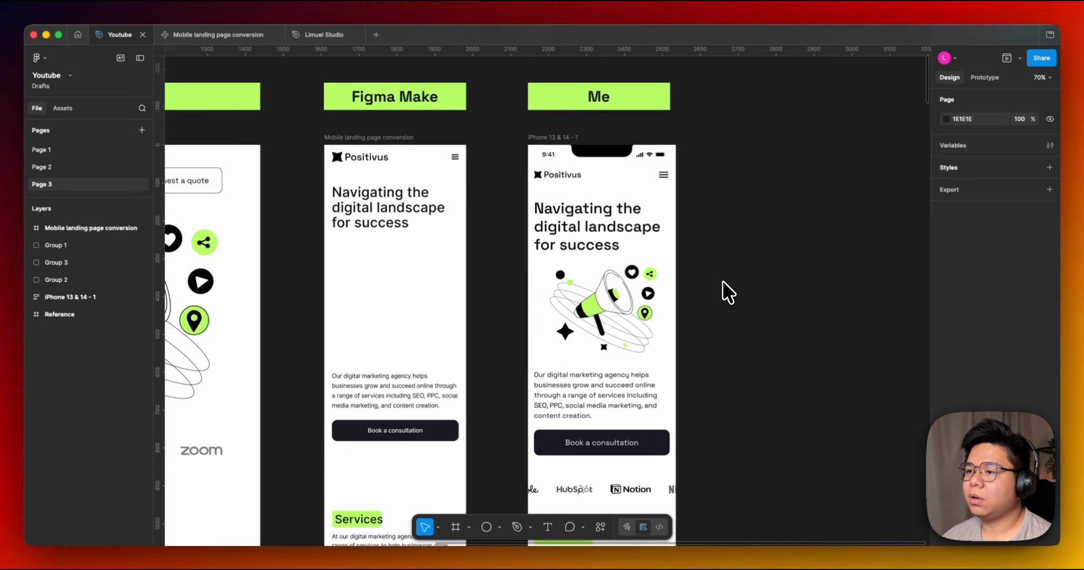
scroll(711, 317, down, 4)
Inspect the hero section frames inside the Me iPhone frame and the Figma Make conversion.
double_click(632, 196)
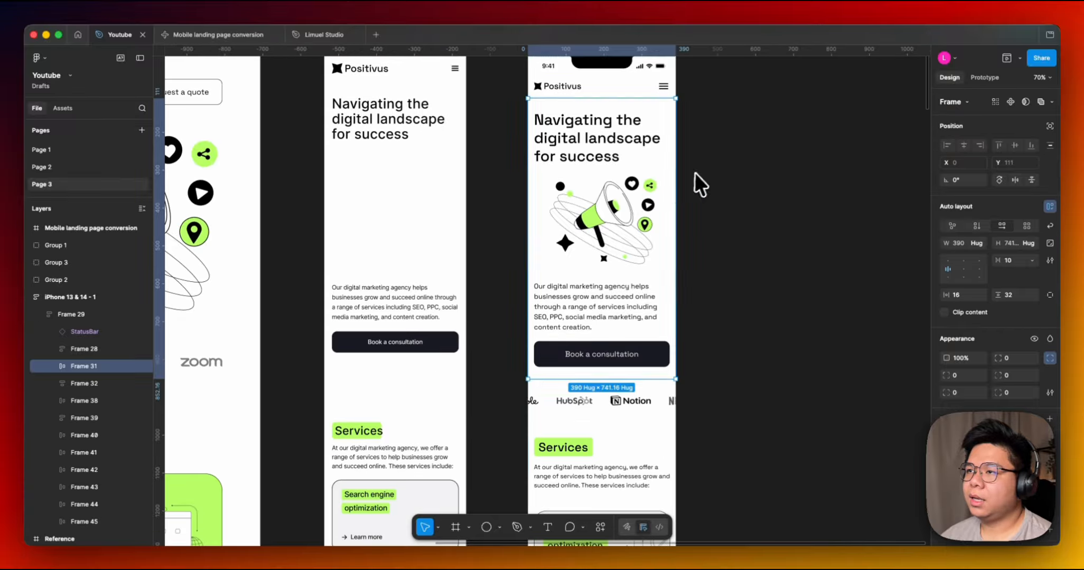
click(701, 185)
scroll(622, 249, down, 2)
scroll(624, 270, up, 3)
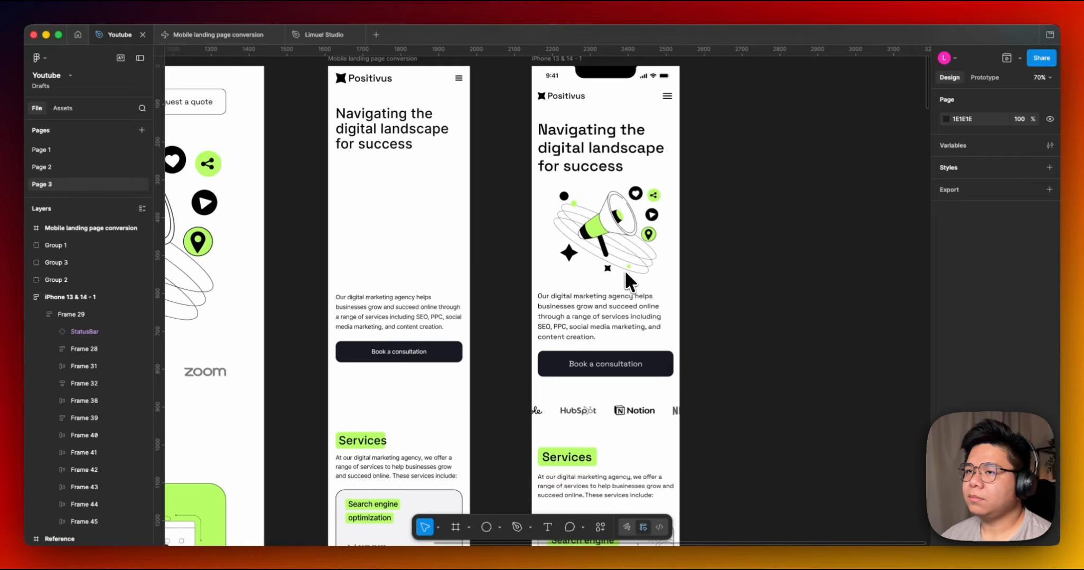
click(590, 172)
click(366, 177)
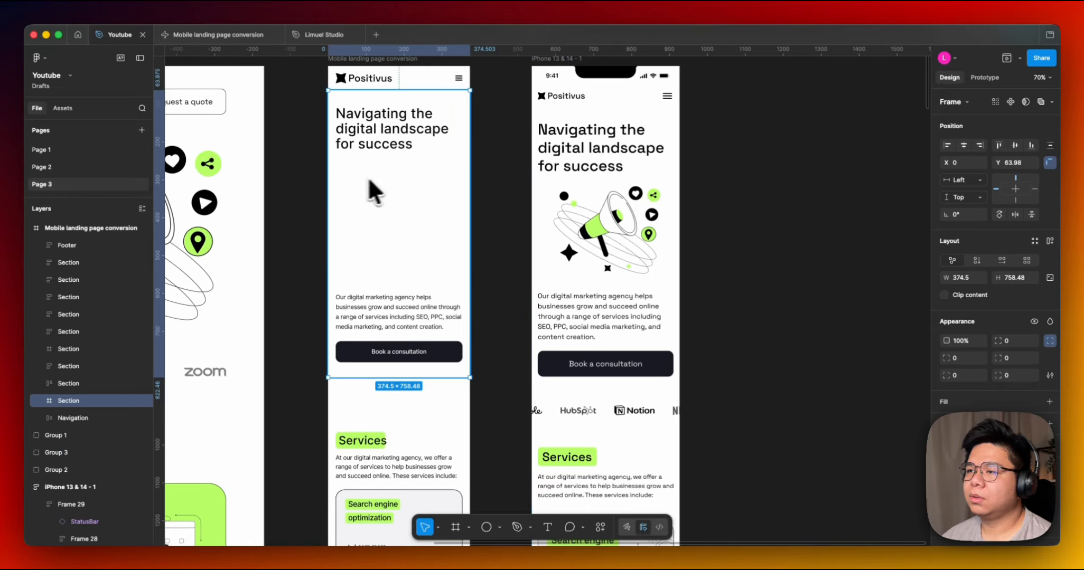
double_click(572, 182)
super+click(593, 181)
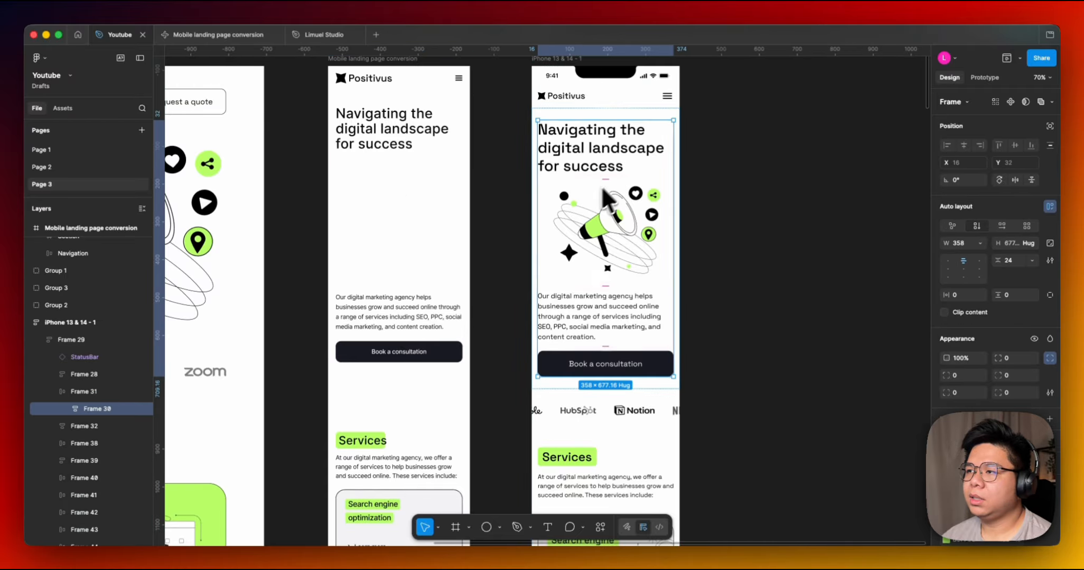
Inspect the hero heading, illustration, description paragraph and consultation button layers in the Me iPhone frame.
drag(601, 186, 630, 221)
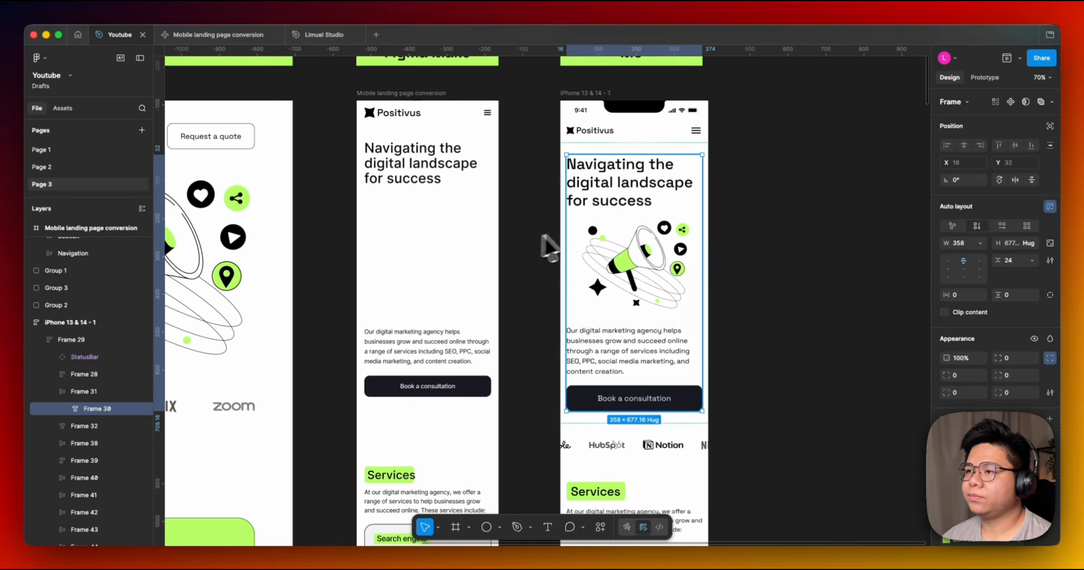
click(627, 189)
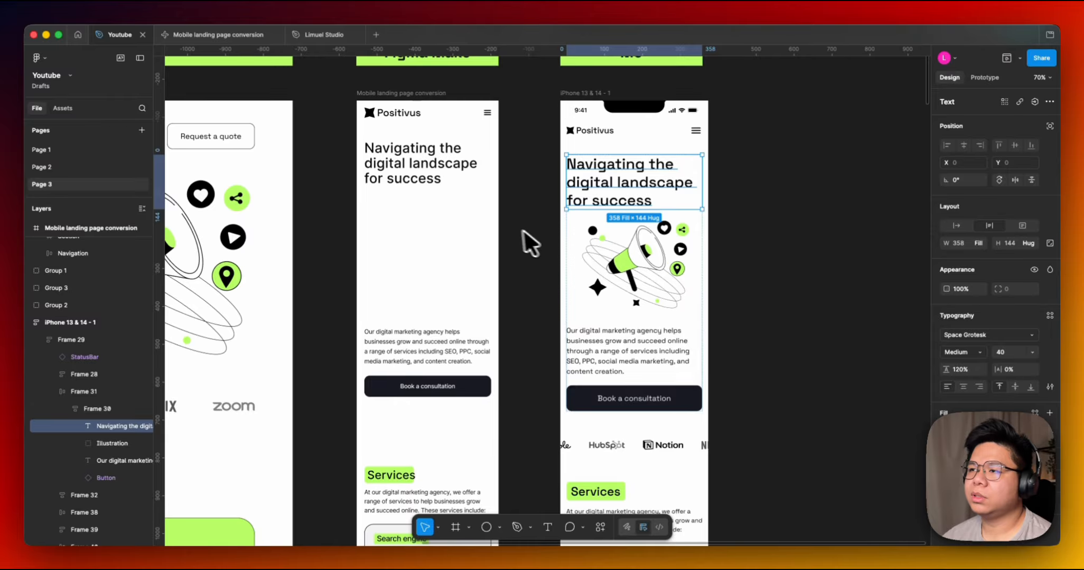
drag(314, 230, 280, 238)
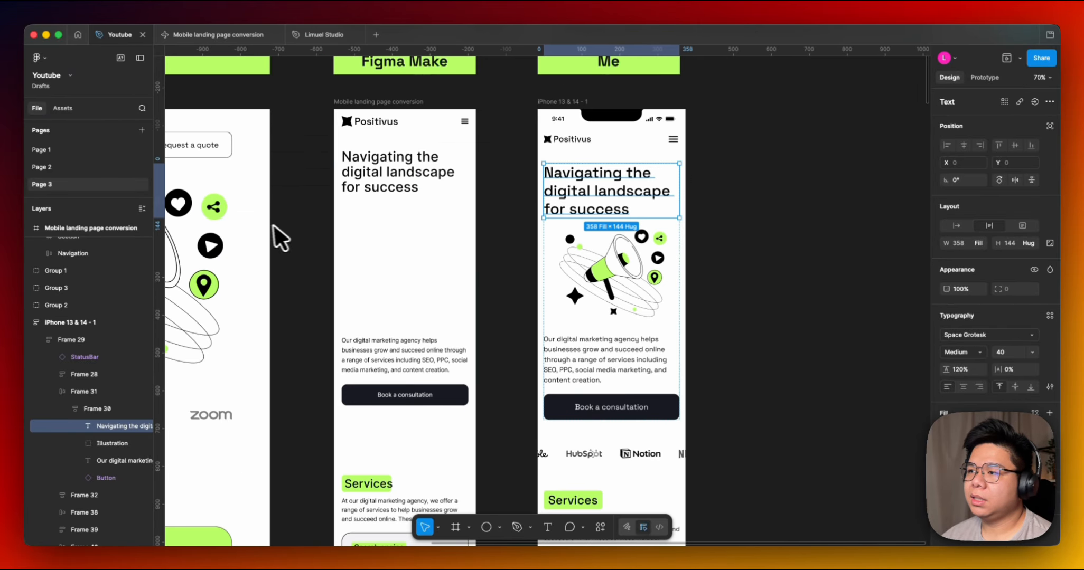
click(599, 257)
scroll(329, 256, left, 1)
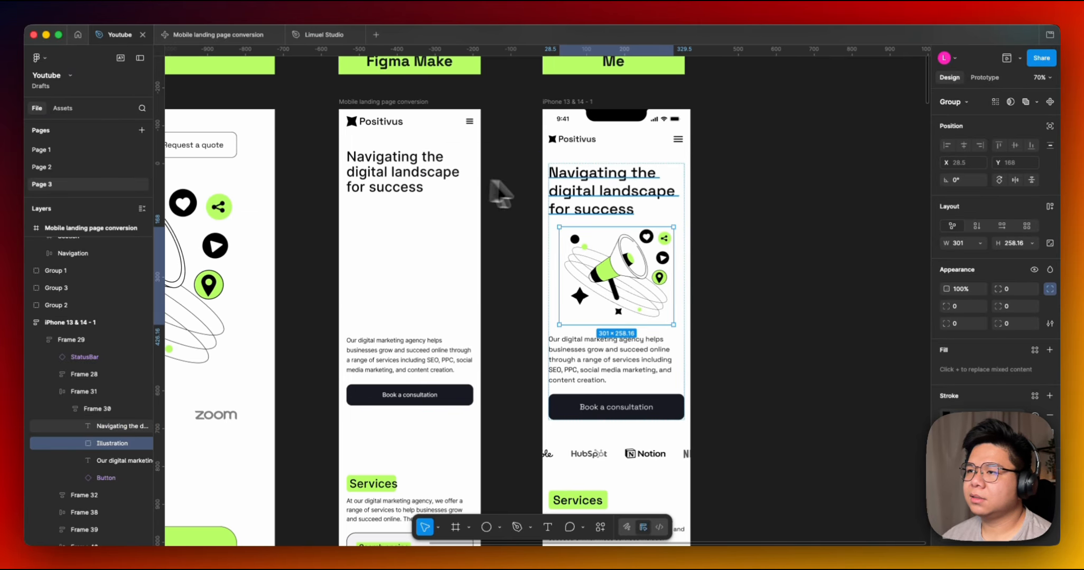
click(618, 187)
scroll(725, 235, down, 2)
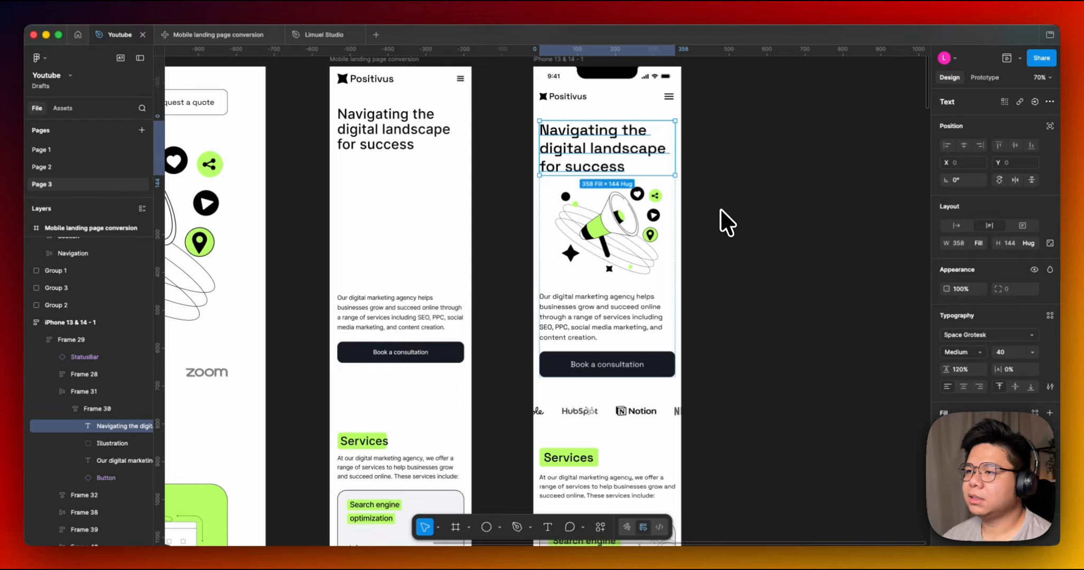
click(624, 251)
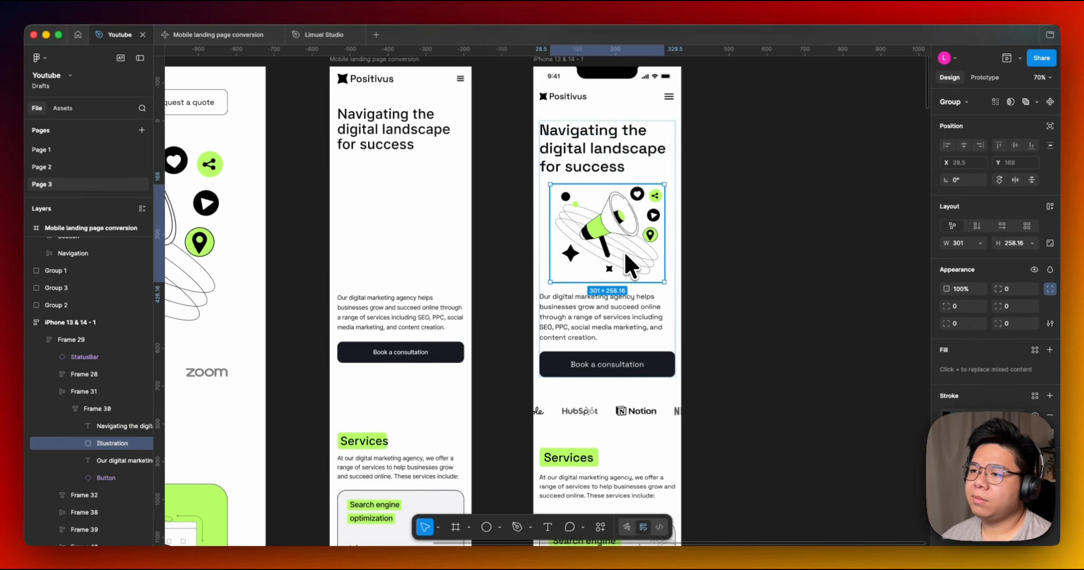
click(582, 323)
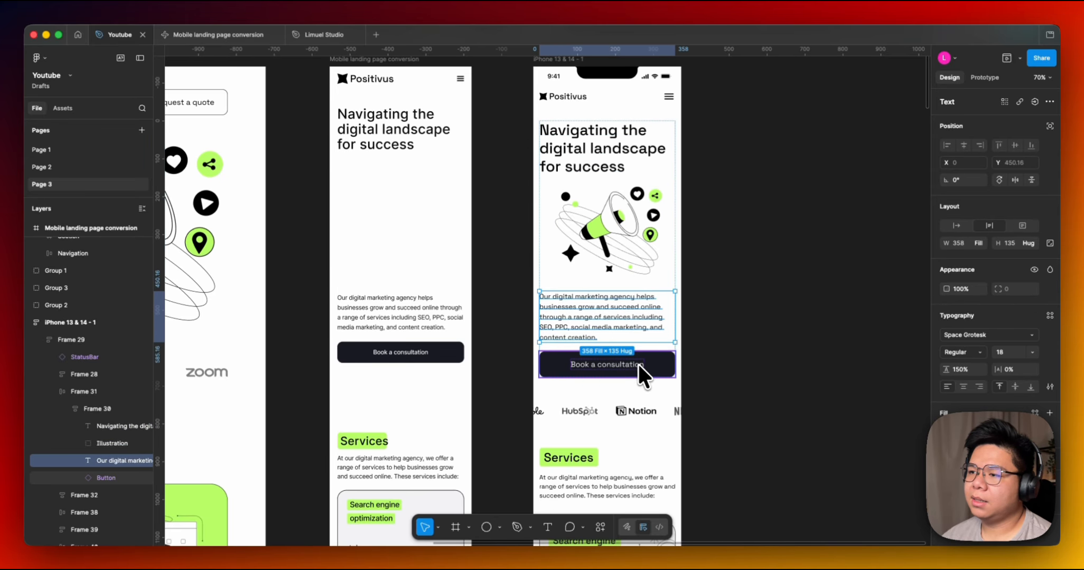
click(638, 364)
scroll(730, 423, down, 5)
Inspect the logo strip frame and the outer content frame of the Me iPhone layout.
click(716, 225)
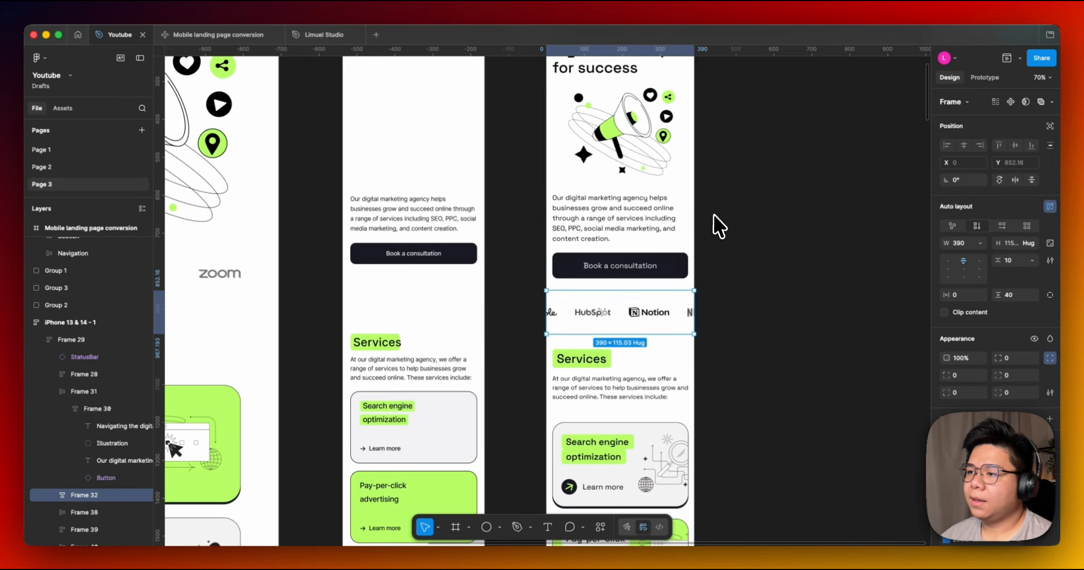
click(640, 235)
scroll(640, 235, up, 5)
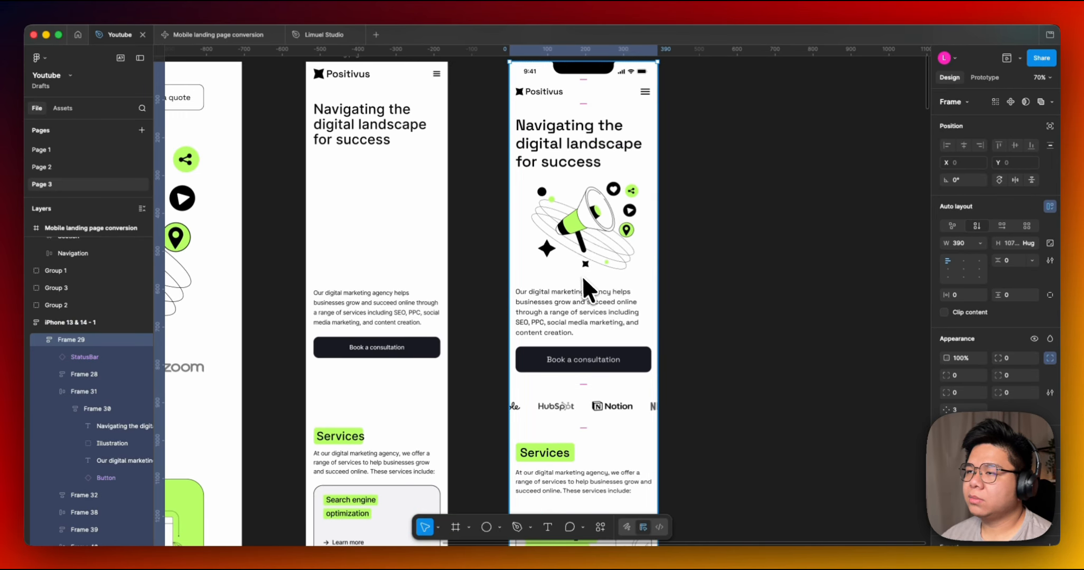
click(586, 281)
scroll(657, 275, down, 5)
click(681, 273)
scroll(684, 273, up, 5)
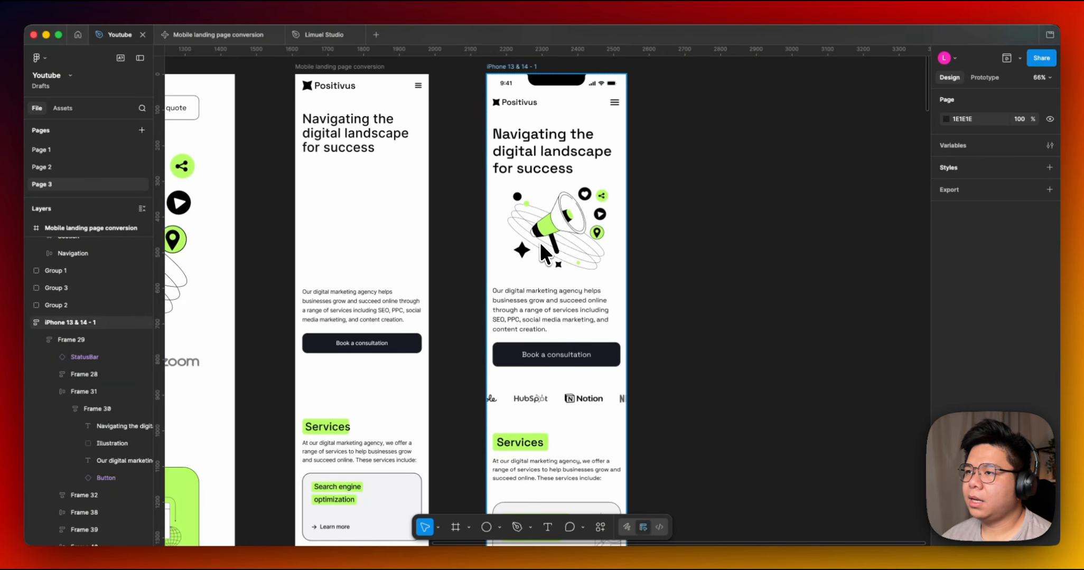
click(544, 256)
click(548, 392)
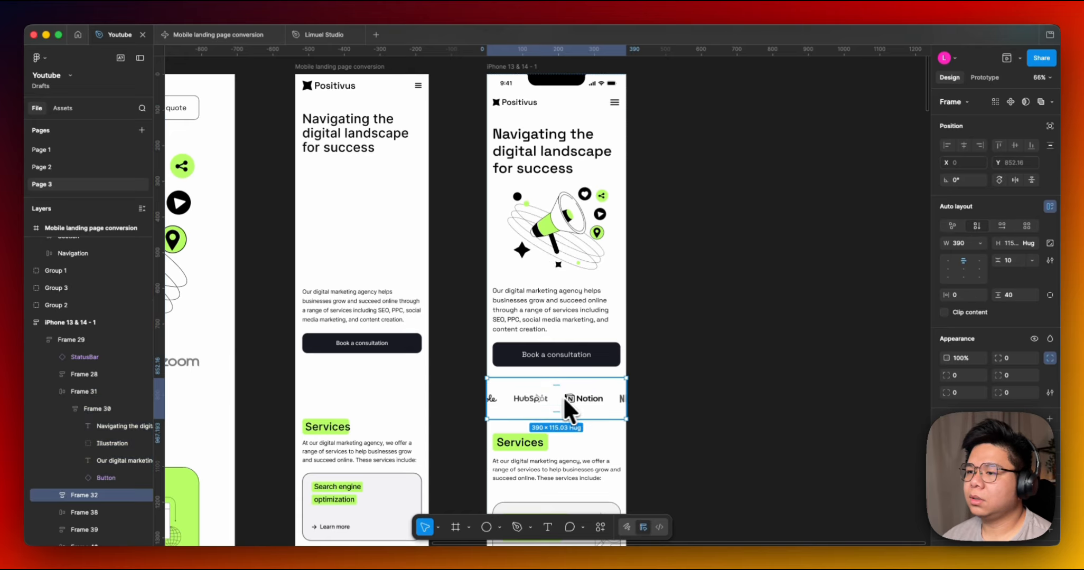
Try dragging the logo strip frame sideways, then undo the move.
mouse_move(577, 399)
mouse_down()
mouse_move(569, 153)
mouse_move(574, 393)
mouse_up()
scroll(659, 346, down, 3)
scroll(659, 346, down, 2)
drag(619, 263, 755, 260)
key(ctrl+z)
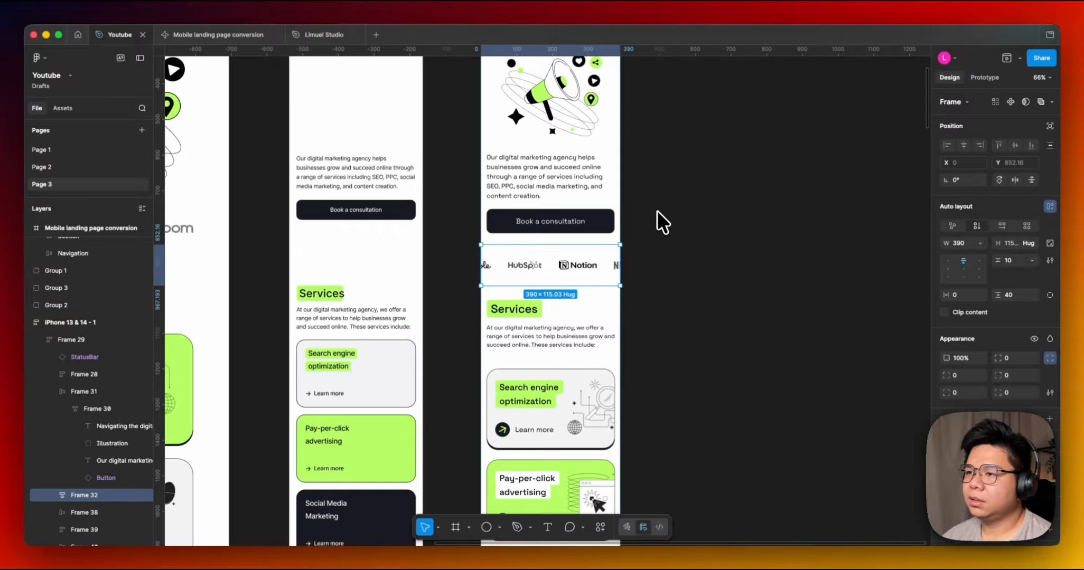
Inspect the Services section and the nested frames of the Search engine optimization card in the Me iPhone frame.
scroll(657, 312, up, 2)
scroll(650, 346, down, 1)
scroll(642, 334, up, 2)
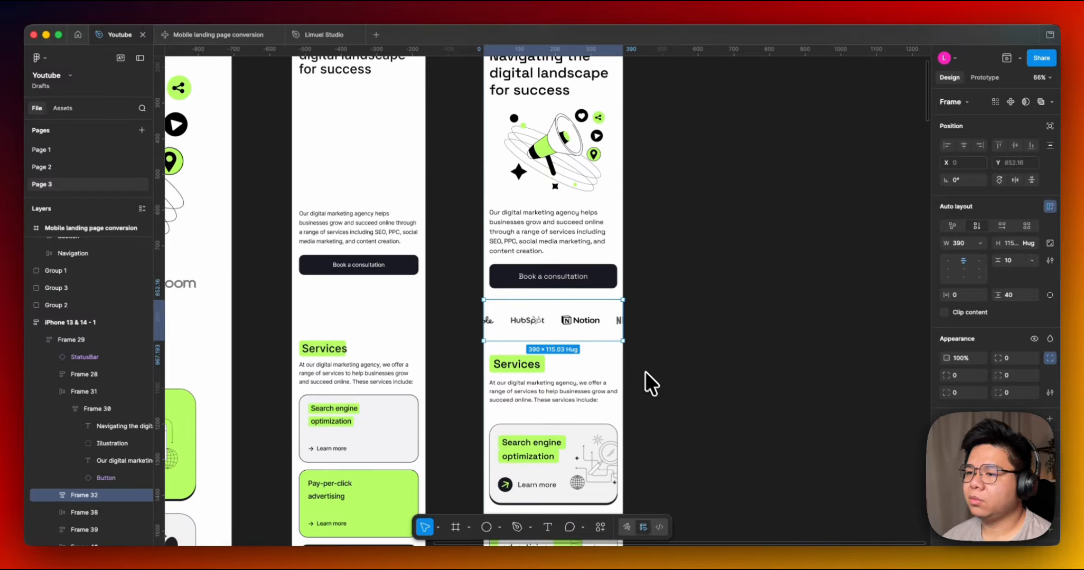
scroll(645, 372, down, 3)
scroll(641, 359, down, 3)
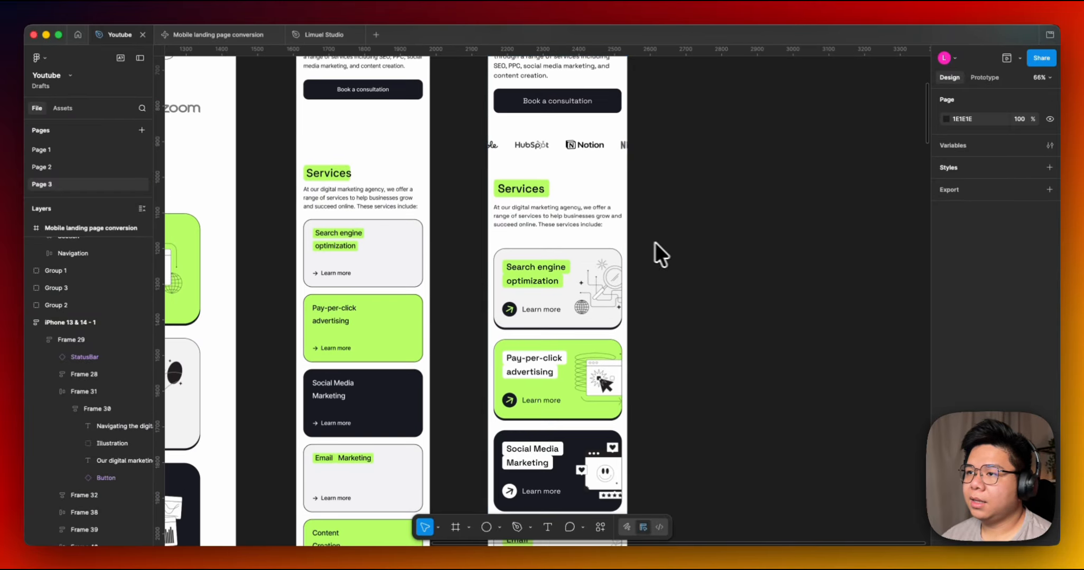
click(552, 234)
scroll(663, 269, down, 3)
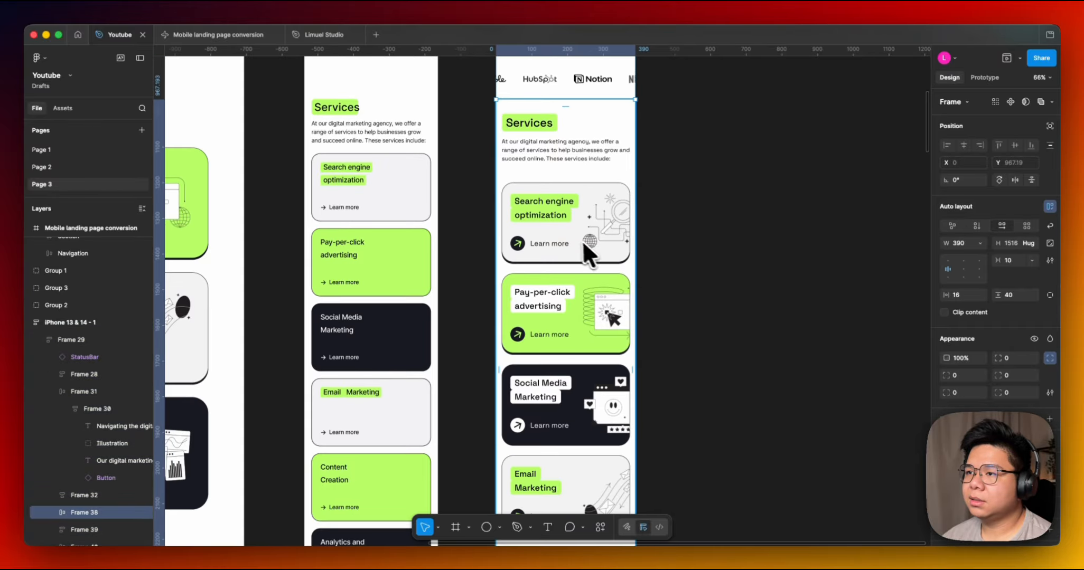
scroll(552, 217, up, 2)
double_click(554, 217)
double_click(554, 217)
double_click(554, 217)
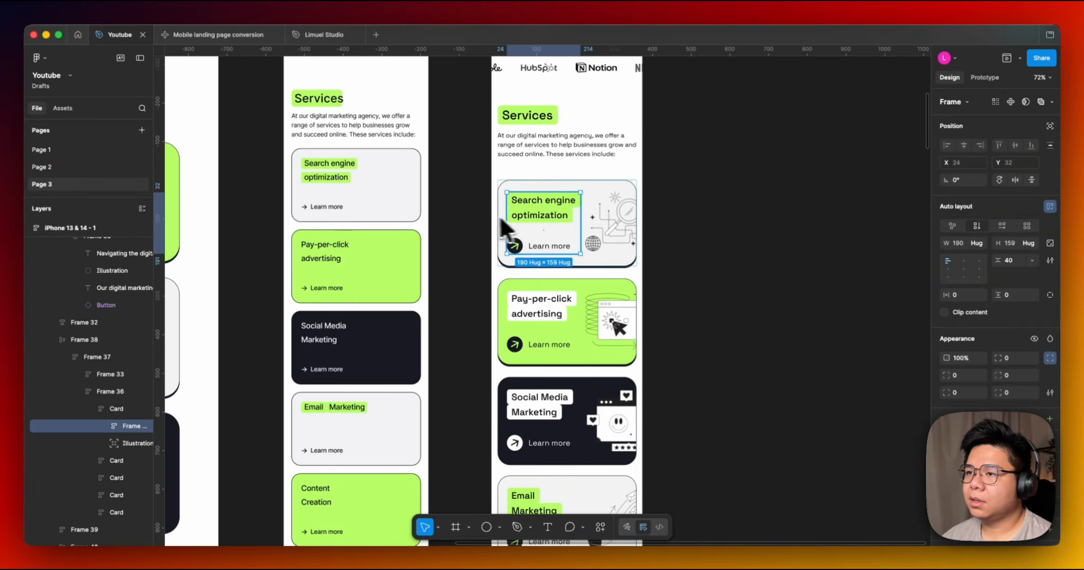
scroll(490, 246, up, 1)
click(578, 217)
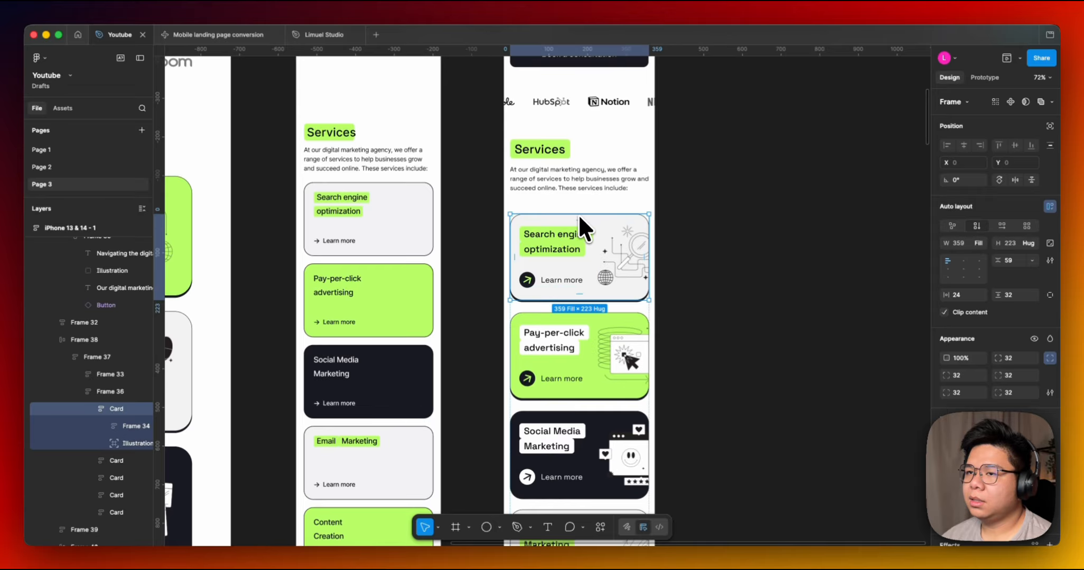
double_click(566, 242)
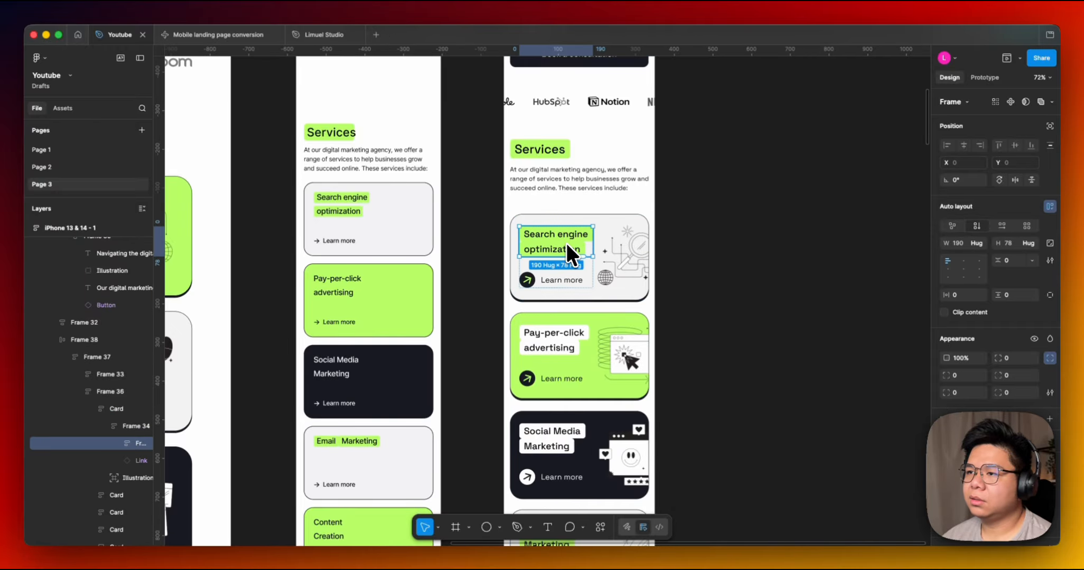
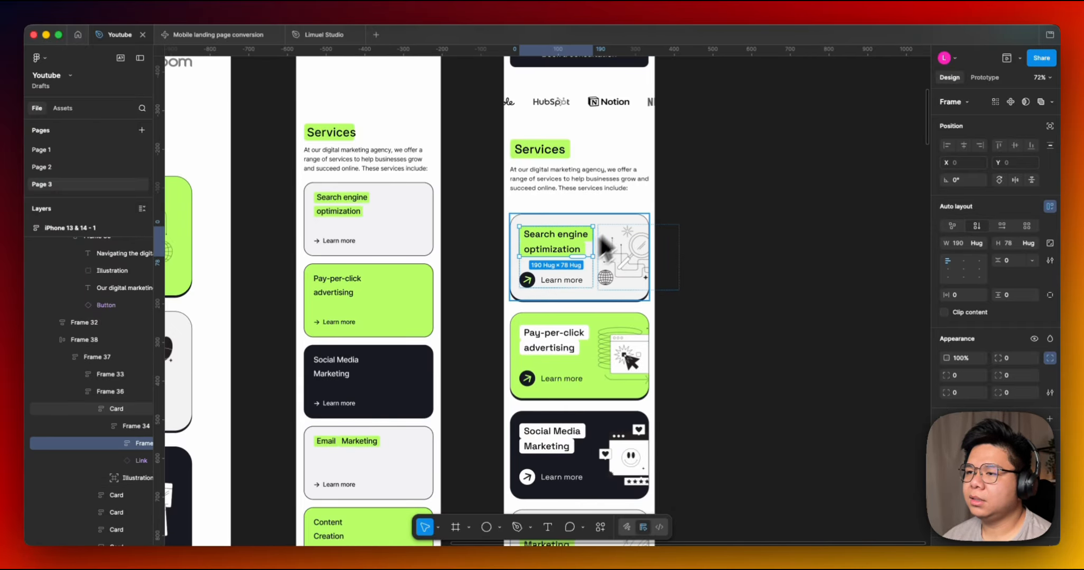
Inspect the Search engine optimization card's nested frames and illustration in the Me iPhone Services section.
click(549, 274)
scroll(586, 266, up, 2)
click(534, 259)
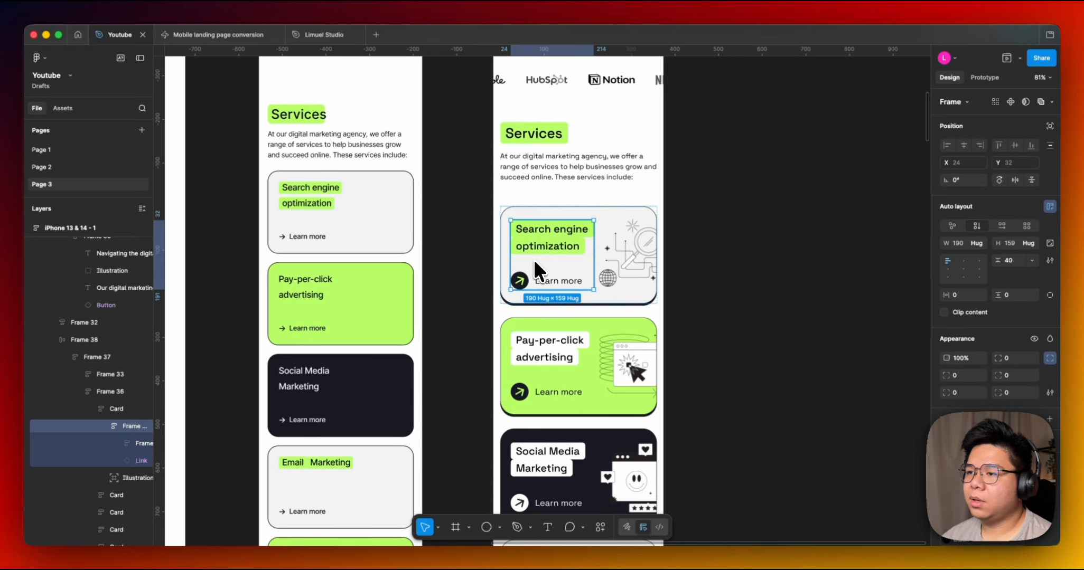
scroll(605, 243, left, 10)
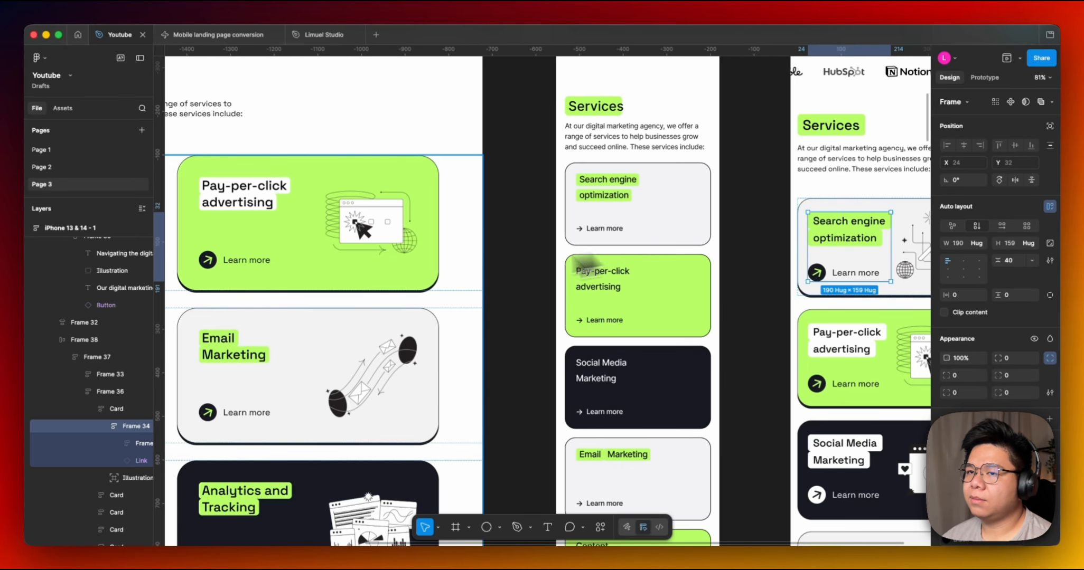
scroll(596, 245, right, 6)
click(592, 267)
scroll(548, 338, down, 3)
scroll(548, 338, left, 2)
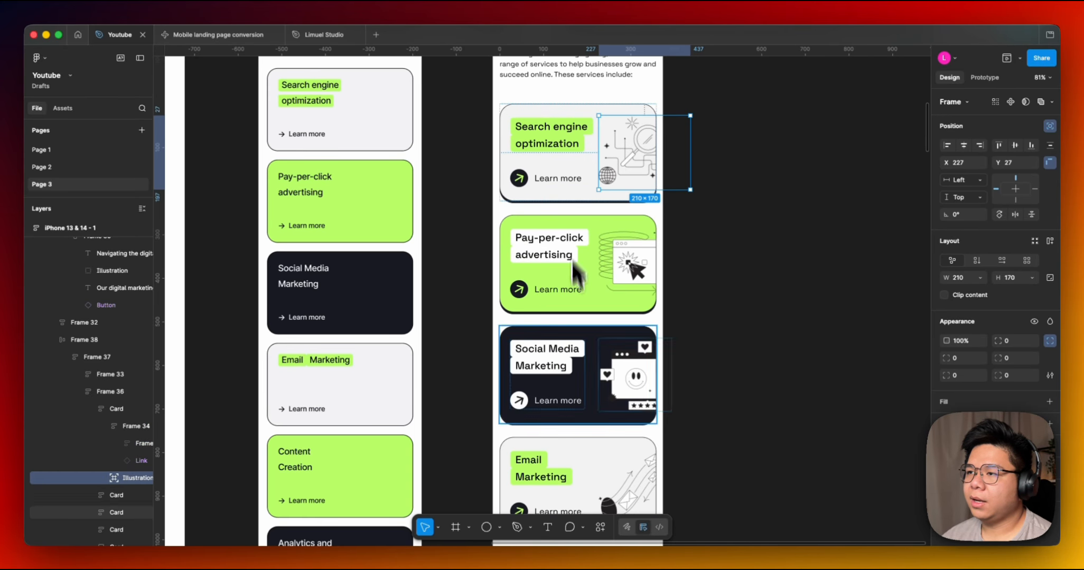
scroll(634, 296, down, 6)
scroll(604, 277, down, 8)
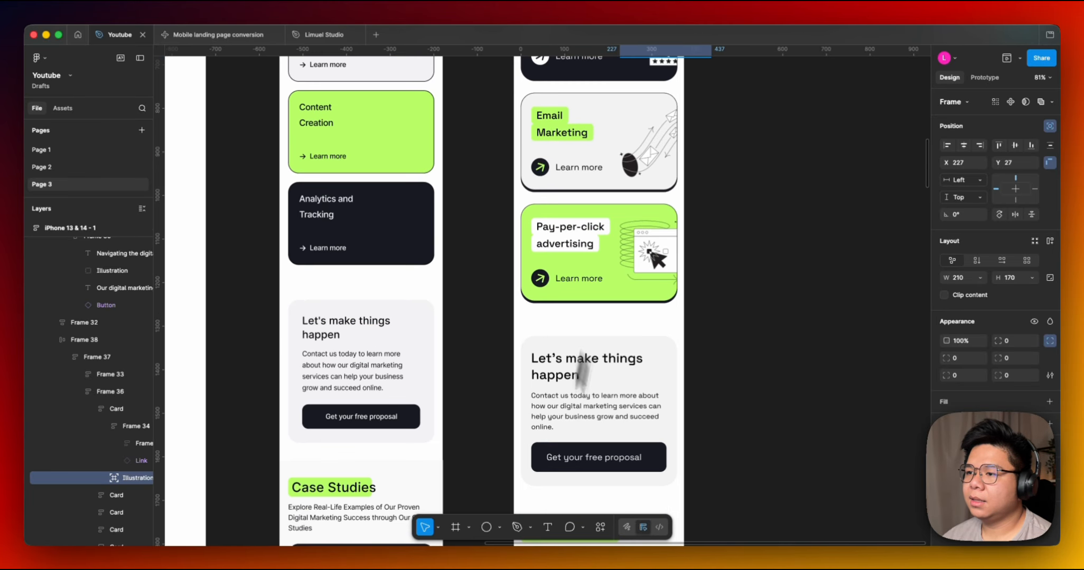
scroll(494, 301, up, 3)
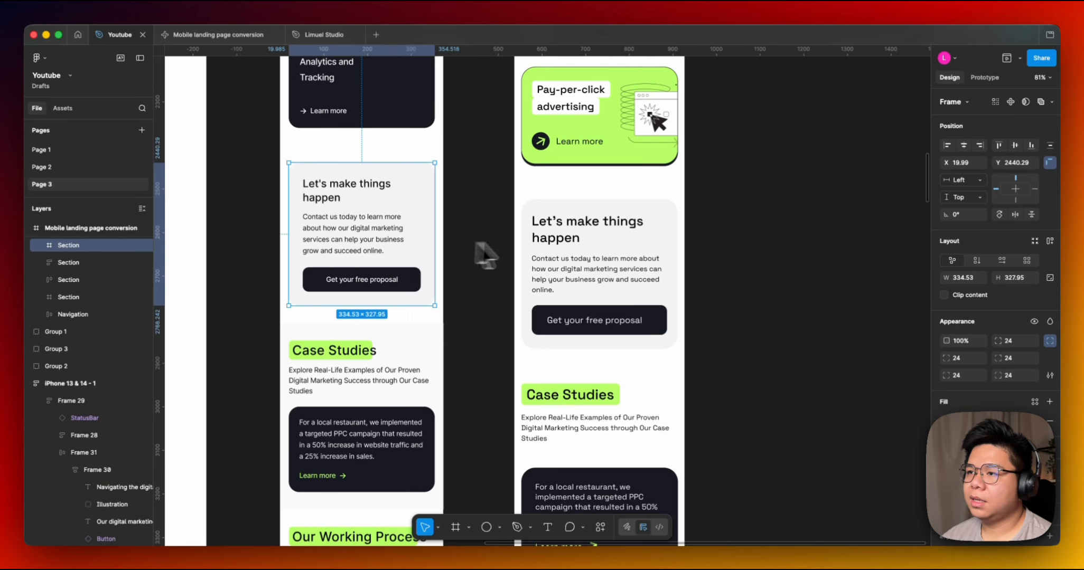
Select and compare the Let's make things happen call-to-action section in the Mobile landing page conversion frame.
click(543, 240)
click(390, 223)
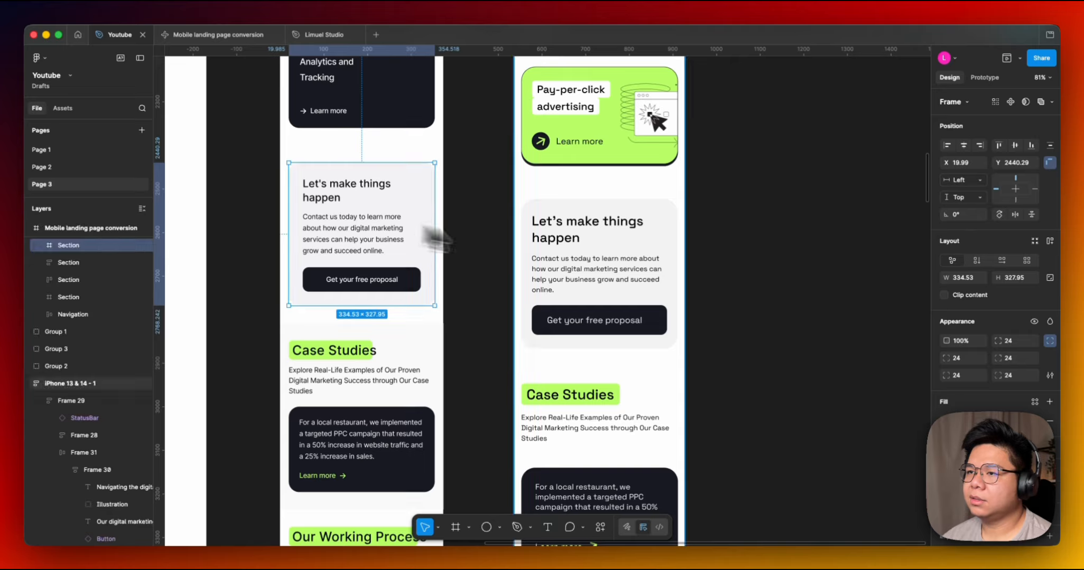
double_click(577, 250)
scroll(634, 322, down, 3)
scroll(634, 322, left, 1)
scroll(575, 317, down, 3)
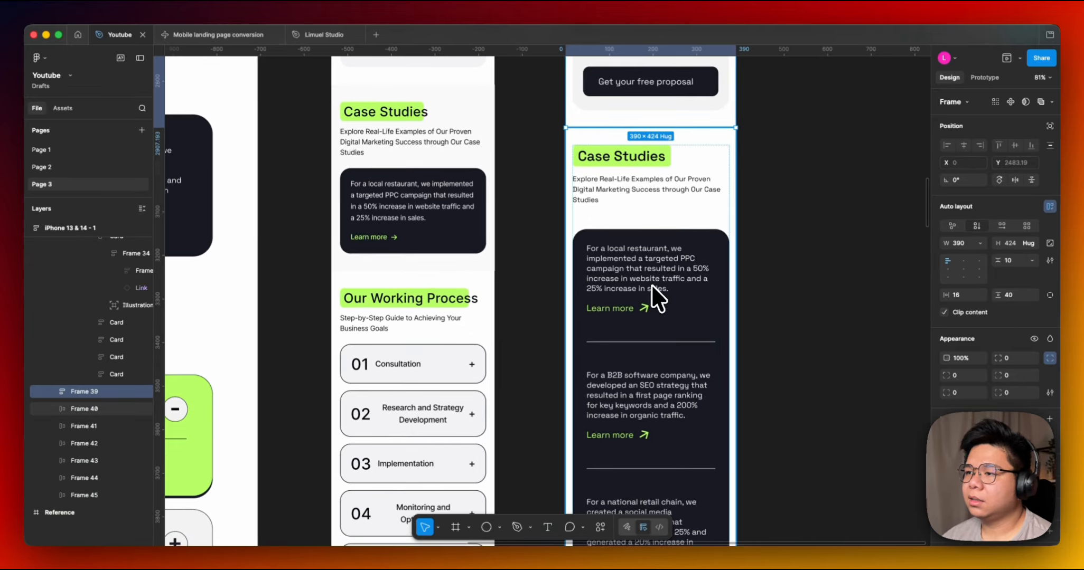
Inspect the Case Studies frame in the iPhone layout and the case study items in the desktop Reference.
double_click(677, 269)
double_click(677, 269)
drag(469, 225, 740, 263)
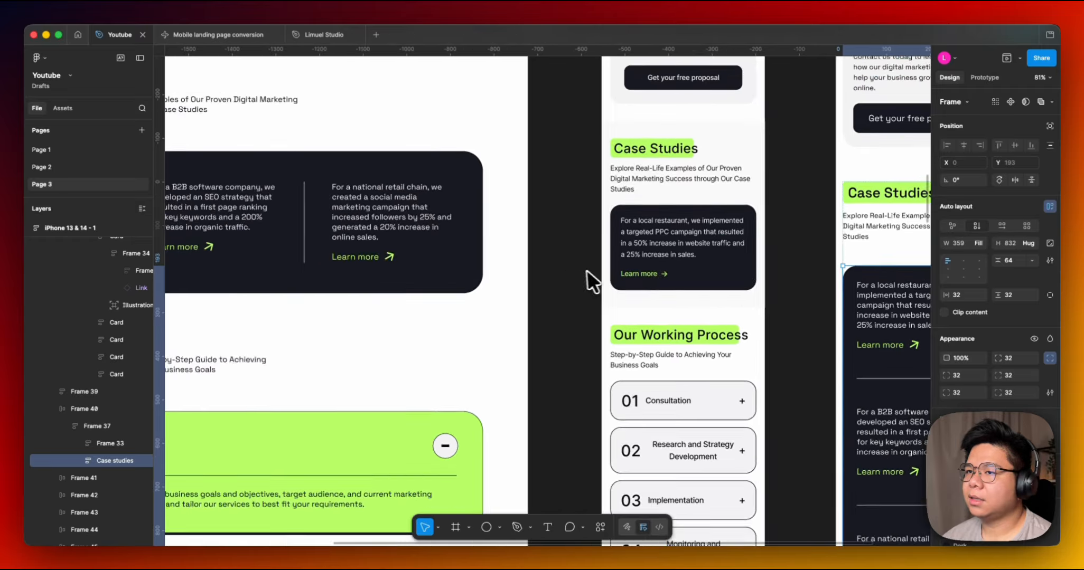
scroll(591, 282, left, 5)
scroll(591, 281, up, 1)
double_click(451, 248)
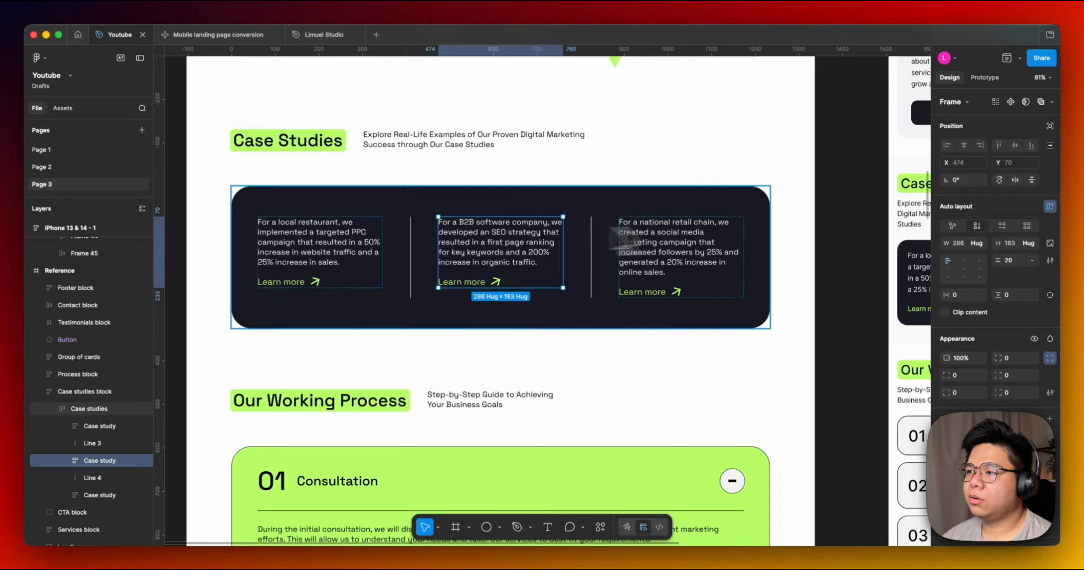
scroll(827, 234, down, 8)
scroll(605, 220, right, 3)
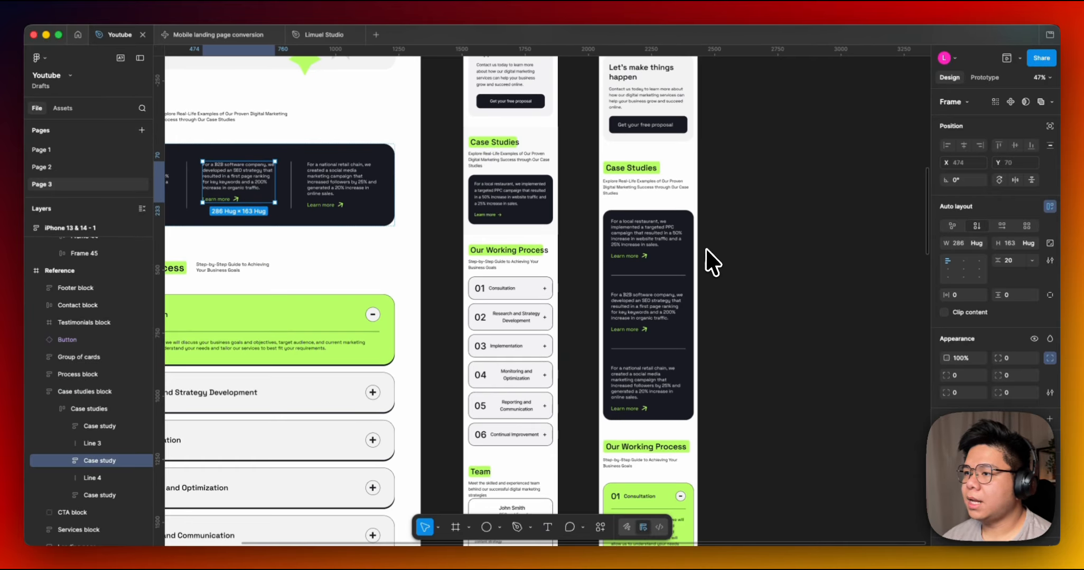
Inspect the Case studies container and the Our Working Process section in the iPhone frame.
click(675, 262)
scroll(720, 254, down, 5)
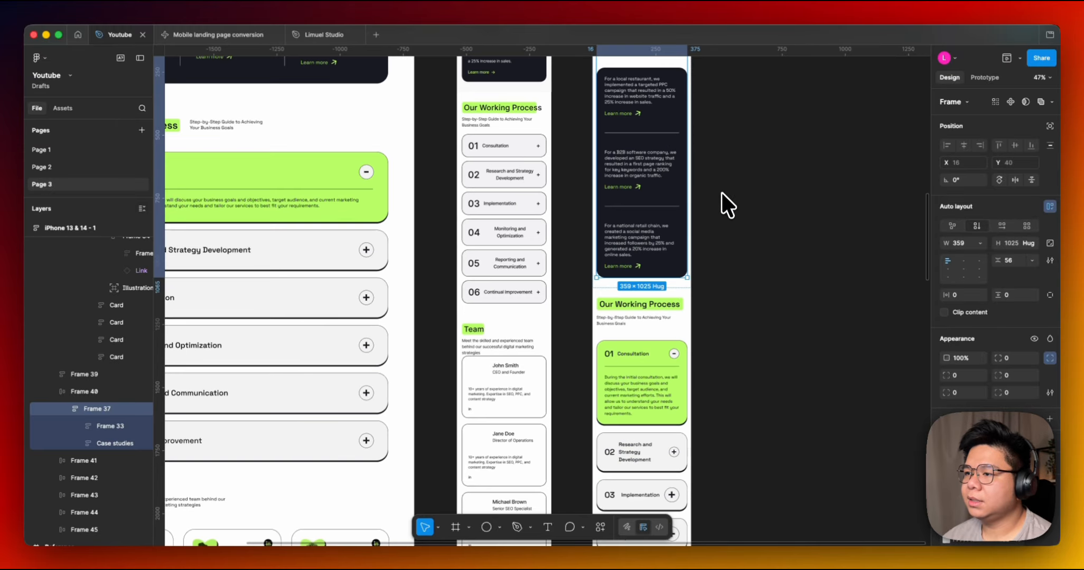
scroll(459, 259, left, 10)
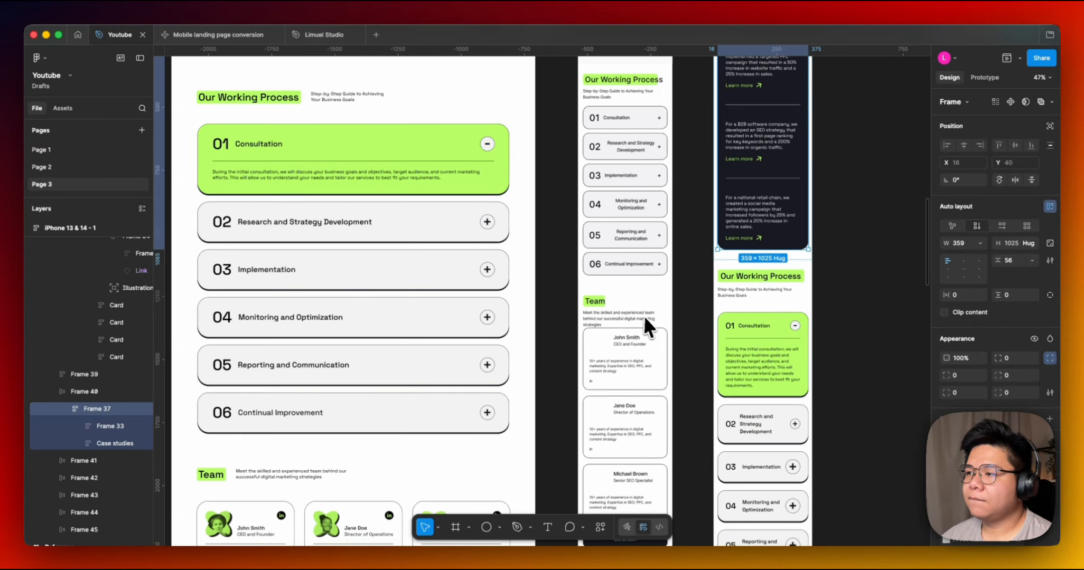
scroll(564, 222, right, 6)
scroll(563, 222, down, 4)
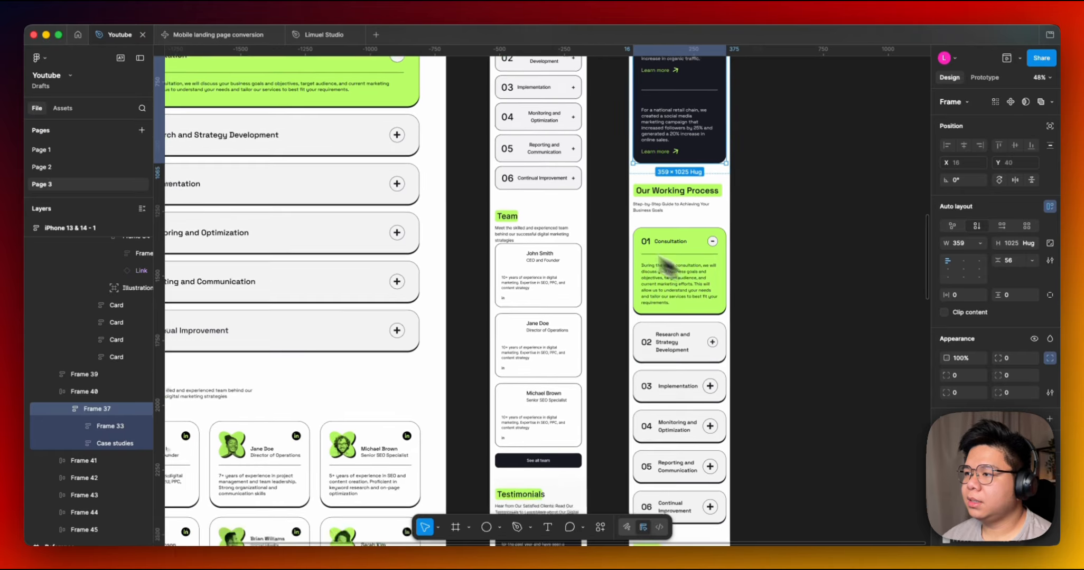
scroll(651, 259, down, 1)
scroll(651, 259, right, 1)
scroll(687, 273, up, 2)
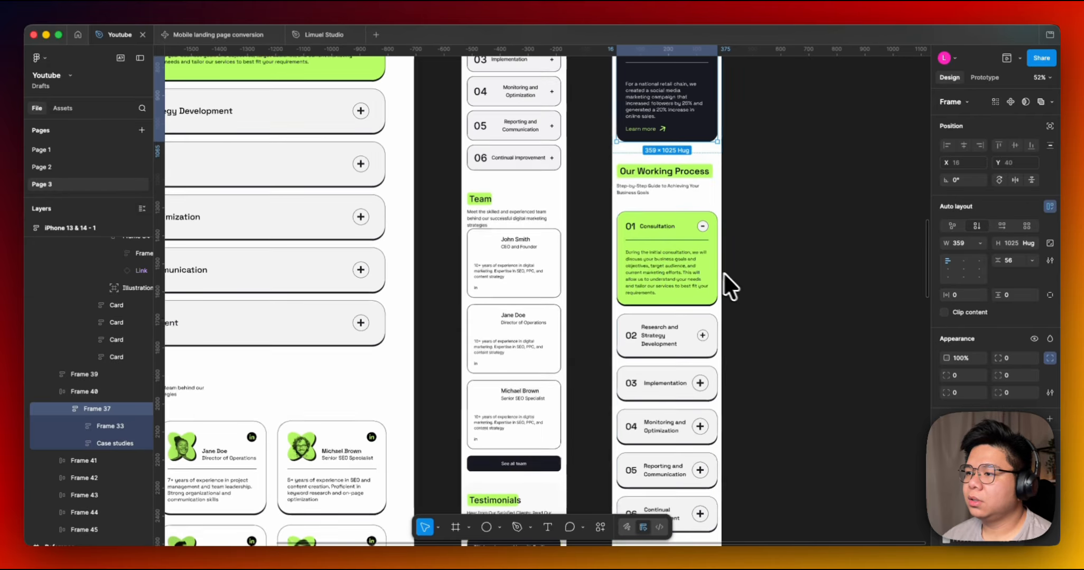
Examine the Our Working Process accordion frame and its step items in the iPhone layout.
click(696, 270)
double_click(696, 267)
scroll(645, 241, left, 8)
scroll(645, 241, up, 2)
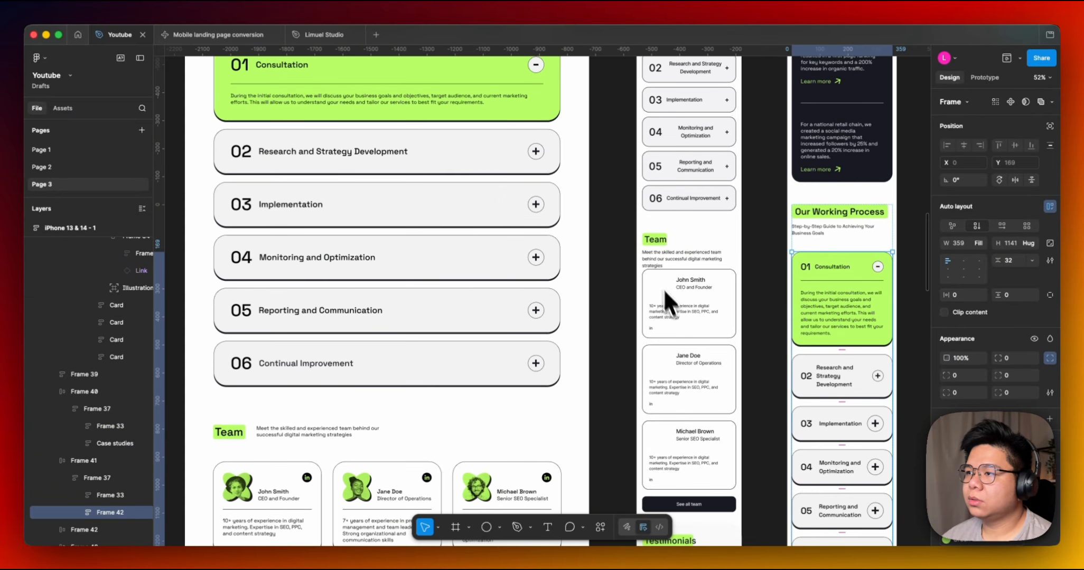
scroll(667, 296, right, 6)
scroll(667, 296, down, 2)
scroll(625, 363, up, 2)
scroll(630, 325, left, 3)
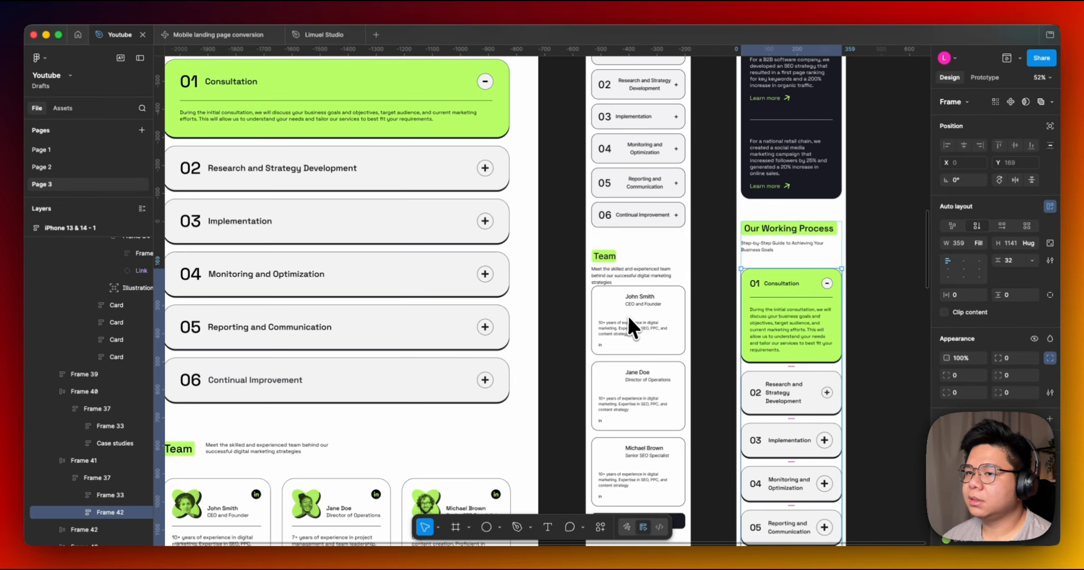
scroll(655, 319, left, 3)
scroll(655, 319, up, 1)
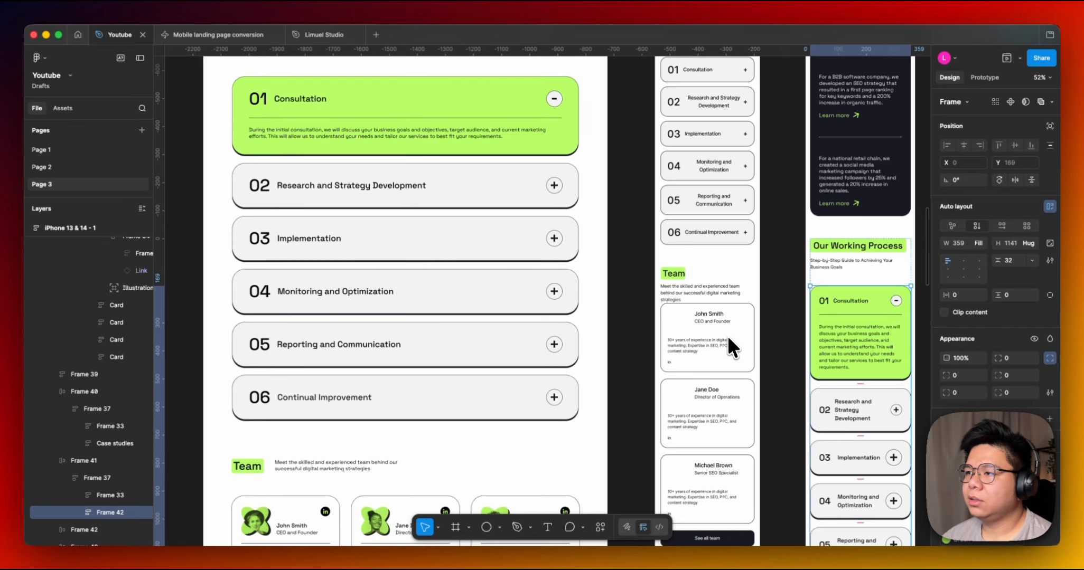
scroll(727, 335, right, 9)
scroll(588, 315, down, 3)
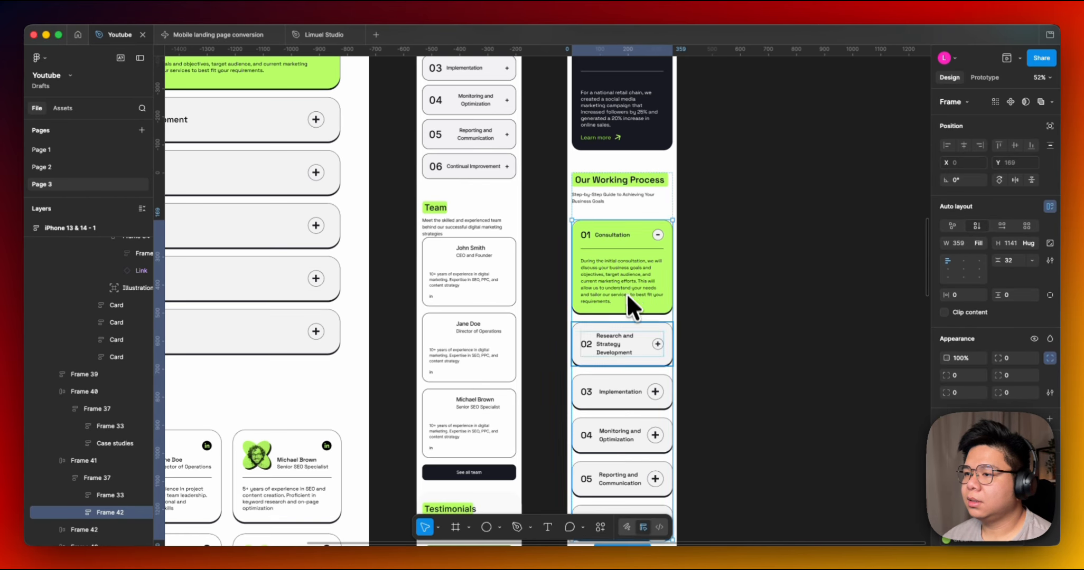
scroll(628, 297, up, 5)
scroll(552, 349, down, 3)
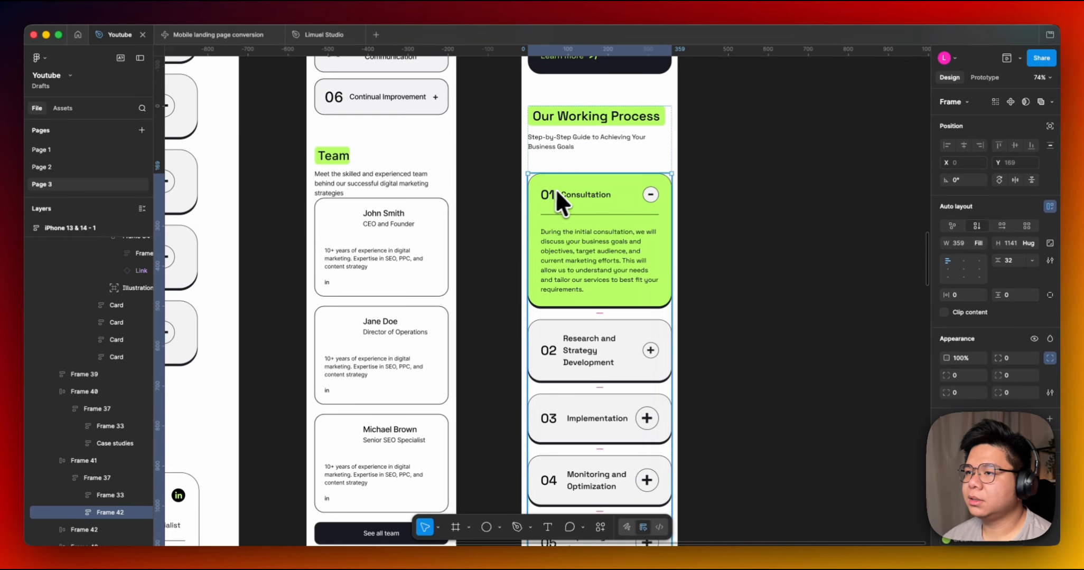
scroll(708, 425, down, 4)
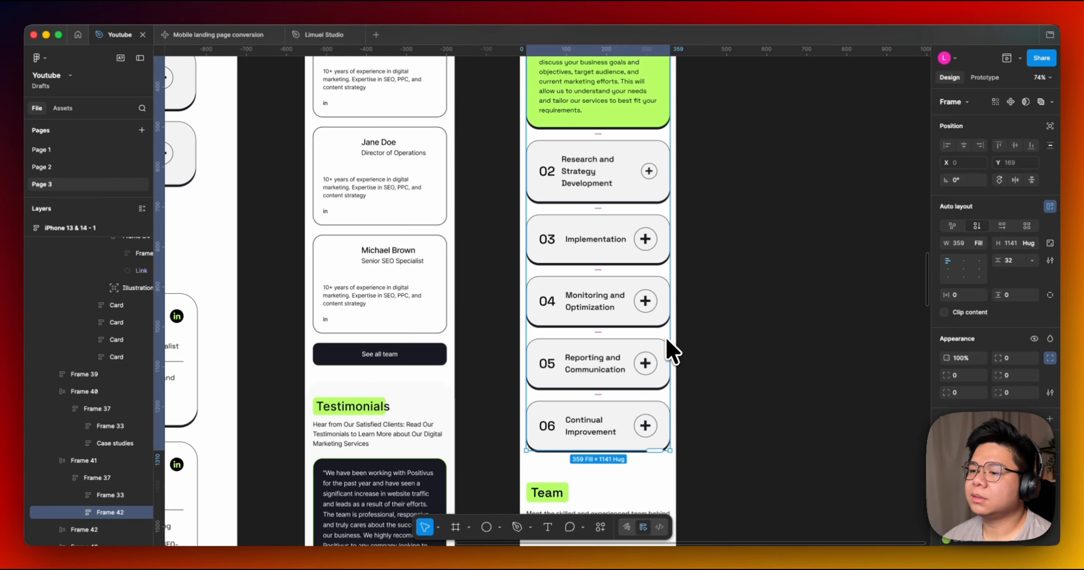
scroll(710, 446, down, 4)
scroll(620, 320, down, 5)
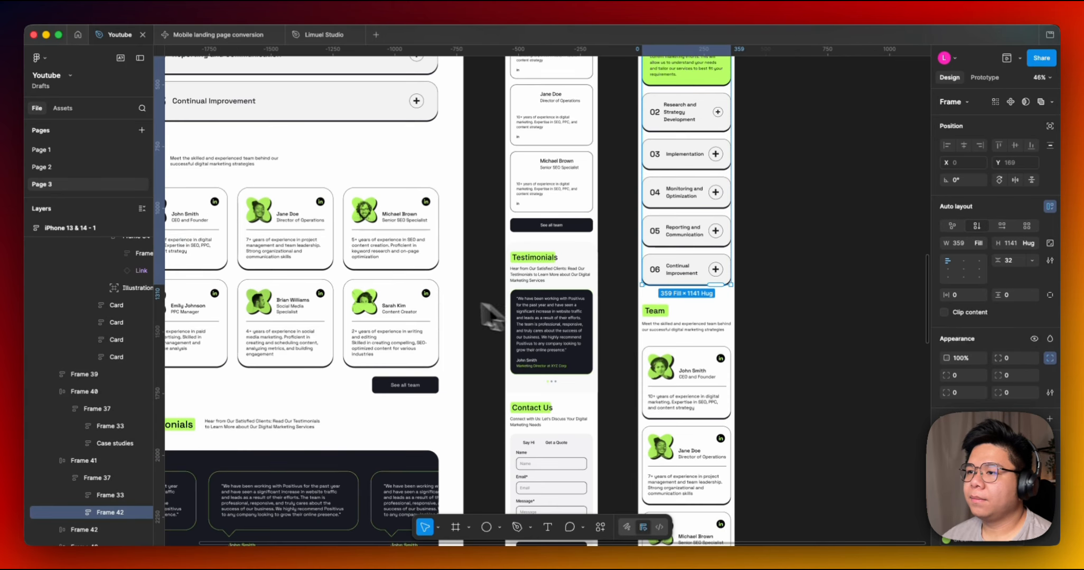
Inspect the Team section and its containers in the Mobile landing page conversion frame.
scroll(488, 312, left, 3)
scroll(488, 312, up, 2)
scroll(588, 365, right, 1)
scroll(561, 393, up, 3)
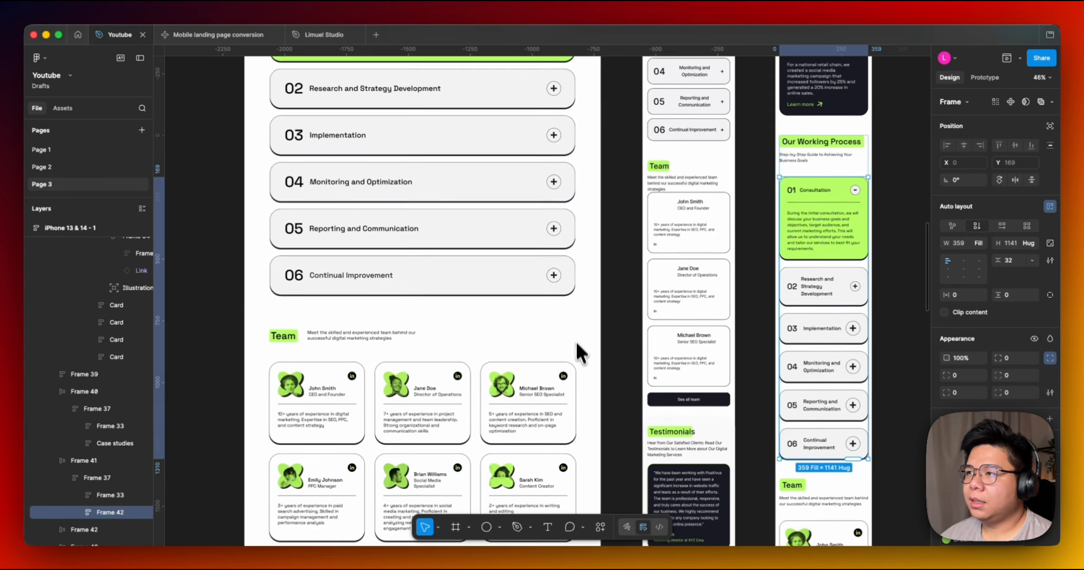
click(683, 249)
scroll(685, 351, down, 5)
scroll(676, 317, up, 3)
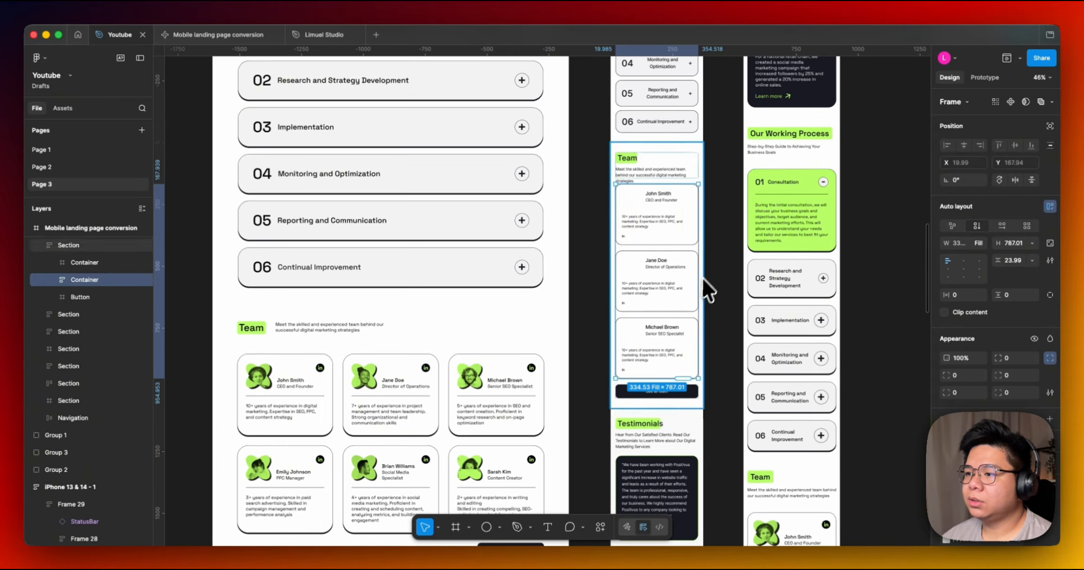
click(702, 278)
click(677, 271)
scroll(618, 188, right, 2)
scroll(618, 187, up, 1)
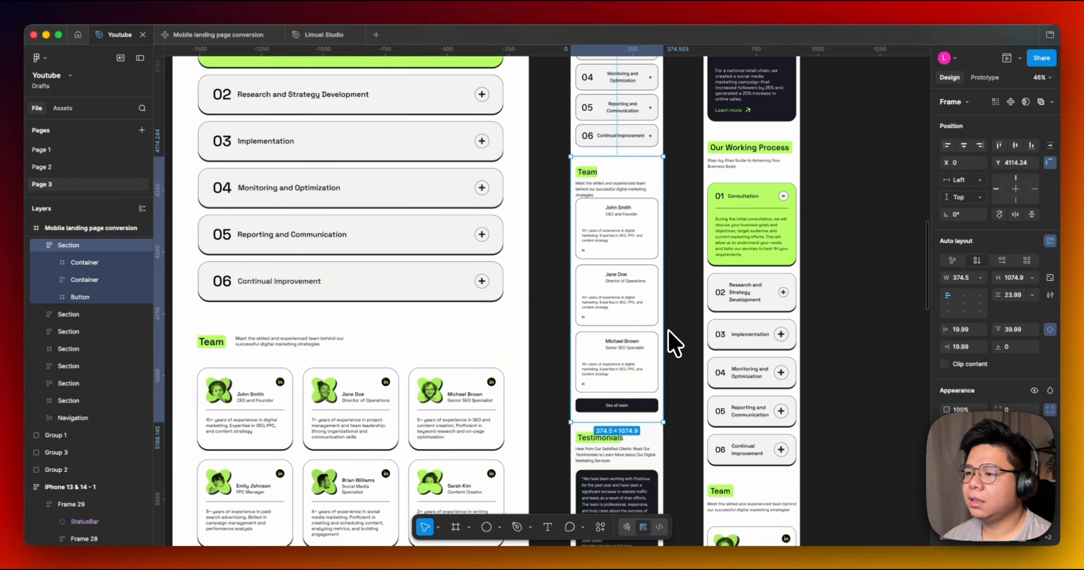
scroll(668, 331, up, 5)
scroll(687, 317, down, 5)
click(719, 237)
scroll(691, 253, up, 2)
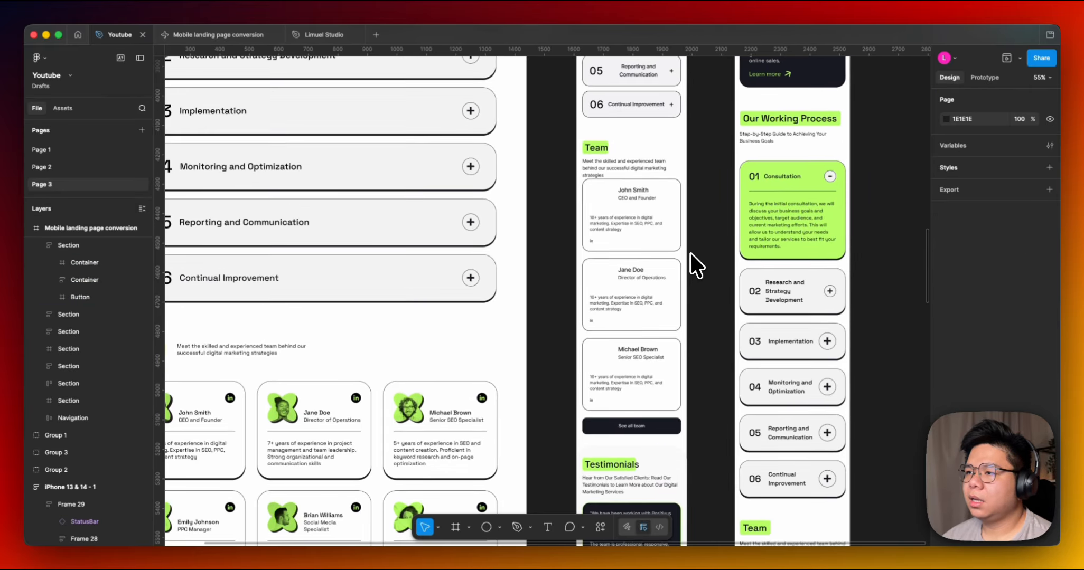
Inspect the team member card containers and the See all team button in the conversion's Team section.
click(609, 267)
double_click(609, 268)
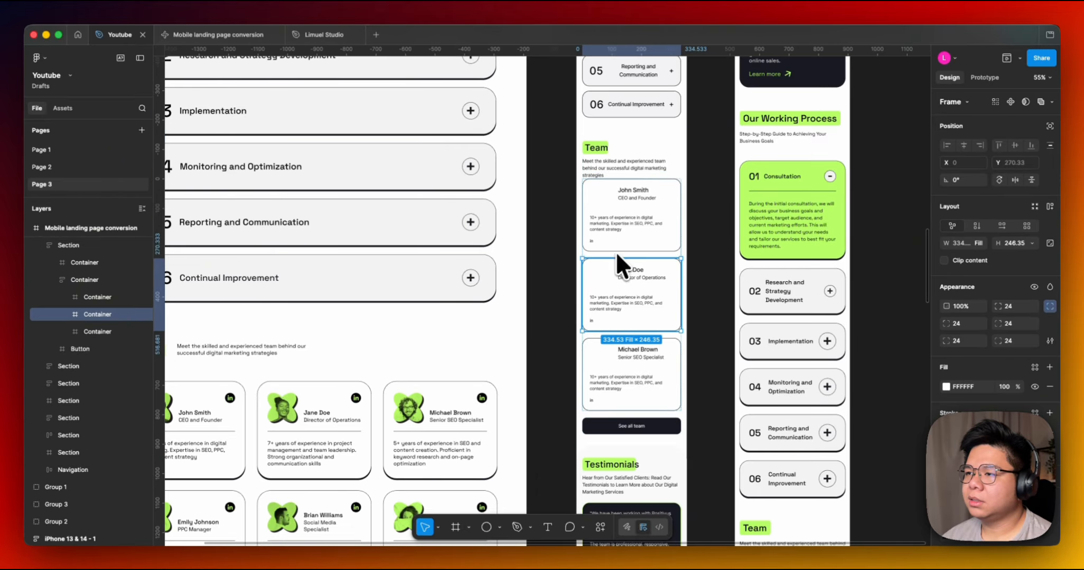
drag(619, 244, 695, 226)
click(697, 146)
click(701, 236)
scroll(701, 247, down, 3)
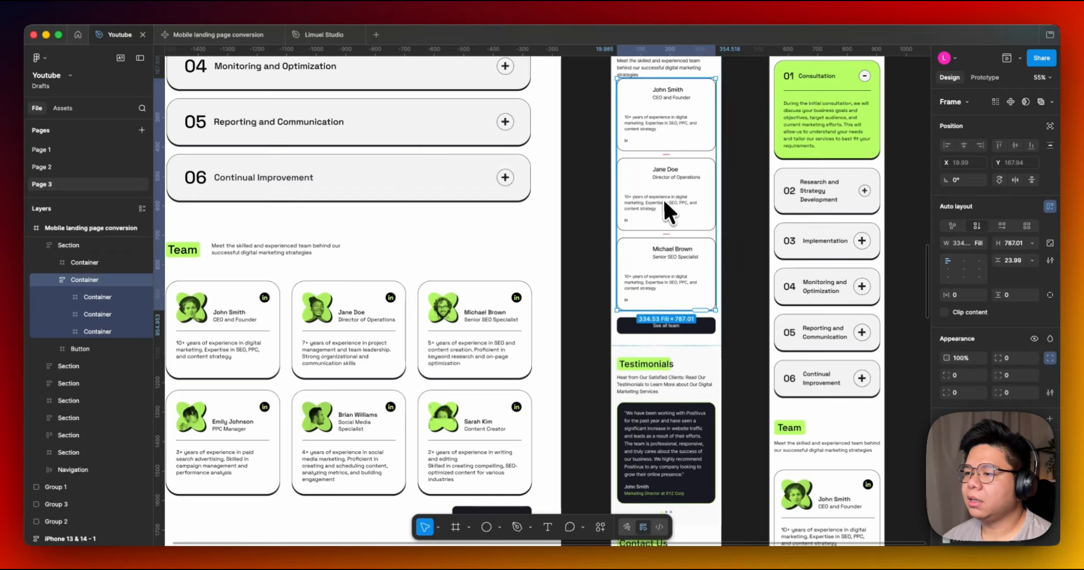
click(688, 327)
drag(544, 382, 611, 341)
drag(720, 256, 657, 389)
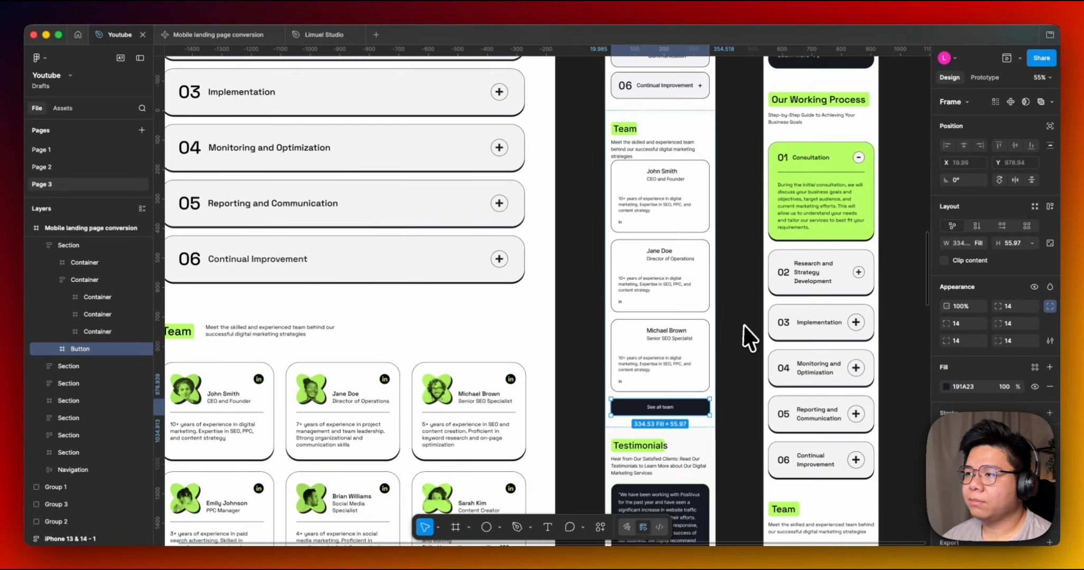
drag(734, 333, 672, 236)
drag(693, 338, 651, 236)
scroll(652, 236, down, 2)
scroll(671, 348, down, 3)
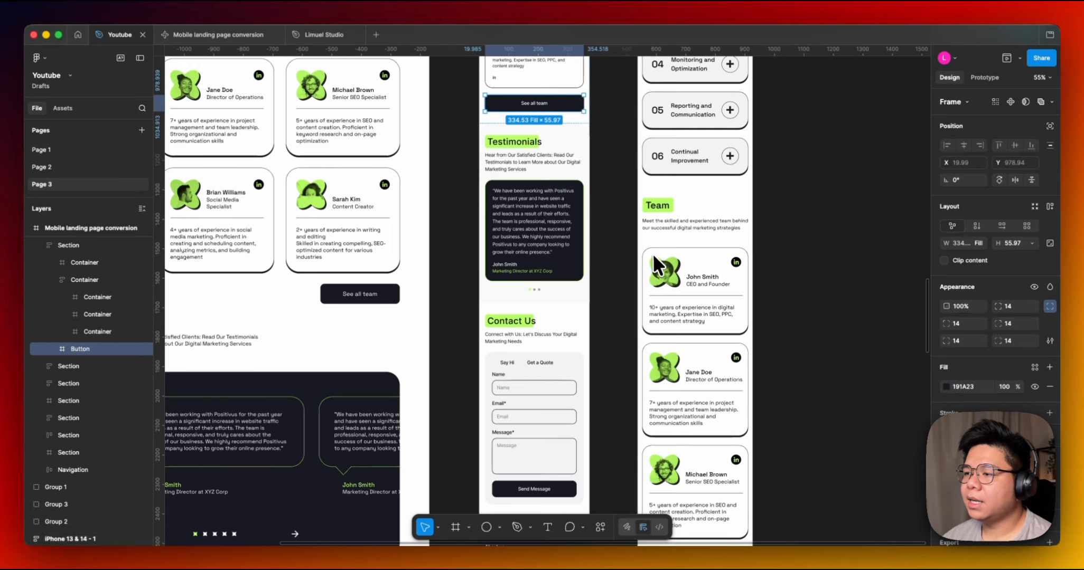
Inspect the Team section frame and its member cards in the iPhone layout.
click(682, 298)
scroll(774, 296, down, 3)
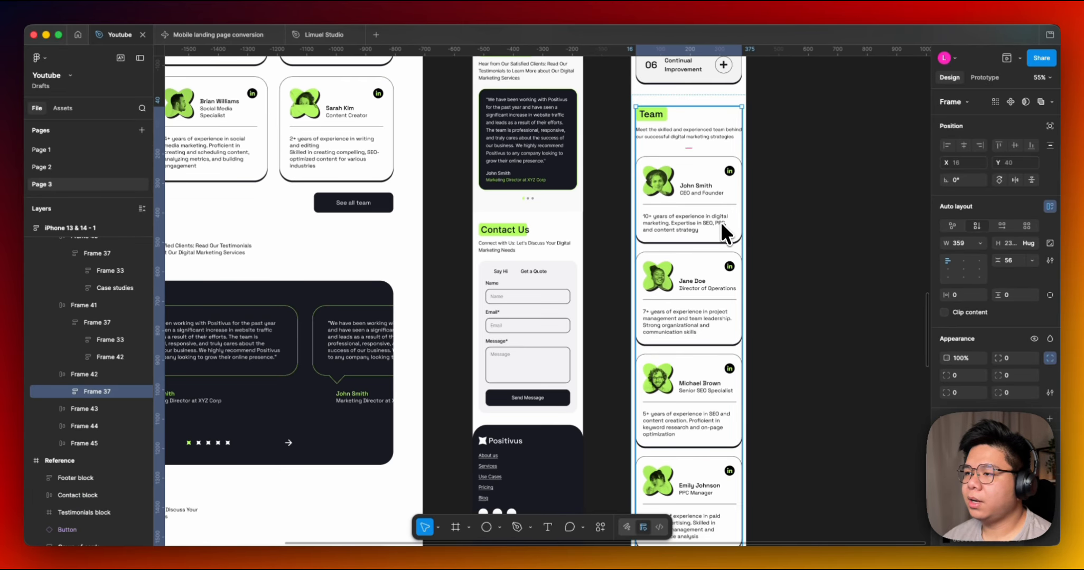
double_click(660, 266)
scroll(658, 237, down, 3)
drag(510, 173, 556, 259)
scroll(703, 158, up, 2)
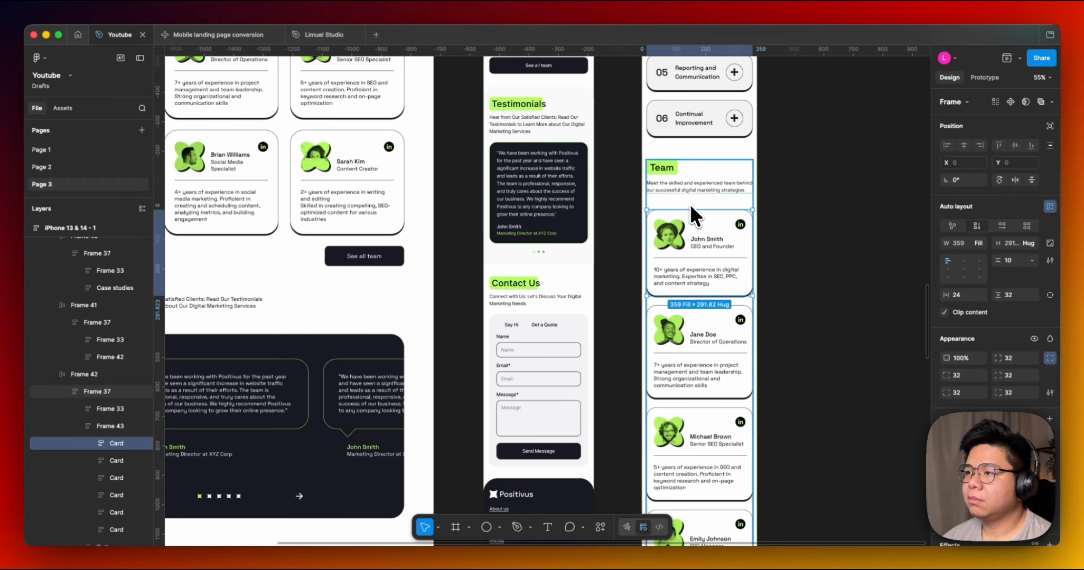
click(690, 203)
scroll(686, 159, up, 3)
drag(691, 251, 696, 290)
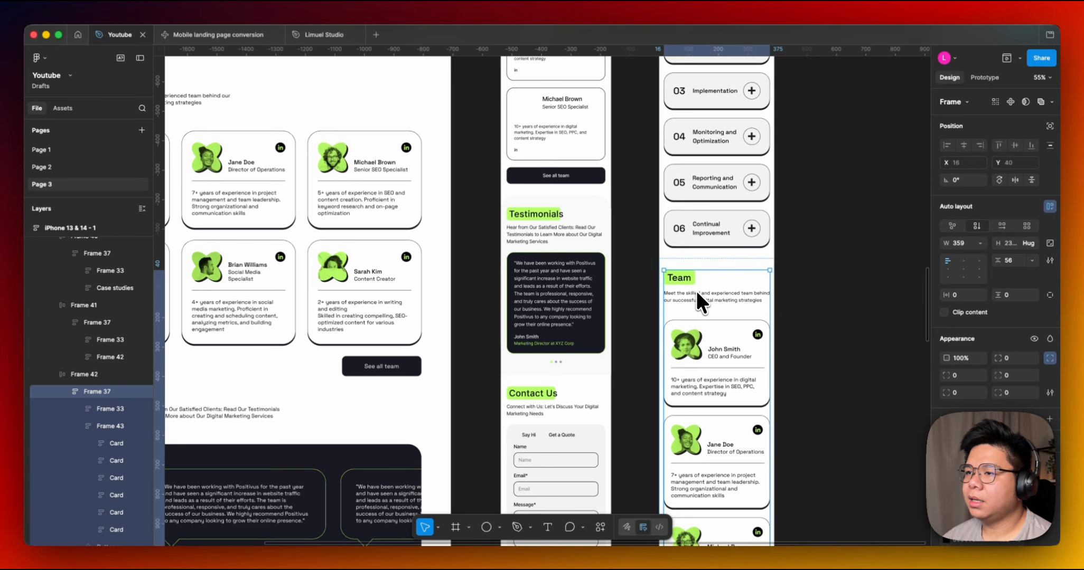
scroll(570, 212, up, 5)
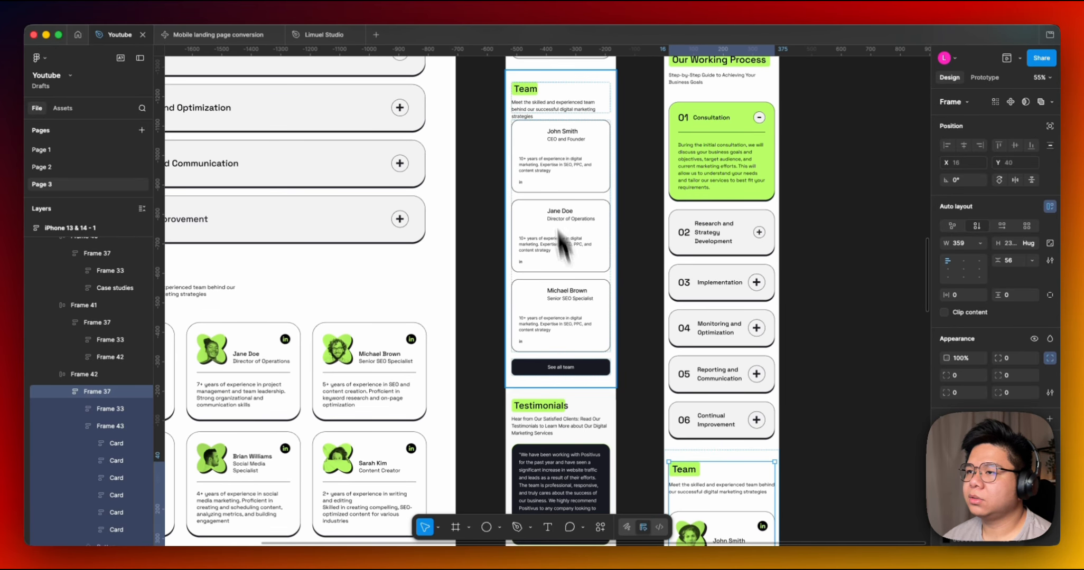
scroll(591, 221, down, 5)
click(598, 267)
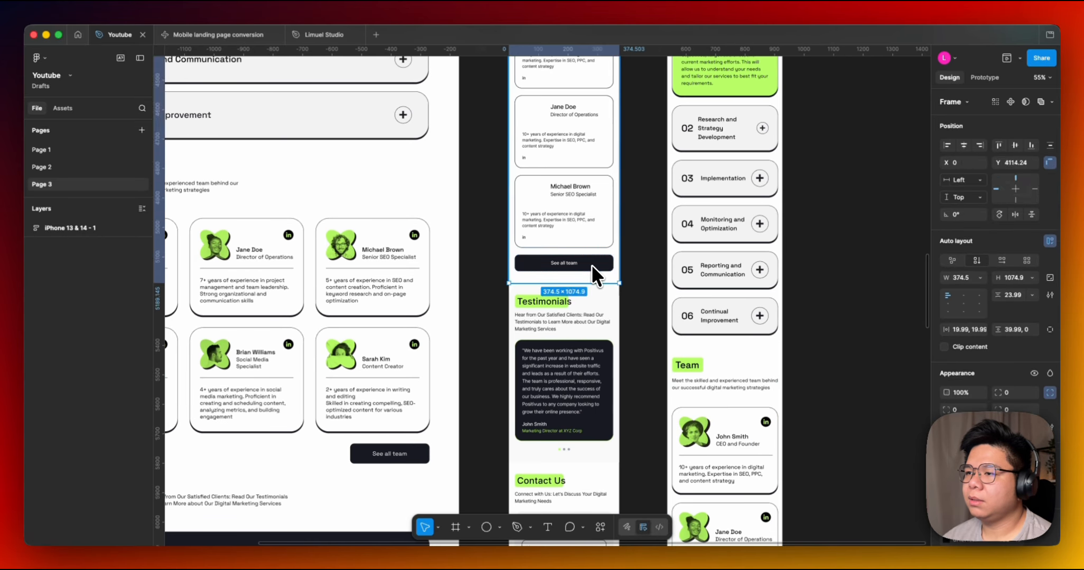
scroll(689, 235, down, 4)
click(716, 312)
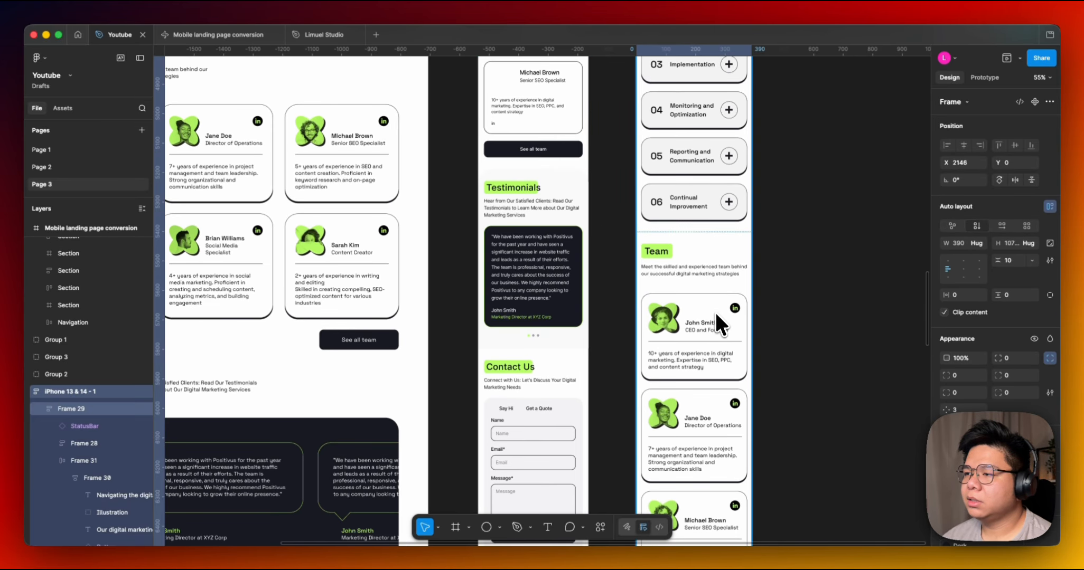
Inspect the end of the Team section and the Testimonials section in the conversion and iPhone layouts.
scroll(724, 407, down, 4)
scroll(683, 439, down, 5)
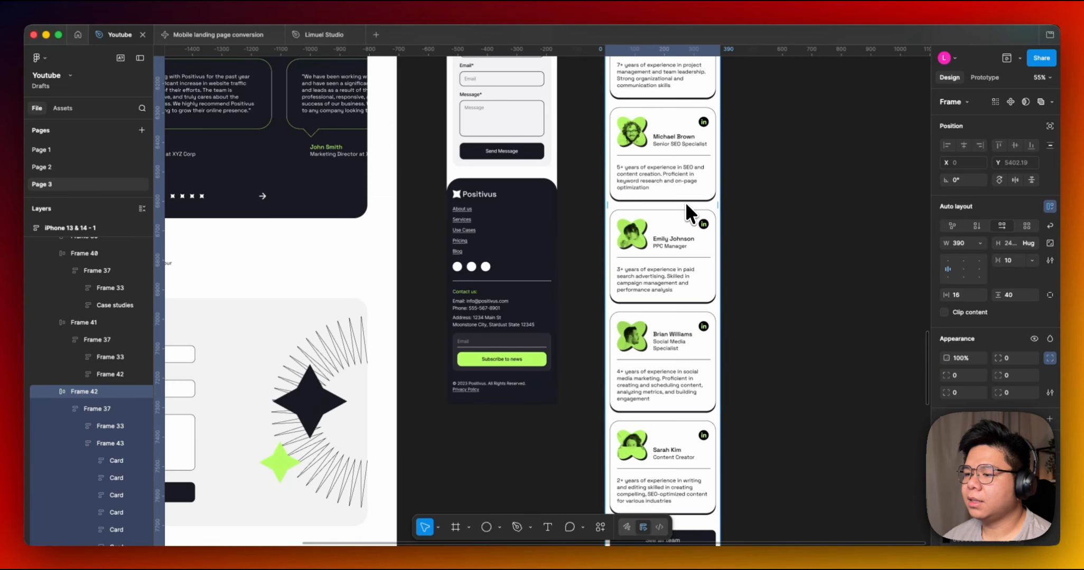
scroll(685, 202, down, 4)
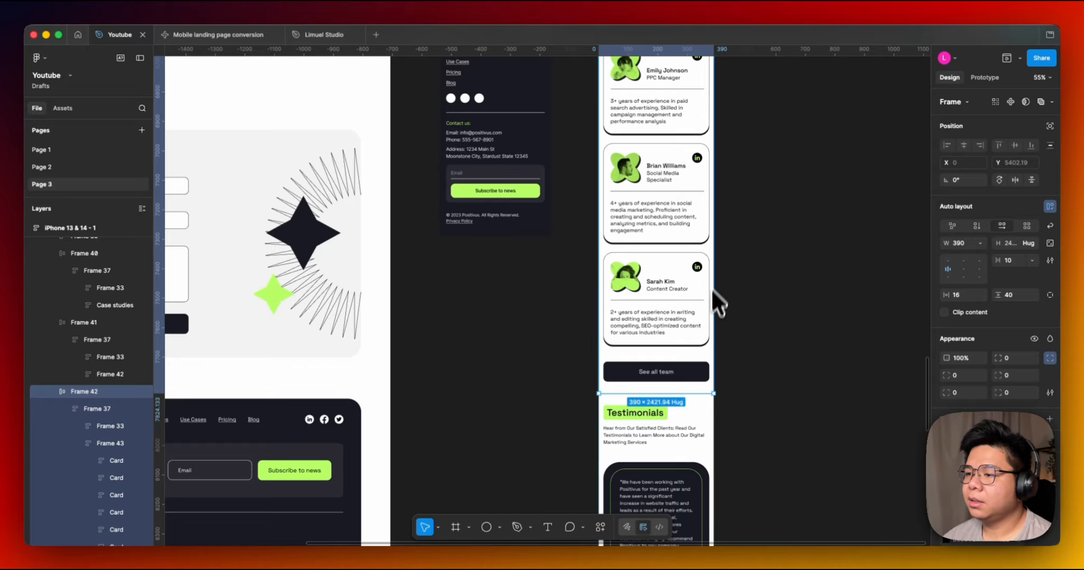
scroll(660, 338, up, 12)
scroll(660, 338, left, 2)
click(584, 225)
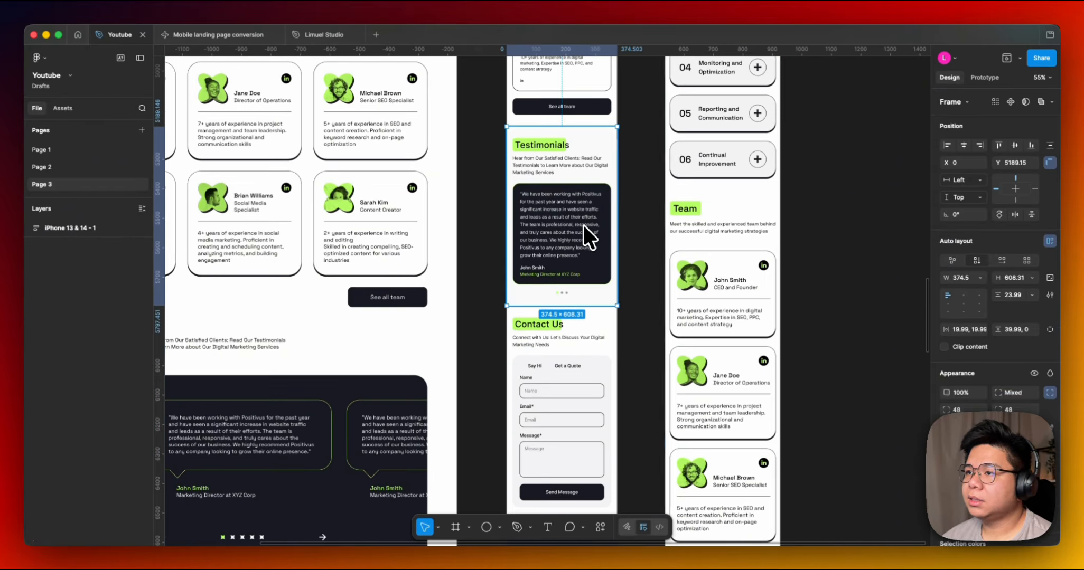
scroll(671, 386, down, 12)
scroll(662, 395, right, 2)
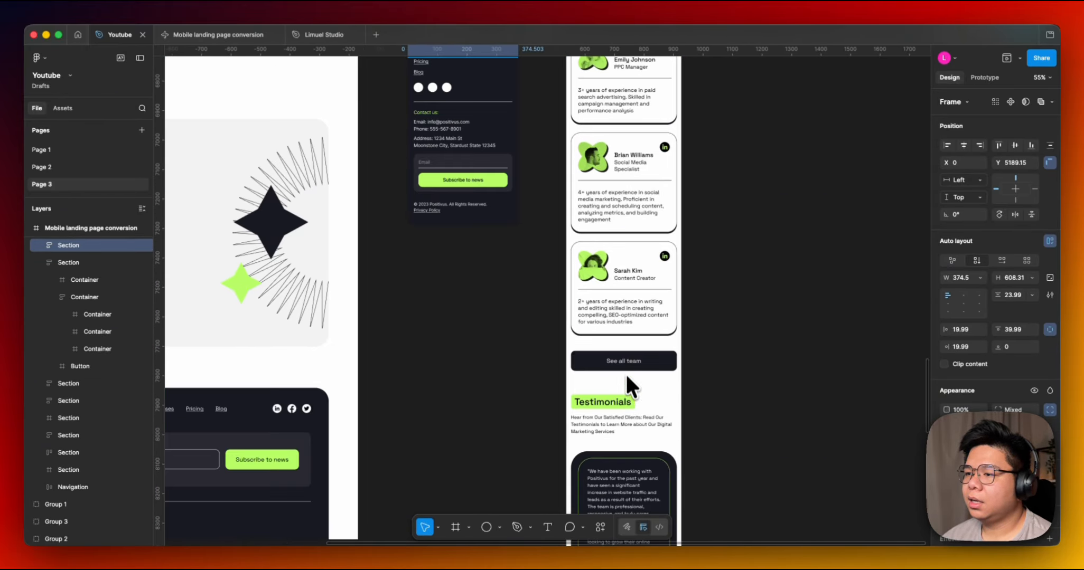
scroll(626, 376, down, 5)
scroll(561, 288, left, 2)
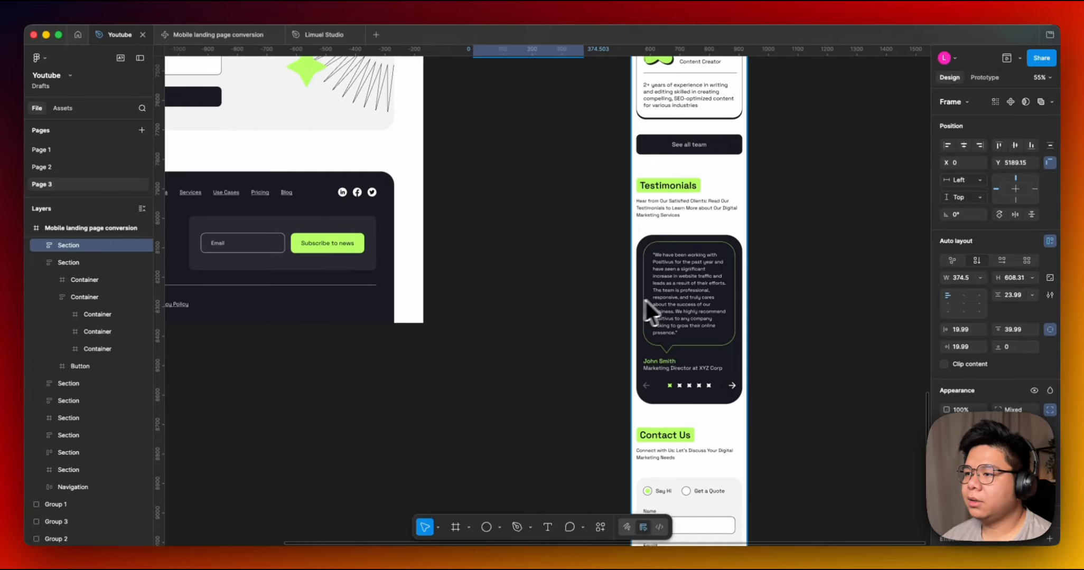
scroll(730, 305, up, 5)
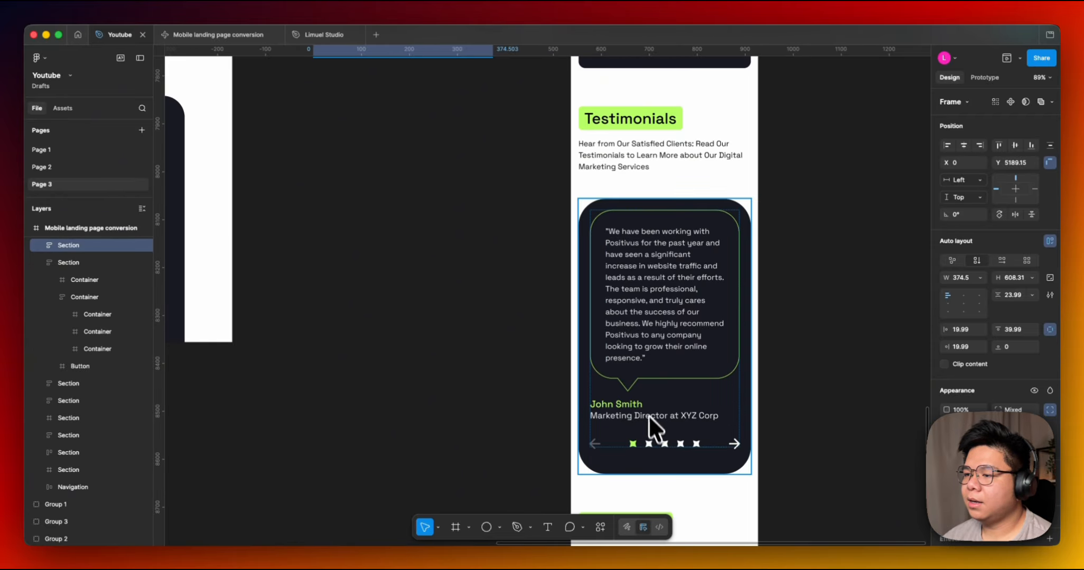
Inspect the testimonial carousel's pagination dots and arrows in the iPhone layout.
super+click(652, 444)
scroll(688, 446, up, 5)
super+click(649, 442)
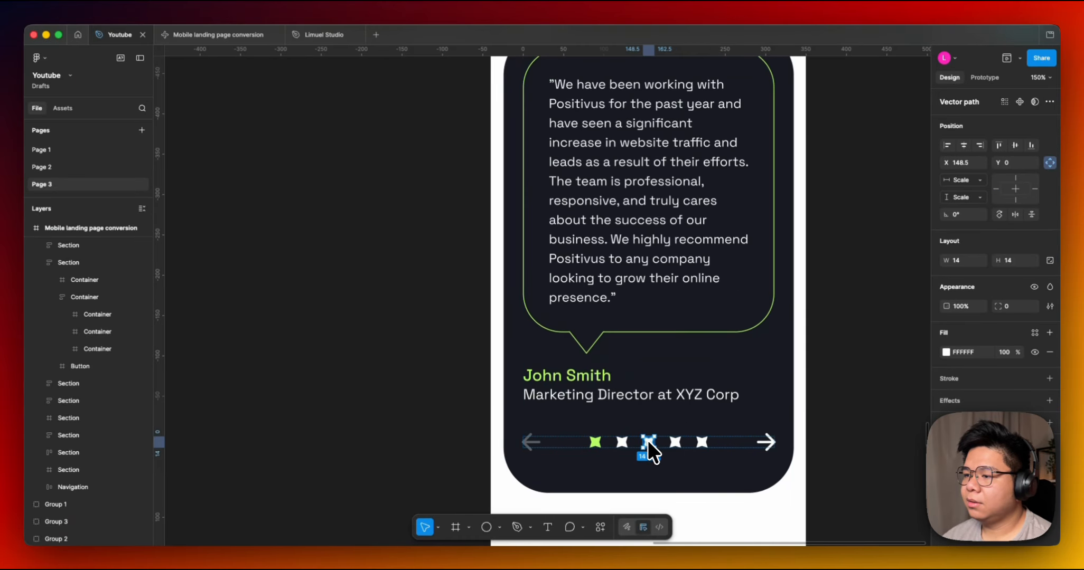
super+click(674, 443)
super+click(704, 444)
scroll(591, 444, down, 5)
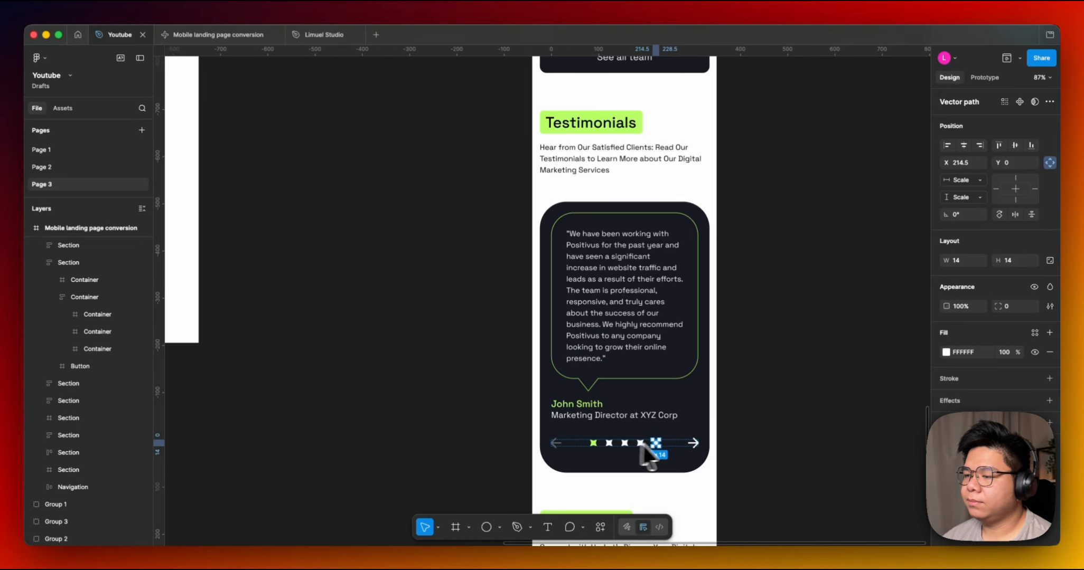
super+click(673, 443)
scroll(672, 442, down, 4)
click(744, 442)
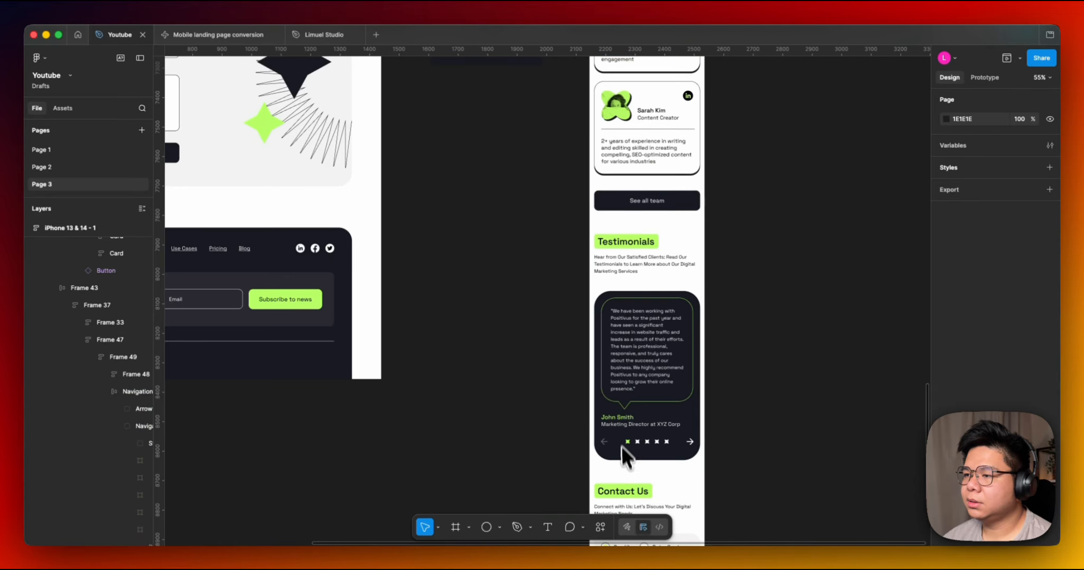
Compare the Contact Us sections across the reference, conversion and iPhone frames.
scroll(622, 447, down, 3)
scroll(557, 243, up, 4)
super+scroll(573, 365, down, 2)
scroll(613, 376, up, 3)
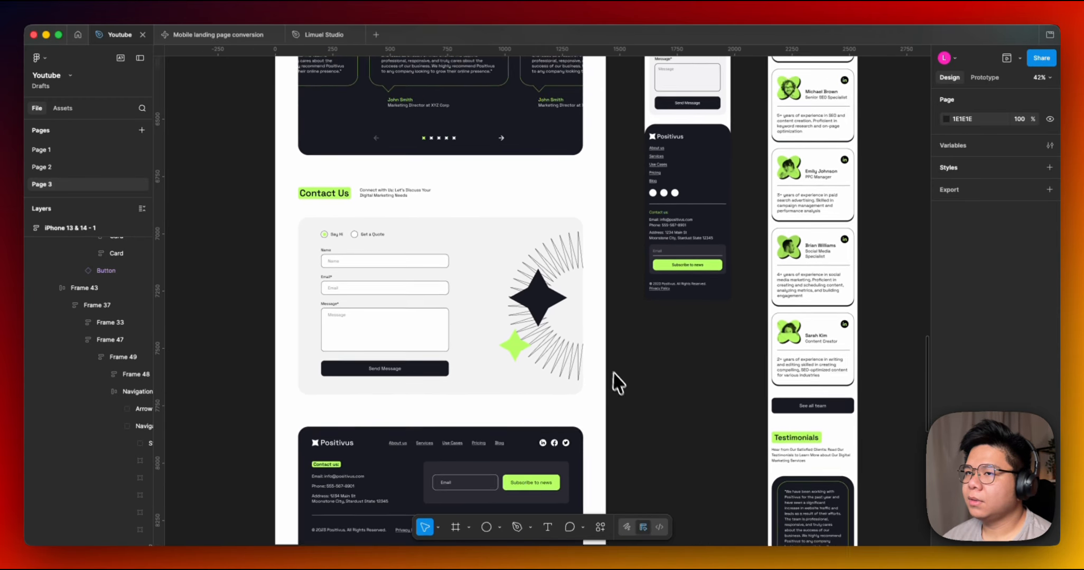
scroll(661, 460, down, 8)
scroll(649, 459, right, 3)
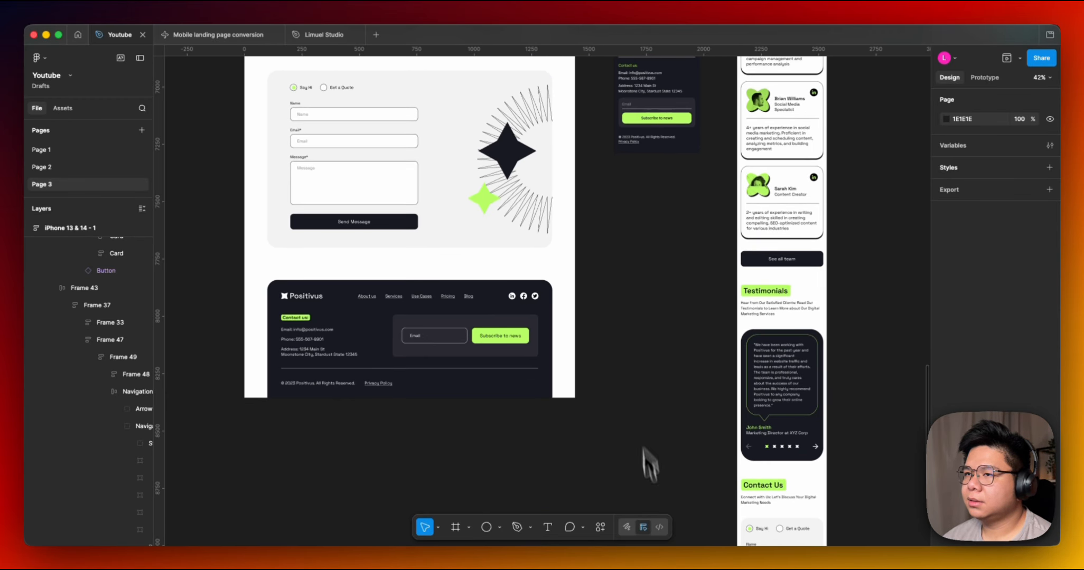
scroll(605, 245, up, 10)
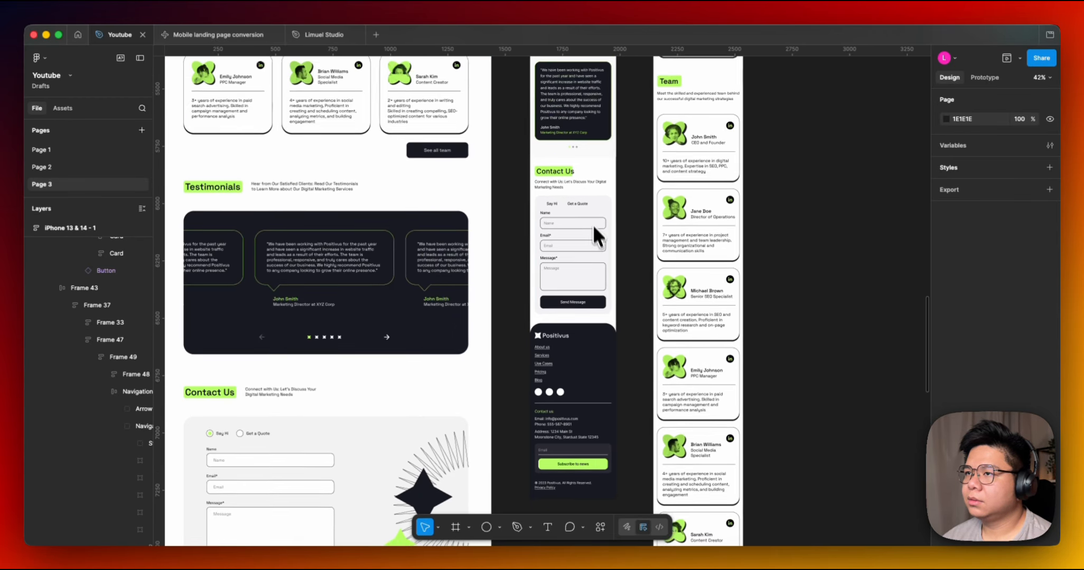
super+scroll(590, 264, up, 1)
super+scroll(565, 211, up, 3)
super+scroll(551, 222, down, 3)
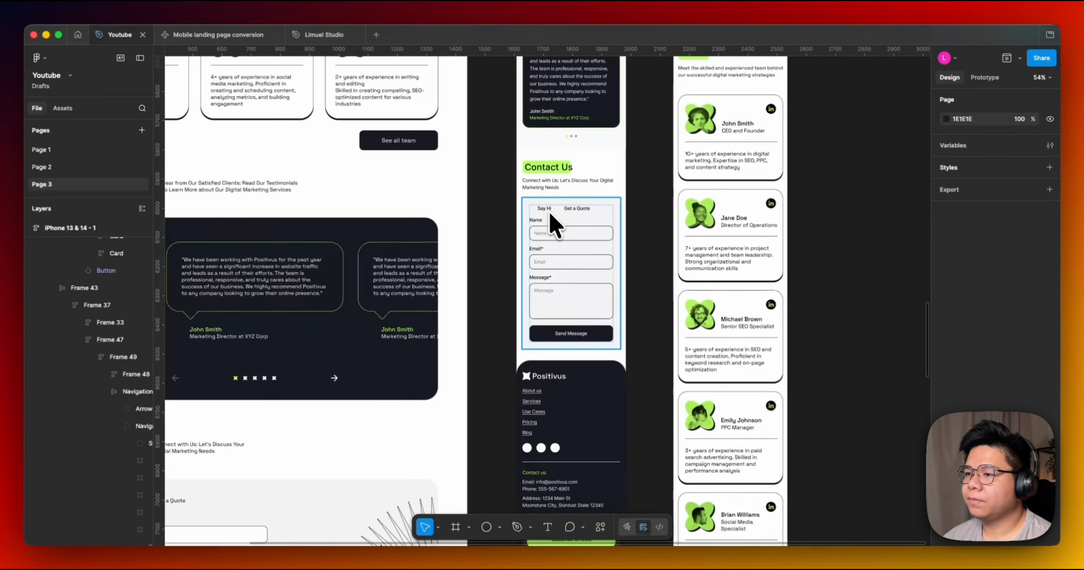
super+scroll(552, 225, up, 1)
scroll(581, 264, down, 6)
scroll(528, 317, left, 2)
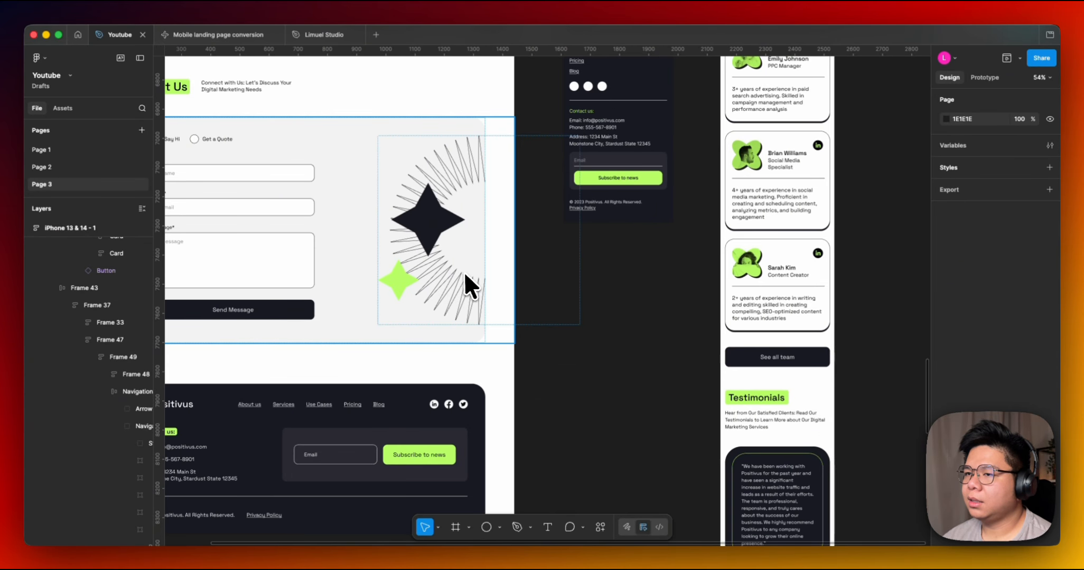
super+scroll(466, 276, down, 3)
scroll(581, 346, down, 10)
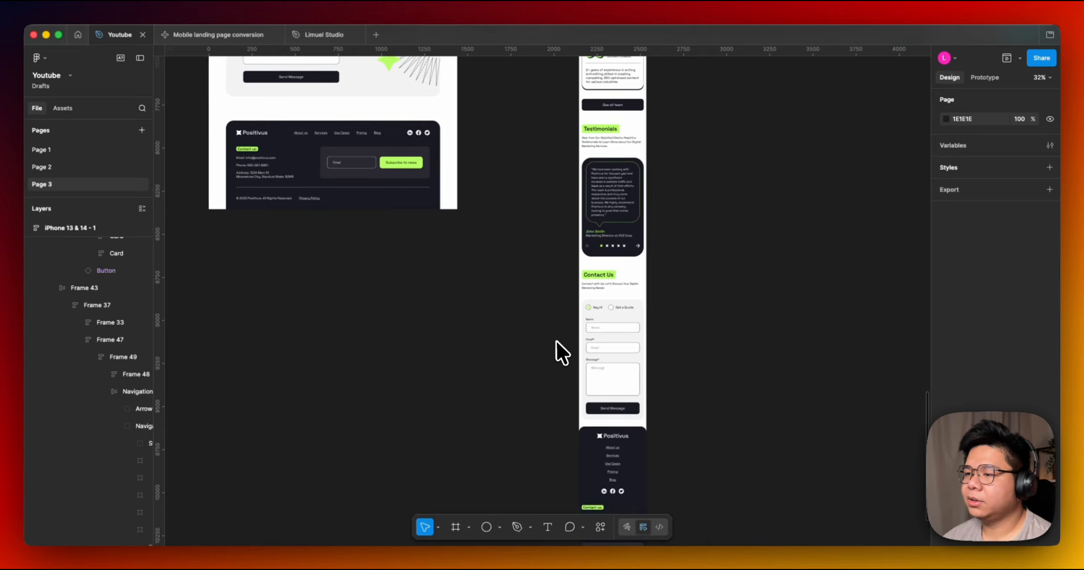
super+scroll(619, 367, up, 3)
Inspect the iPhone Contact Us frame and the reference contact block's illustration group.
click(626, 370)
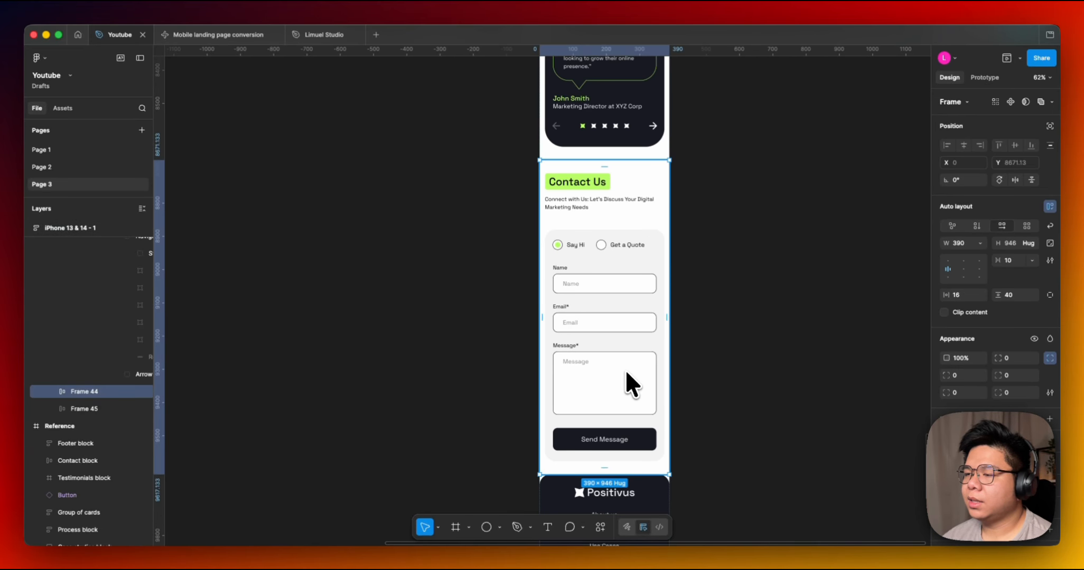
scroll(747, 401, down, 1)
scroll(747, 400, down, 2)
super+scroll(518, 242, down, 3)
scroll(550, 282, up, 5)
scroll(549, 283, left, 2)
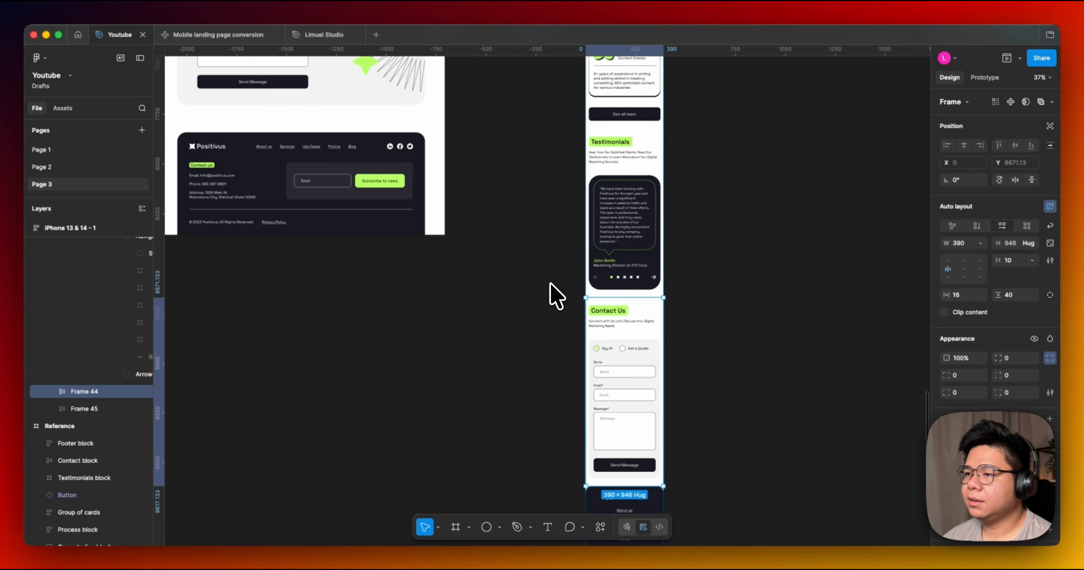
click(423, 170)
super+click(421, 166)
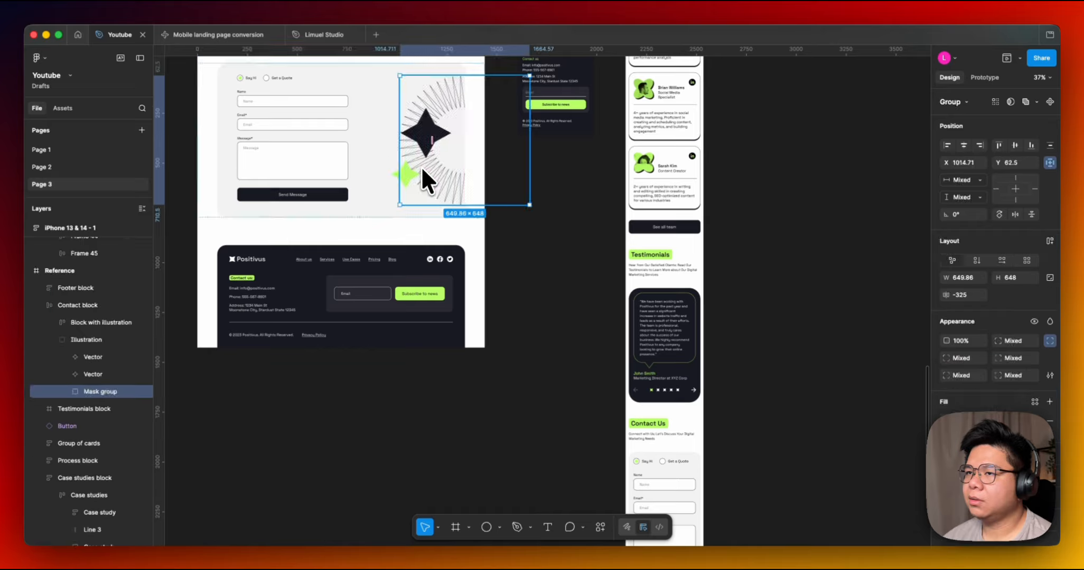
key(Escape)
click(542, 372)
scroll(529, 245, down, 8)
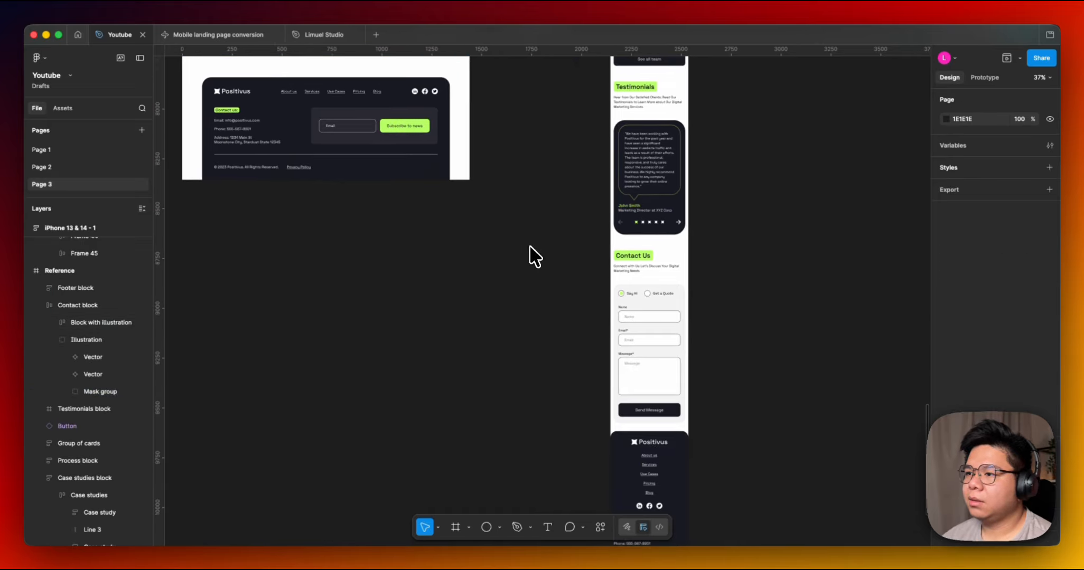
Review the iPhone layout's Contact Us form and footer.
scroll(518, 330, right, 2)
super+scroll(600, 276, up, 5)
scroll(505, 225, up, 3)
scroll(504, 225, left, 1)
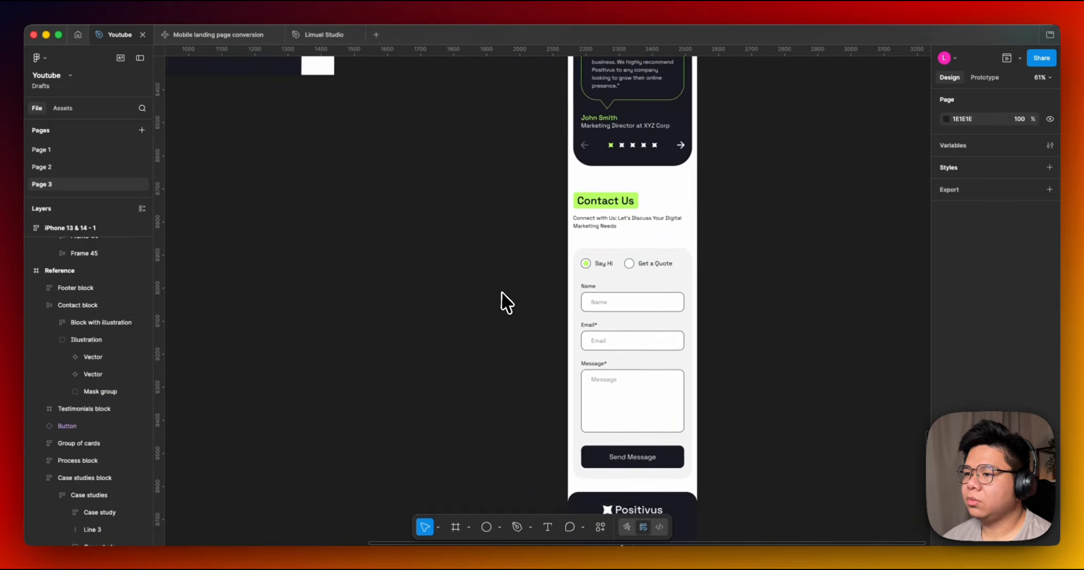
drag(482, 208, 608, 370)
drag(626, 331, 559, 167)
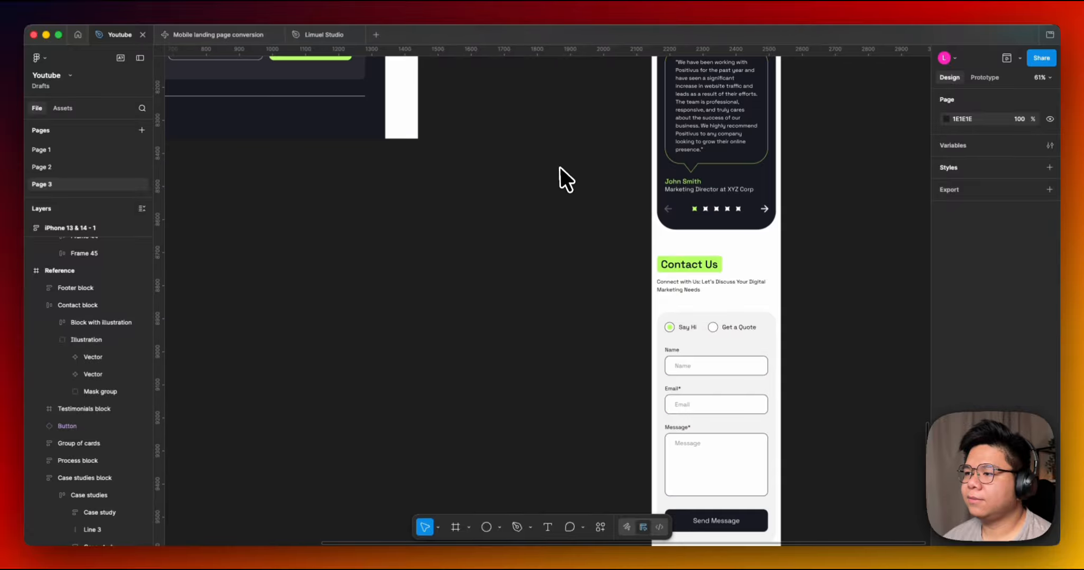
scroll(581, 201, down, 3)
scroll(581, 201, right, 3)
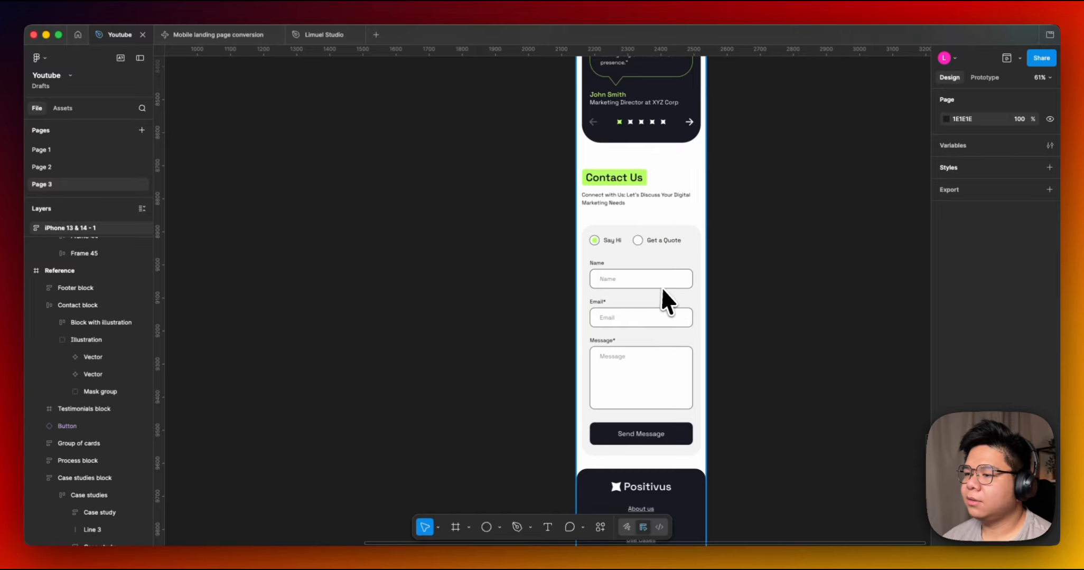
super+scroll(742, 416, down, 1)
scroll(742, 416, down, 10)
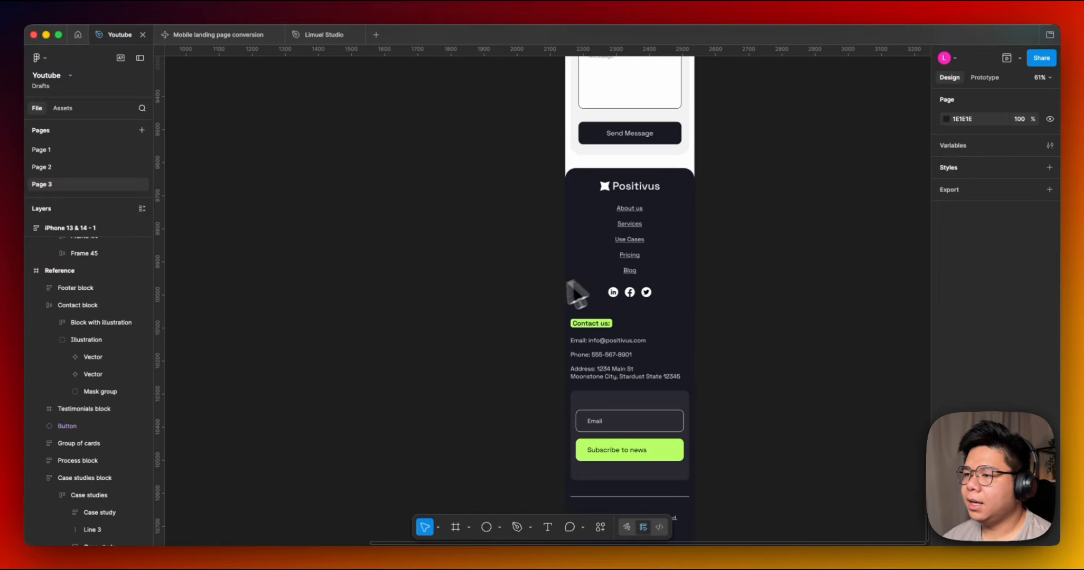
scroll(519, 385, up, 10)
super+scroll(506, 259, down, 2)
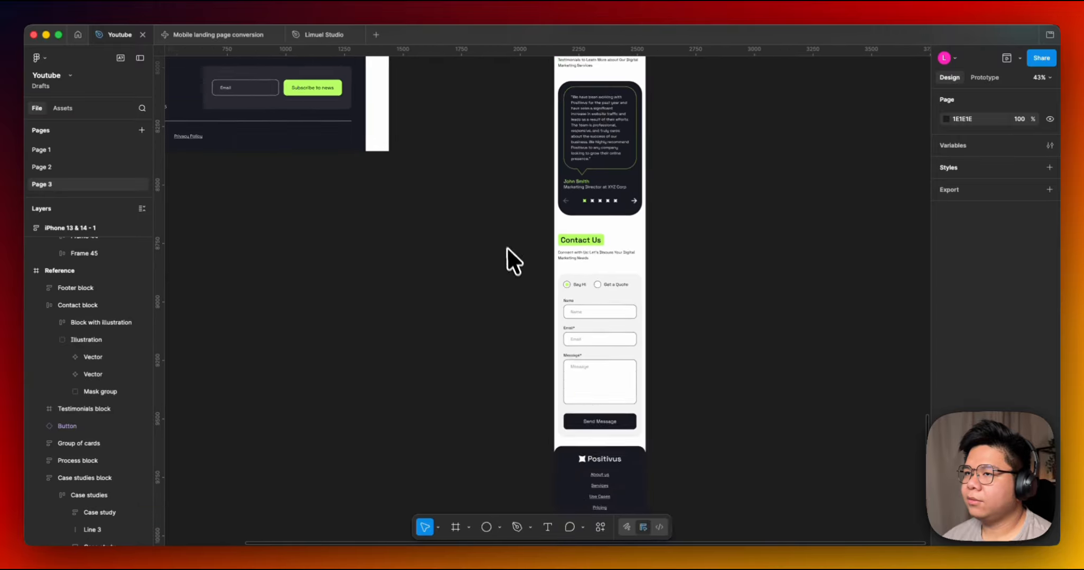
scroll(529, 230, up, 5)
Inspect the footer's containers and navigation in the Mobile landing page conversion frame.
double_click(565, 233)
super+scroll(566, 233, up, 3)
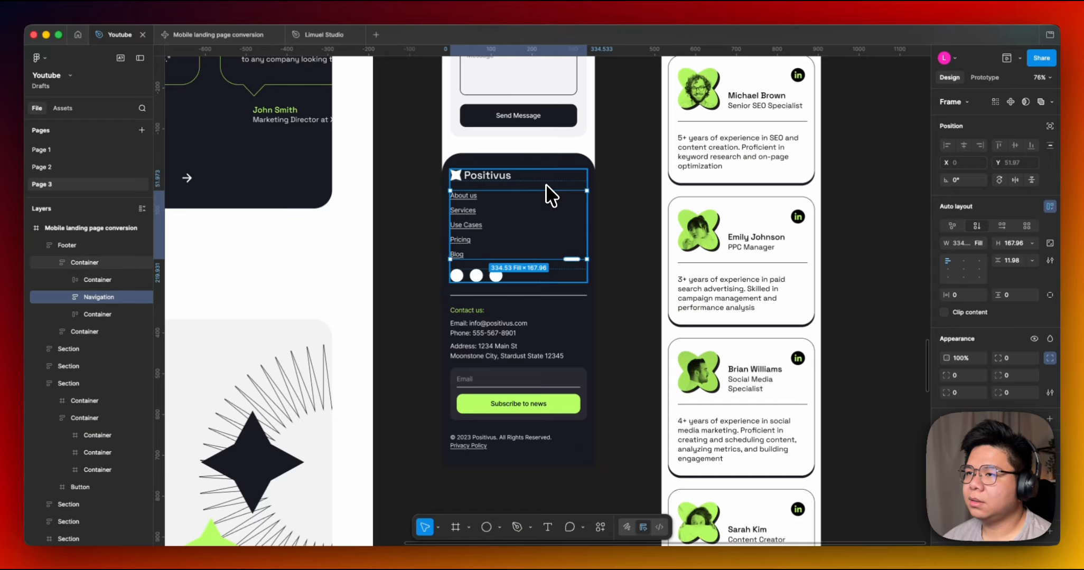
super+scroll(545, 185, down, 5)
scroll(586, 309, down, 10)
super+scroll(573, 242, up, 5)
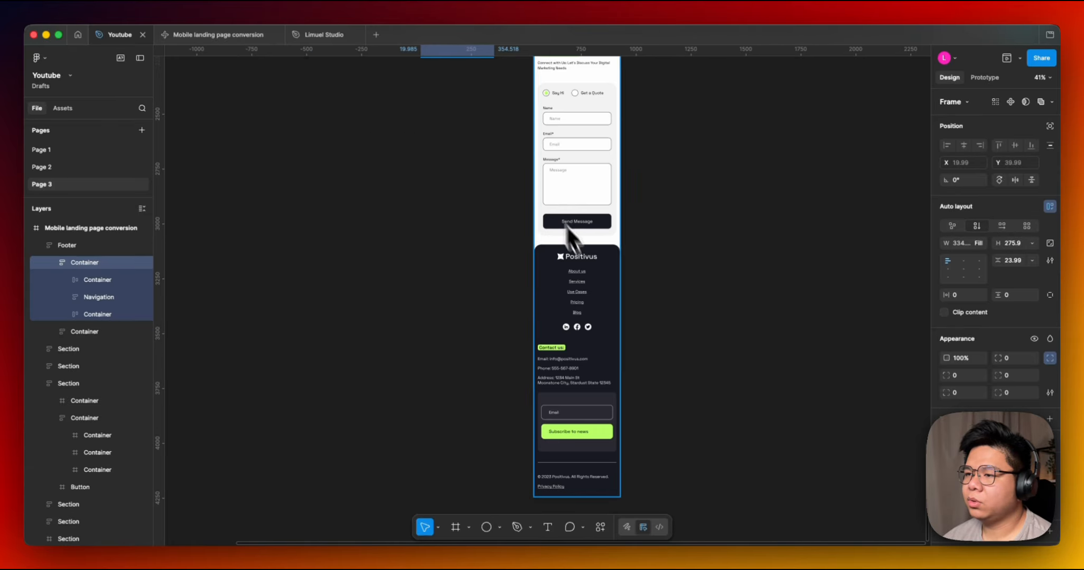
Inspect the iPhone footer's navigation, contact elements and newsletter frames.
click(577, 262)
drag(560, 224, 586, 295)
double_click(586, 293)
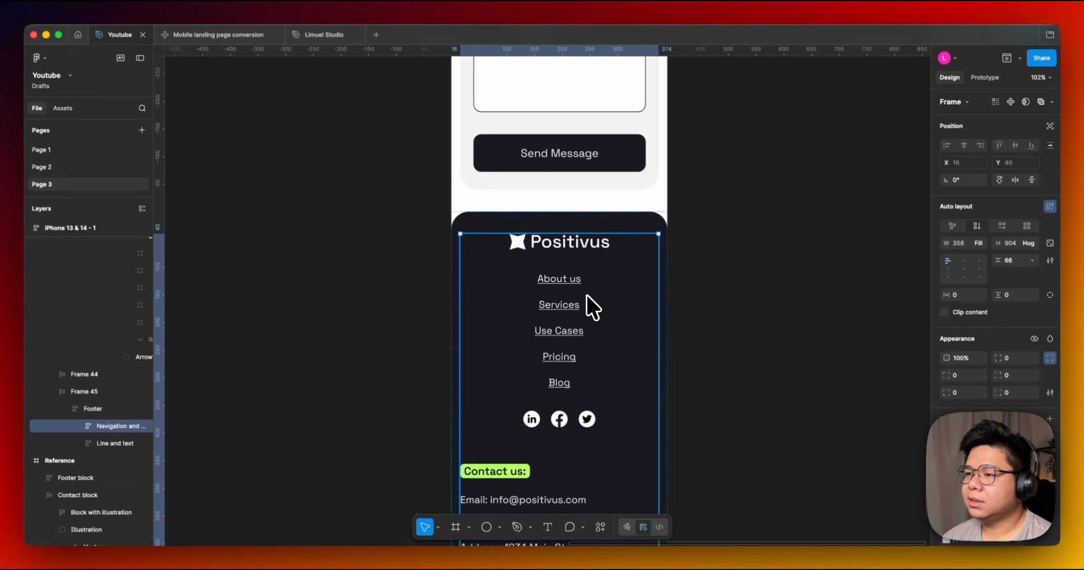
super+scroll(585, 295, down, 1)
super+scroll(581, 299, down, 3)
double_click(576, 305)
drag(703, 343, 704, 245)
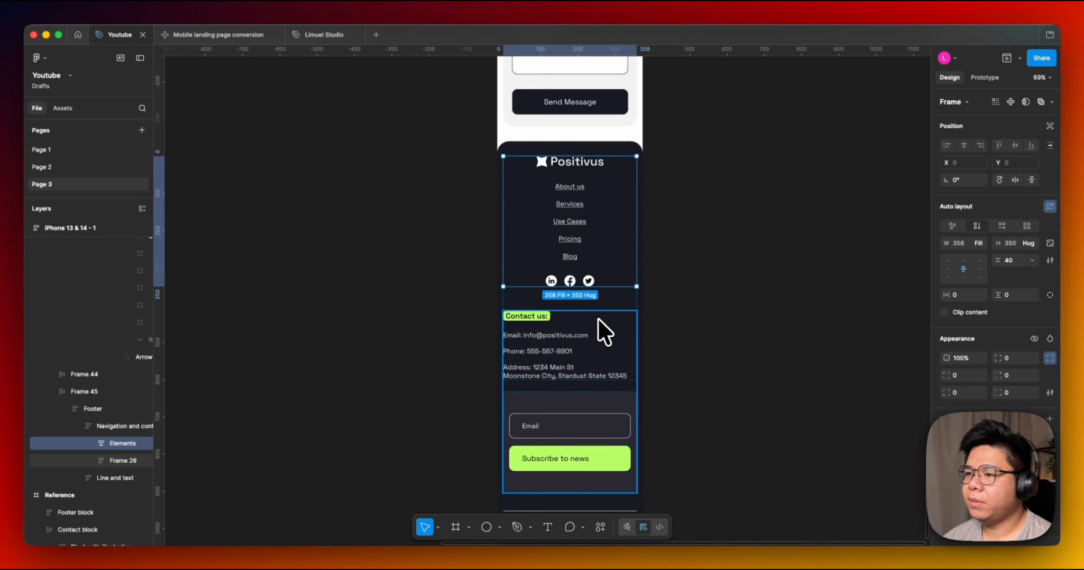
click(559, 332)
scroll(581, 387, down, 3)
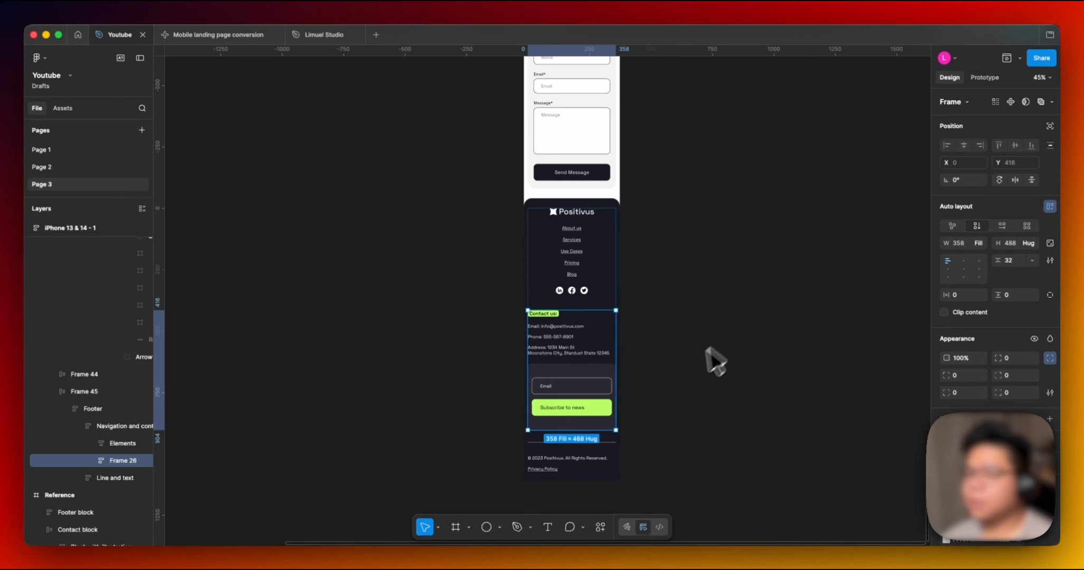
click(712, 364)
Return to the top of the Reference, Figma Make and Me comparison frames.
scroll(562, 391, up, 3)
scroll(563, 385, up, 3)
scroll(527, 350, down, 5)
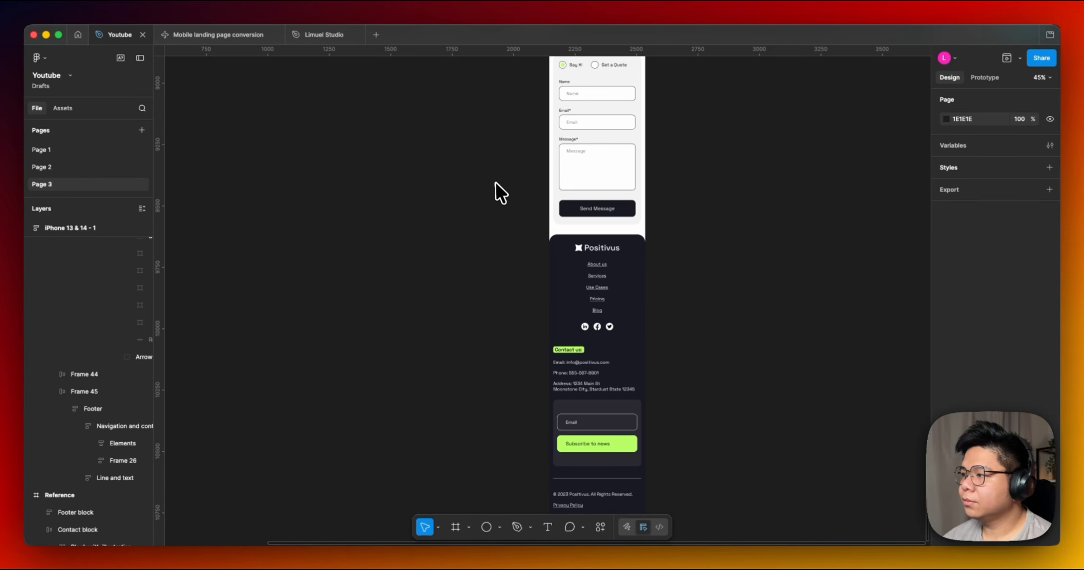
scroll(484, 314, up, 4)
scroll(468, 425, up, 3)
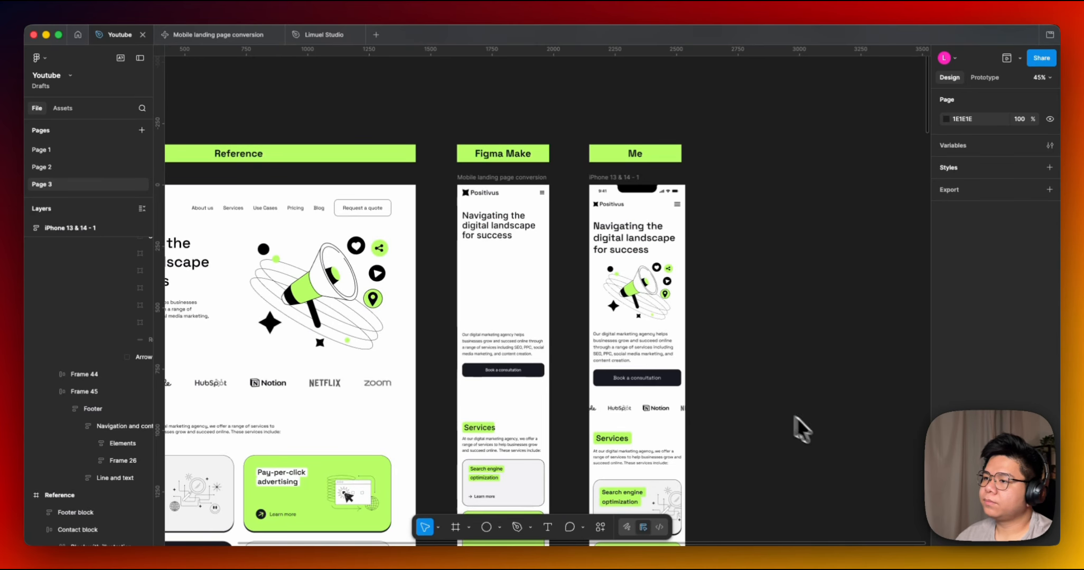
scroll(796, 431, left, 3)
scroll(730, 382, up, 2)
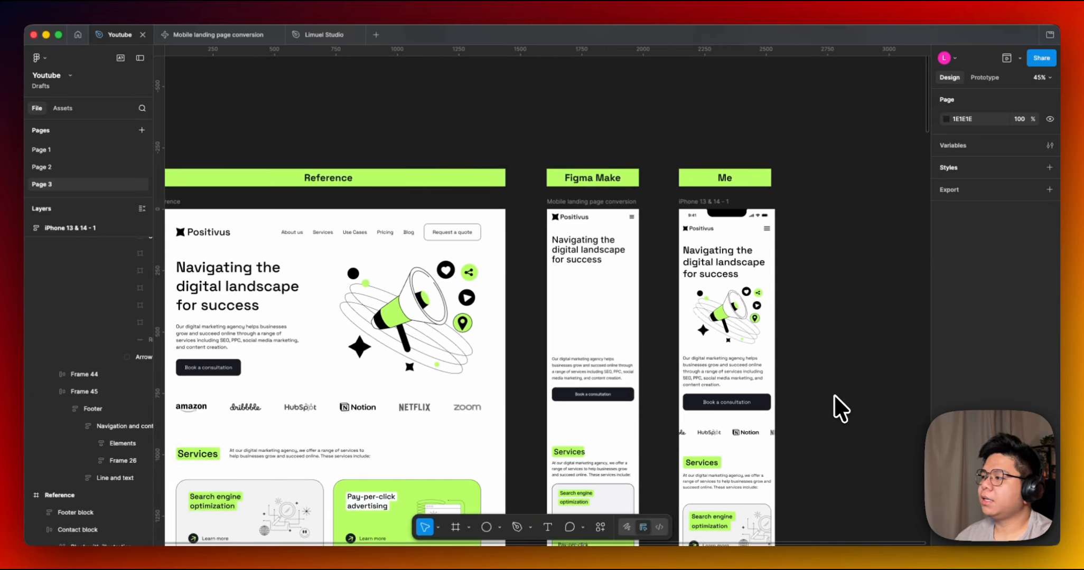